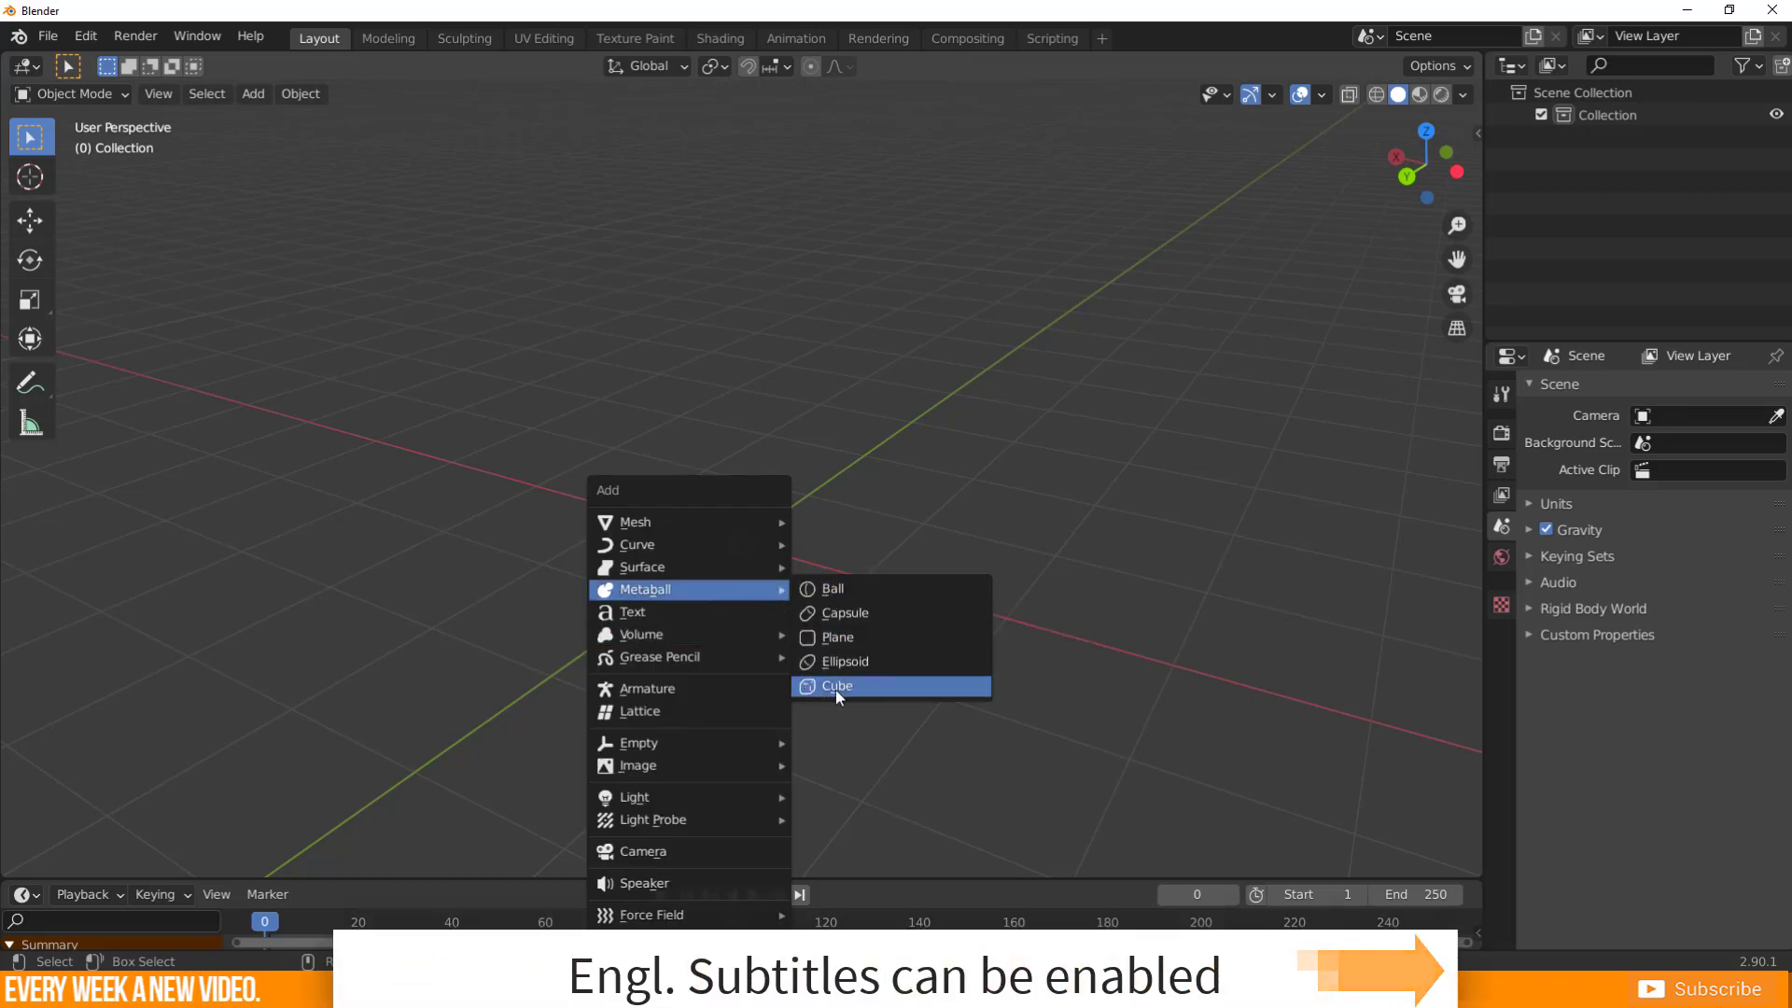
- Add a Ball metaball and move the second metaball until it blends with the one at the origin
{"action": "left_click", "coordinate": [837, 591]}
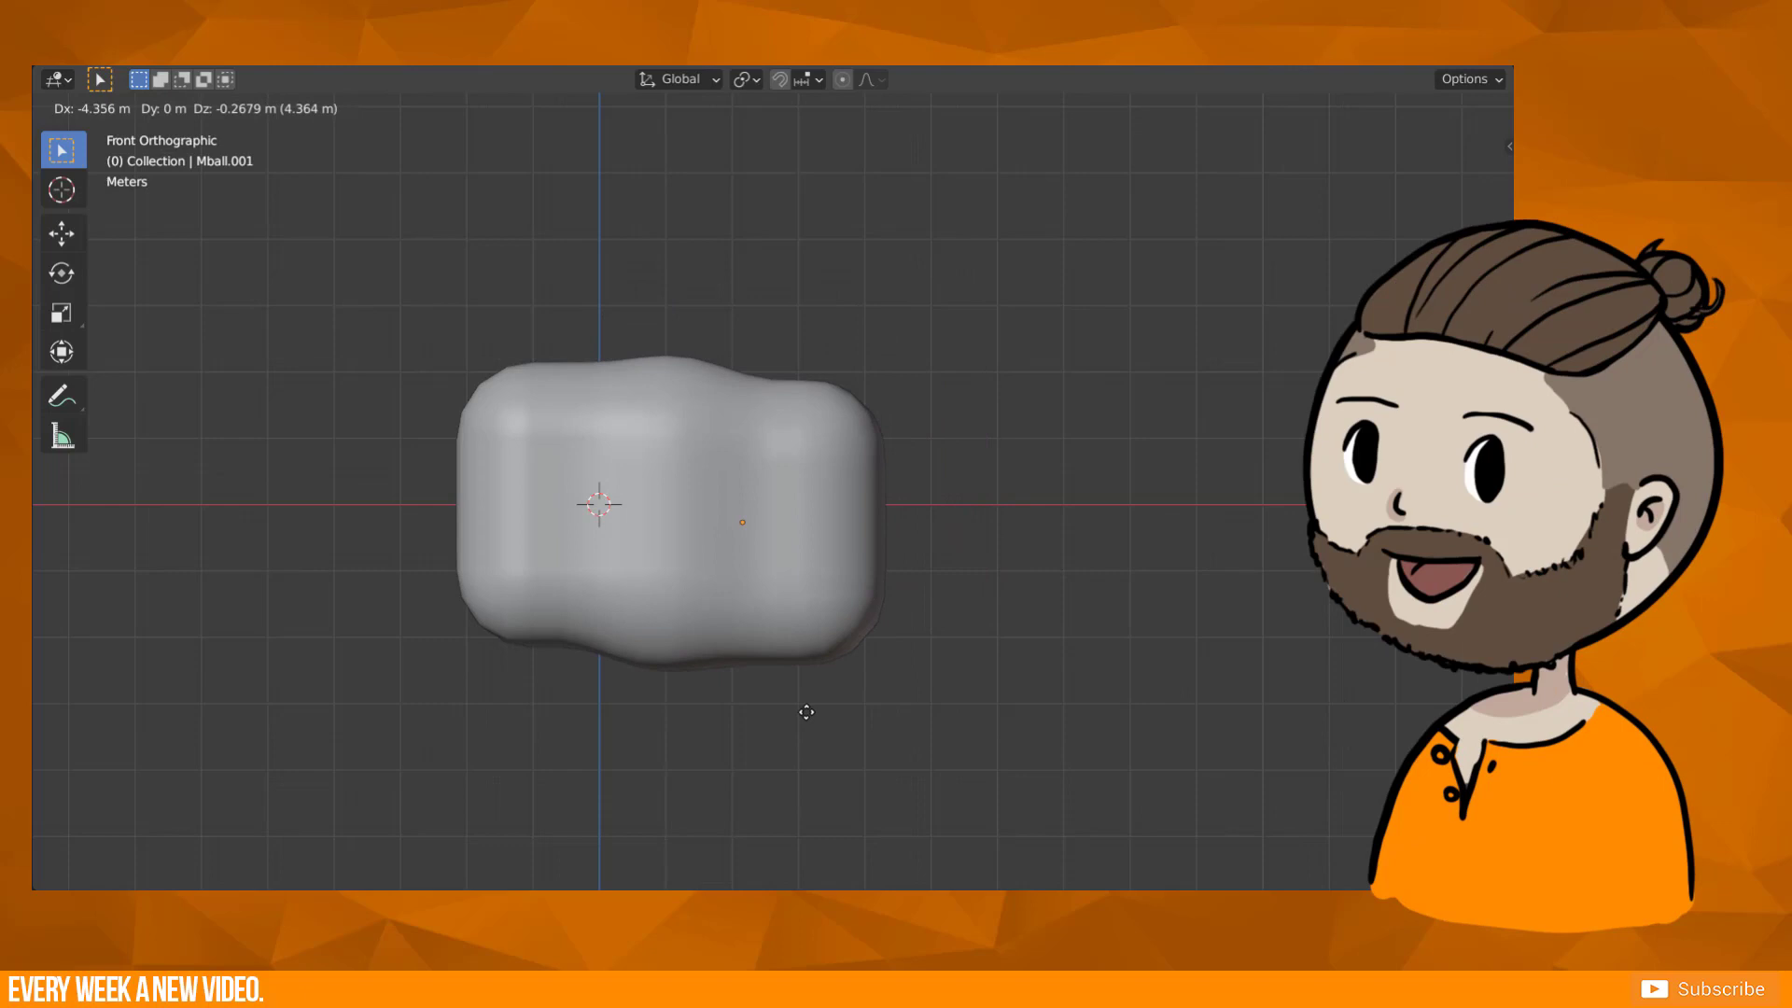
{"action": "left_click_drag", "start_coordinate": [742, 793], "coordinate": [968, 672]}
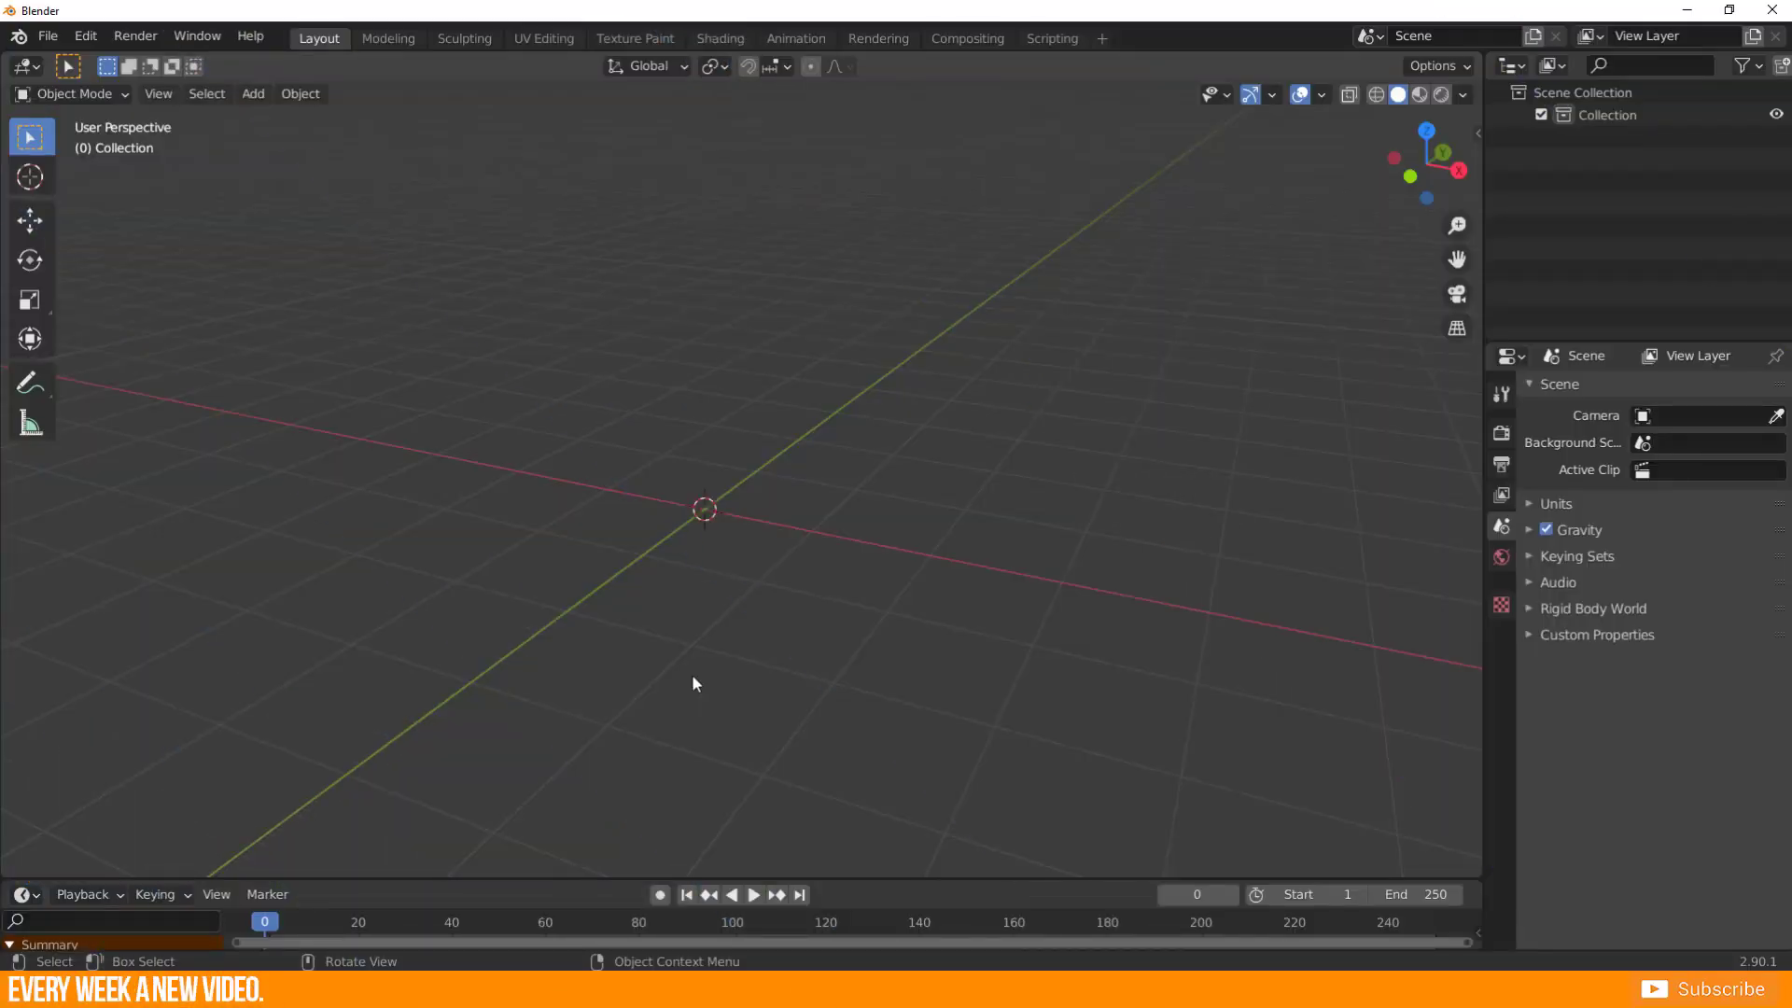
- Add a Ball metaball to the empty scene
{"action": "key", "text": "shift+a"}
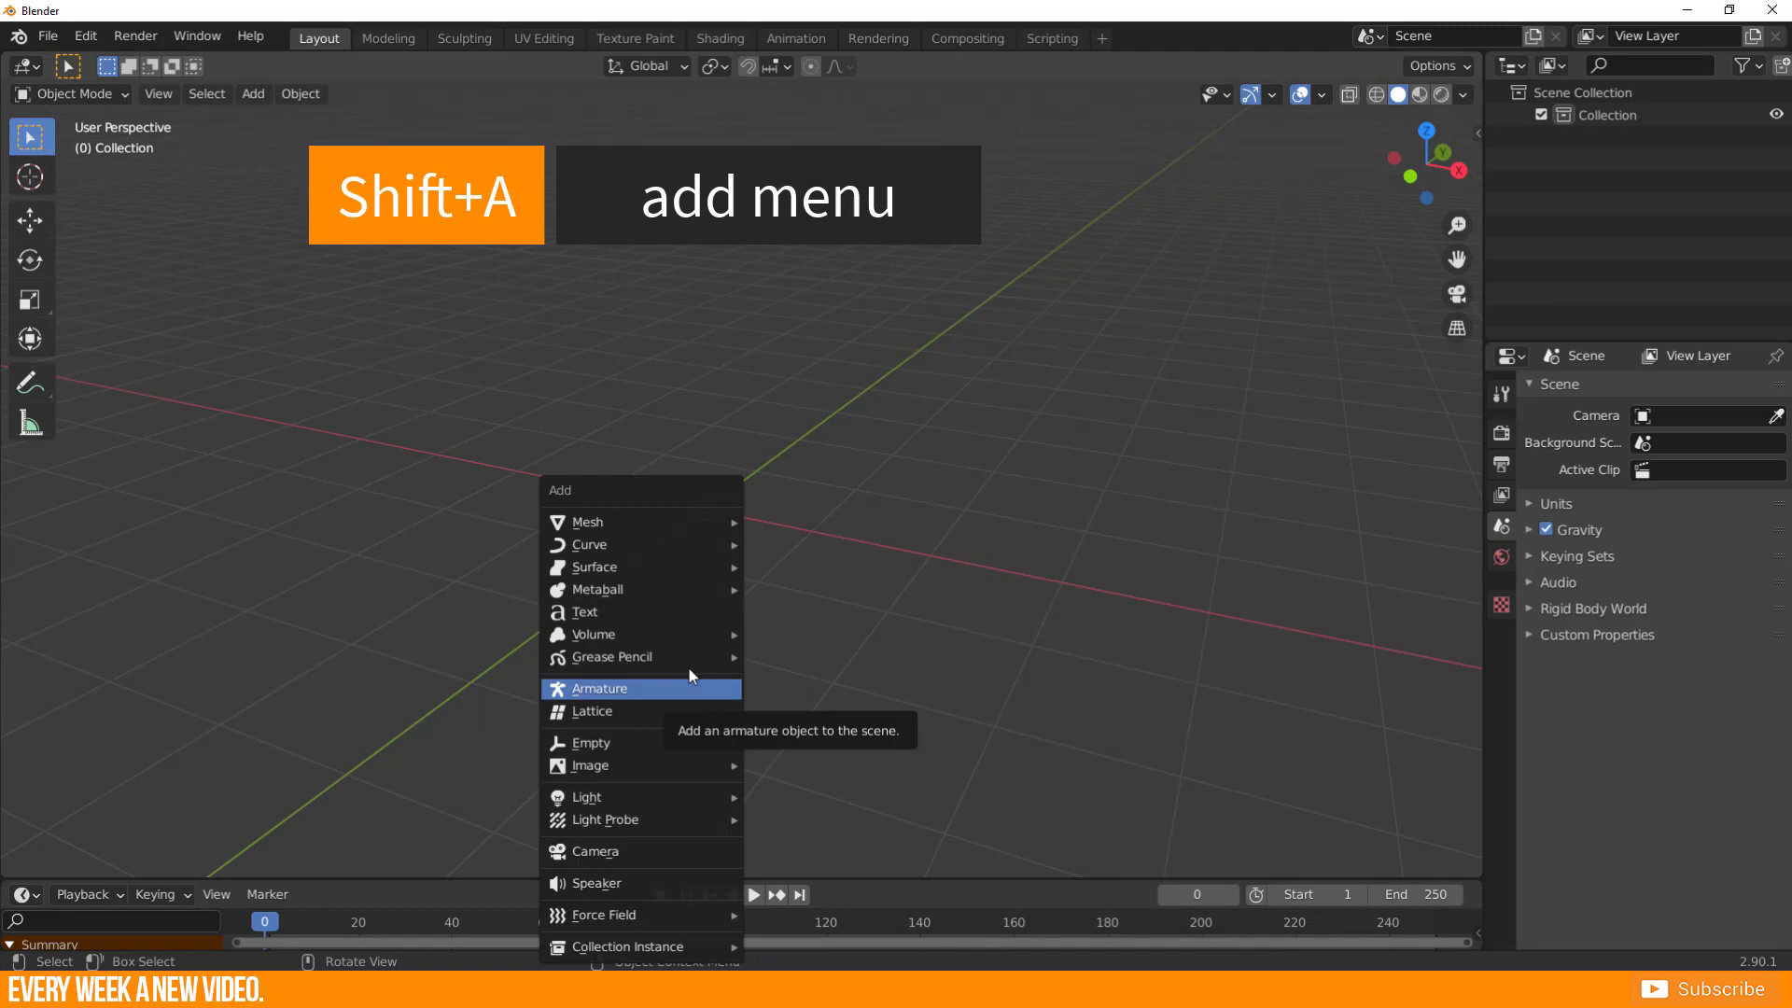
{"action": "mouse_move", "coordinate": [619, 589]}
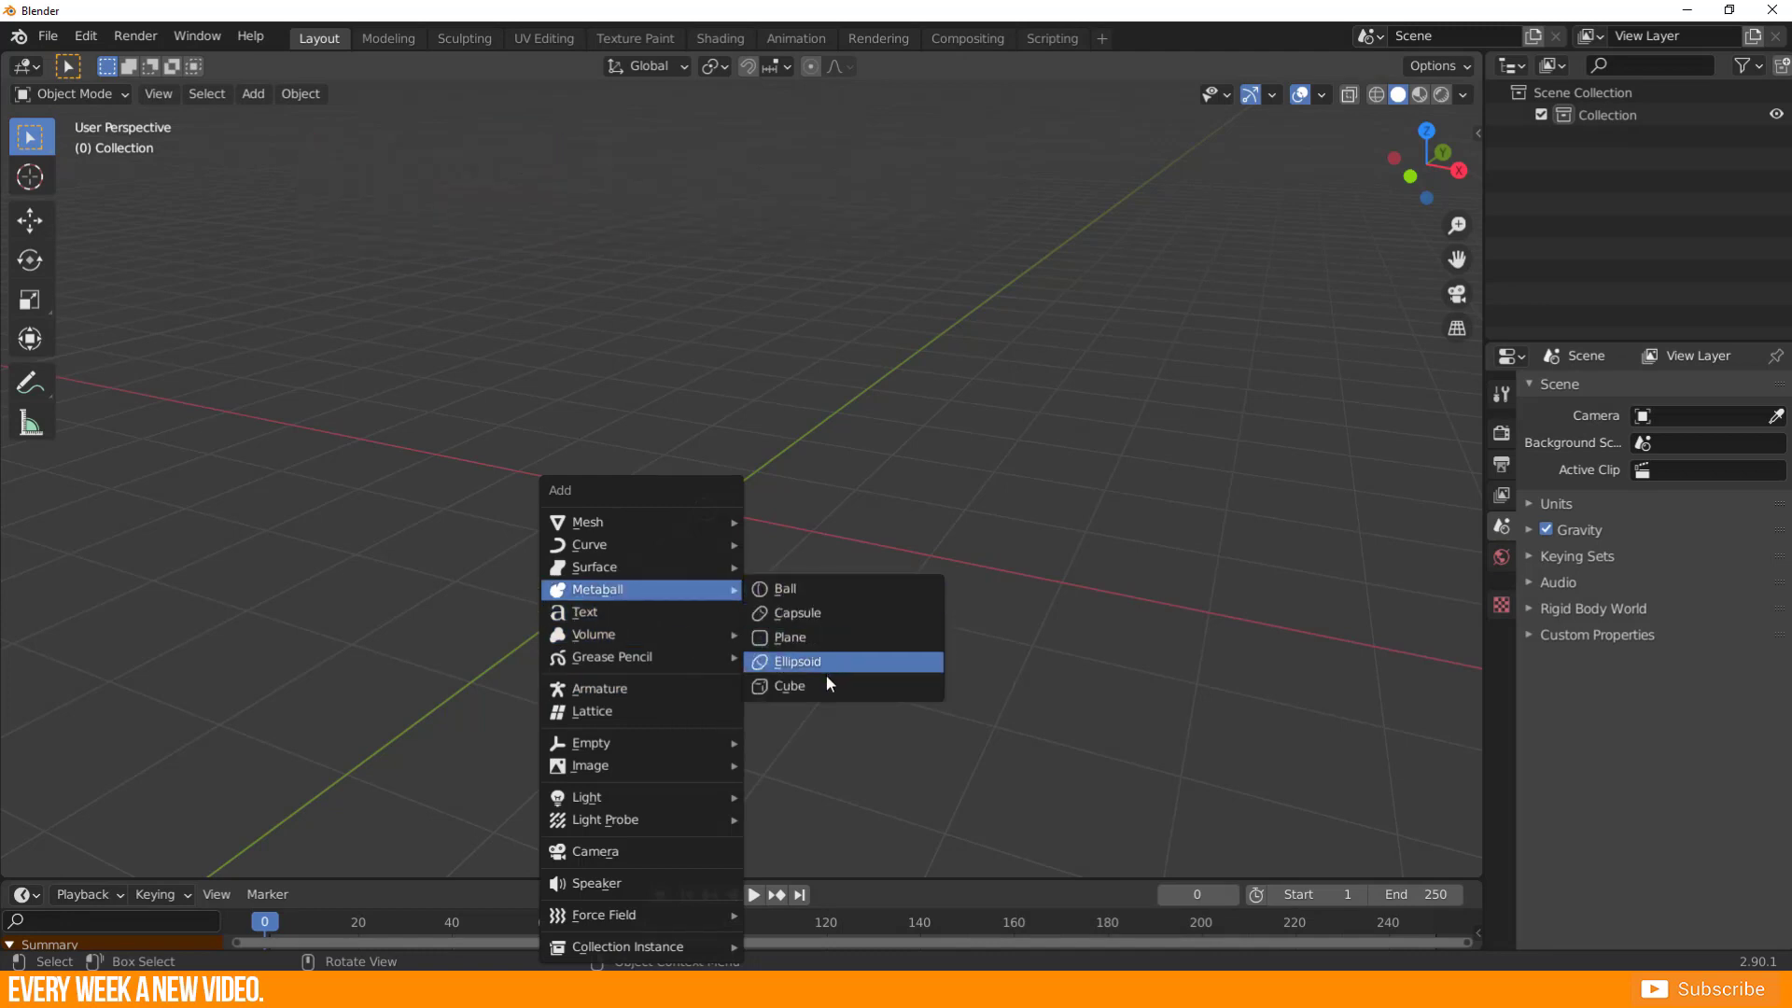
{"action": "left_click", "coordinate": [842, 588]}
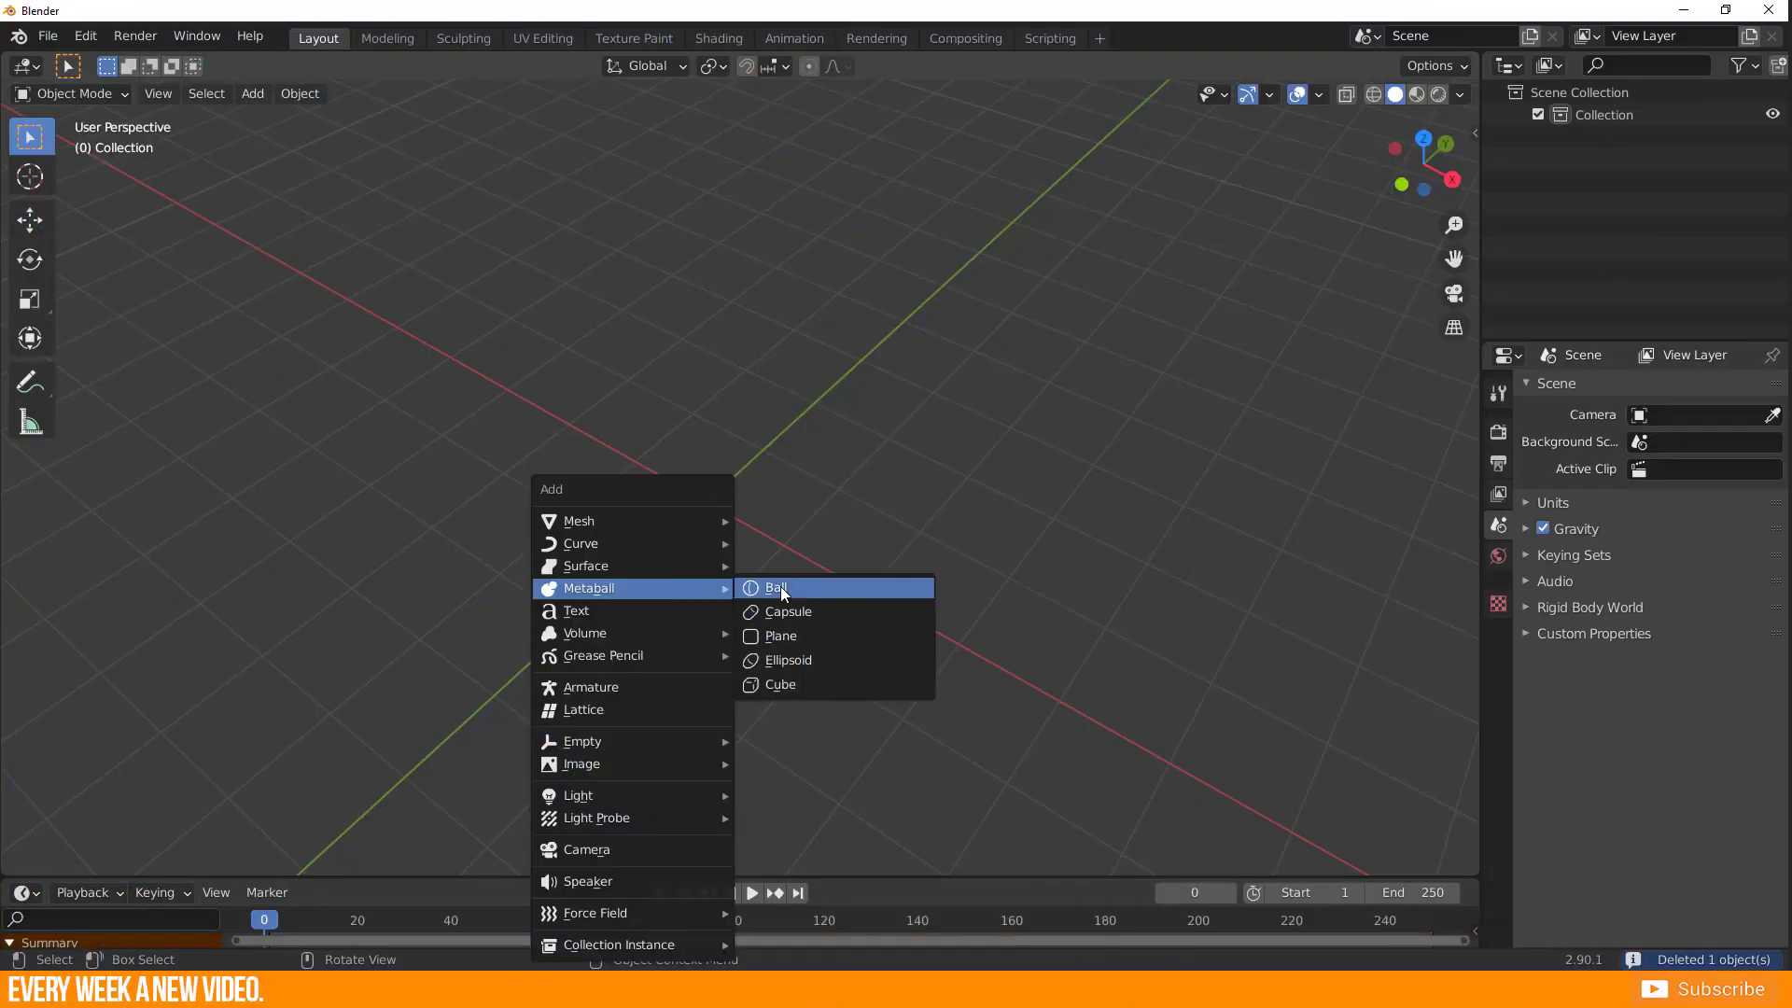
- Add a new Ball metaball and change its primitive to Cube in the creation settings
{"action": "left_click", "coordinate": [781, 587]}
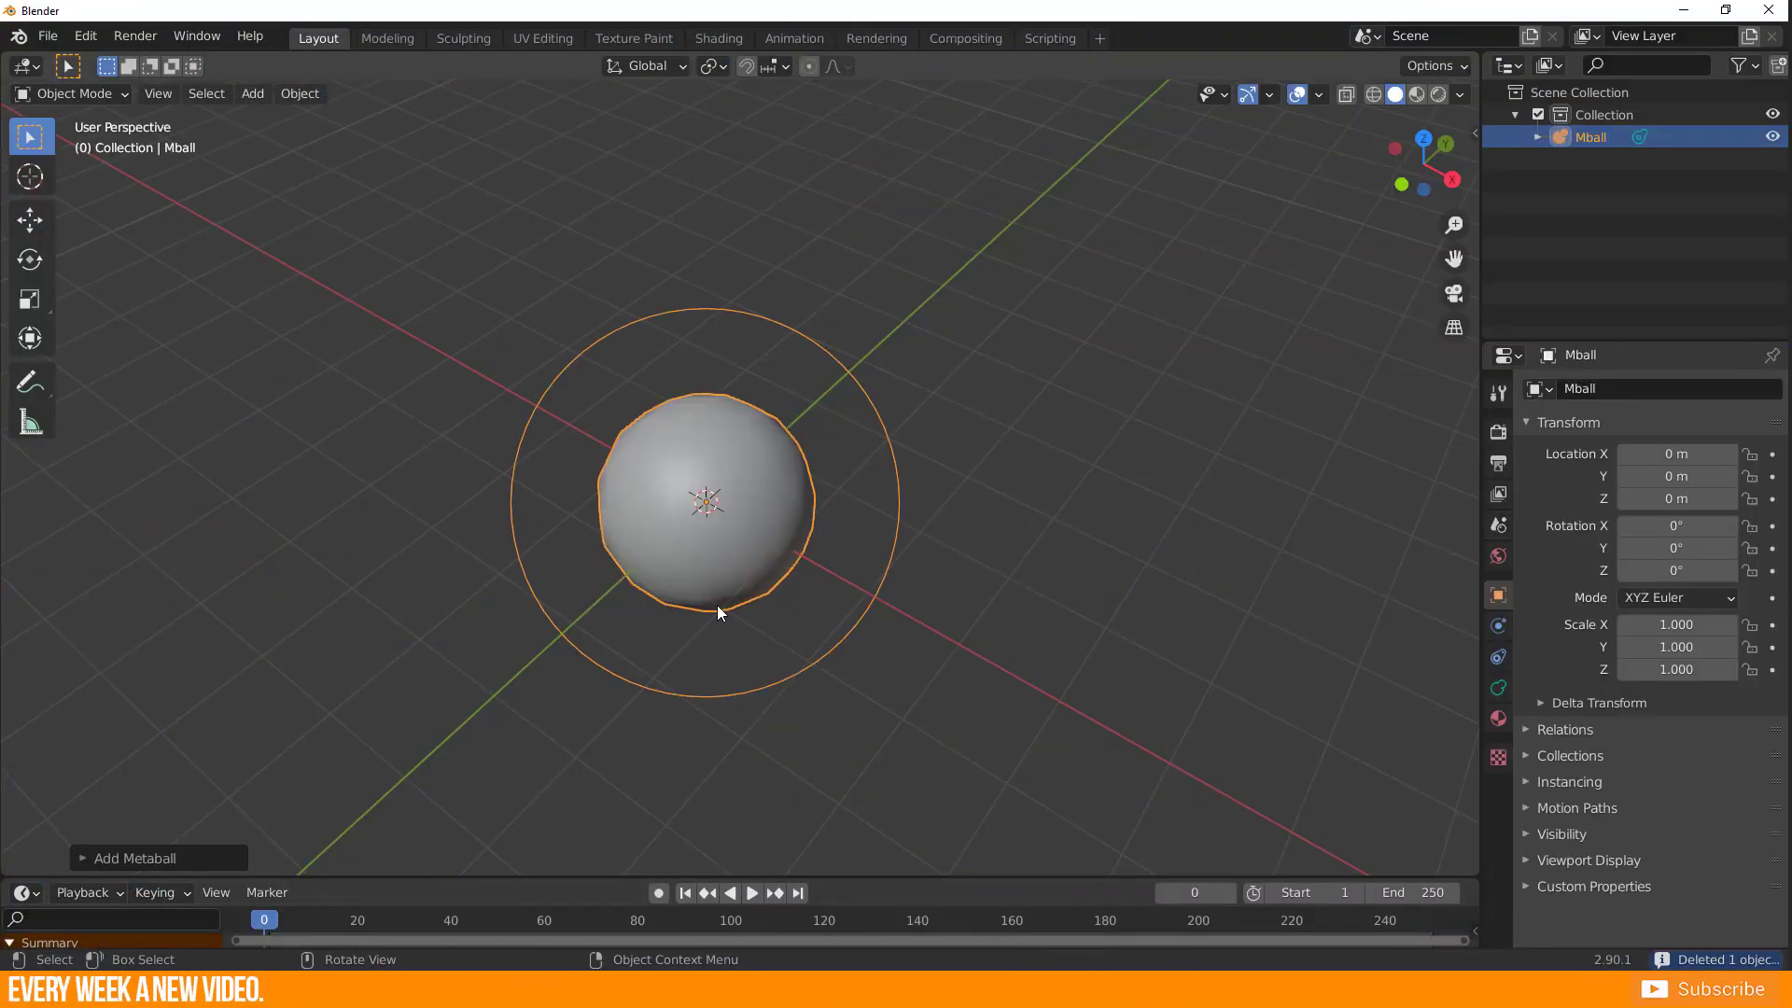
{"action": "left_click", "coordinate": [82, 858]}
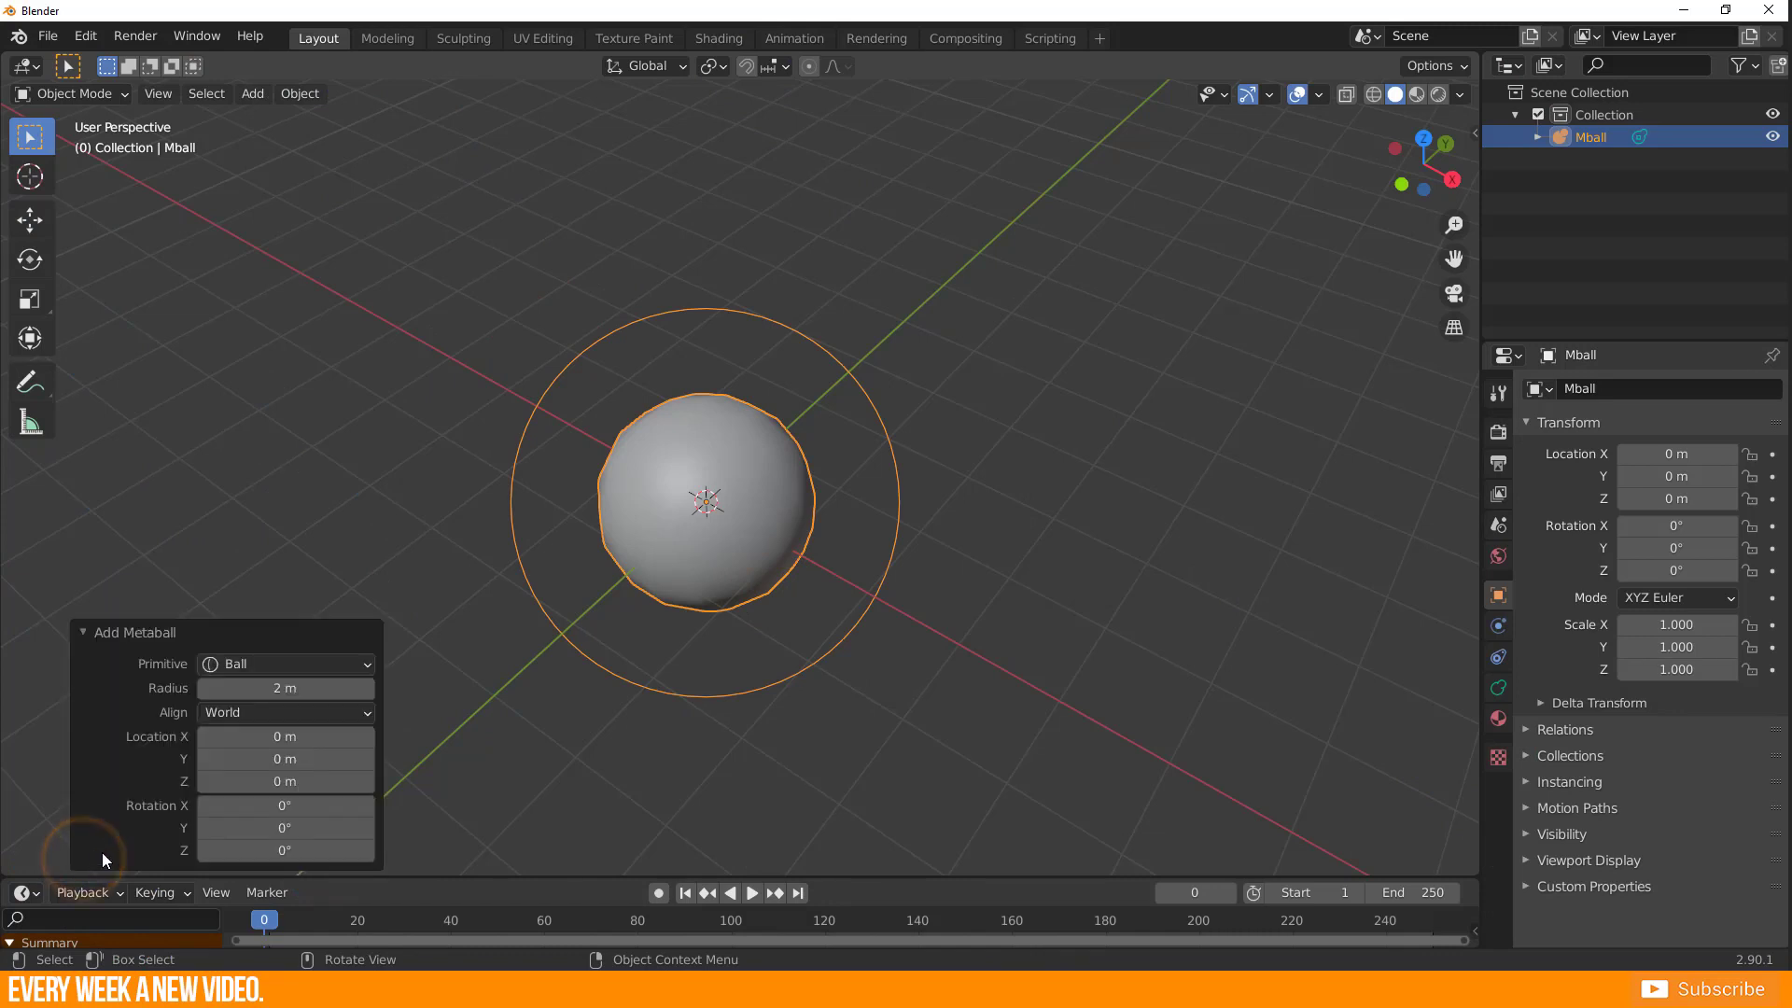
{"action": "left_click", "coordinate": [263, 665]}
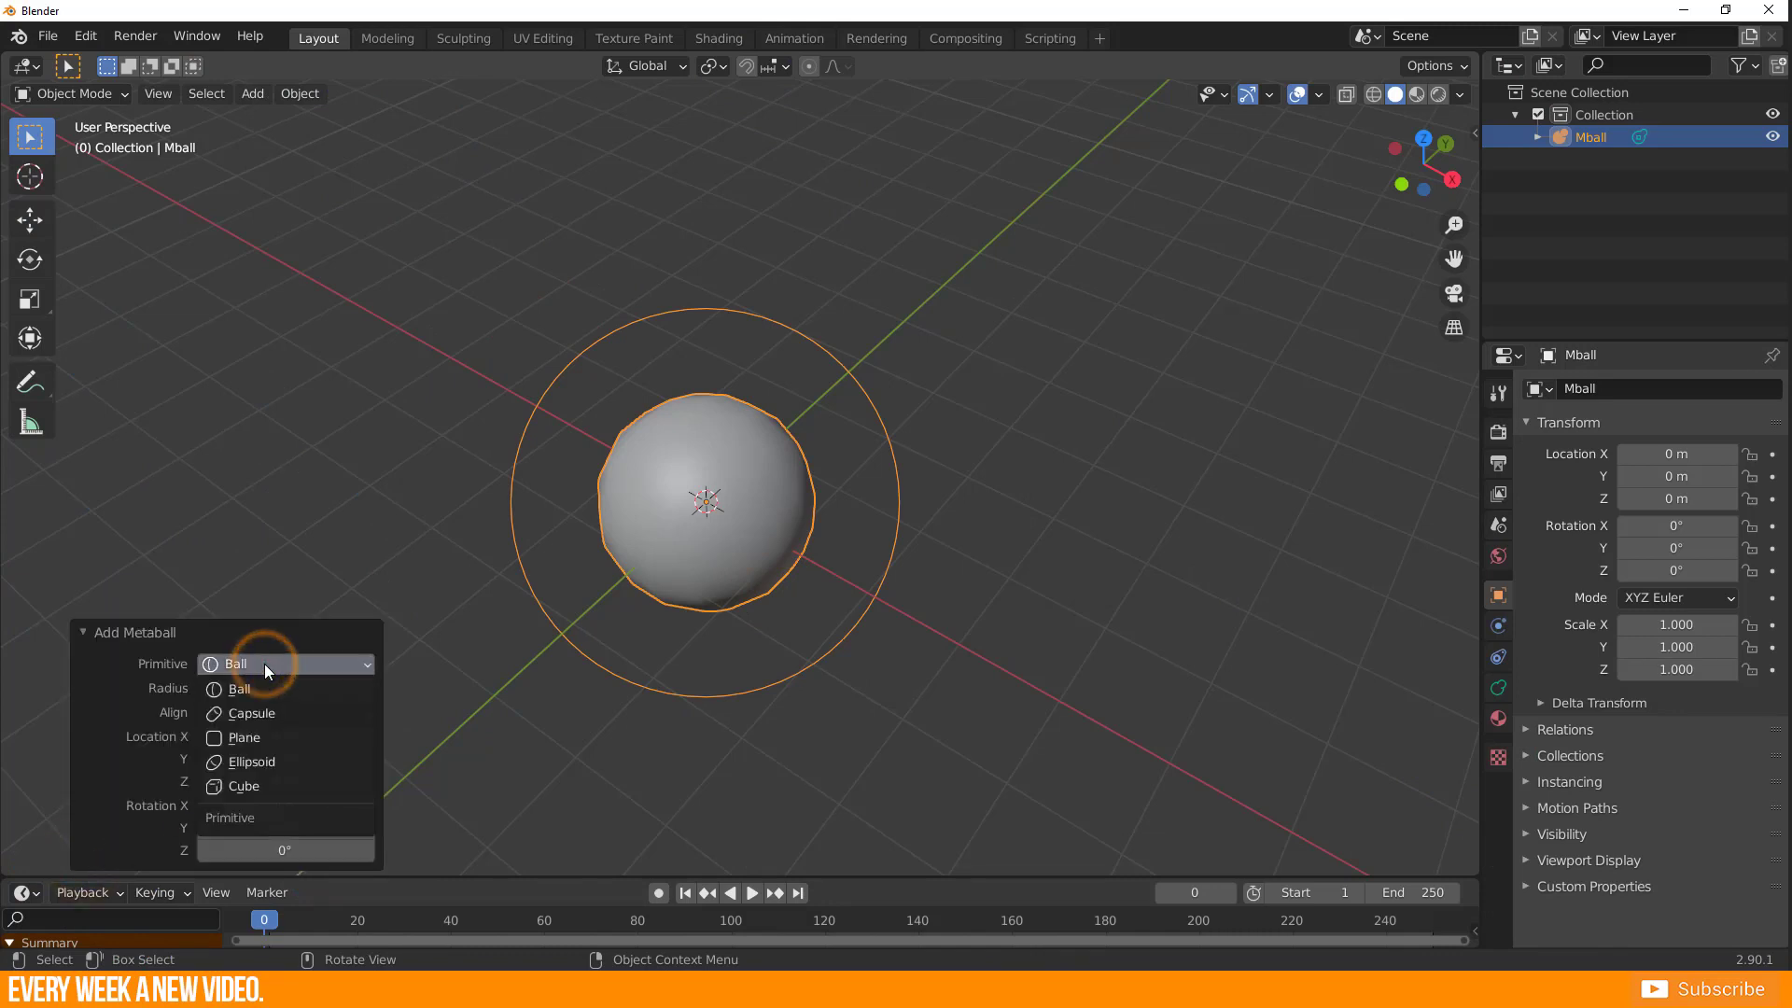
{"action": "left_click", "coordinate": [250, 786]}
{"action": "mouse_move", "coordinate": [239, 710]}
{"action": "left_mouse_down"}
{"action": "mouse_move", "coordinate": [168, 710]}
{"action": "mouse_move", "coordinate": [211, 709]}
{"action": "left_mouse_up"}
{"action": "left_click", "coordinate": [99, 653]}
- Switch the cube metaball to Edit Mode and return it to Object Mode
{"action": "middle_click_drag", "start_coordinate": [410, 654], "coordinate": [486, 651]}
{"action": "key", "text": "ctrl+Tab"}
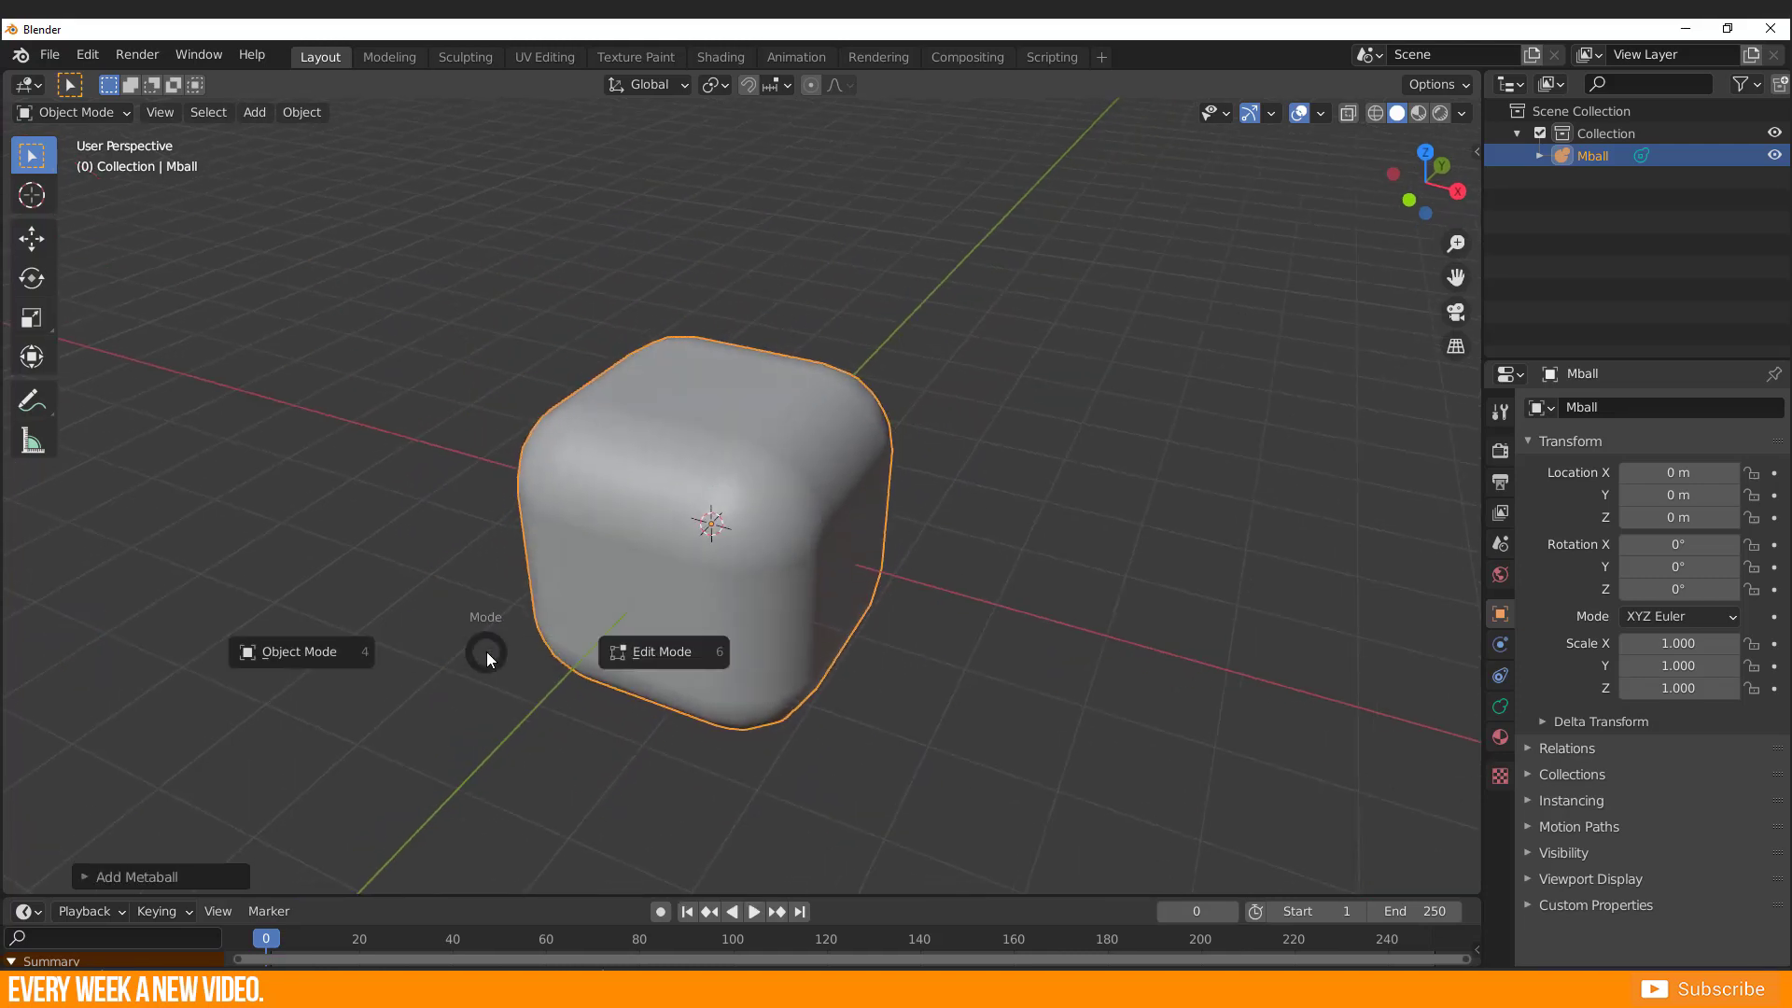
{"action": "left_click", "coordinate": [664, 651]}
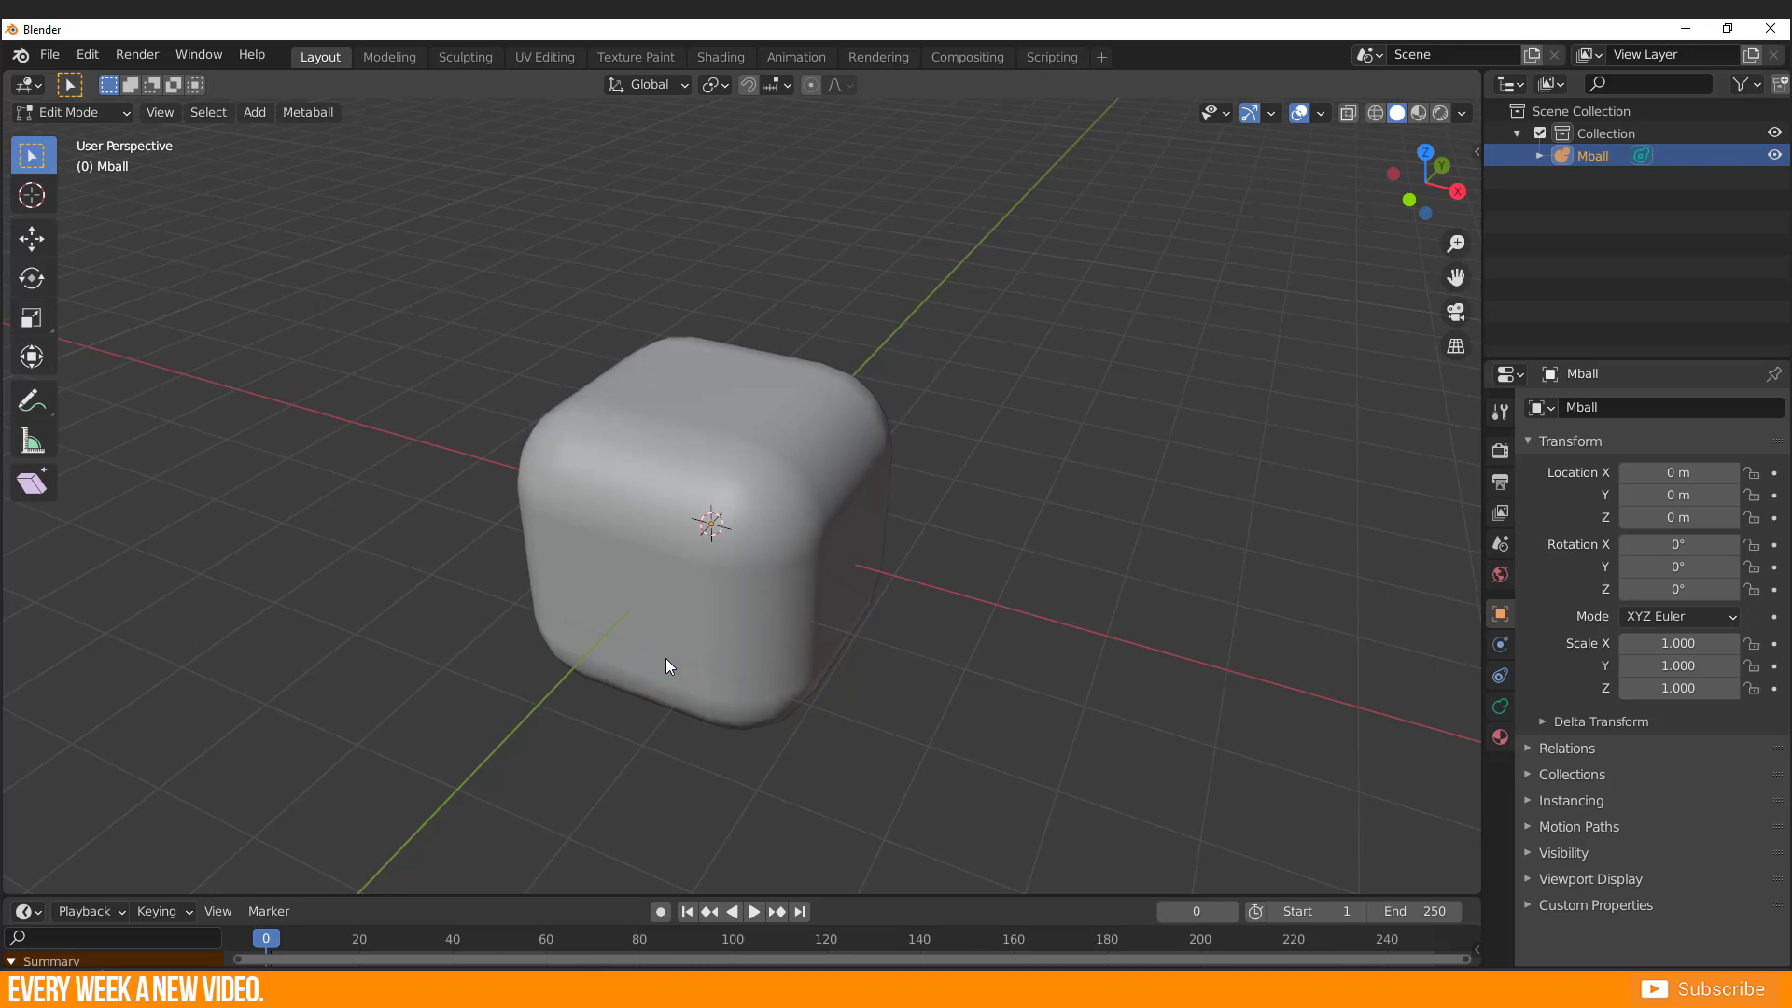
{"action": "left_click_drag", "start_coordinate": [506, 401], "coordinate": [741, 685]}
{"action": "left_click_drag", "start_coordinate": [555, 729], "coordinate": [478, 751]}
{"action": "left_click", "coordinate": [318, 747]}
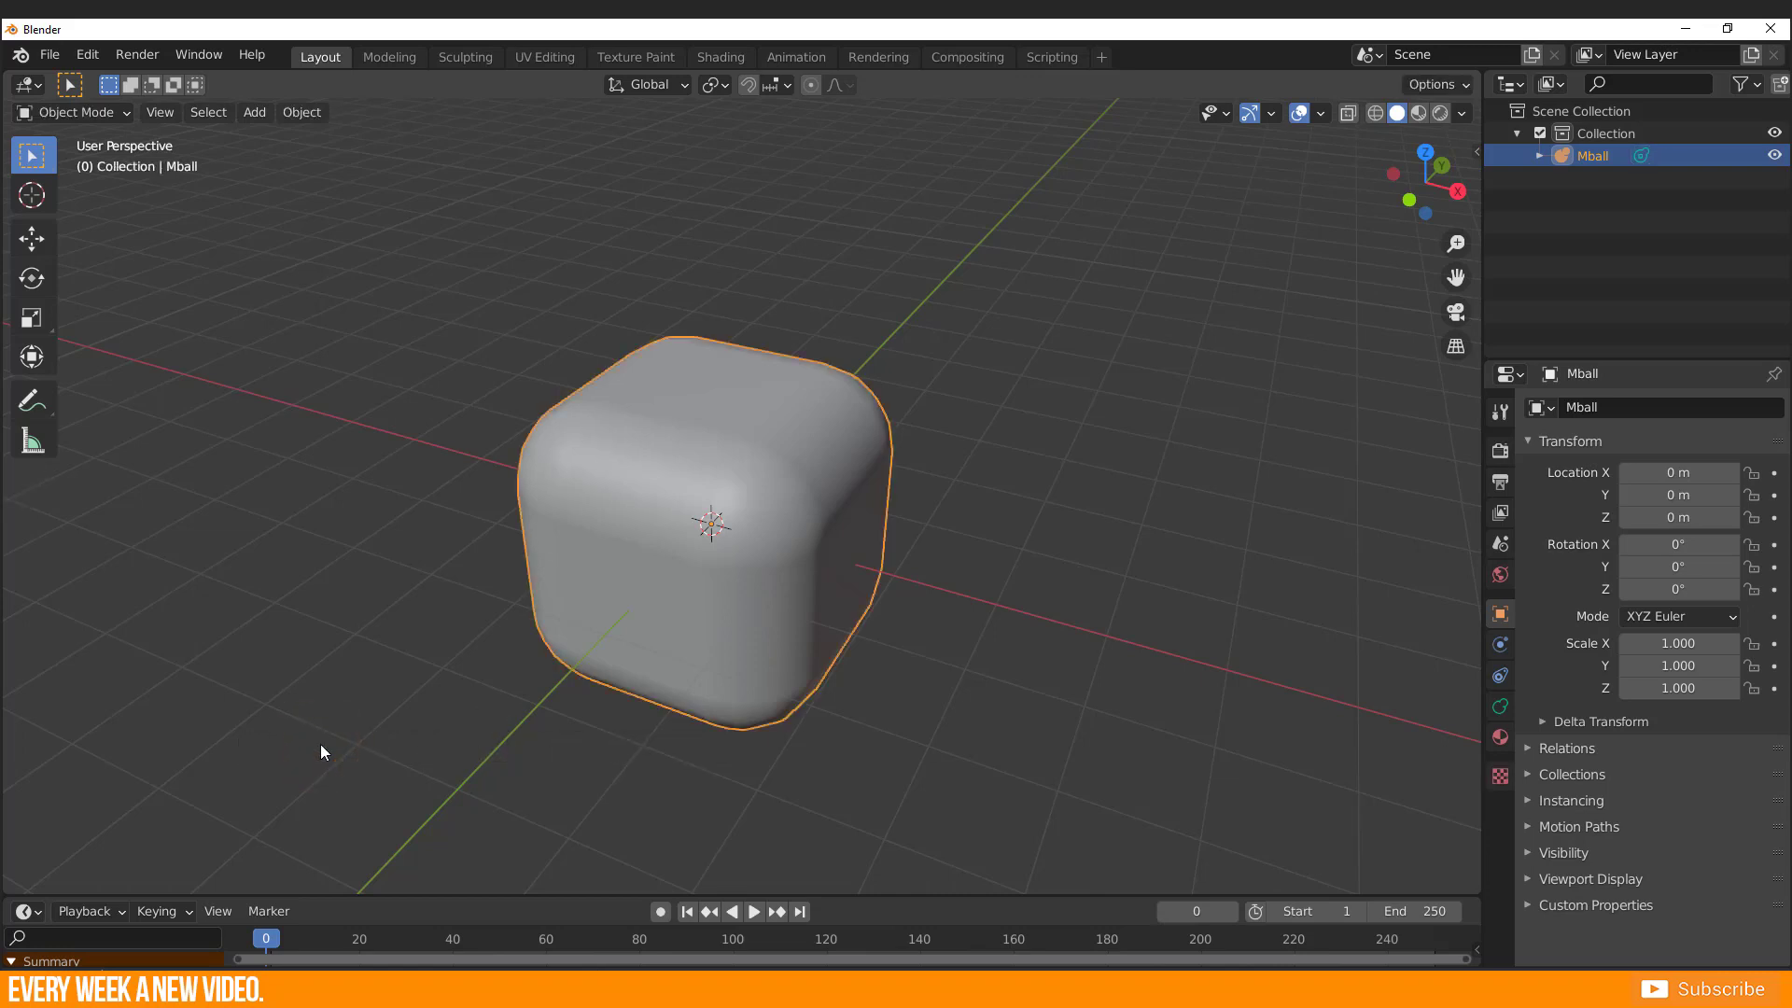
- Try transforming the cube metaball in Object Mode with move, rotate and scale
{"action": "key", "text": "g"}
{"action": "left_click", "coordinate": [767, 636]}
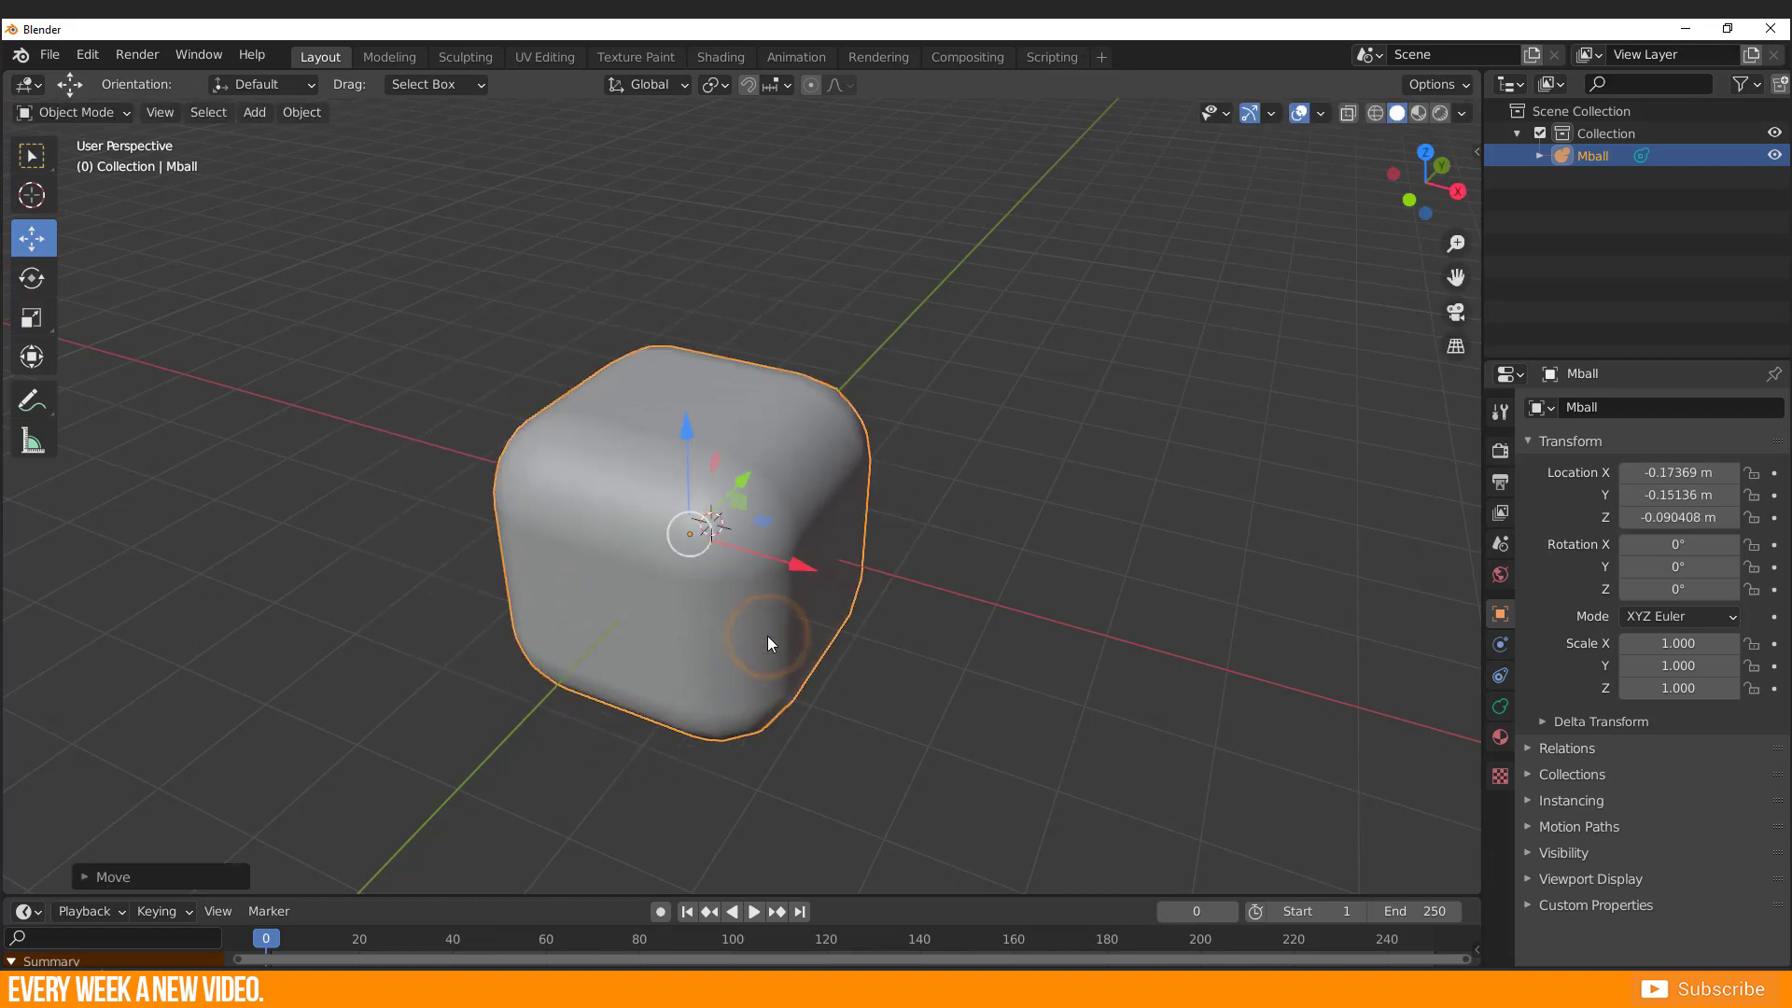
{"action": "key", "text": "r"}
{"action": "key", "text": "Escape"}
{"action": "key", "text": "s"}
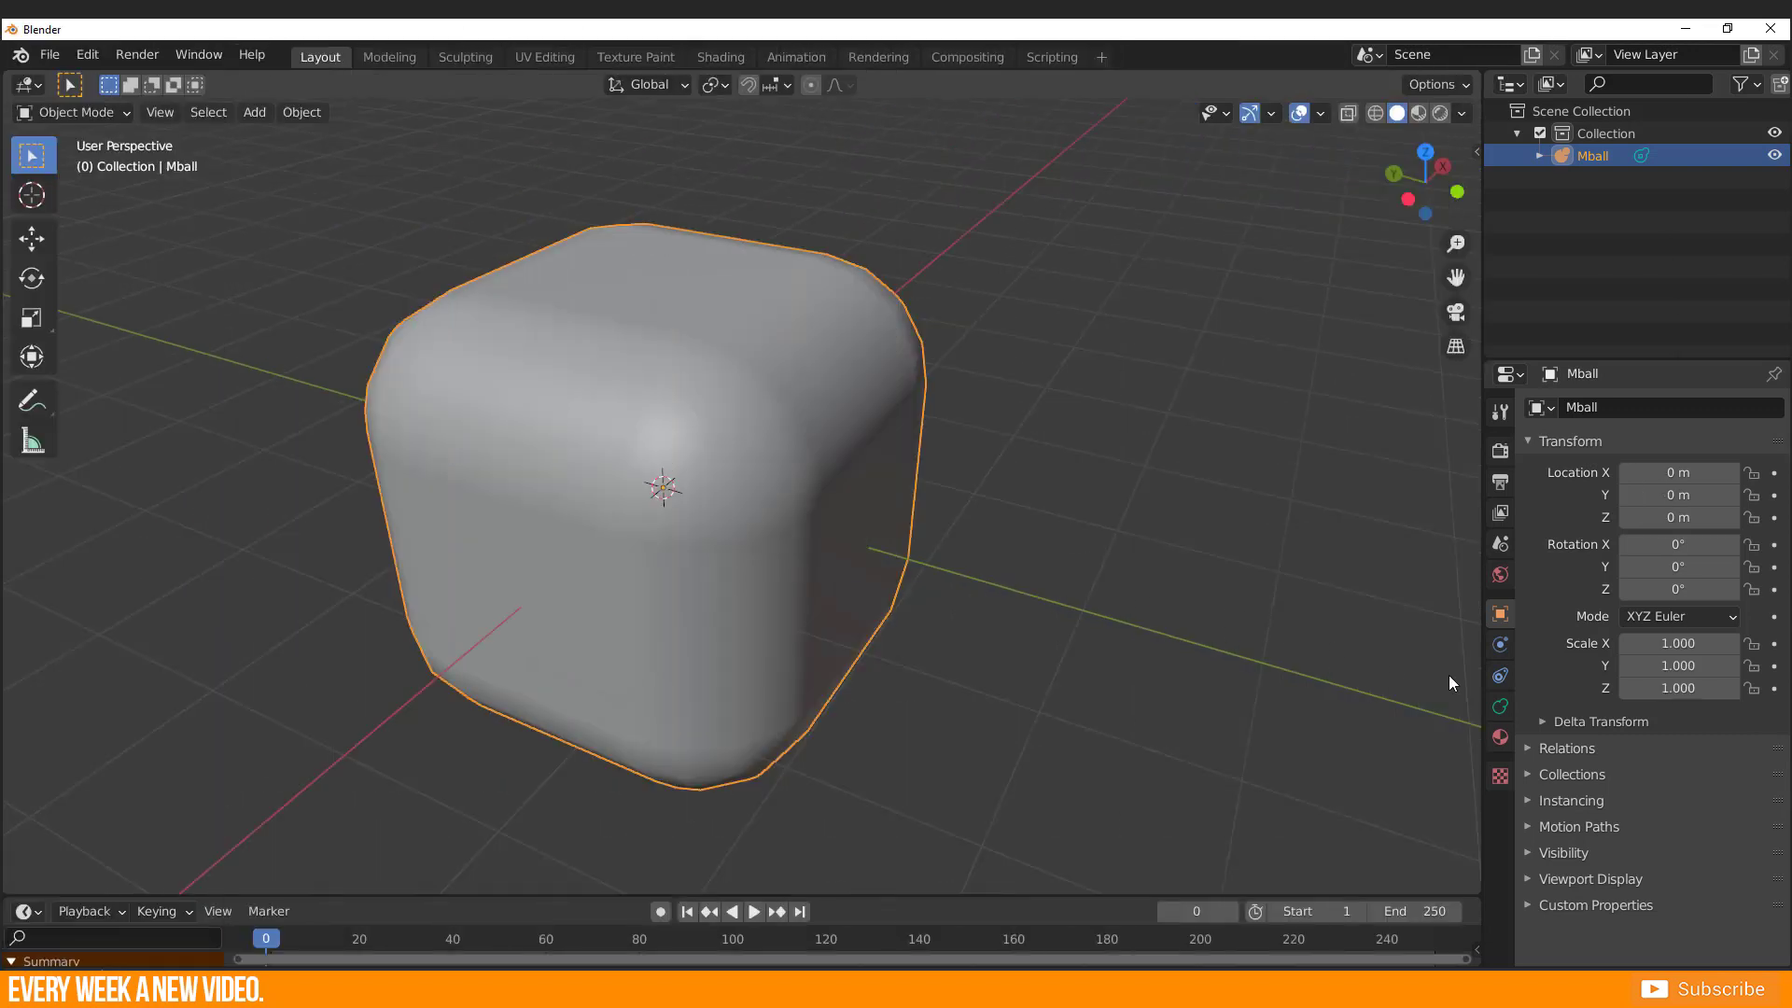
- Set the cube metaball's viewport resolution to 0.05 m and its influence threshold to 0.8
{"action": "left_click", "coordinate": [1501, 706]}
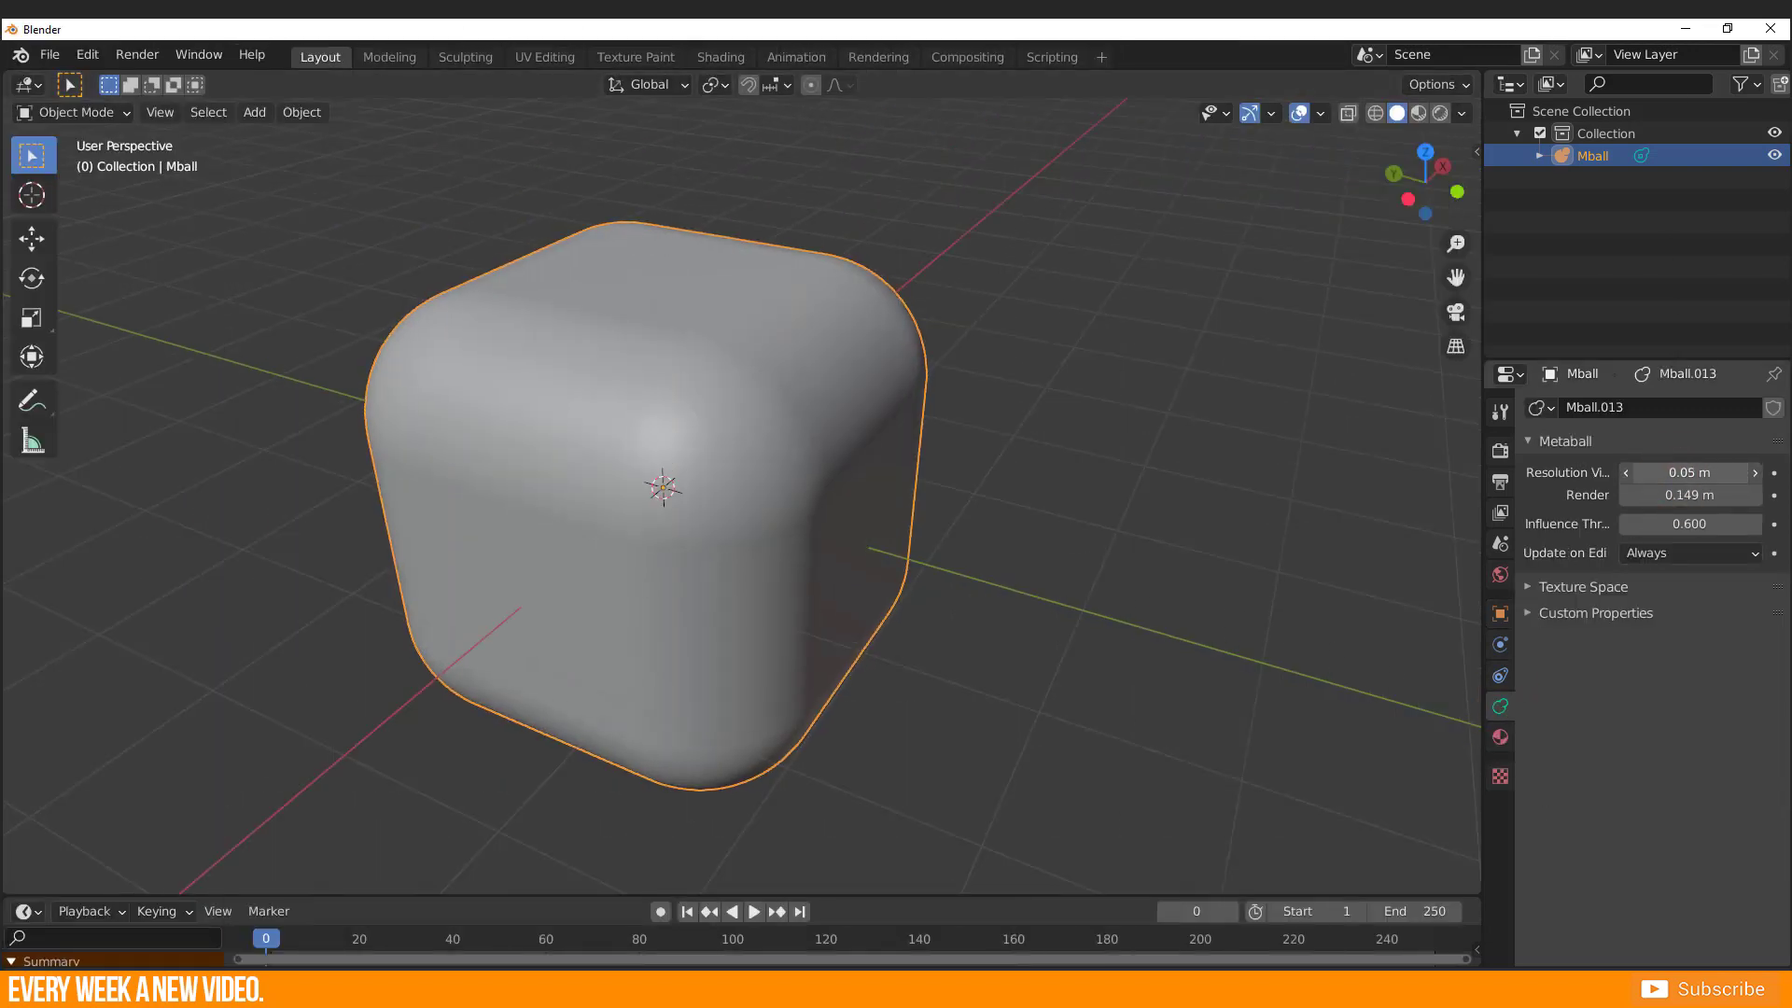
{"action": "left_click_drag", "start_coordinate": [1689, 472], "coordinate": [1680, 525]}
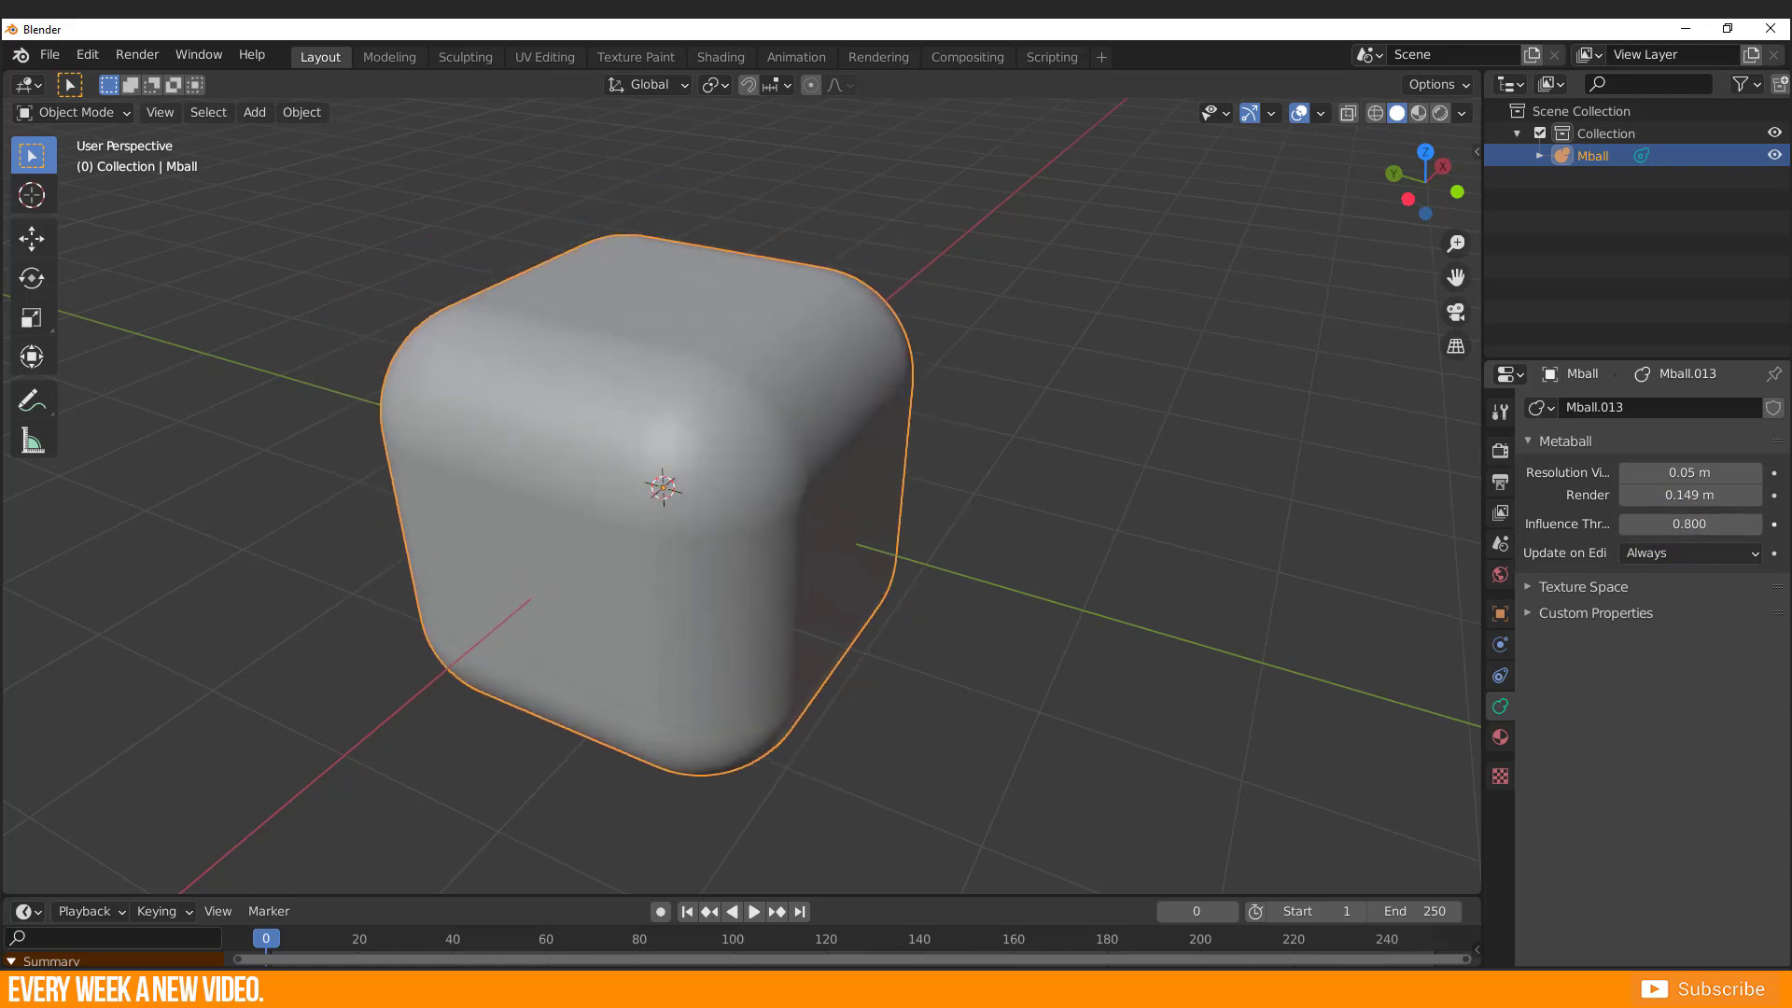
{"action": "left_click", "coordinate": [1111, 667]}
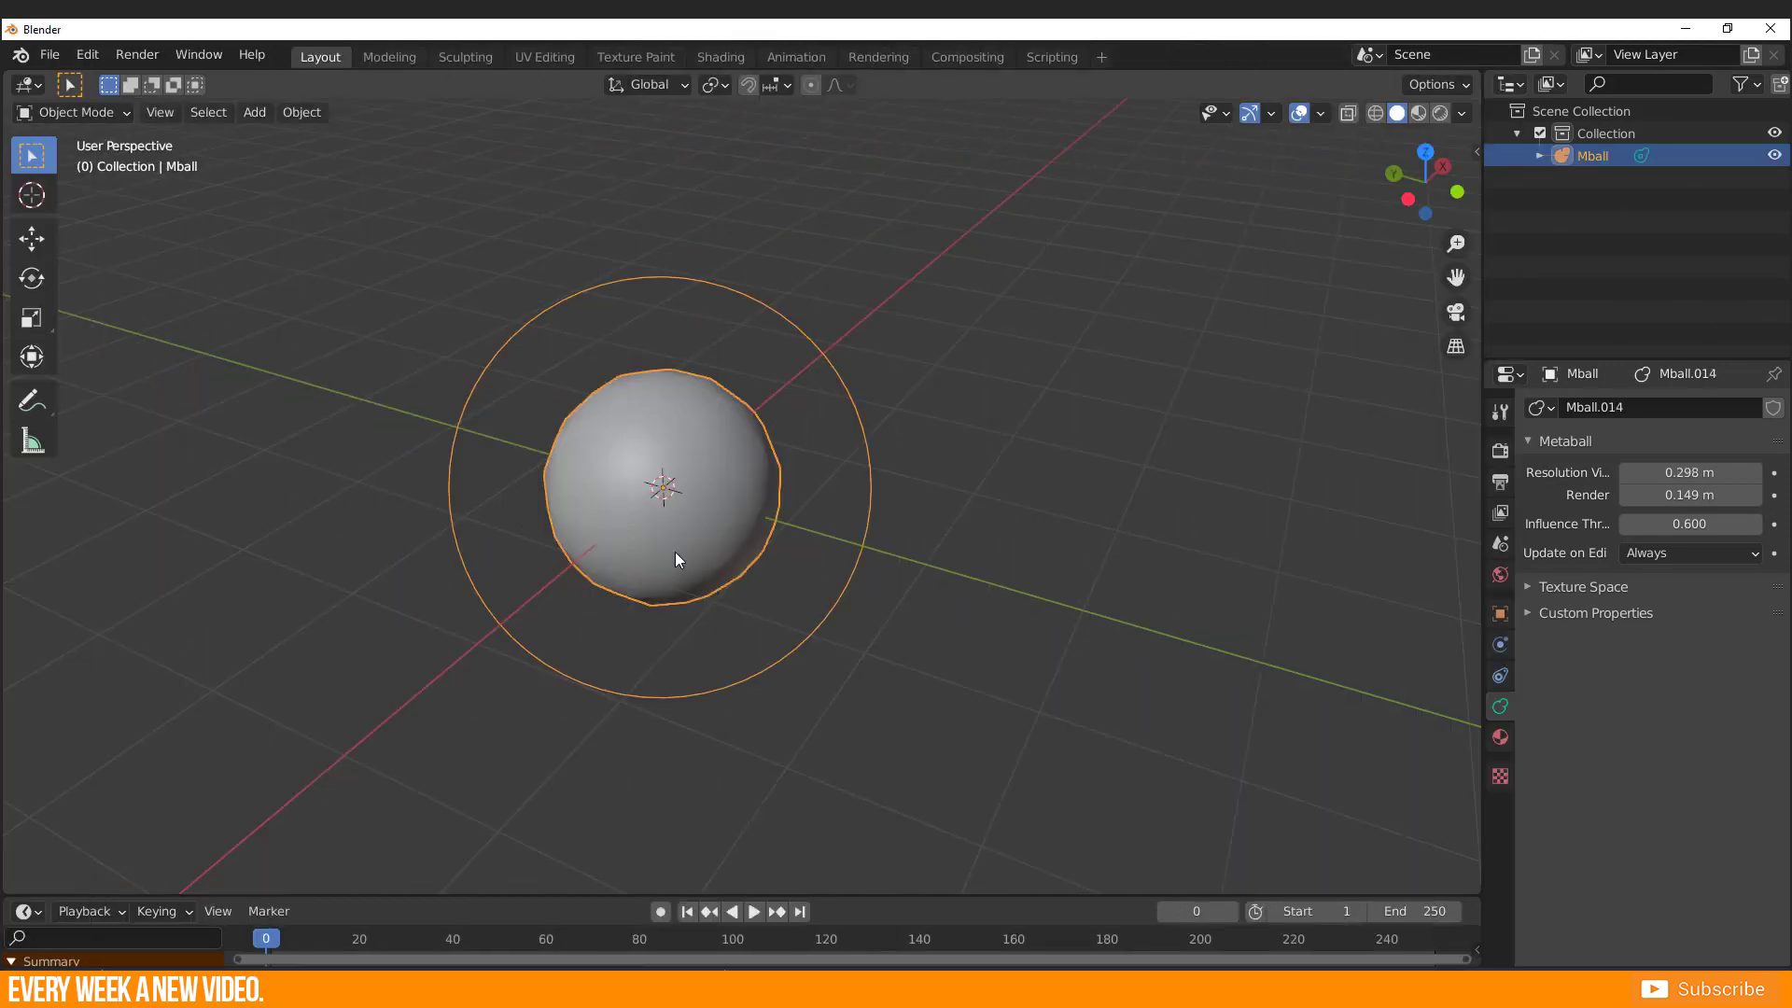
- Add a second metaball ball and move it about 1.75 m sideways so it blends with the first
{"action": "key", "text": "shift+a"}
{"action": "mouse_move", "coordinate": [675, 552]}
{"action": "left_click", "coordinate": [765, 546]}
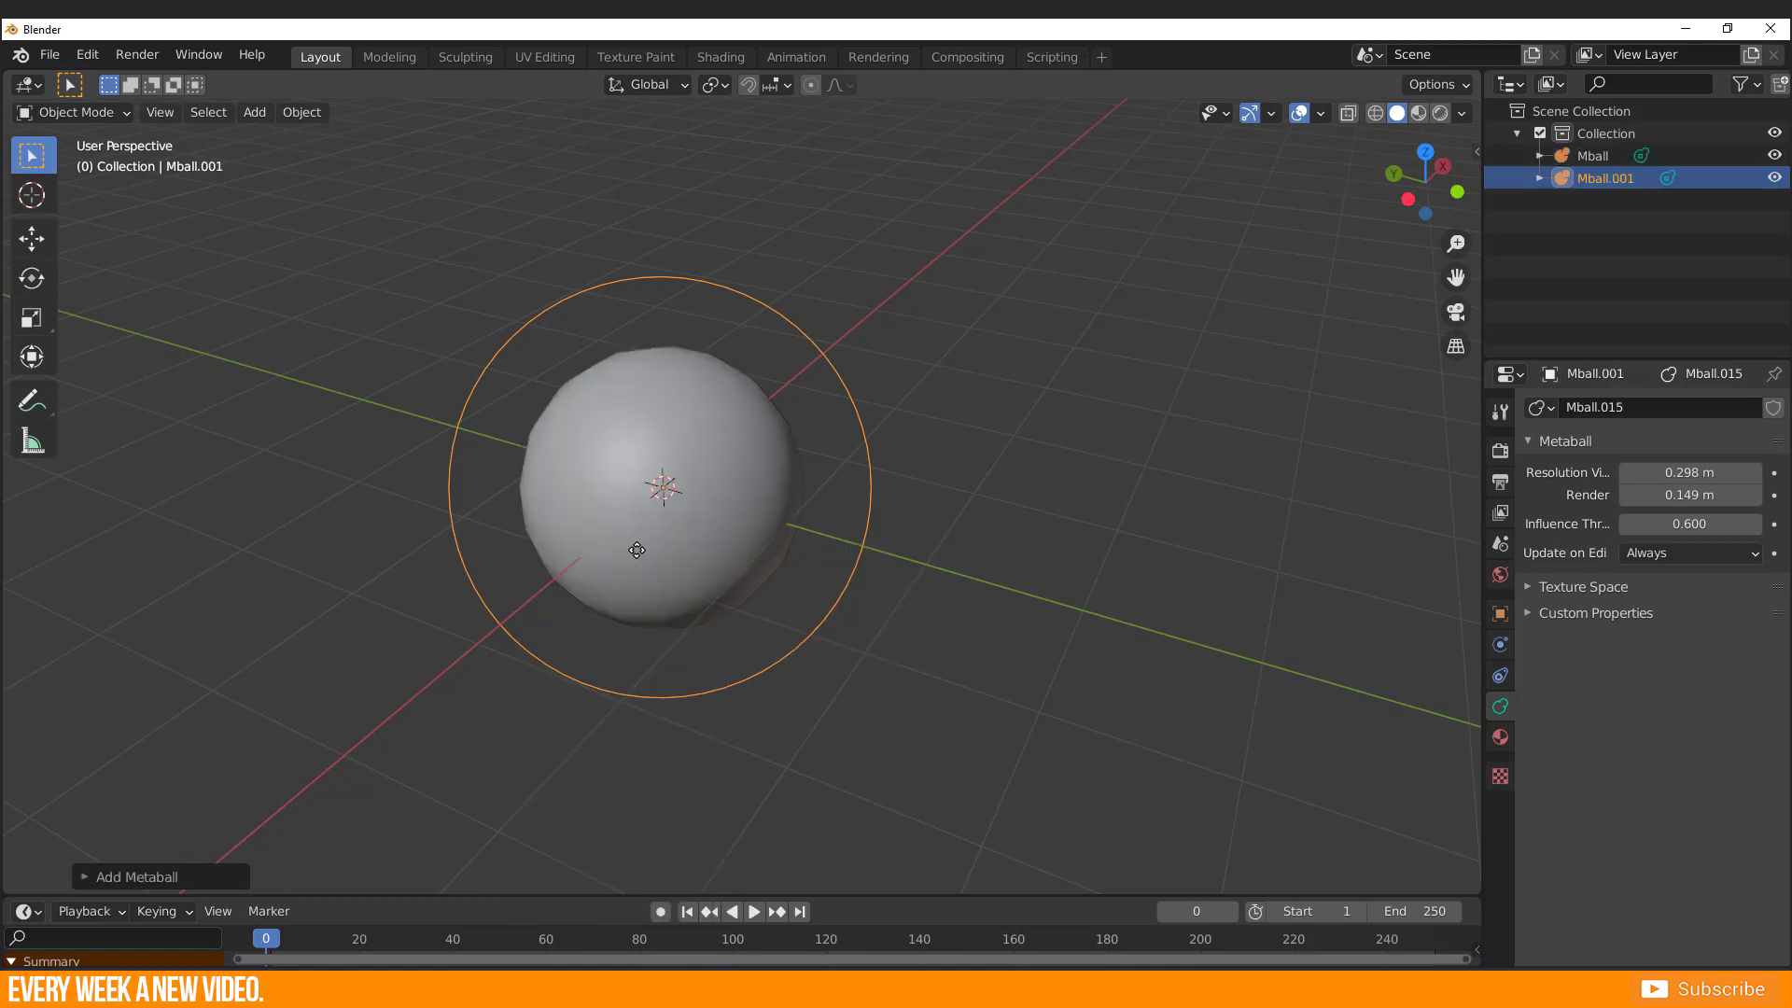
{"action": "key", "text": "g"}
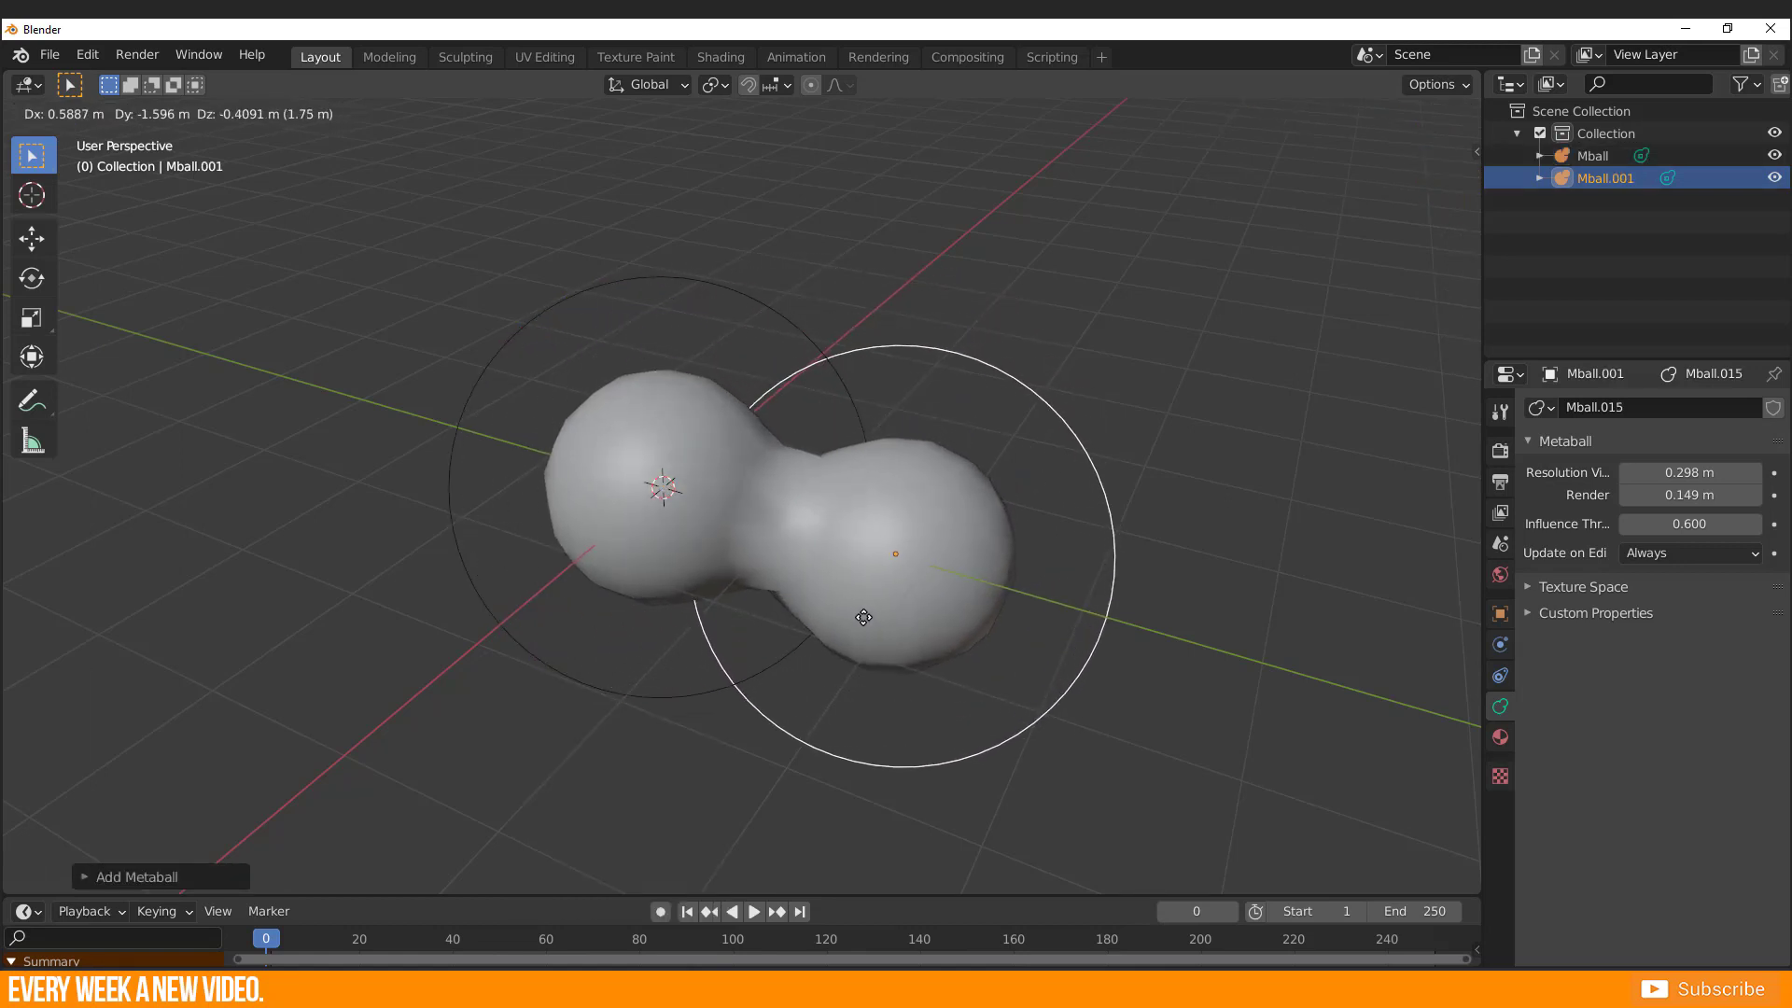
{"action": "left_click", "coordinate": [864, 612]}
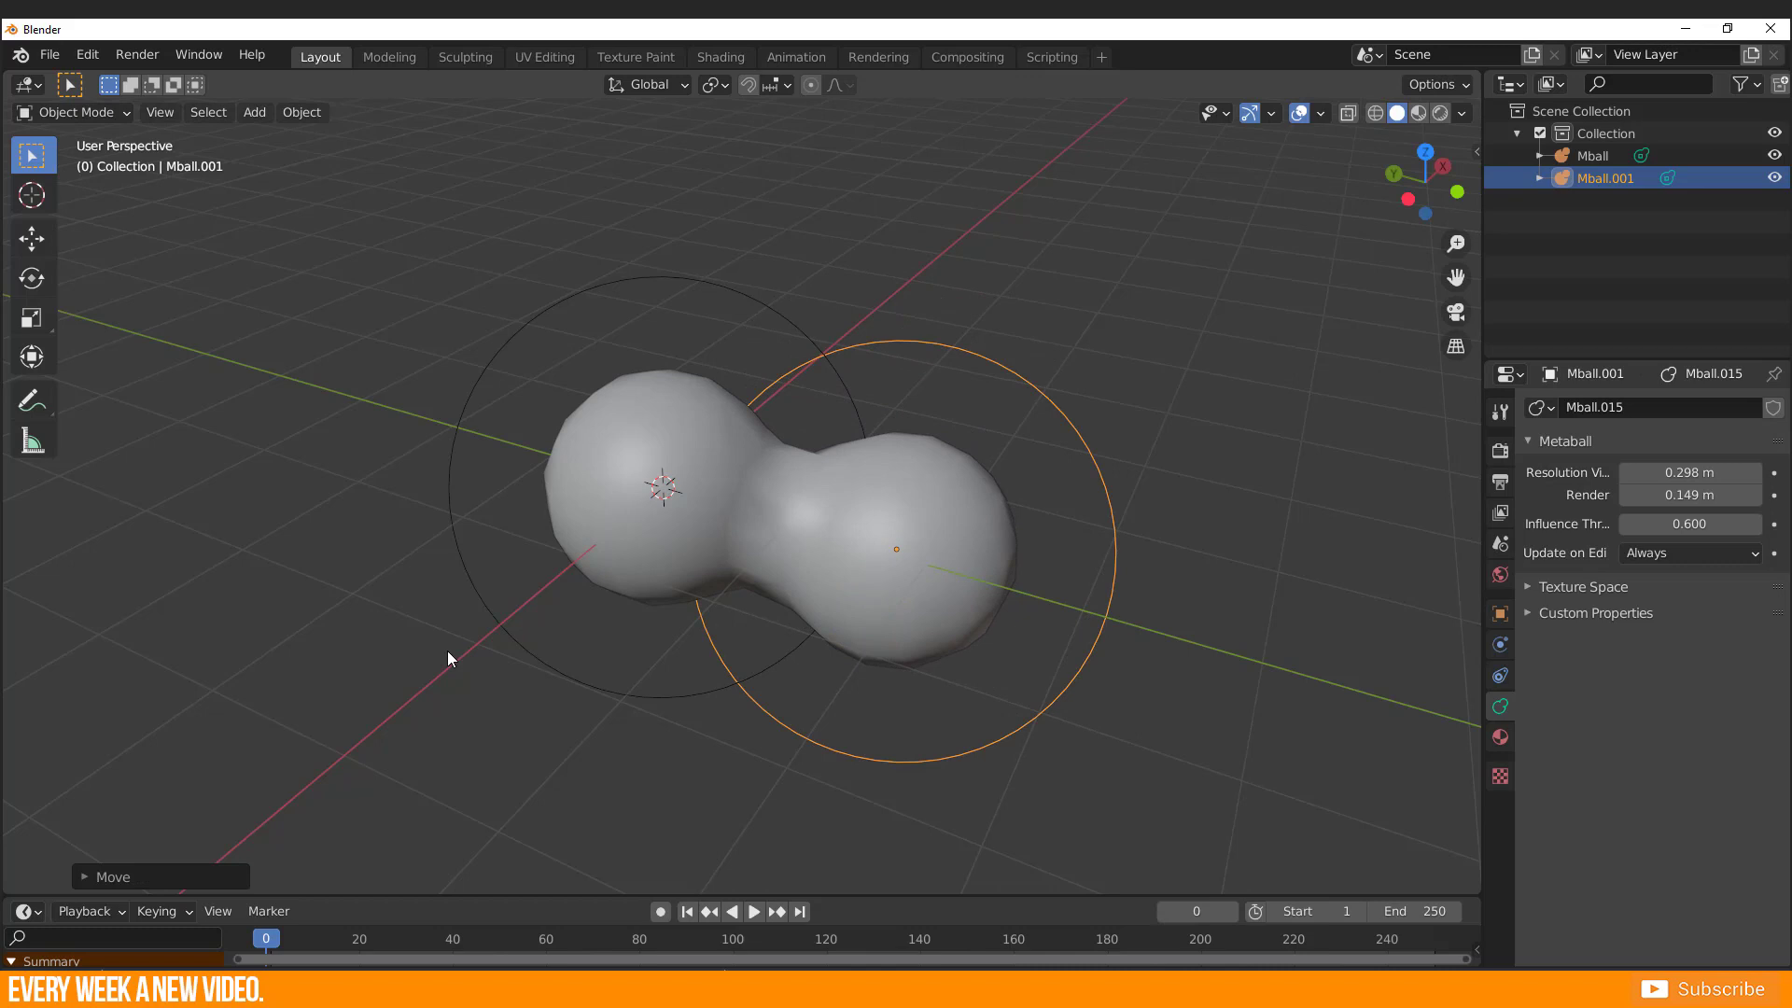
- Add a third metaball ball and place it above the first one so they merge
{"action": "key", "text": "shift+a"}
{"action": "mouse_move", "coordinate": [446, 612]}
{"action": "left_click", "coordinate": [527, 604]}
{"action": "key", "text": "g"}
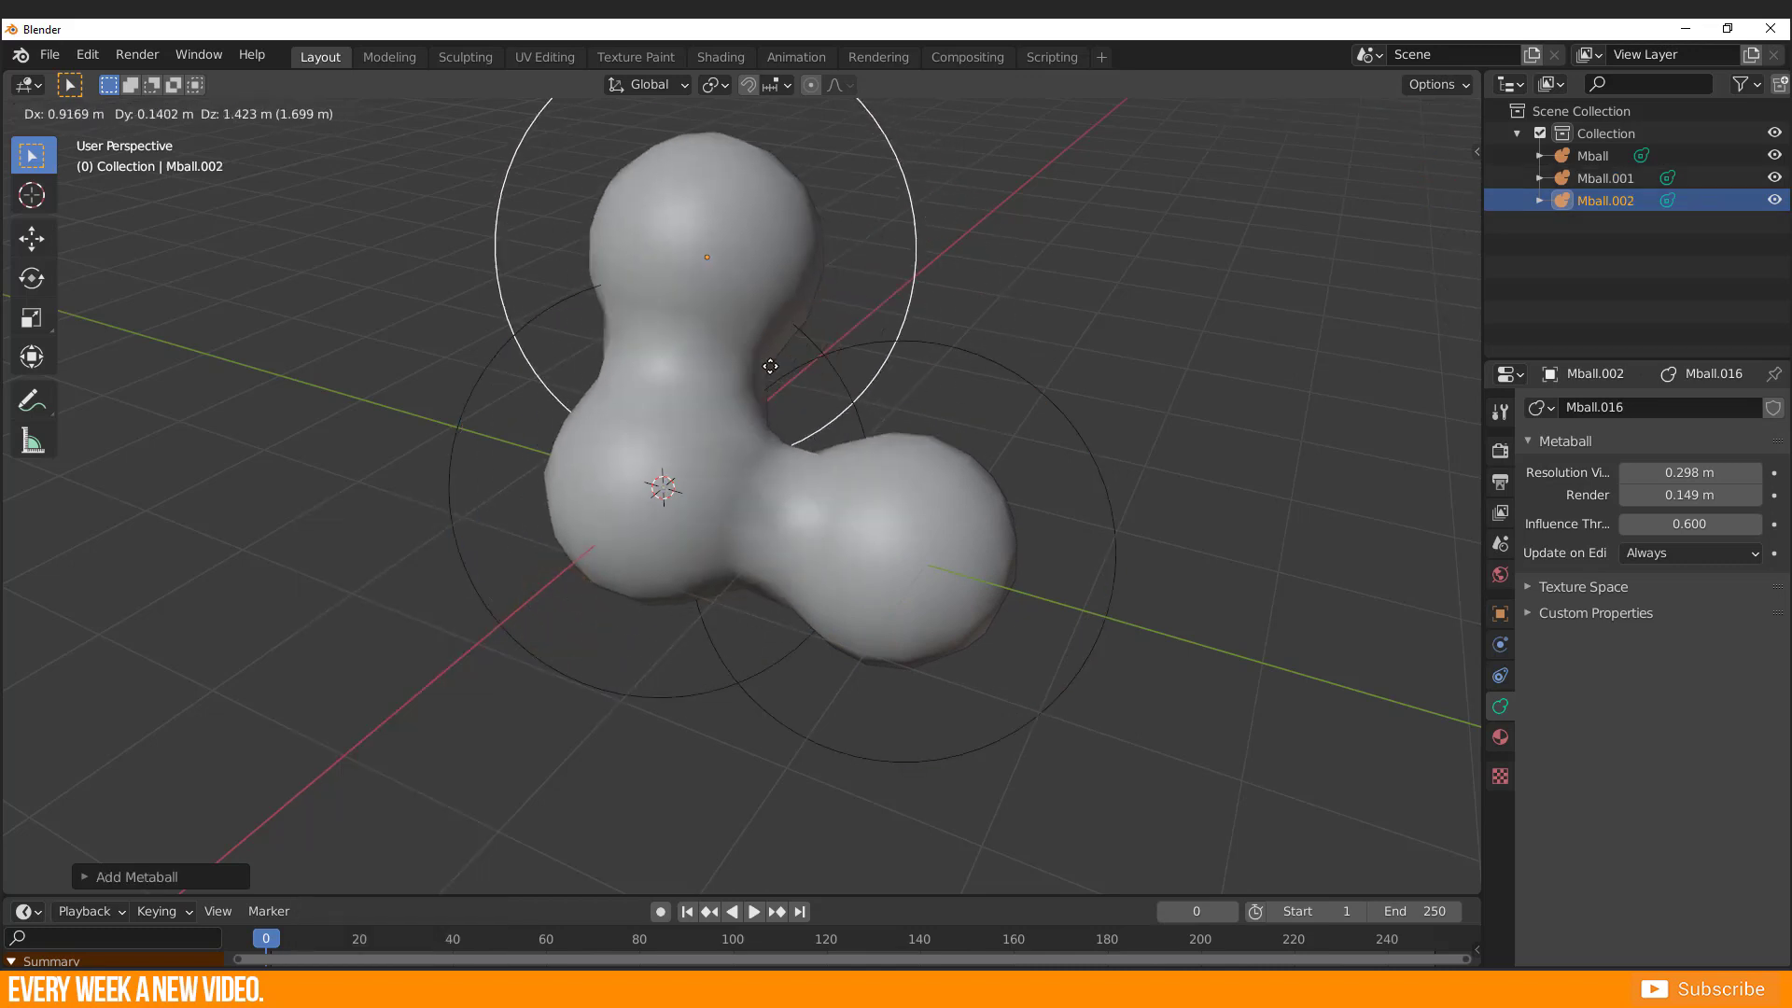
{"action": "left_click", "coordinate": [770, 366]}
- Add a fourth metaball ball and place it beyond the second one to extend the chain
{"action": "key", "text": "shift+a"}
{"action": "mouse_move", "coordinate": [520, 453]}
{"action": "left_click", "coordinate": [706, 460]}
{"action": "key", "text": "g"}
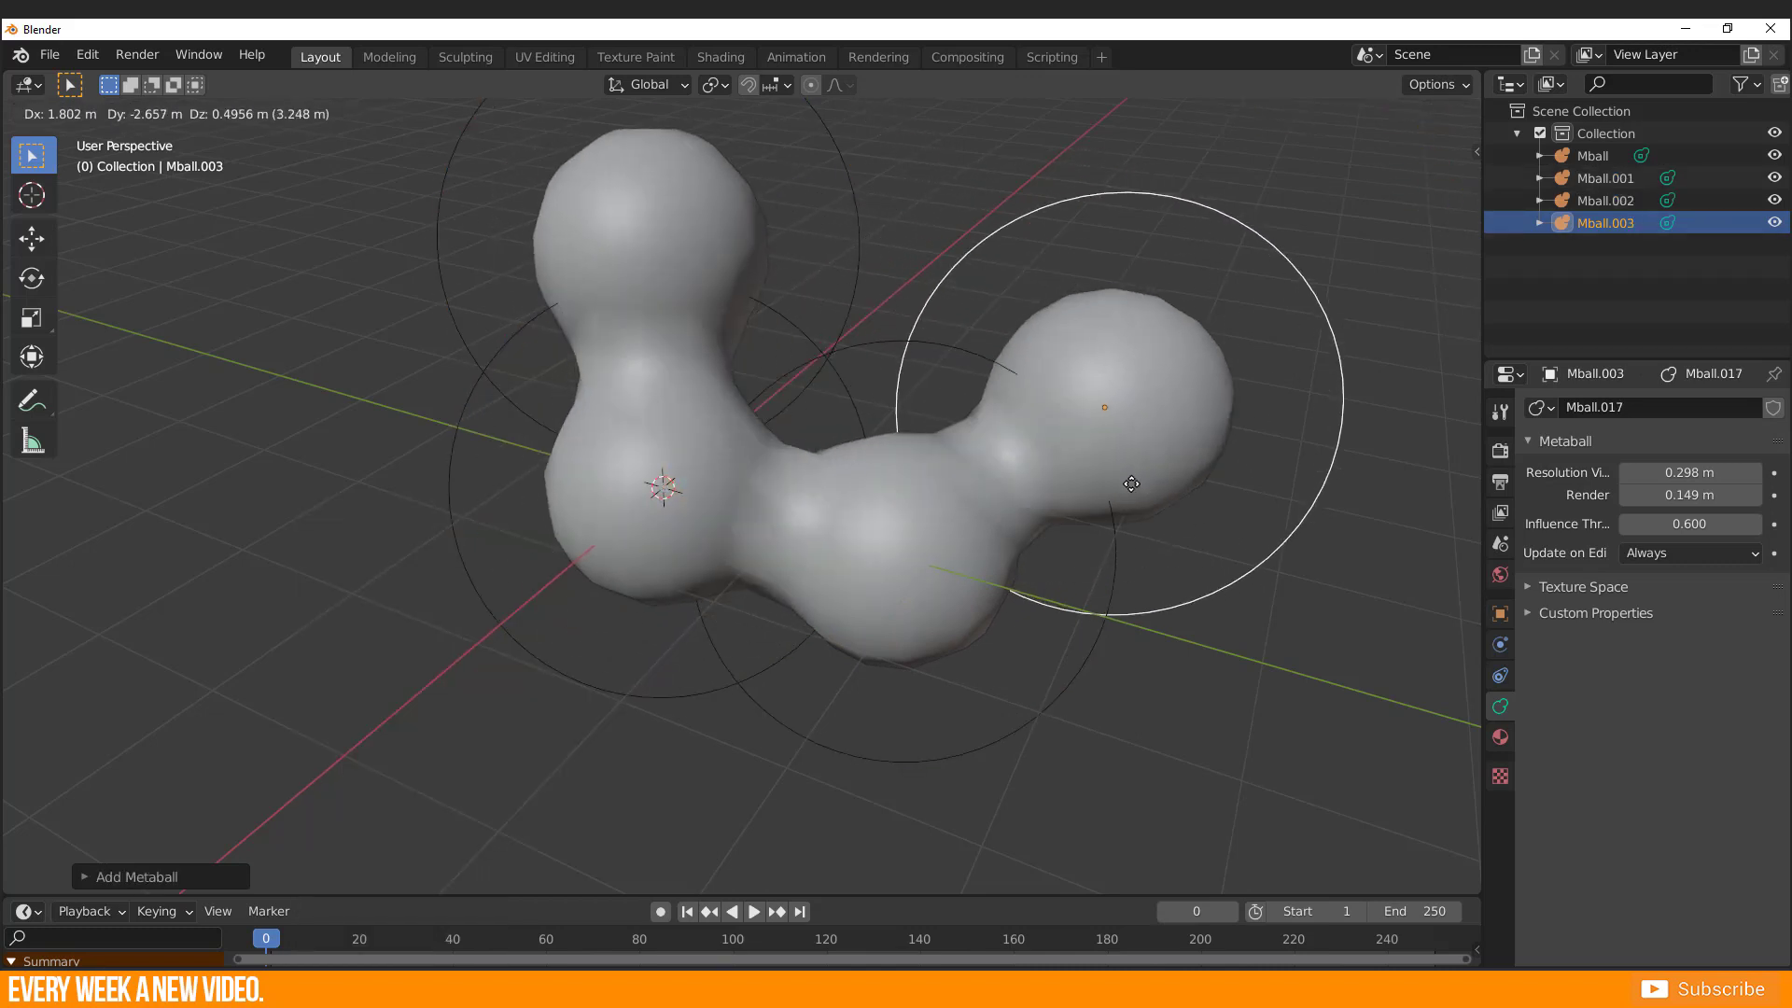
{"action": "left_click", "coordinate": [1190, 653]}
- Add a fifth metaball ball and place it in front of the first one, away from the chain
{"action": "key", "text": "shift+a"}
{"action": "mouse_move", "coordinate": [644, 605]}
{"action": "left_click", "coordinate": [819, 605]}
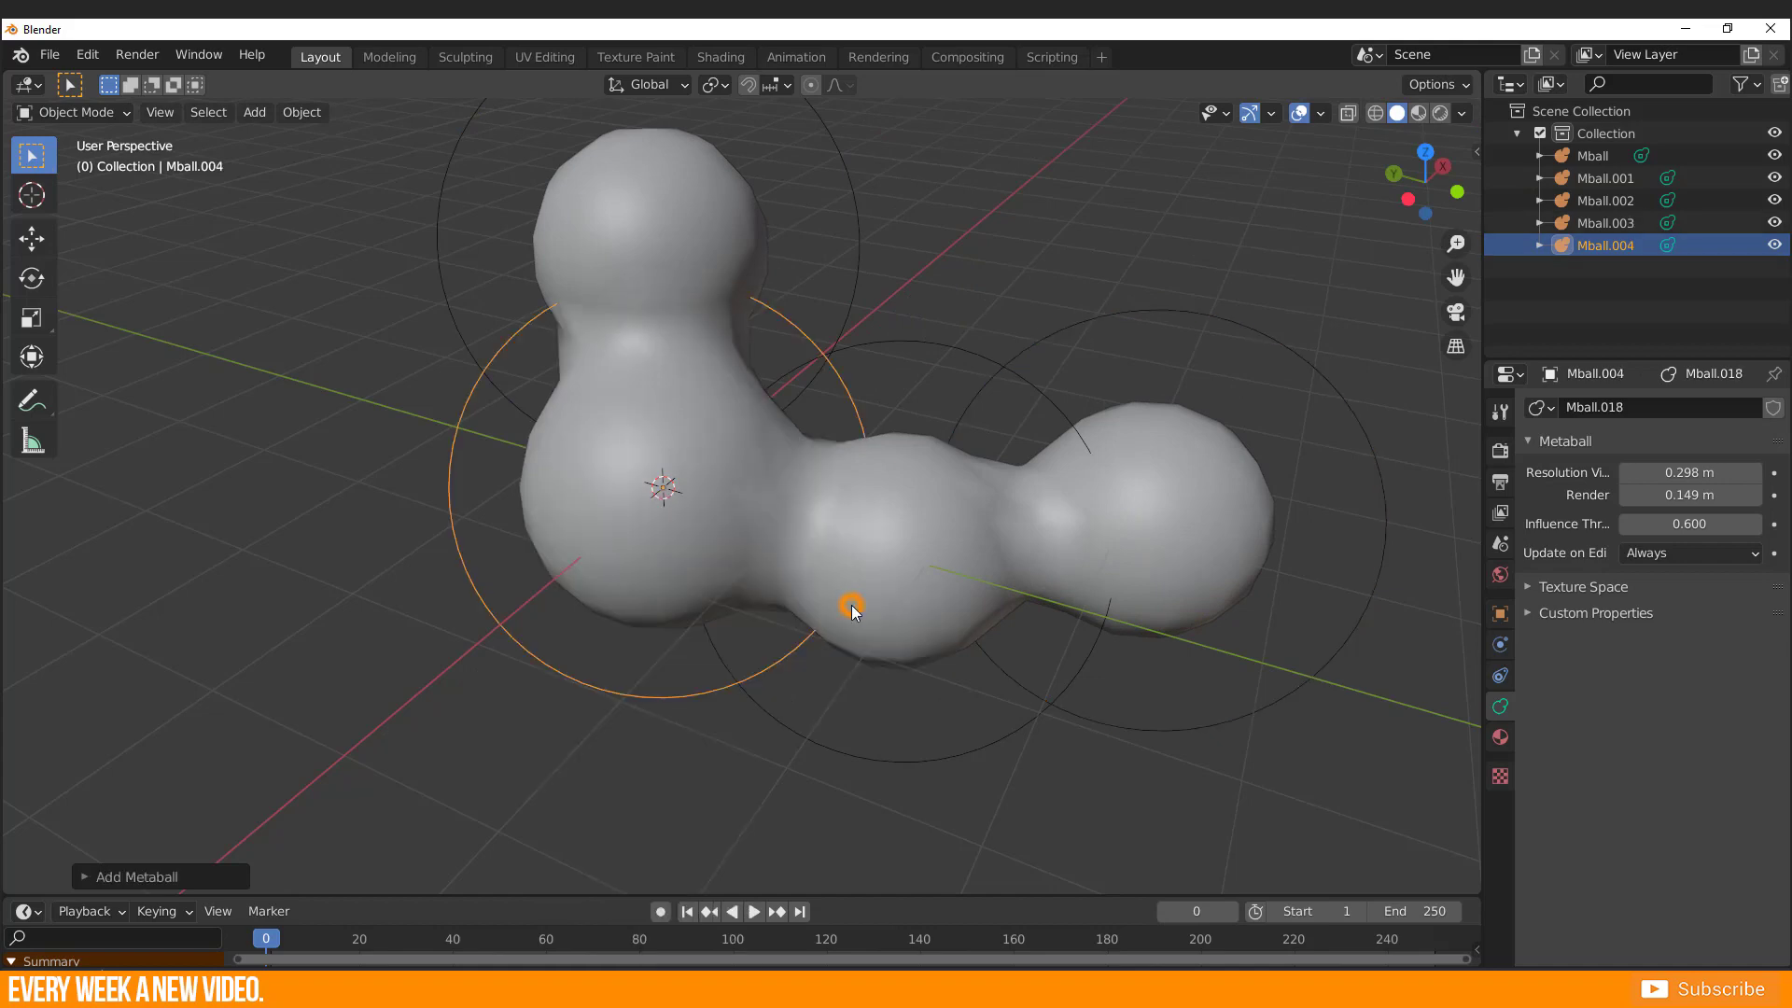
{"action": "key", "text": "g"}
{"action": "left_click", "coordinate": [535, 630]}
- Duplicate the fifth ball twice, placing the copies side by side along the front of the blob
{"action": "middle_click_drag", "start_coordinate": [417, 698], "coordinate": [512, 789]}
{"action": "key", "text": "shift+d"}
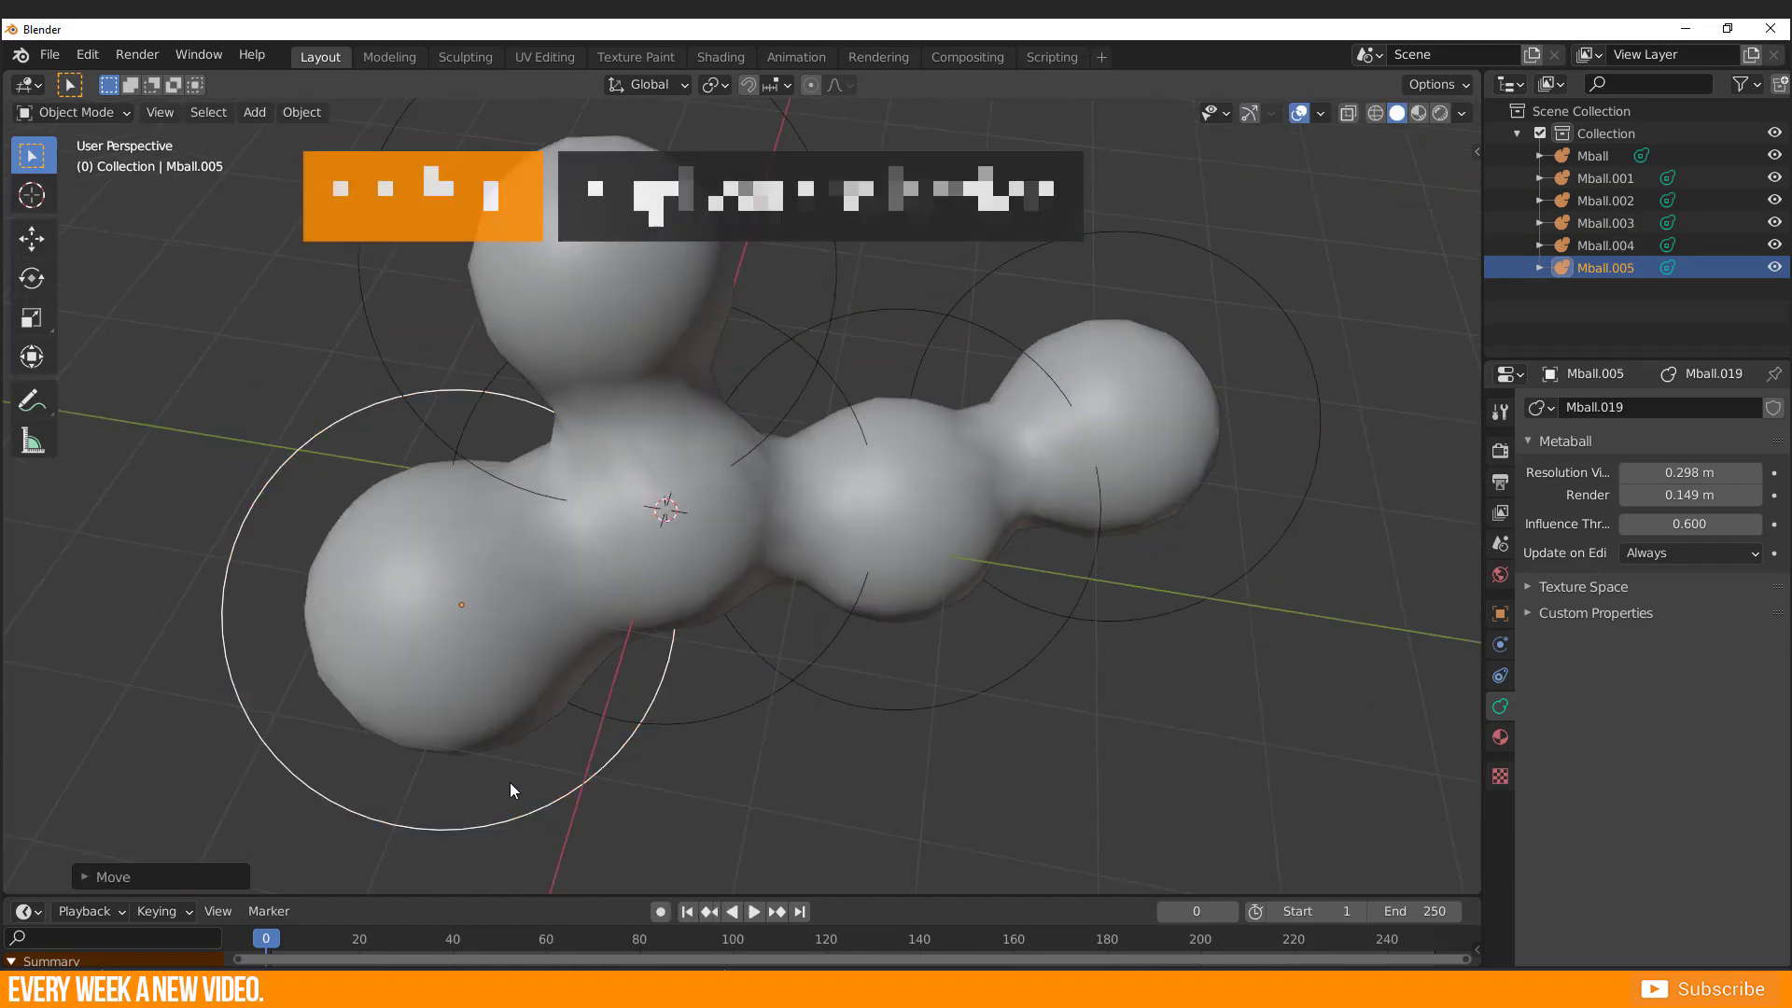
{"action": "left_click", "coordinate": [666, 845]}
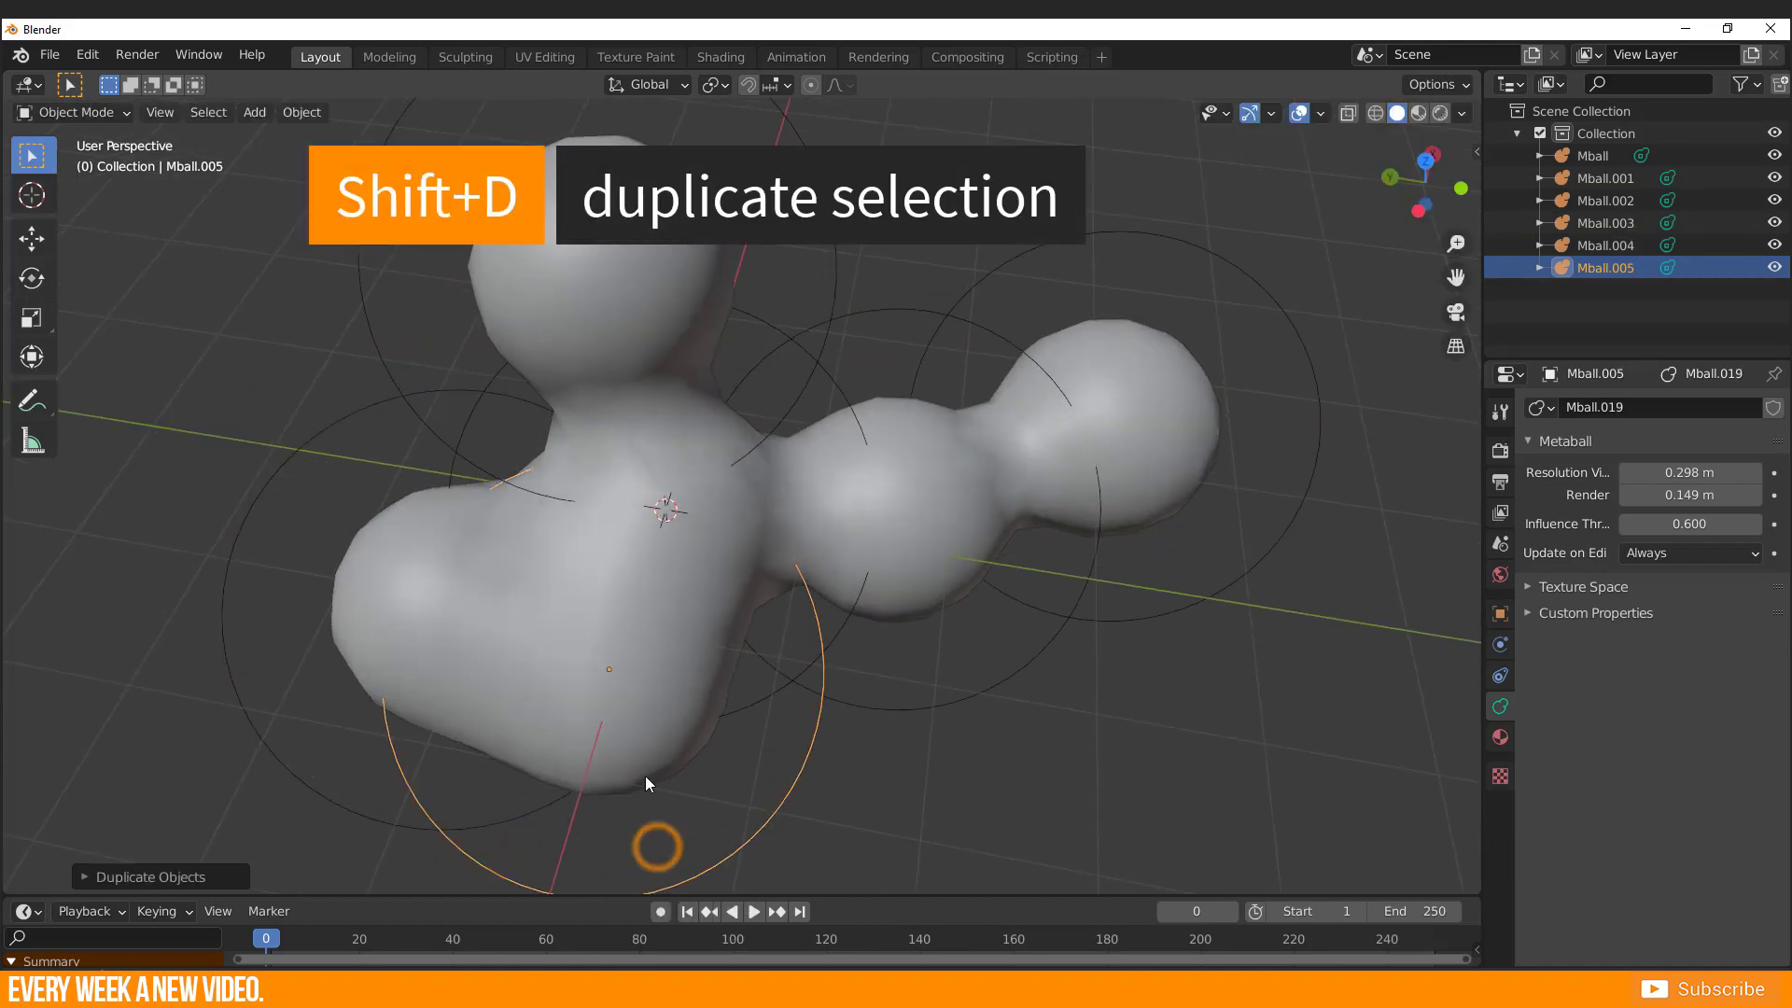
{"action": "key", "text": "shift+d"}
{"action": "left_click", "coordinate": [814, 761]}
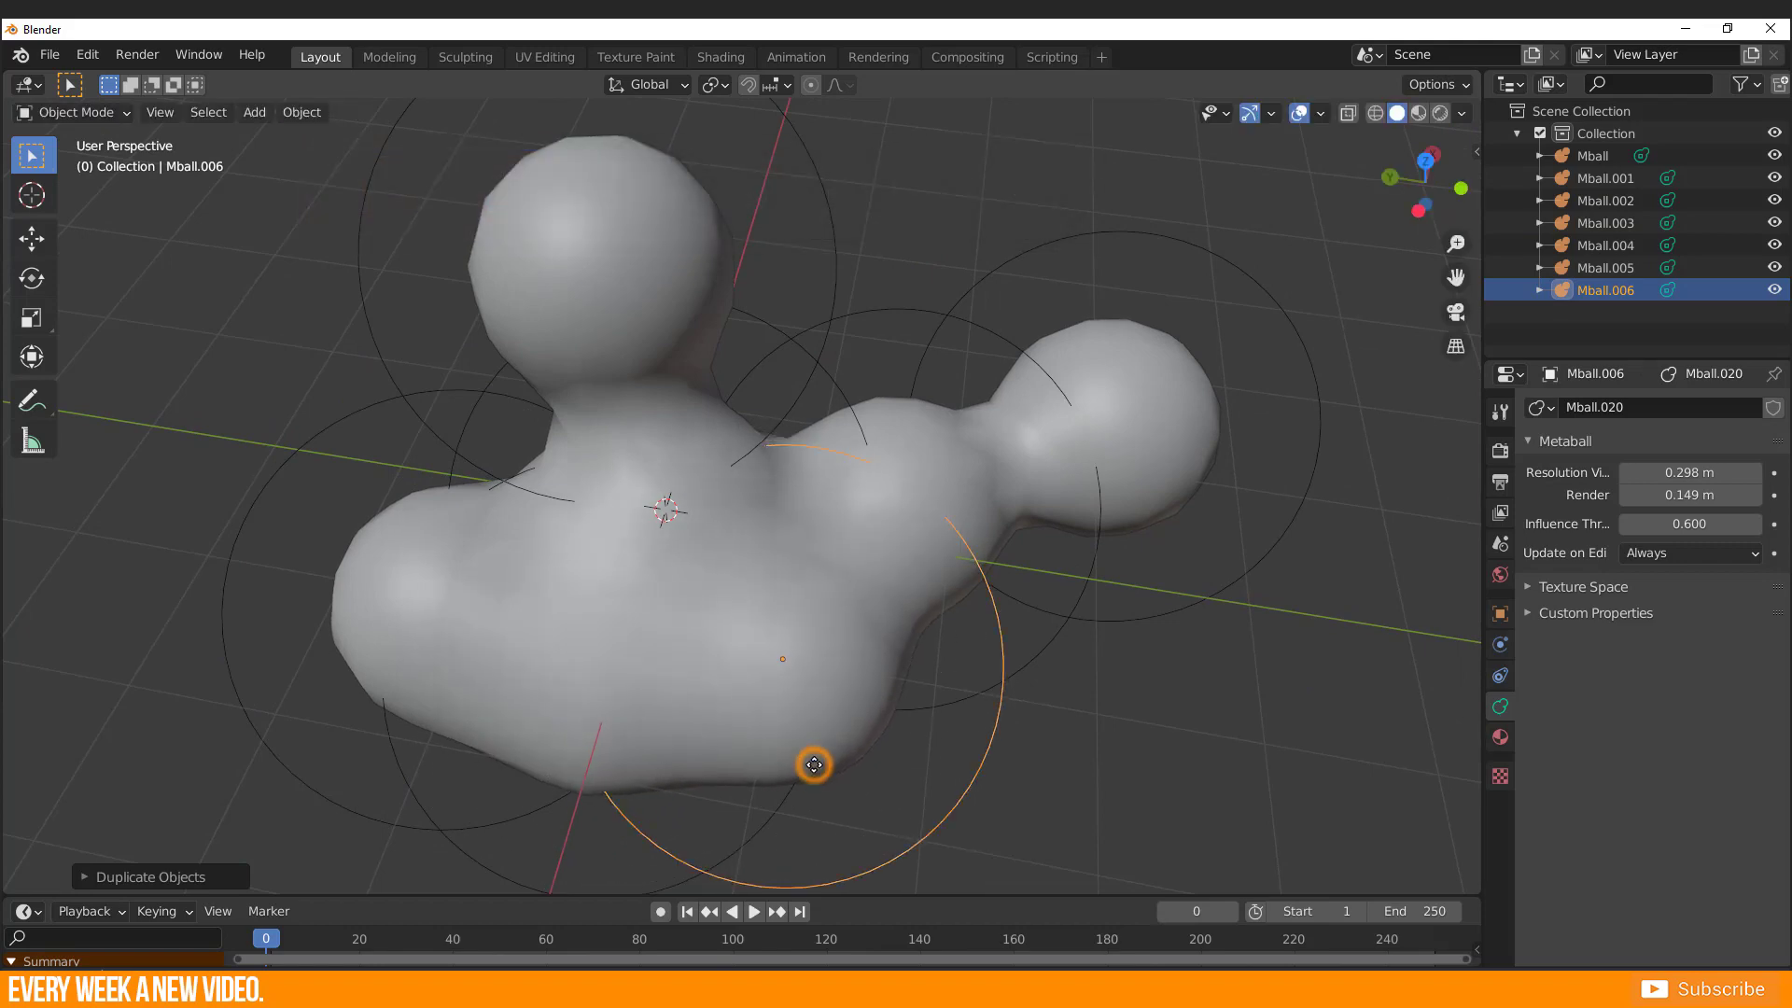
- Move the last duplicated ball slightly downward while checking its surface up close
{"action": "mouse_move", "coordinate": [812, 760]}
{"action": "middle_mouse_down"}
{"action": "mouse_move", "coordinate": [748, 703]}
{"action": "mouse_move", "coordinate": [584, 652]}
{"action": "mouse_move", "coordinate": [840, 684]}
{"action": "mouse_move", "coordinate": [816, 759]}
{"action": "middle_mouse_up"}
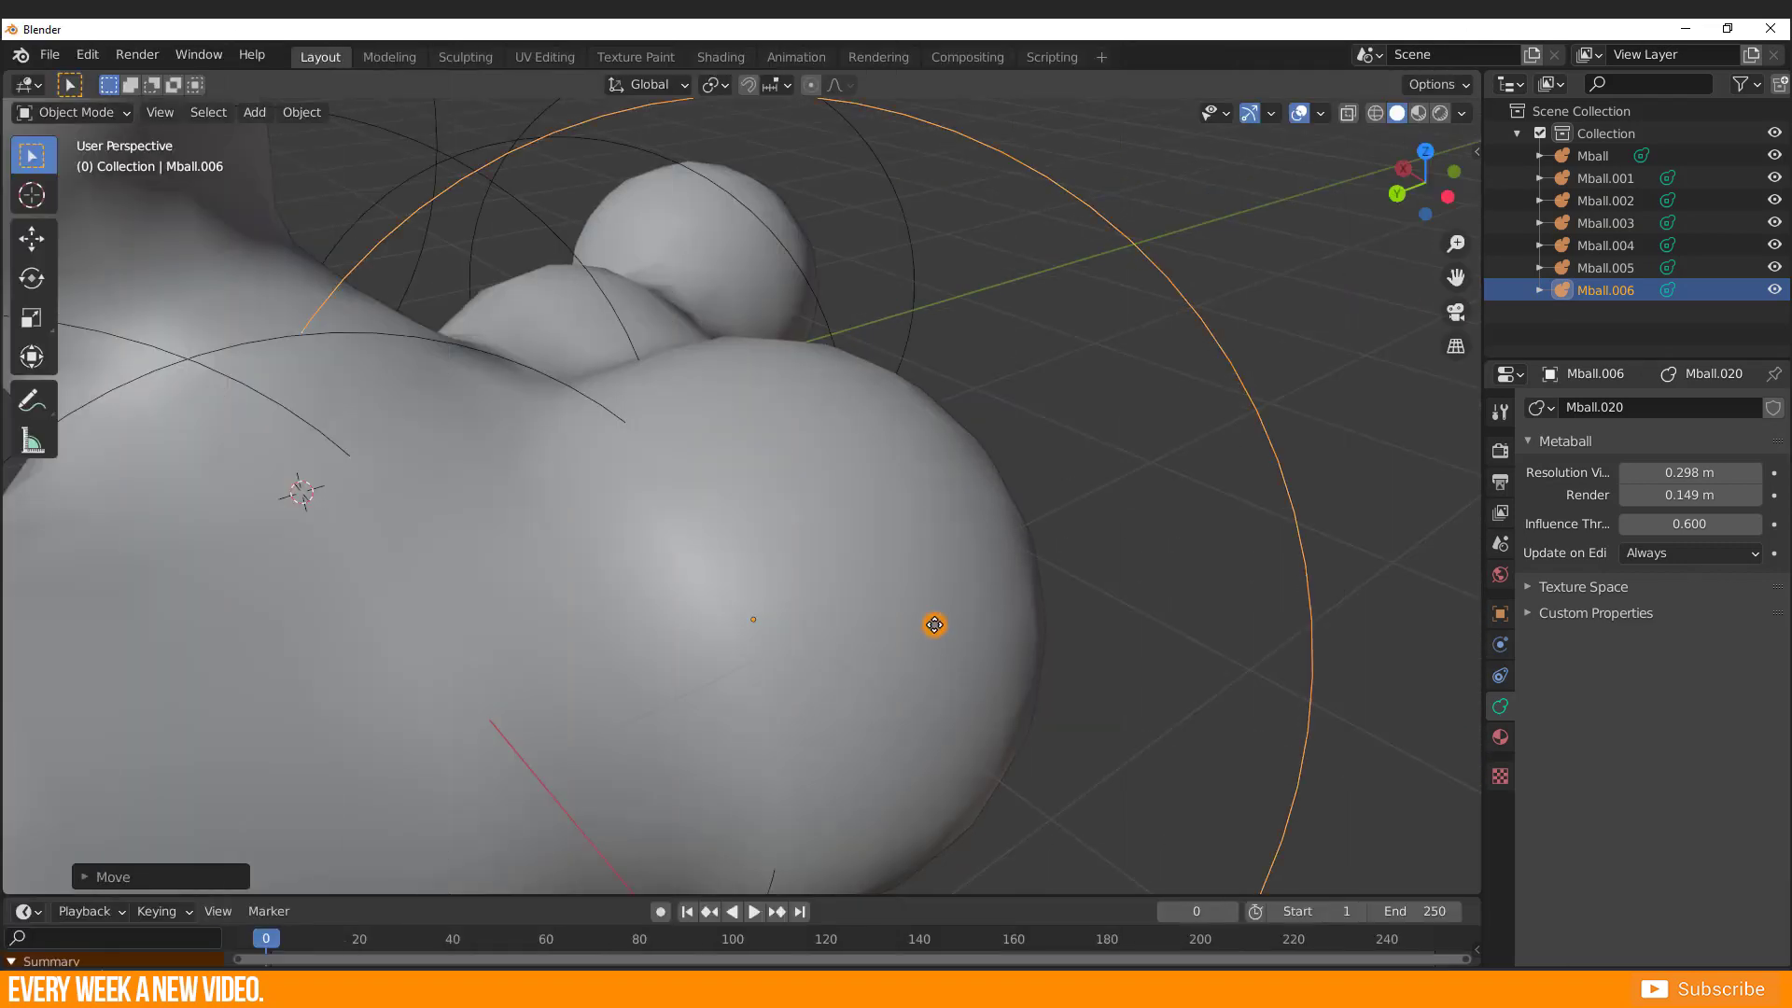
{"action": "scroll", "coordinate": [971, 581], "scroll_direction": "up", "scroll_amount": 3}
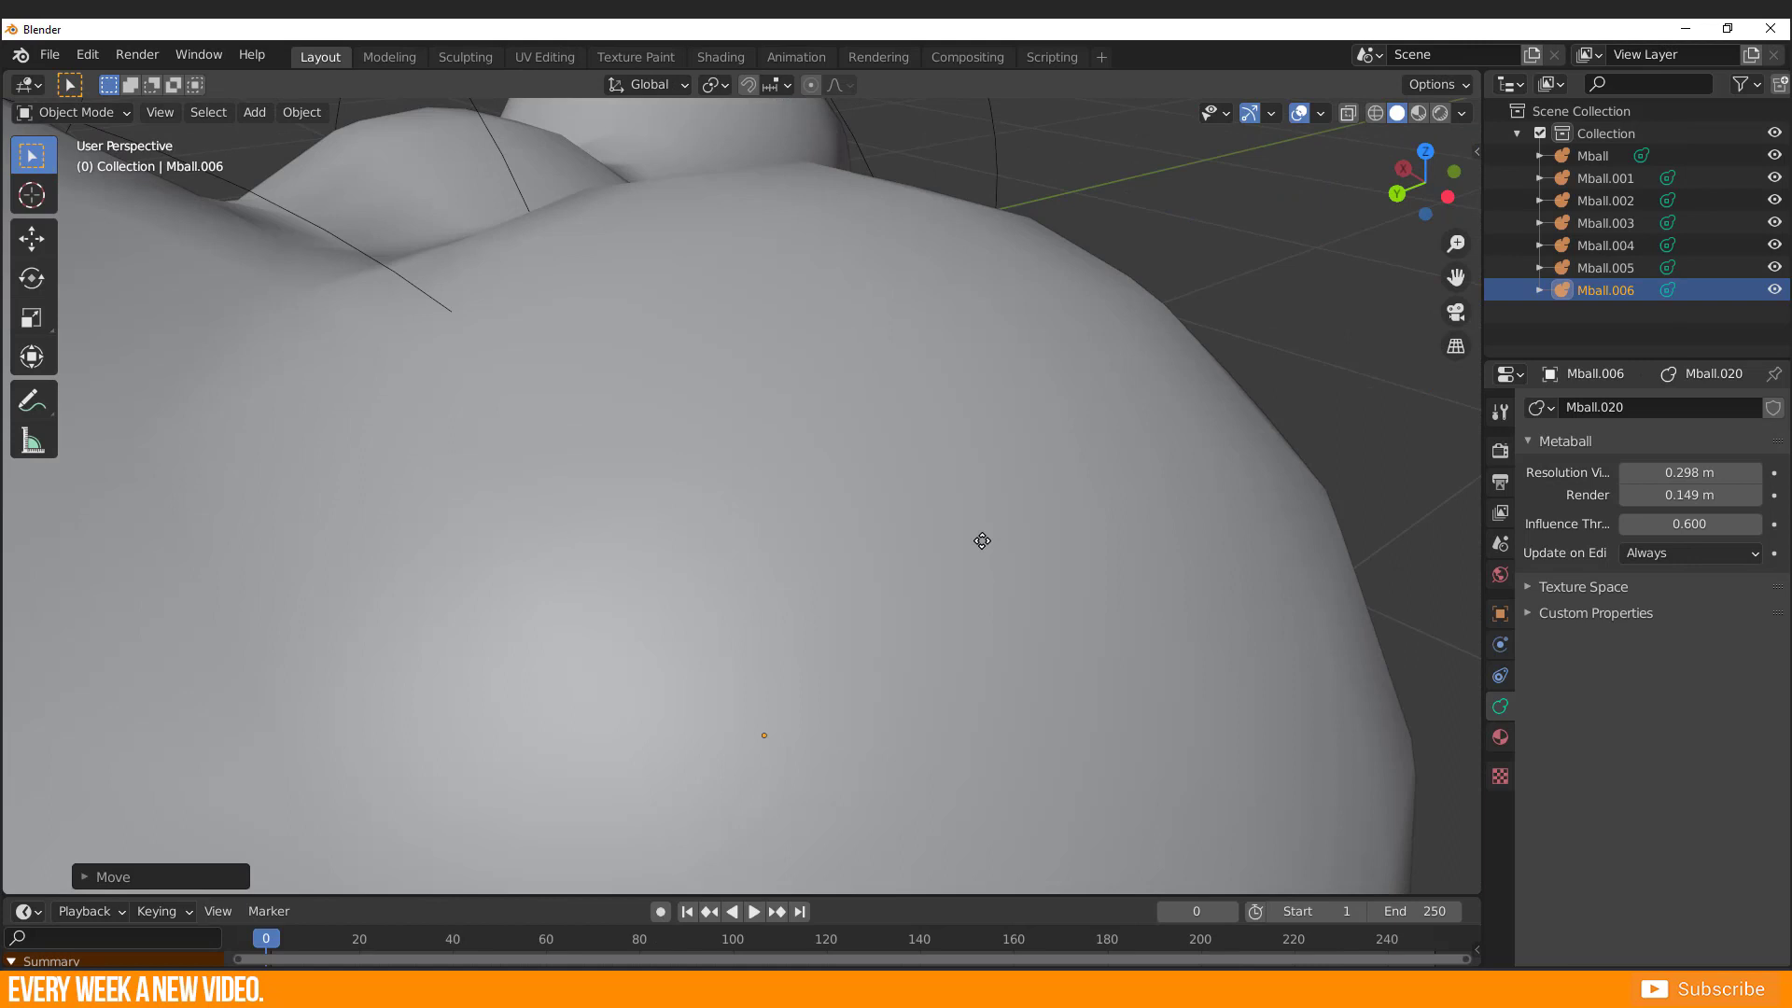
{"action": "key", "text": "g"}
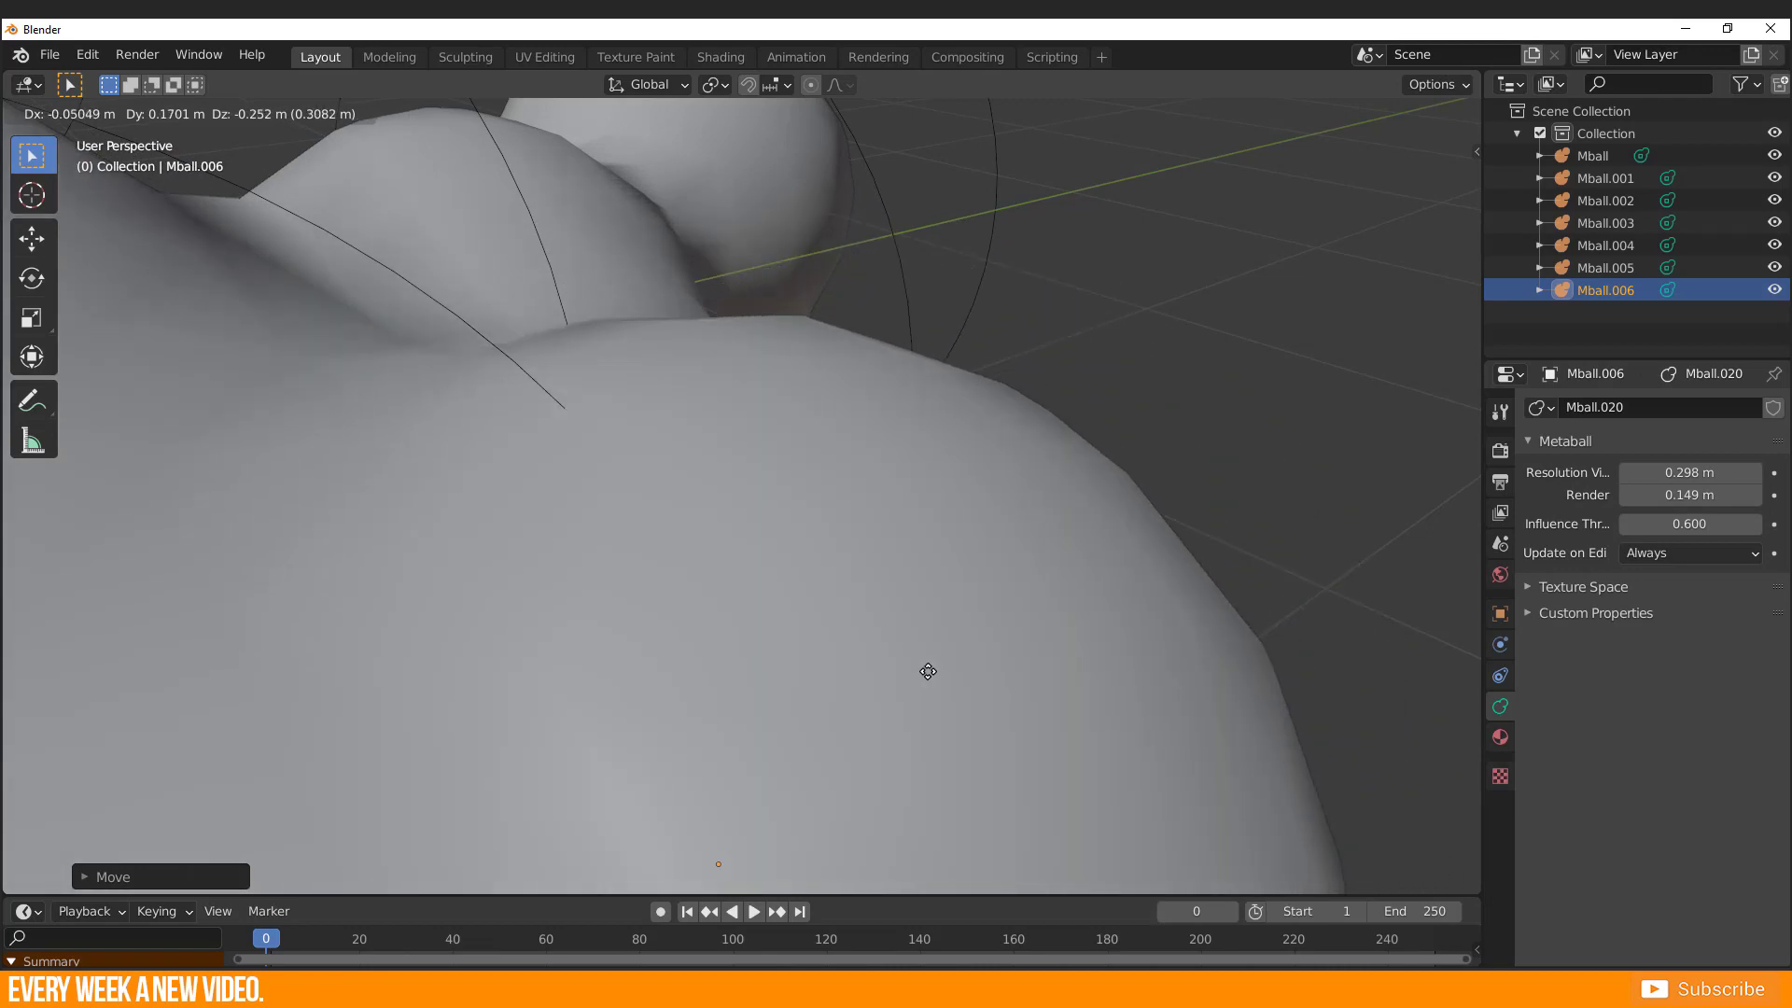
{"action": "left_click", "coordinate": [898, 686]}
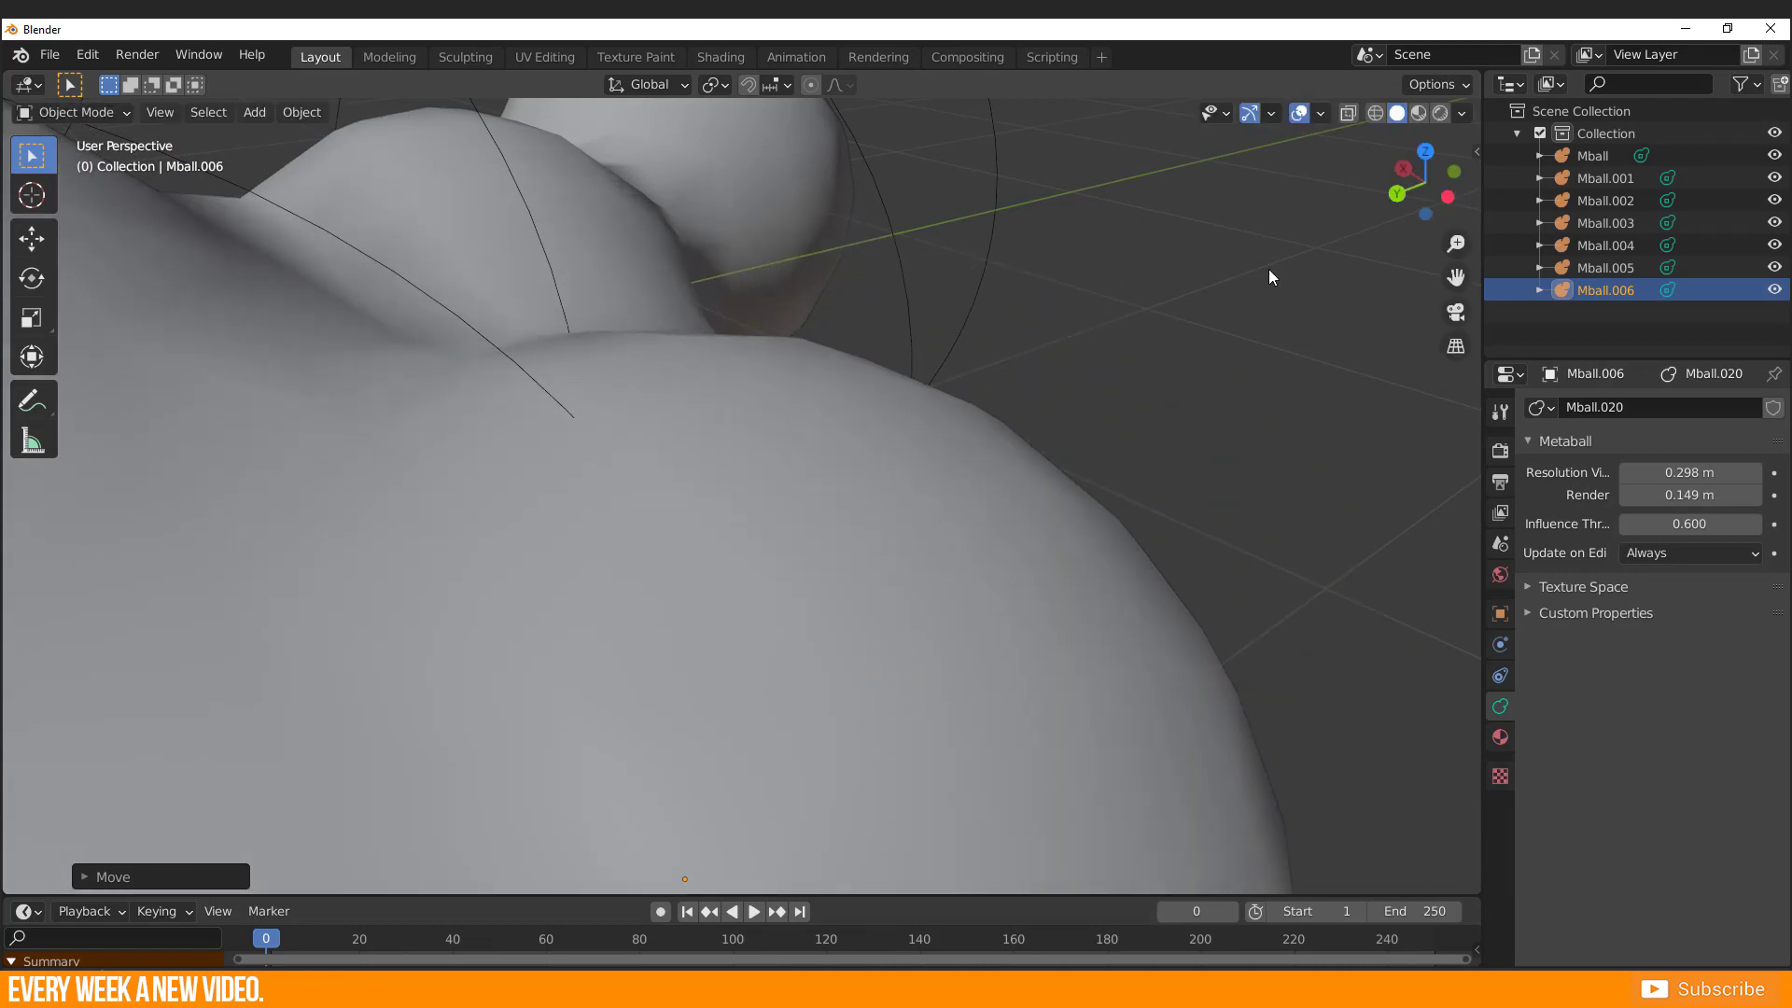
- Turn on the wireframe overlay and nudge the last duplicated ball by about 0.1 m
{"action": "left_click", "coordinate": [1320, 113]}
{"action": "left_click", "coordinate": [1181, 488]}
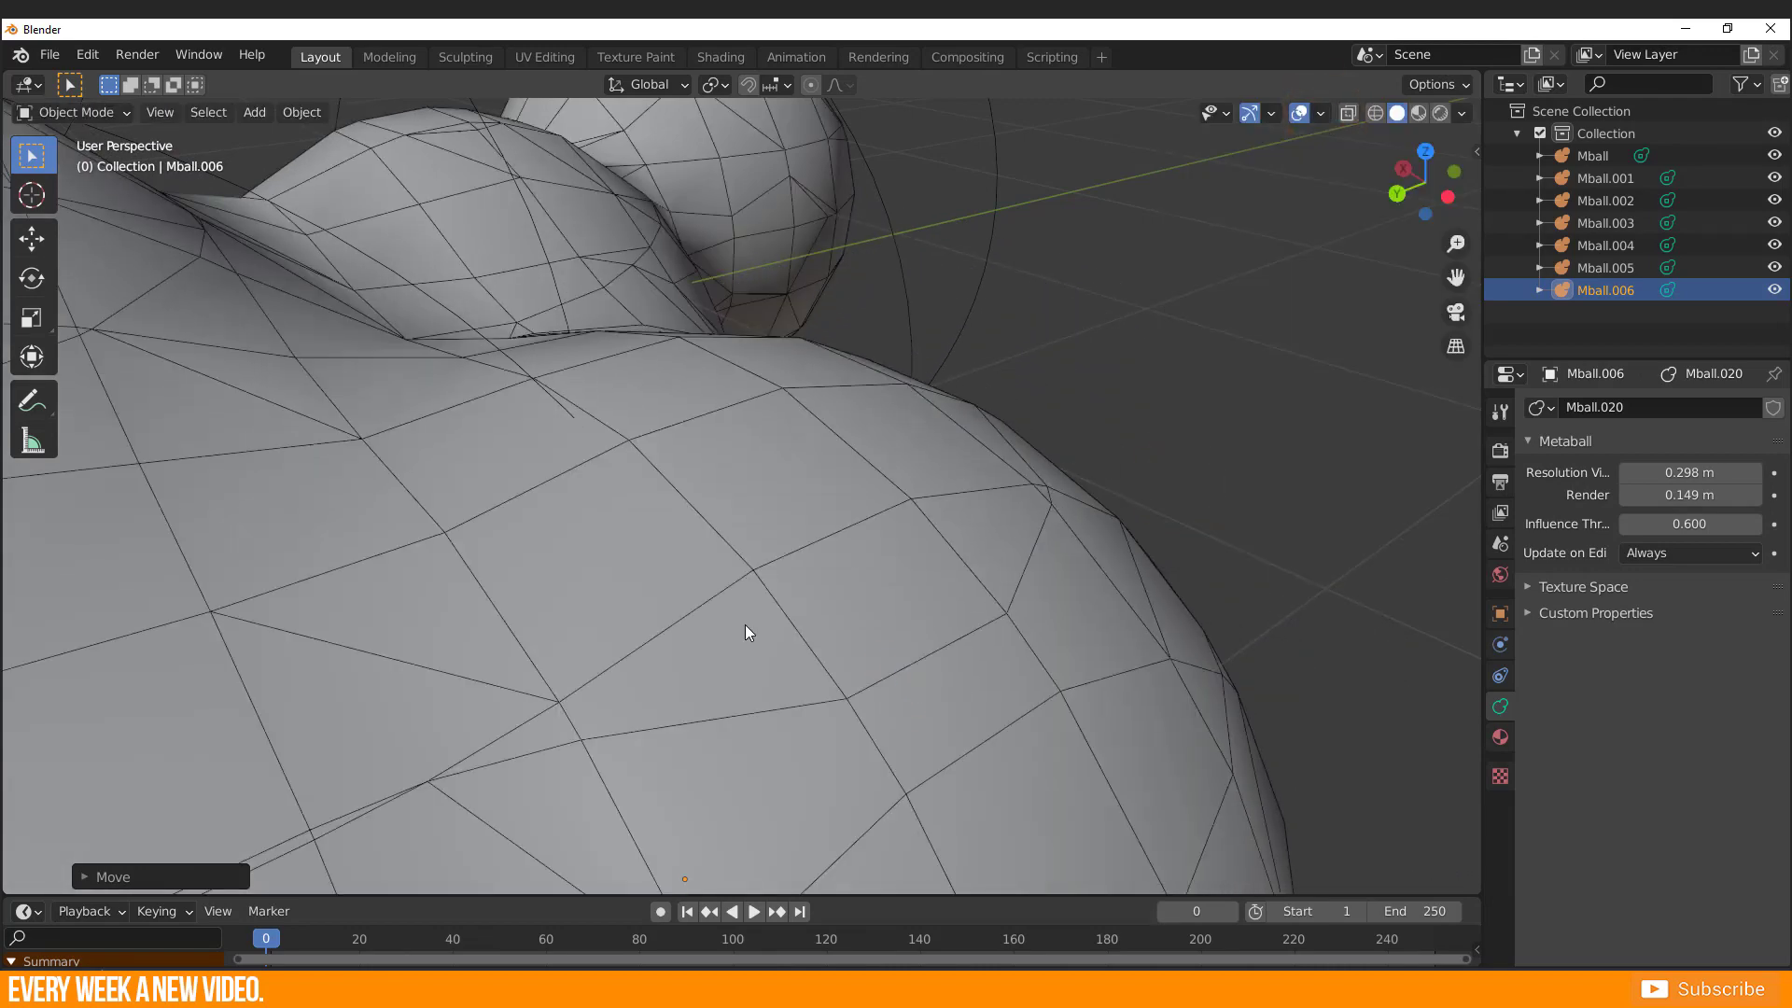
{"action": "key", "text": "g"}
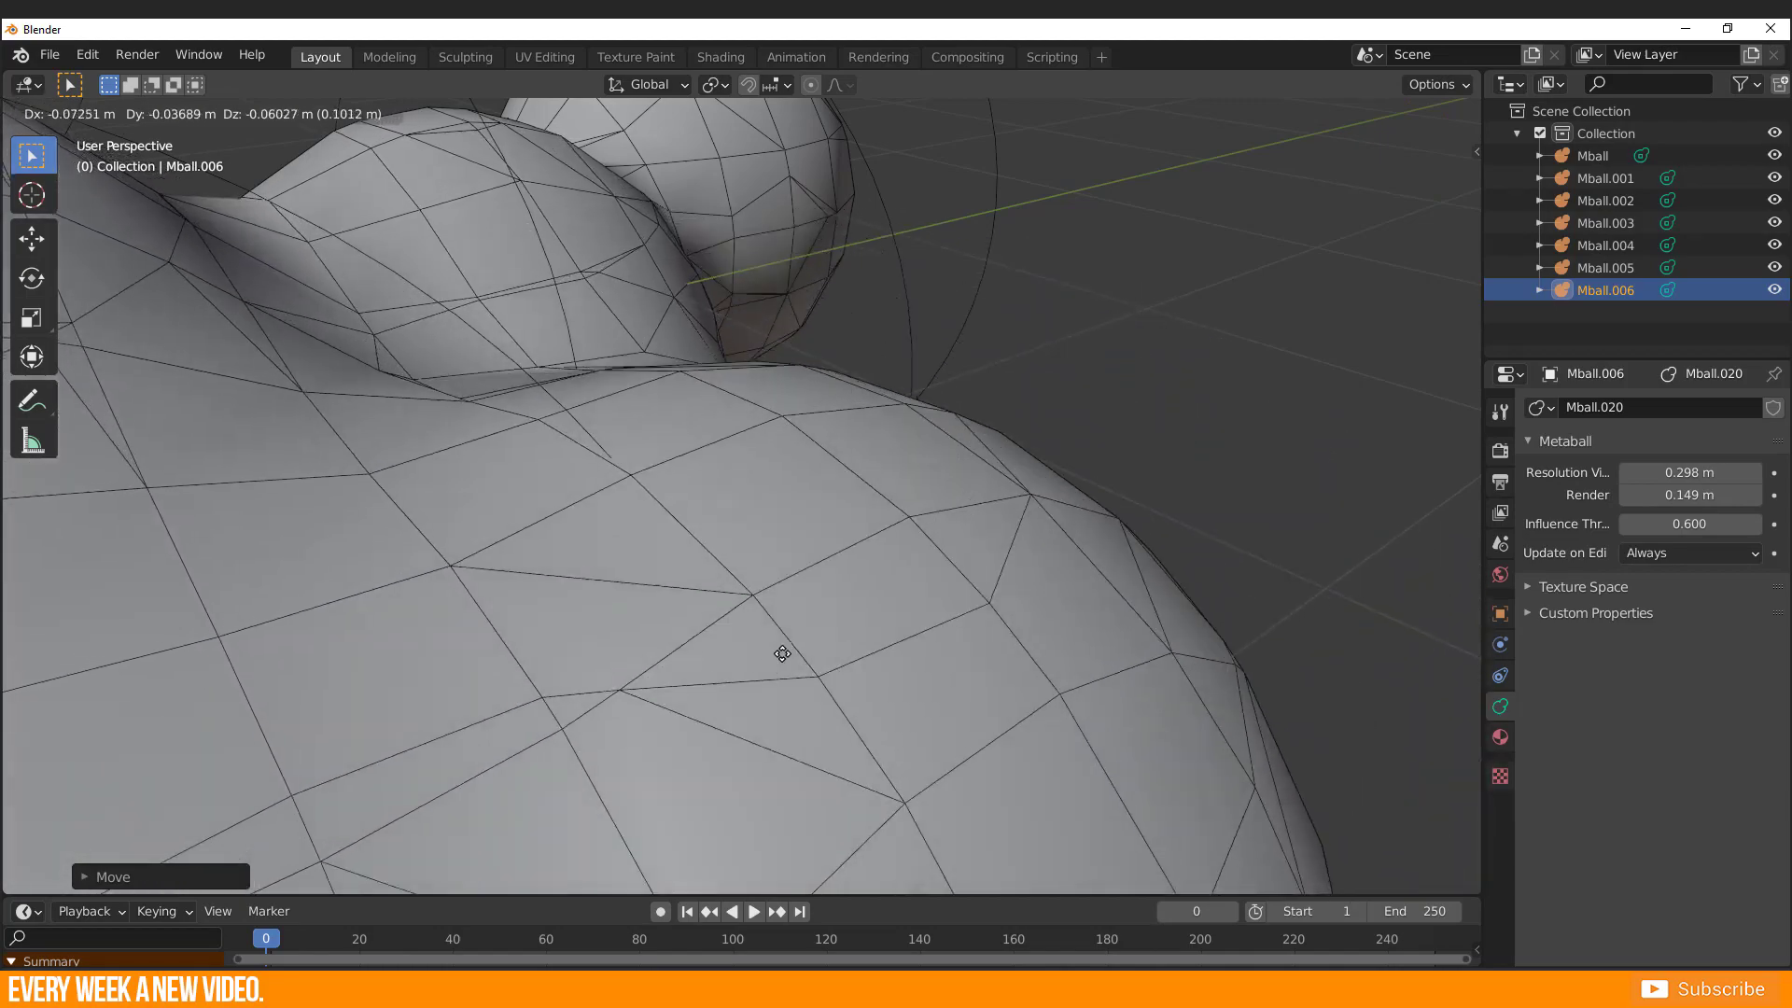
{"action": "left_click", "coordinate": [789, 642]}
- Reposition the last duplicated ball a little closer to the rest of the blob and deselect it
{"action": "scroll", "coordinate": [608, 680], "scroll_direction": "down", "scroll_amount": 6}
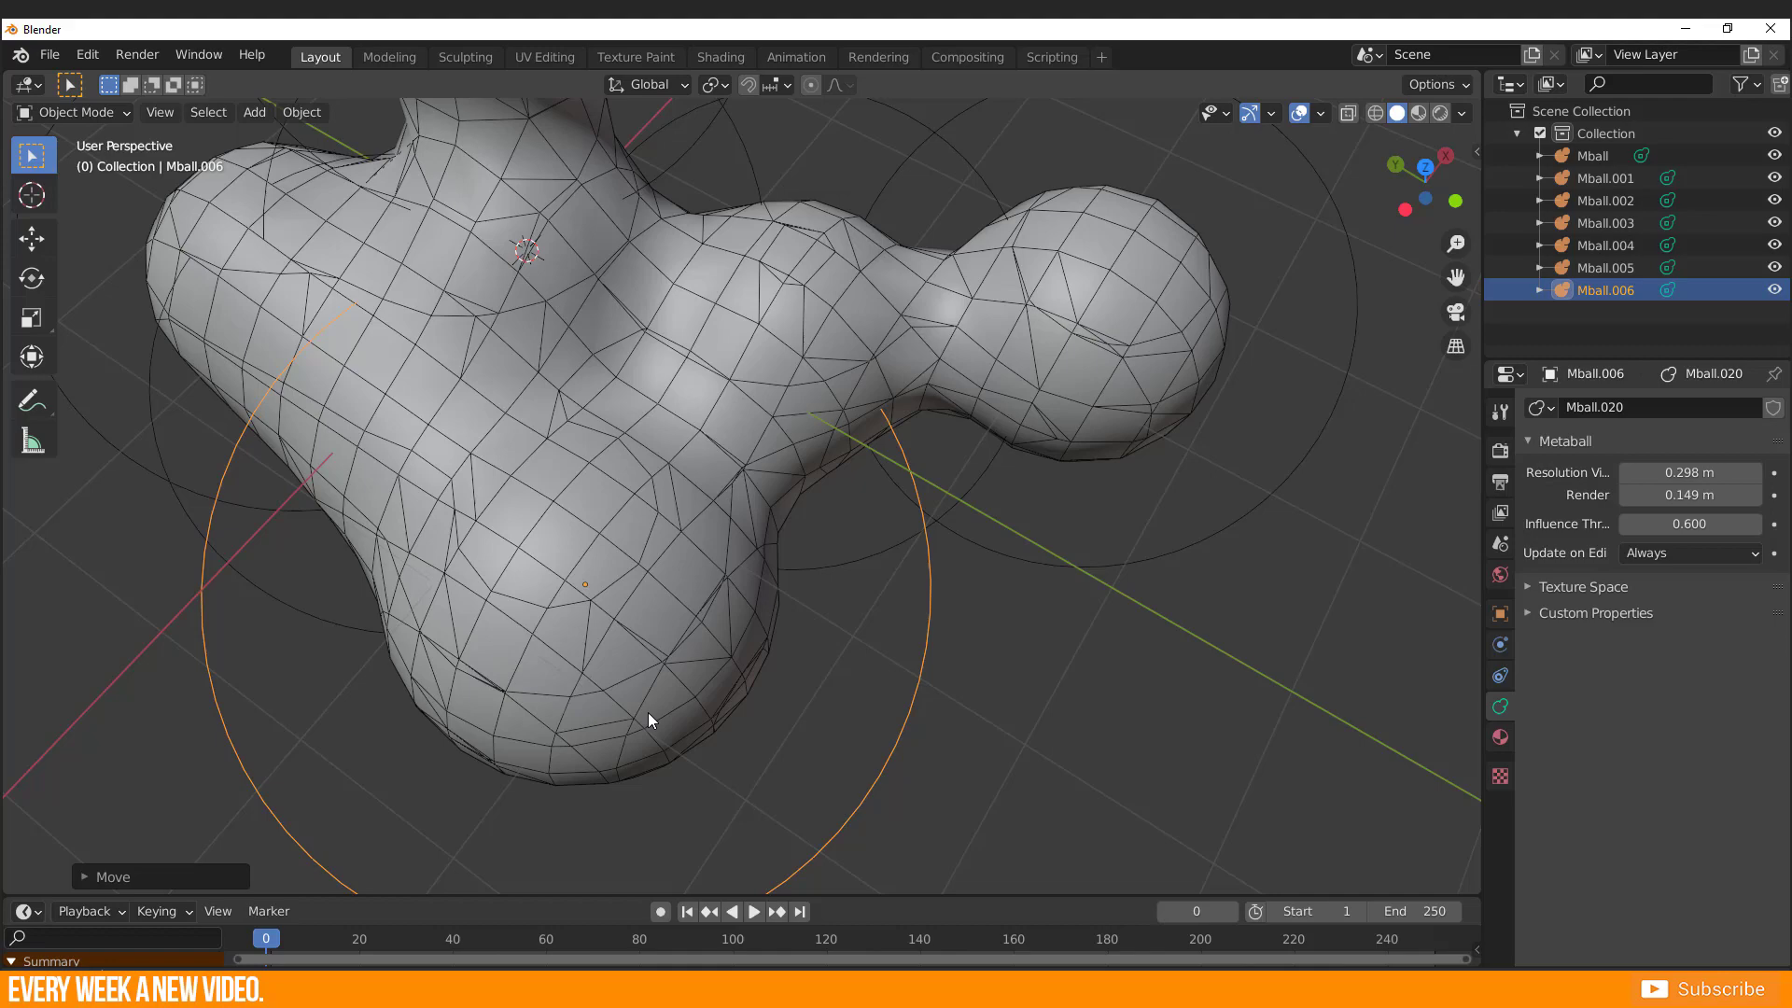
{"action": "key", "text": "g"}
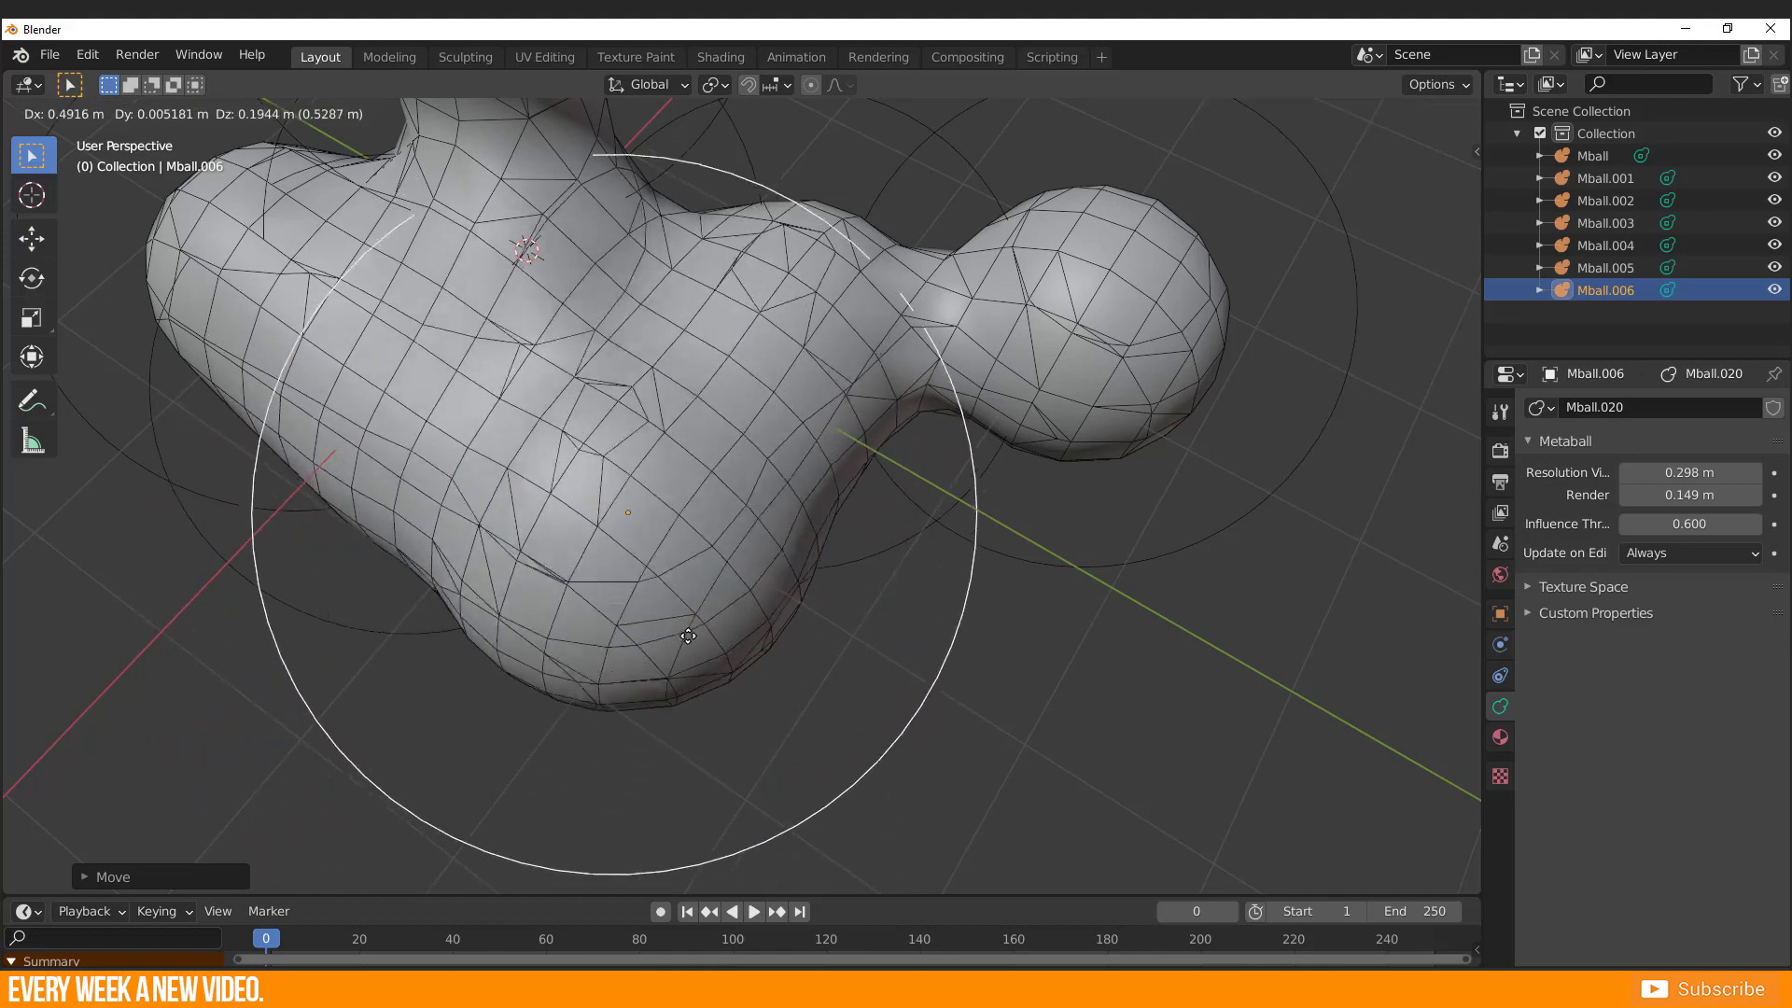
{"action": "left_click", "coordinate": [631, 683]}
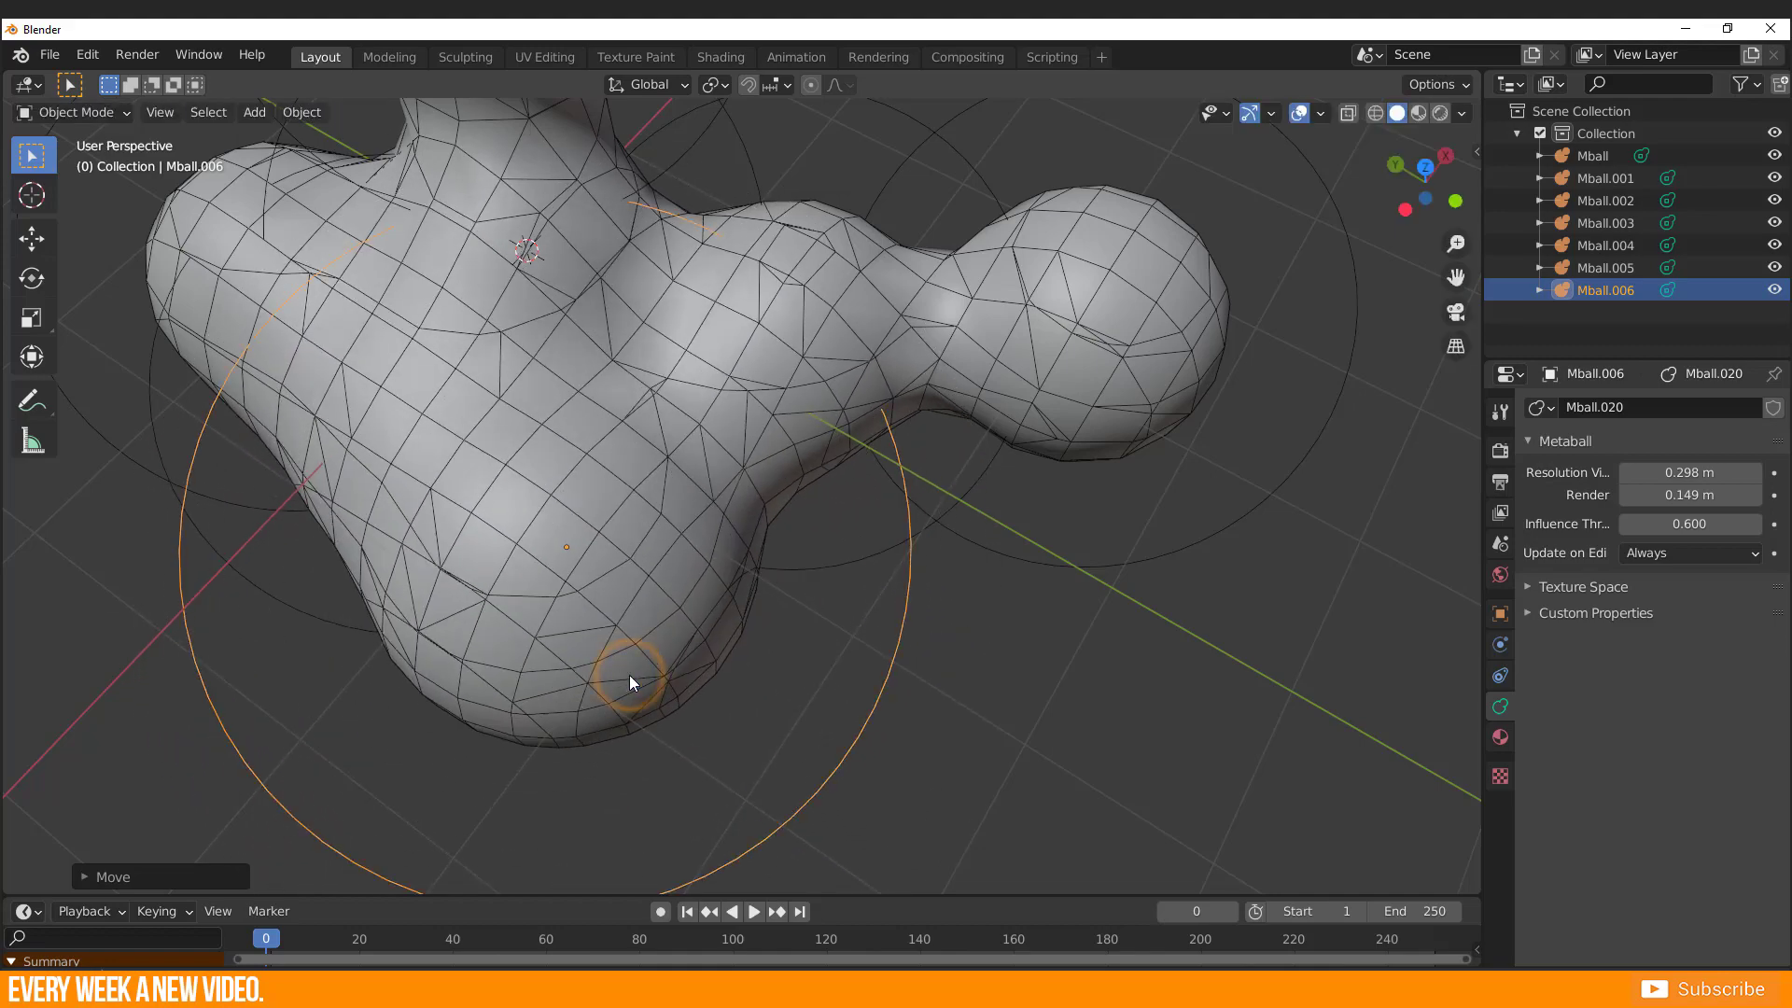
{"action": "left_click", "coordinate": [967, 735]}
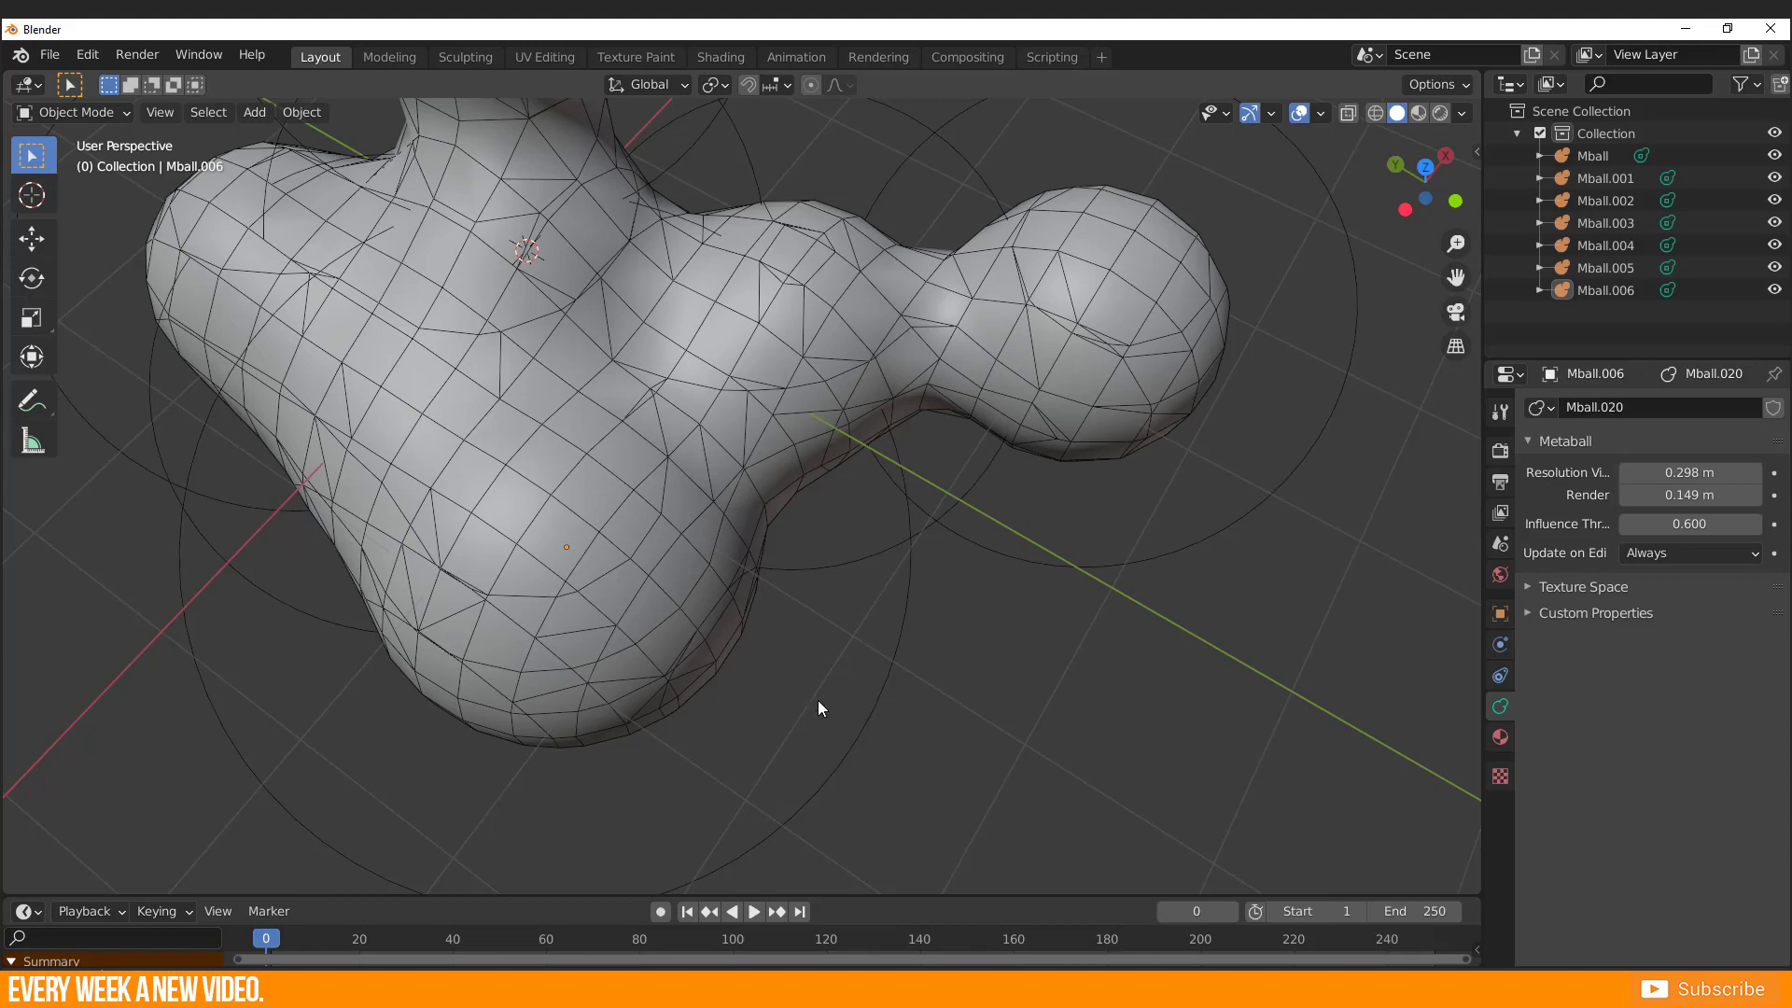
- Select the base metaball through the blob's surface and try moving it away from the other balls
{"action": "left_click", "coordinate": [690, 638]}
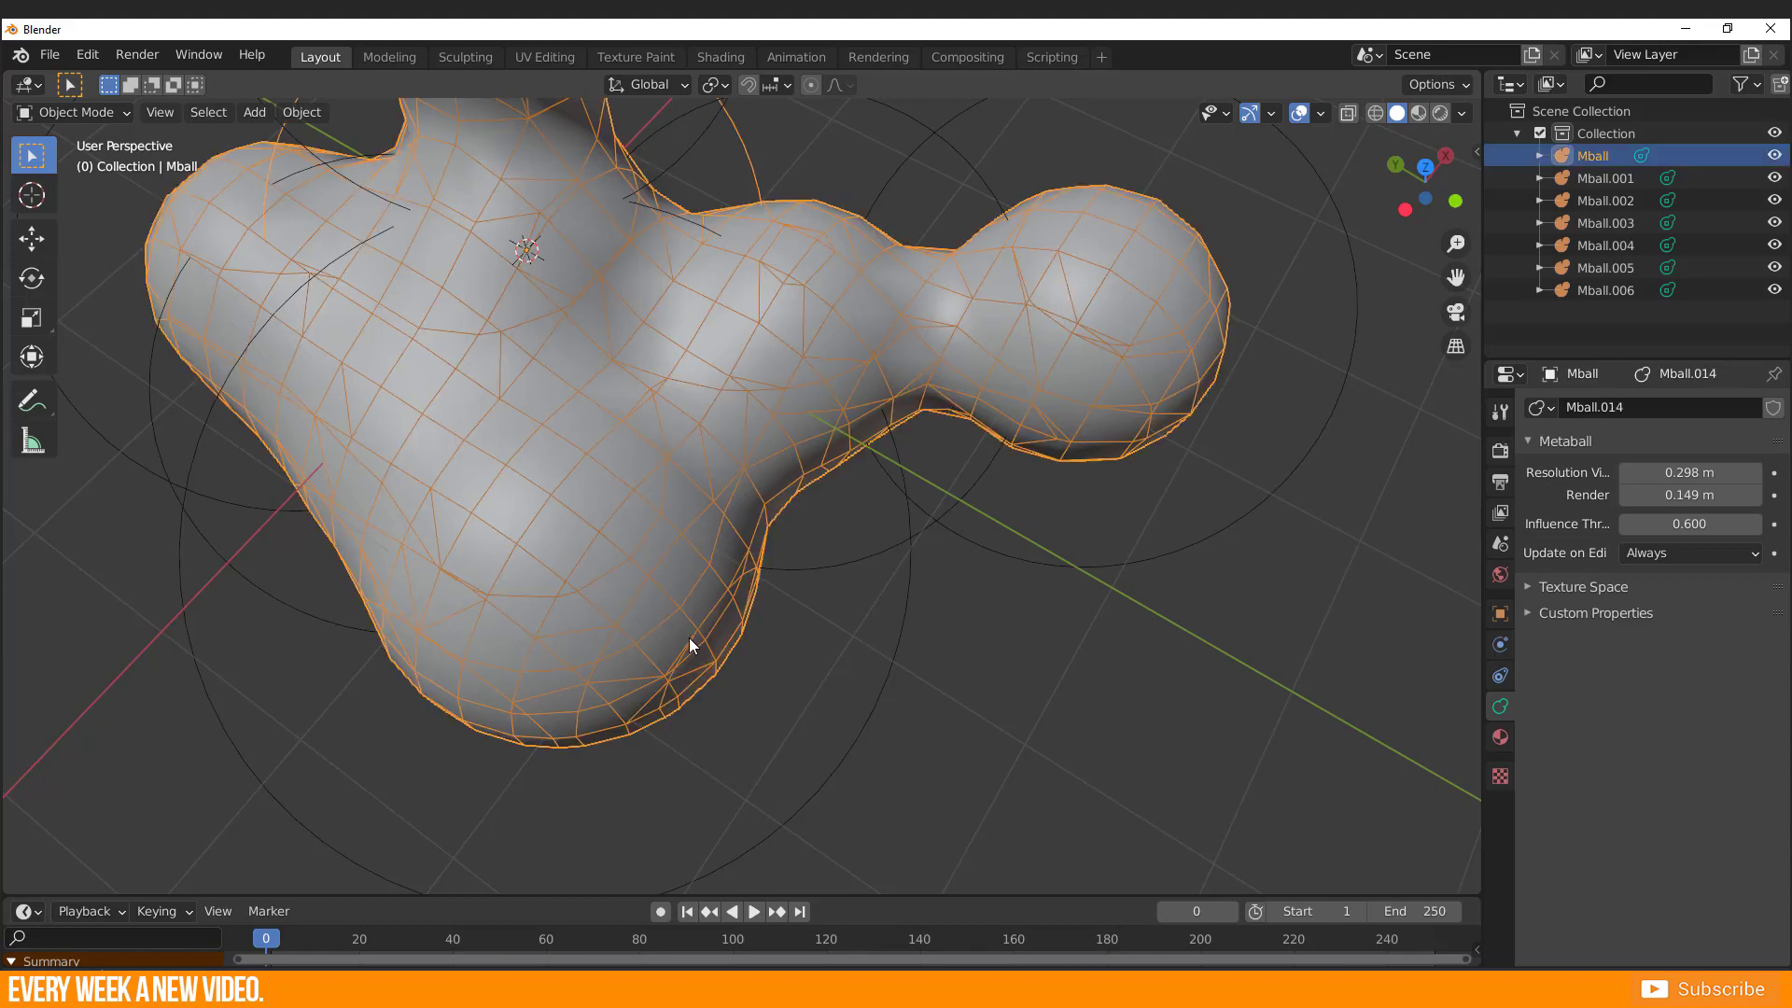
{"action": "middle_click_drag", "start_coordinate": [689, 637], "coordinate": [743, 726]}
{"action": "key", "text": "g"}
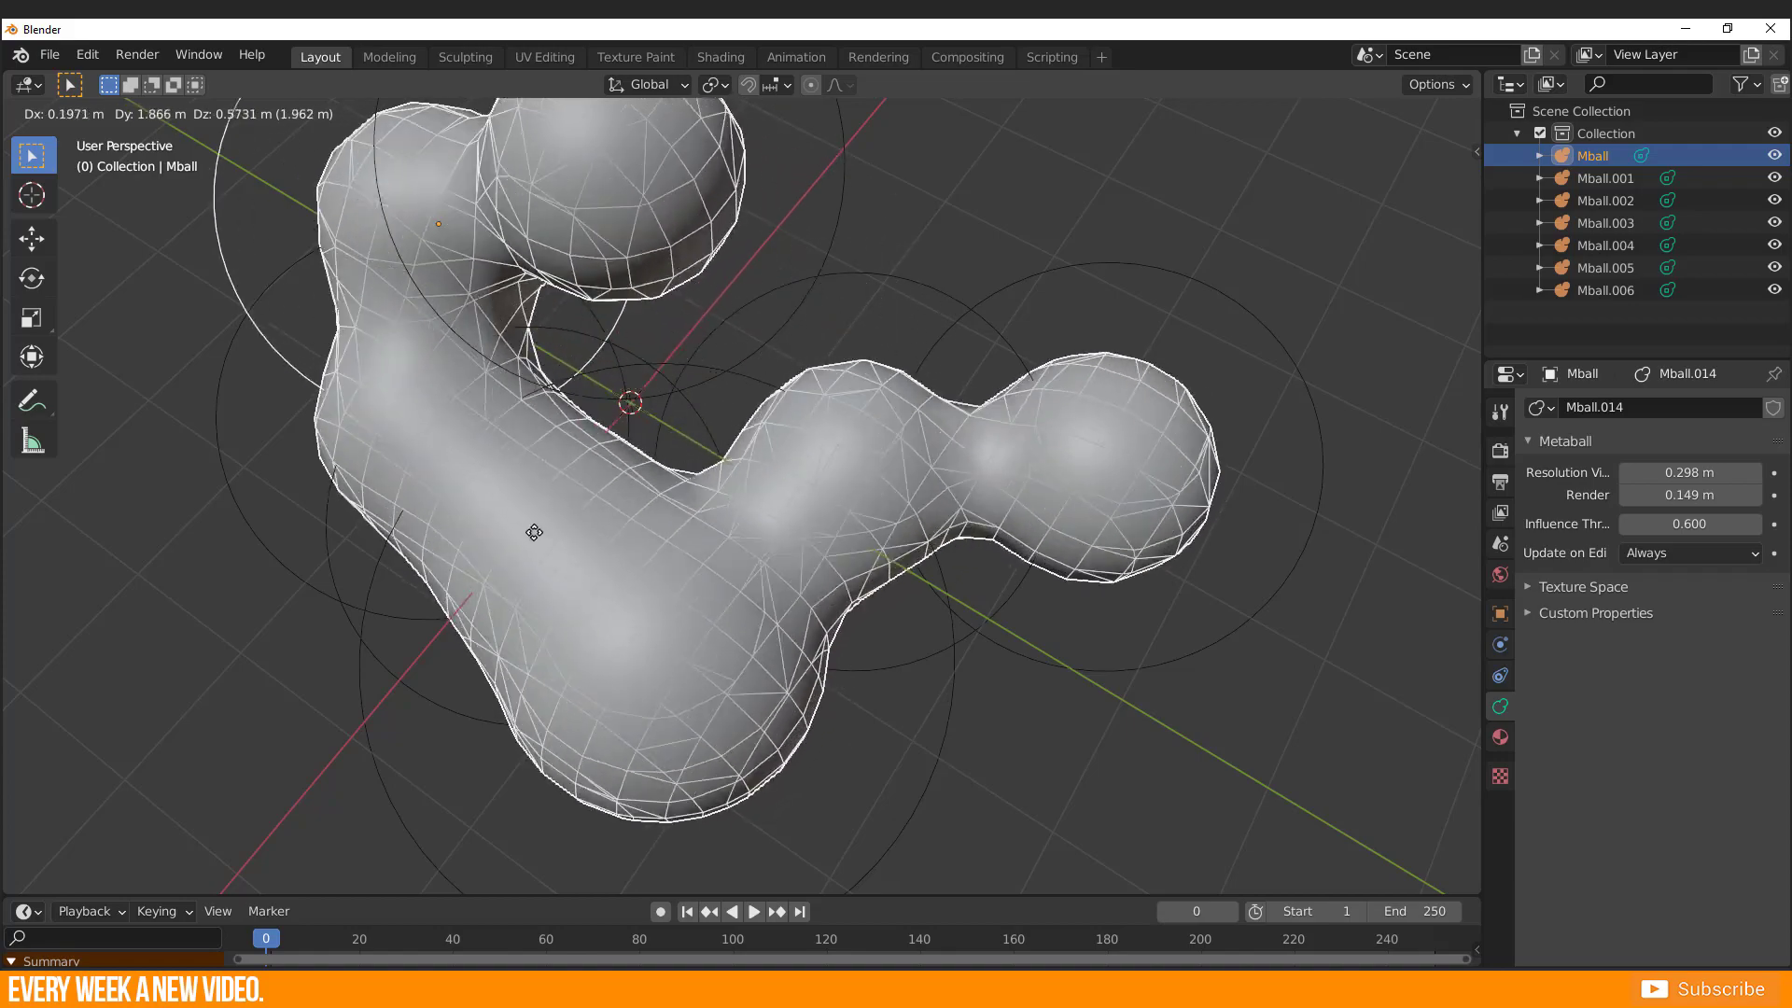
{"action": "left_click", "coordinate": [793, 634]}
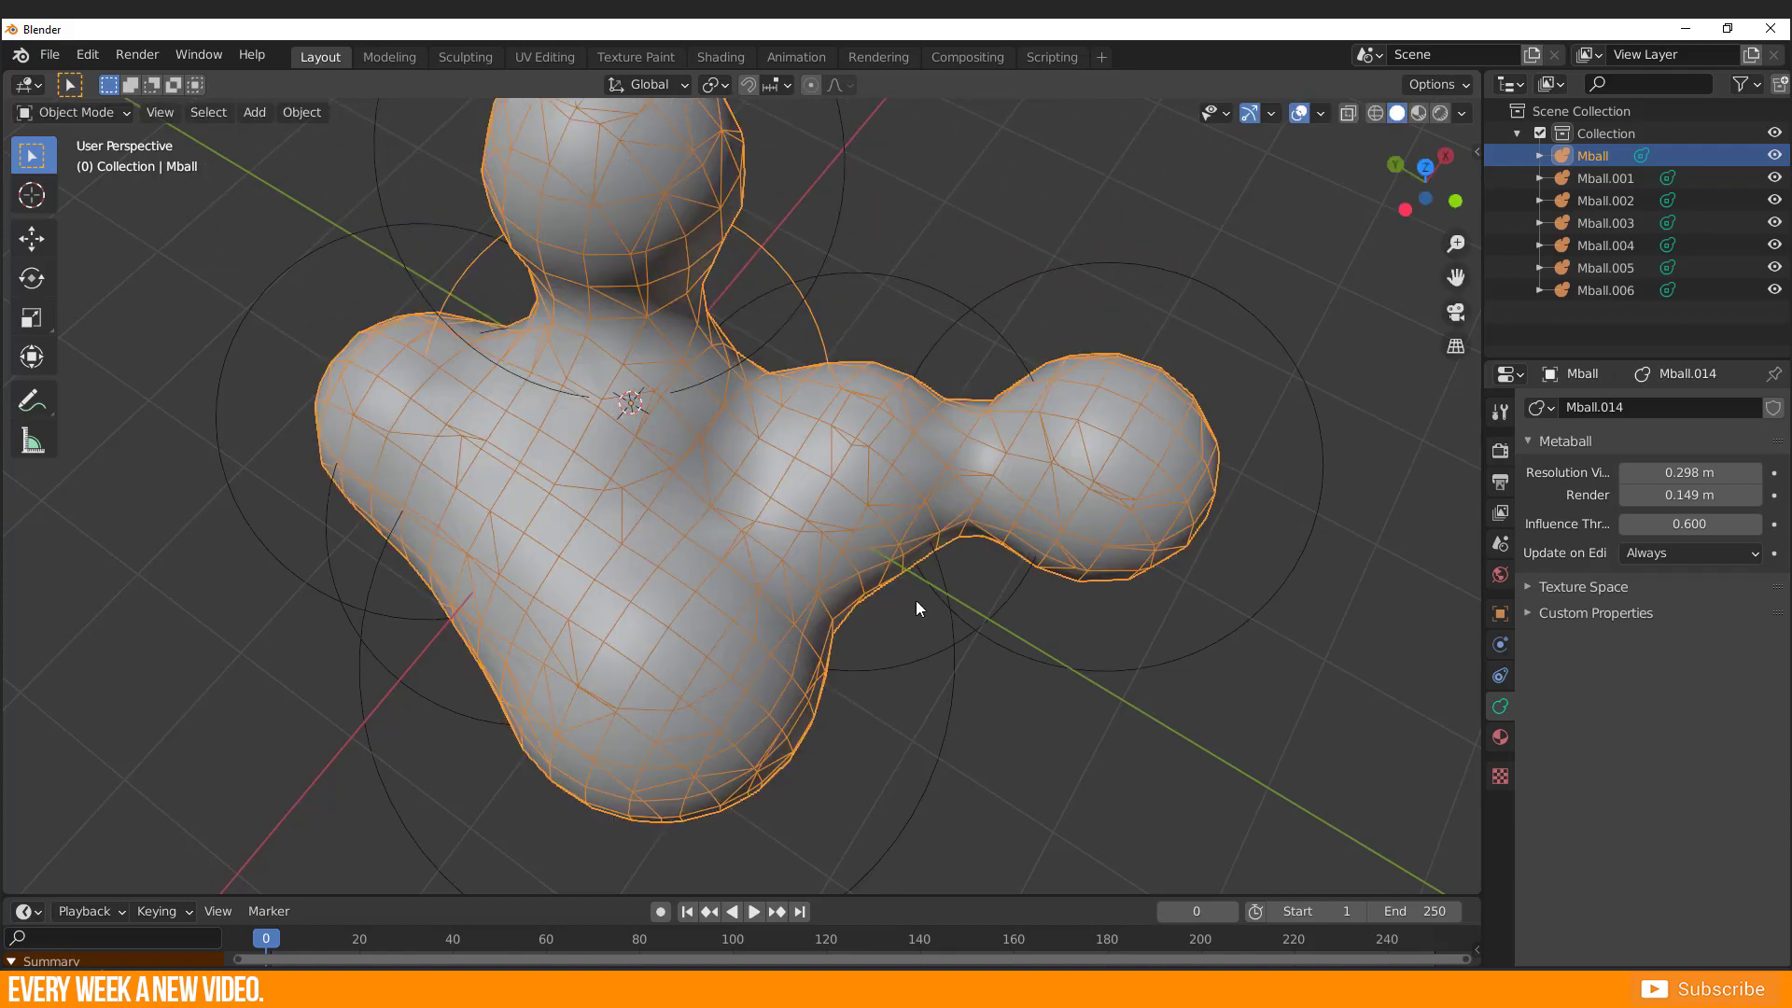
- Select Mball.001 through Mball.006 one after another to identify each ball's influence circle, and deselect everything
{"action": "left_click", "coordinate": [1594, 178]}
{"action": "left_click", "coordinate": [1599, 200]}
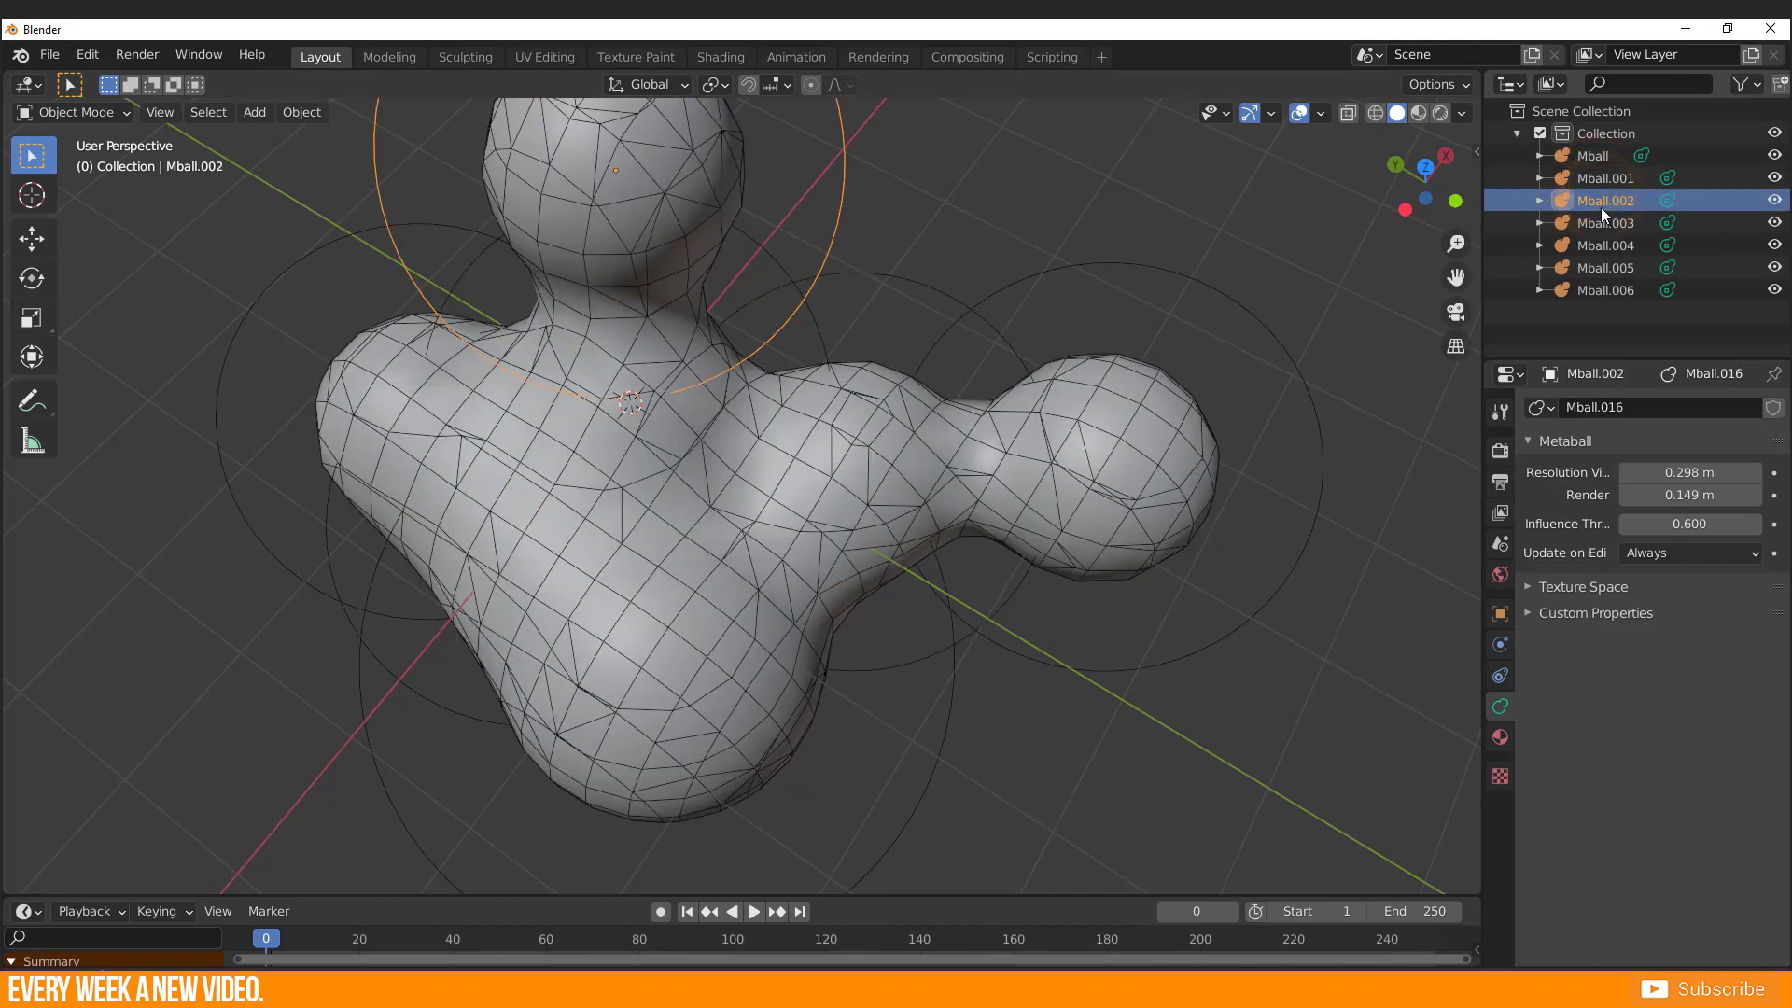
{"action": "left_click", "coordinate": [1600, 222]}
{"action": "left_click", "coordinate": [1599, 244]}
{"action": "left_click", "coordinate": [1600, 264]}
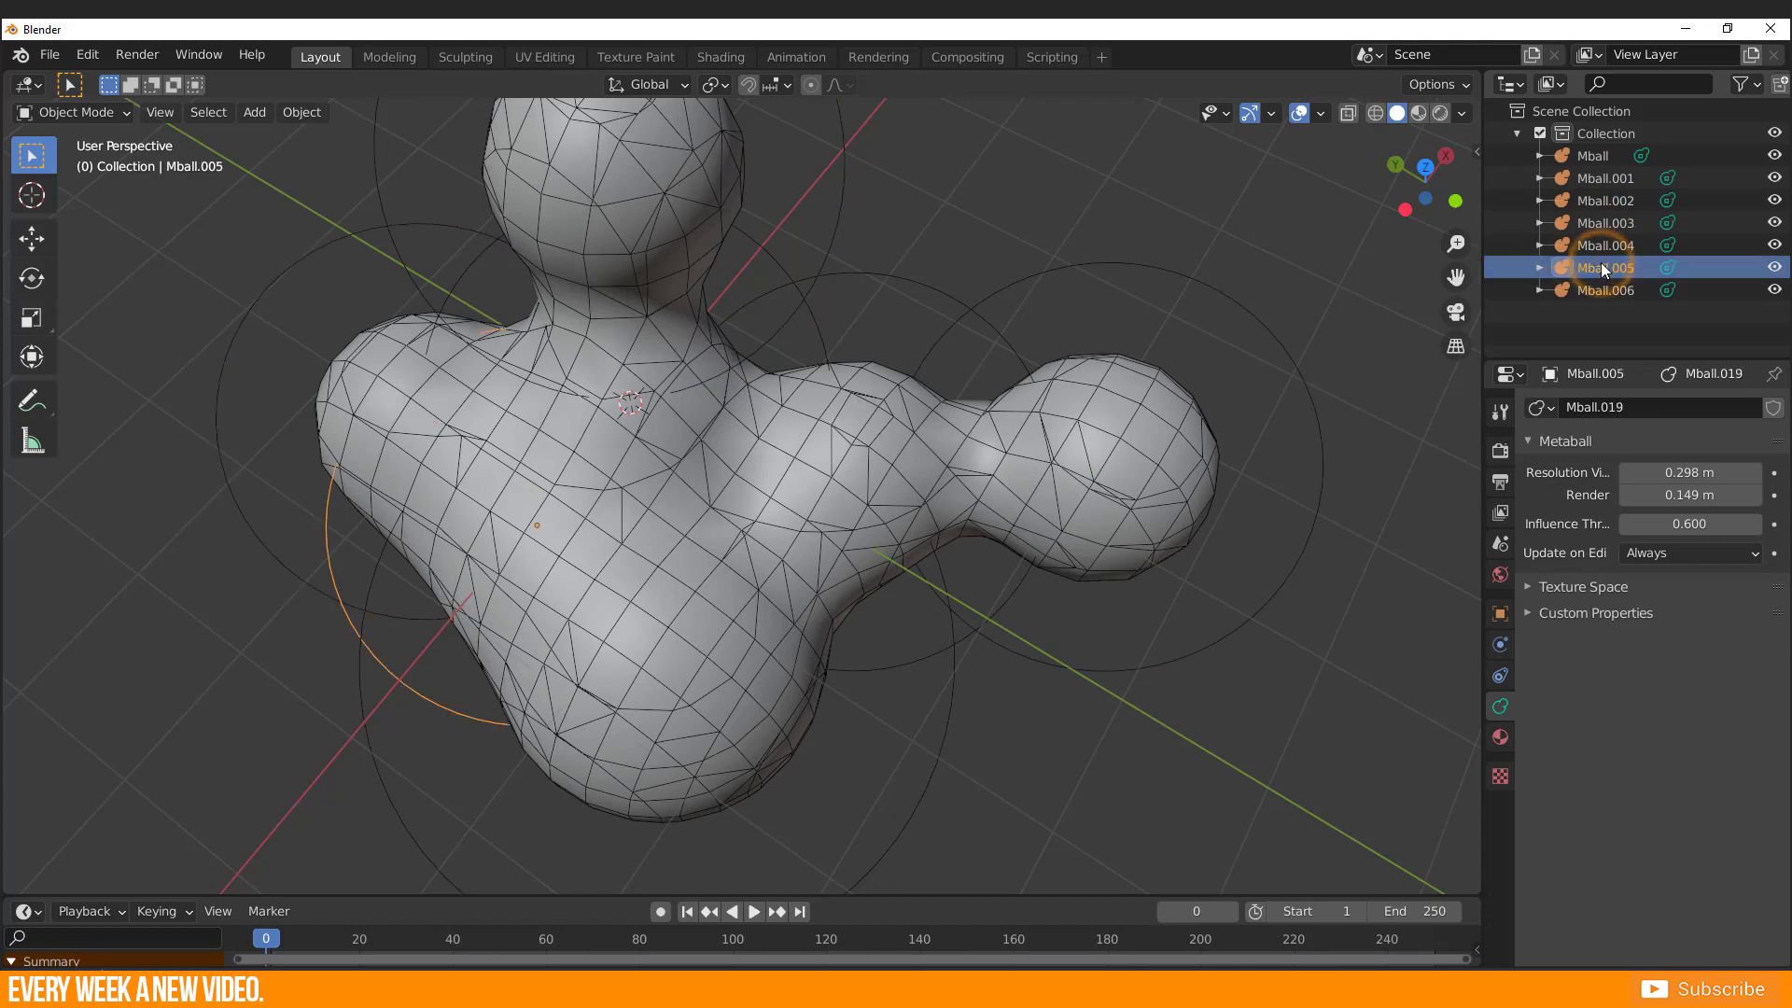
{"action": "left_click", "coordinate": [1600, 285]}
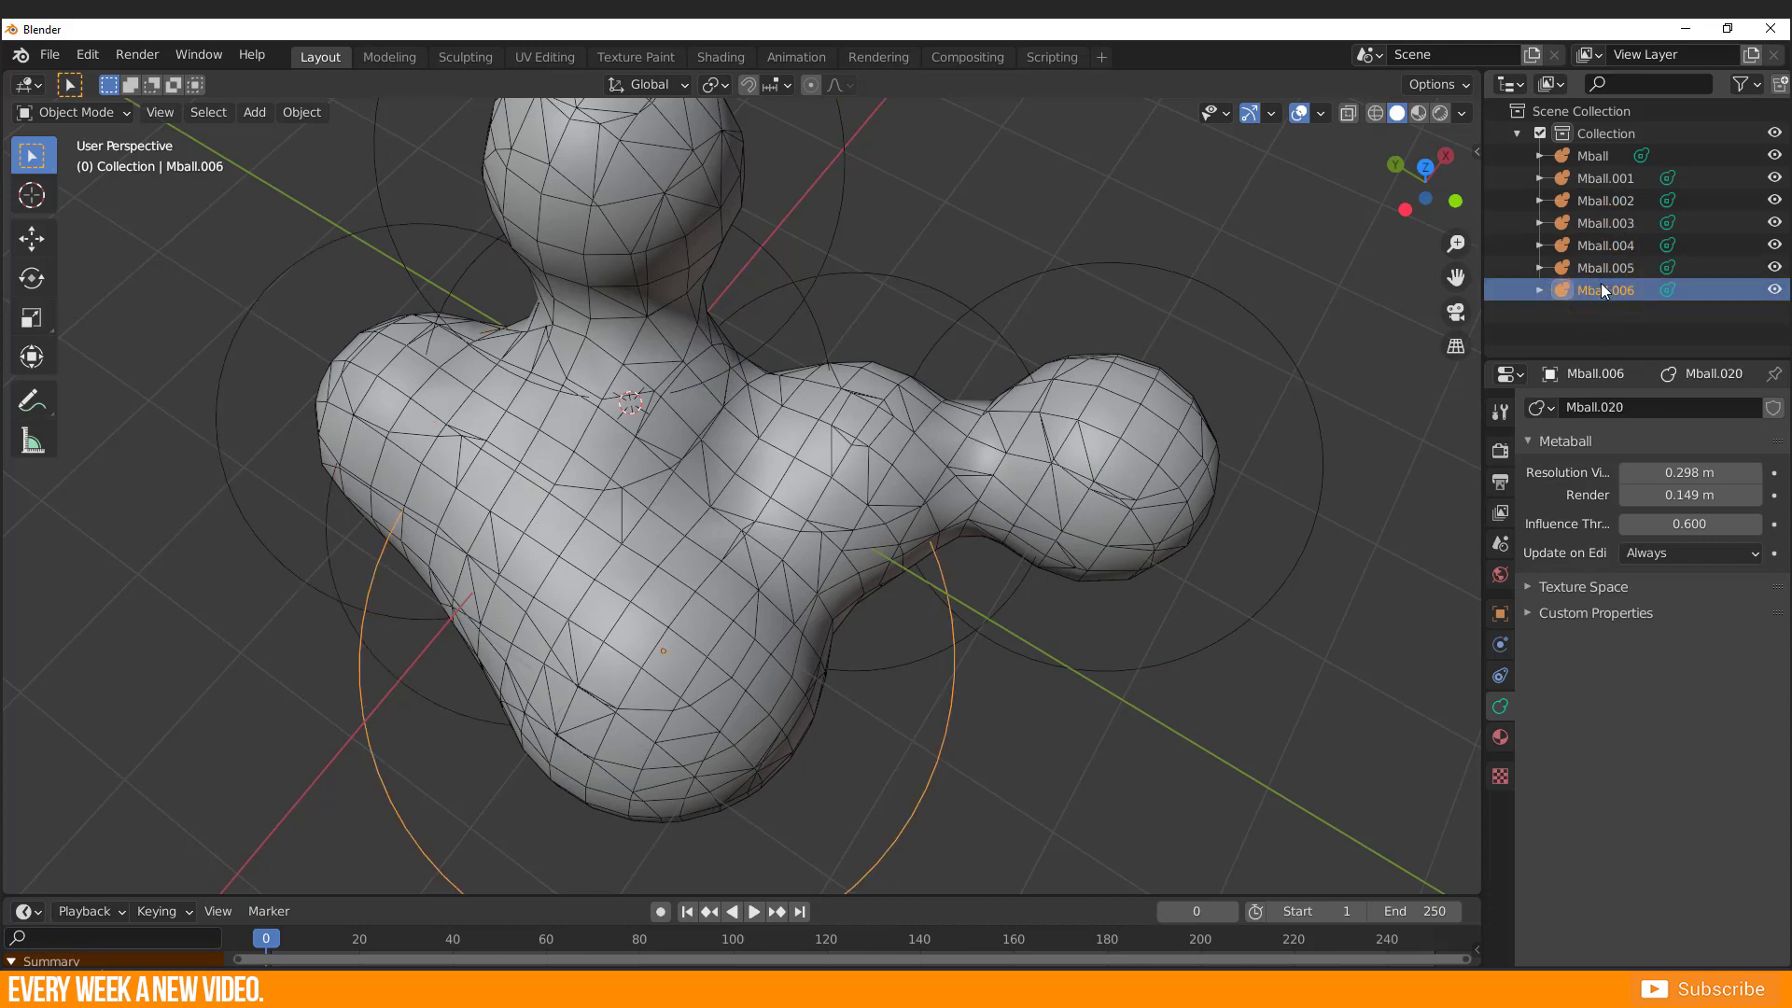
{"action": "left_click", "coordinate": [1391, 642]}
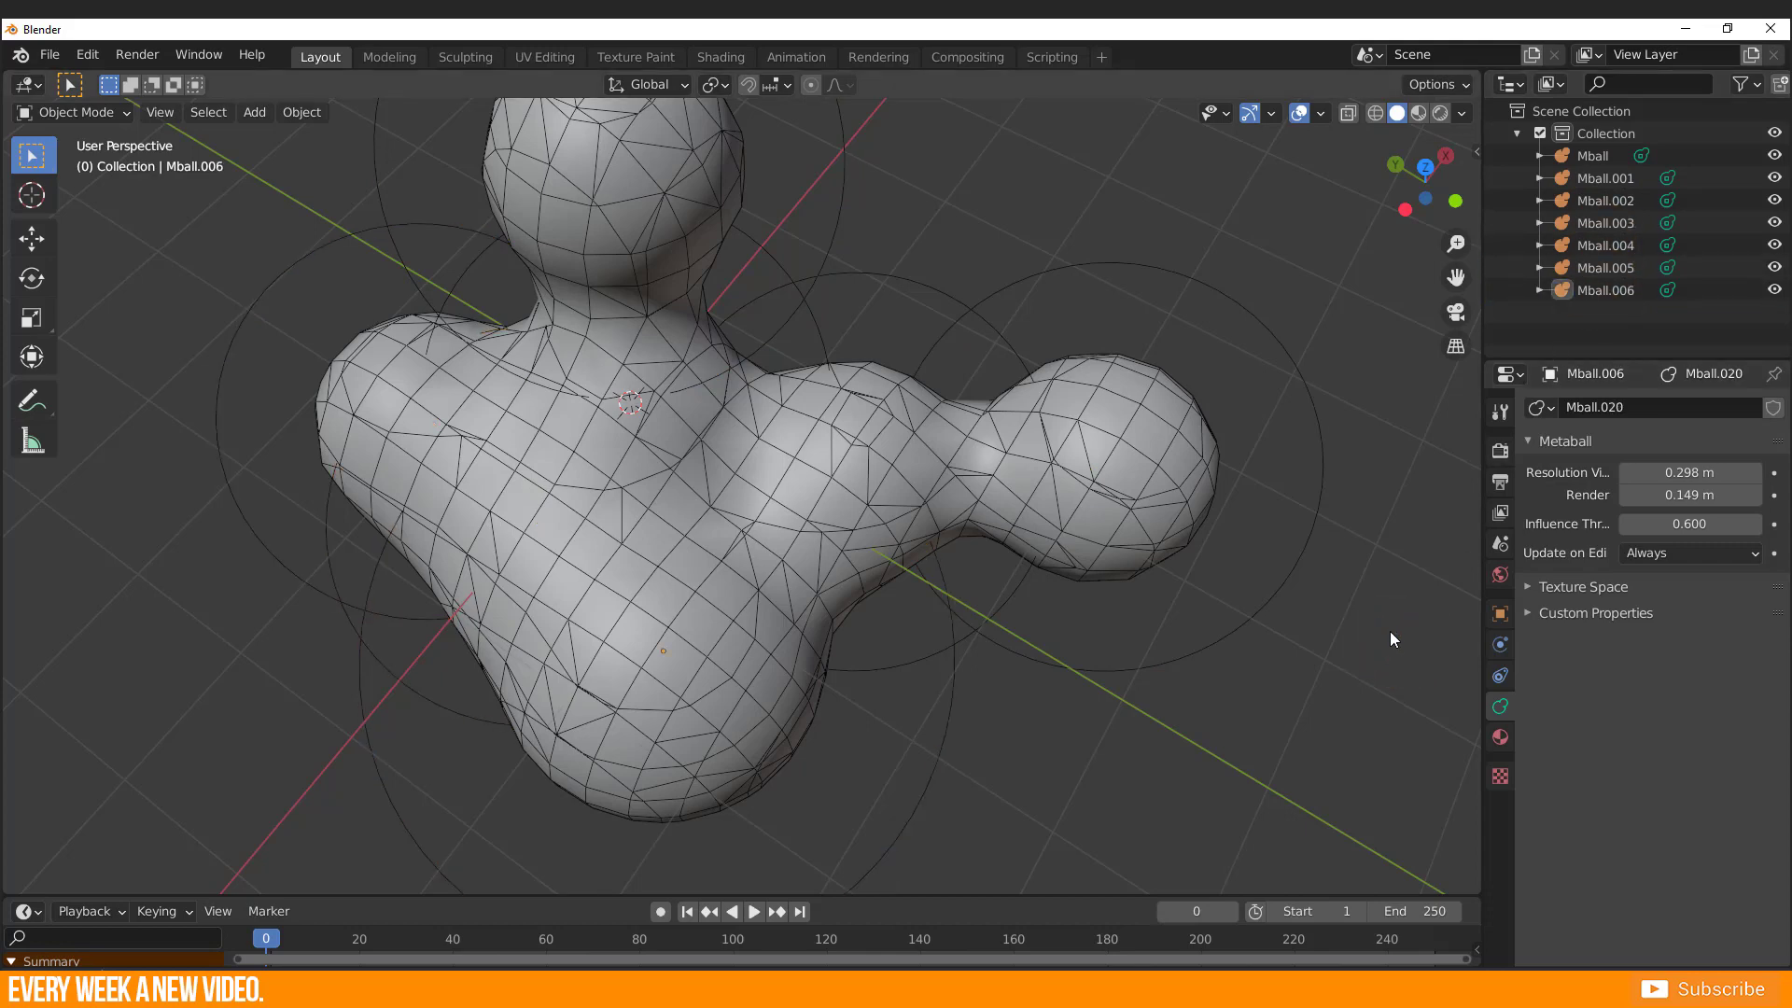
- Select Mball.006 by its influence circle and try moving it, and do the same with Mball.005
{"action": "left_click", "coordinate": [741, 730]}
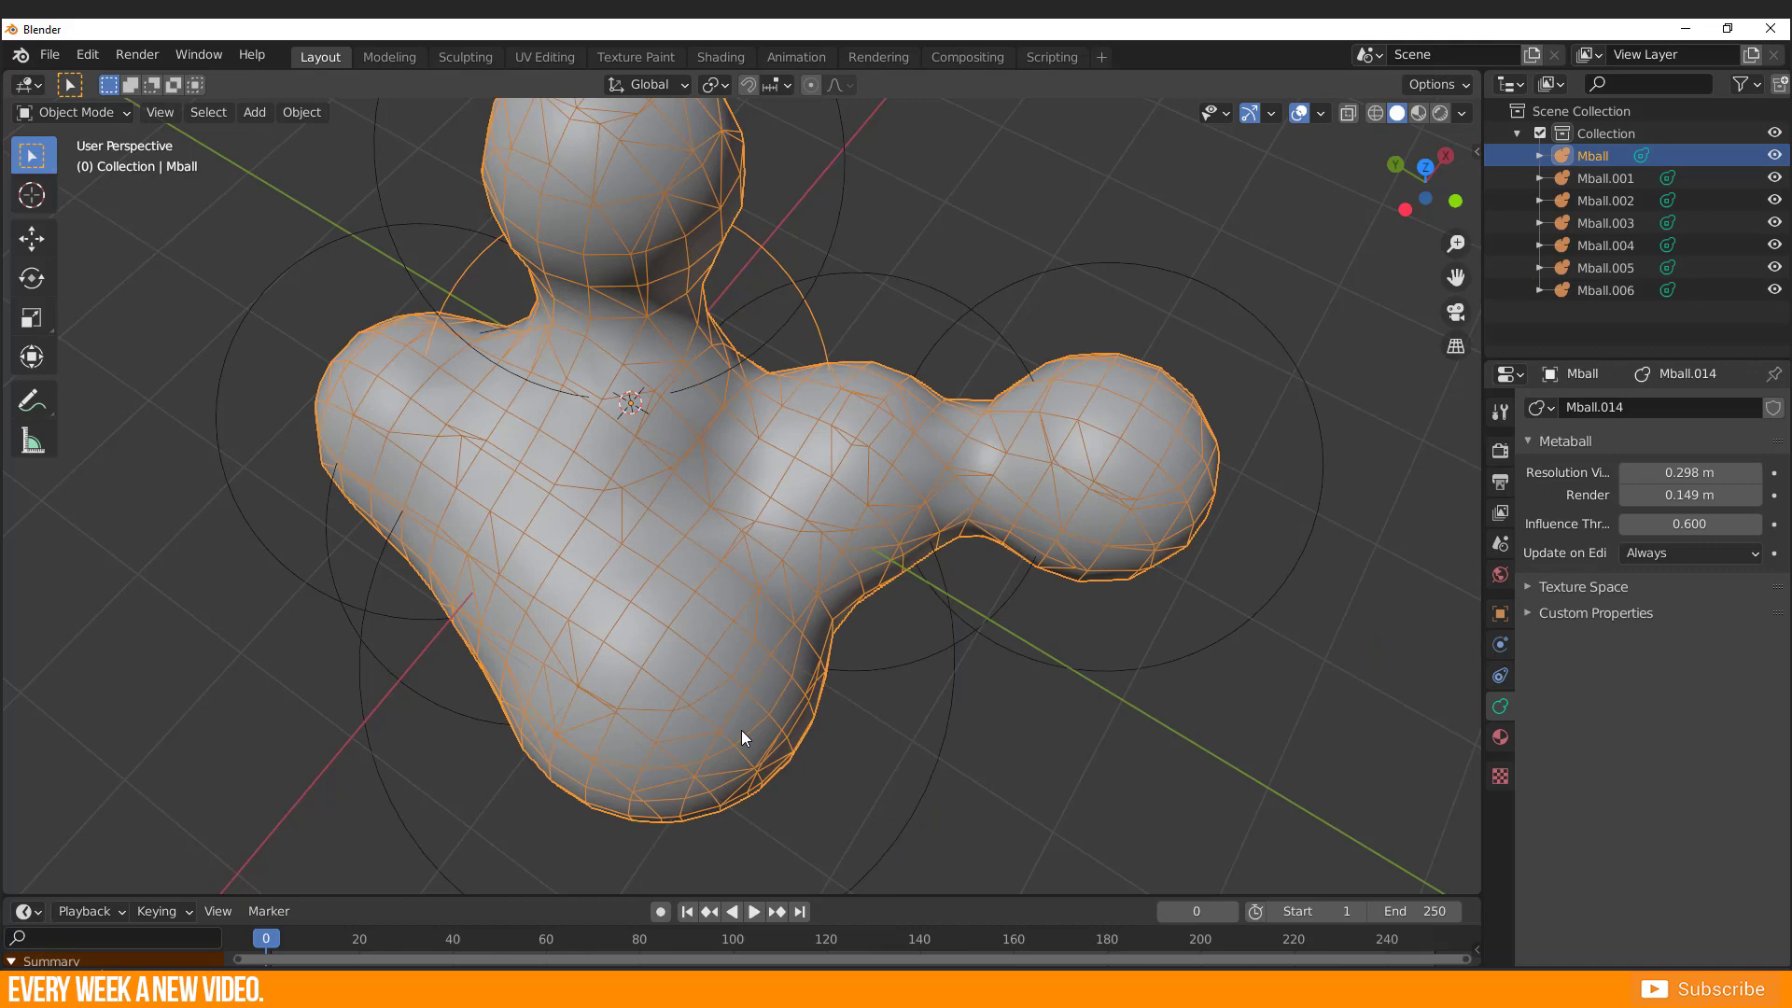
{"action": "left_click", "coordinate": [923, 793]}
{"action": "key", "text": "g"}
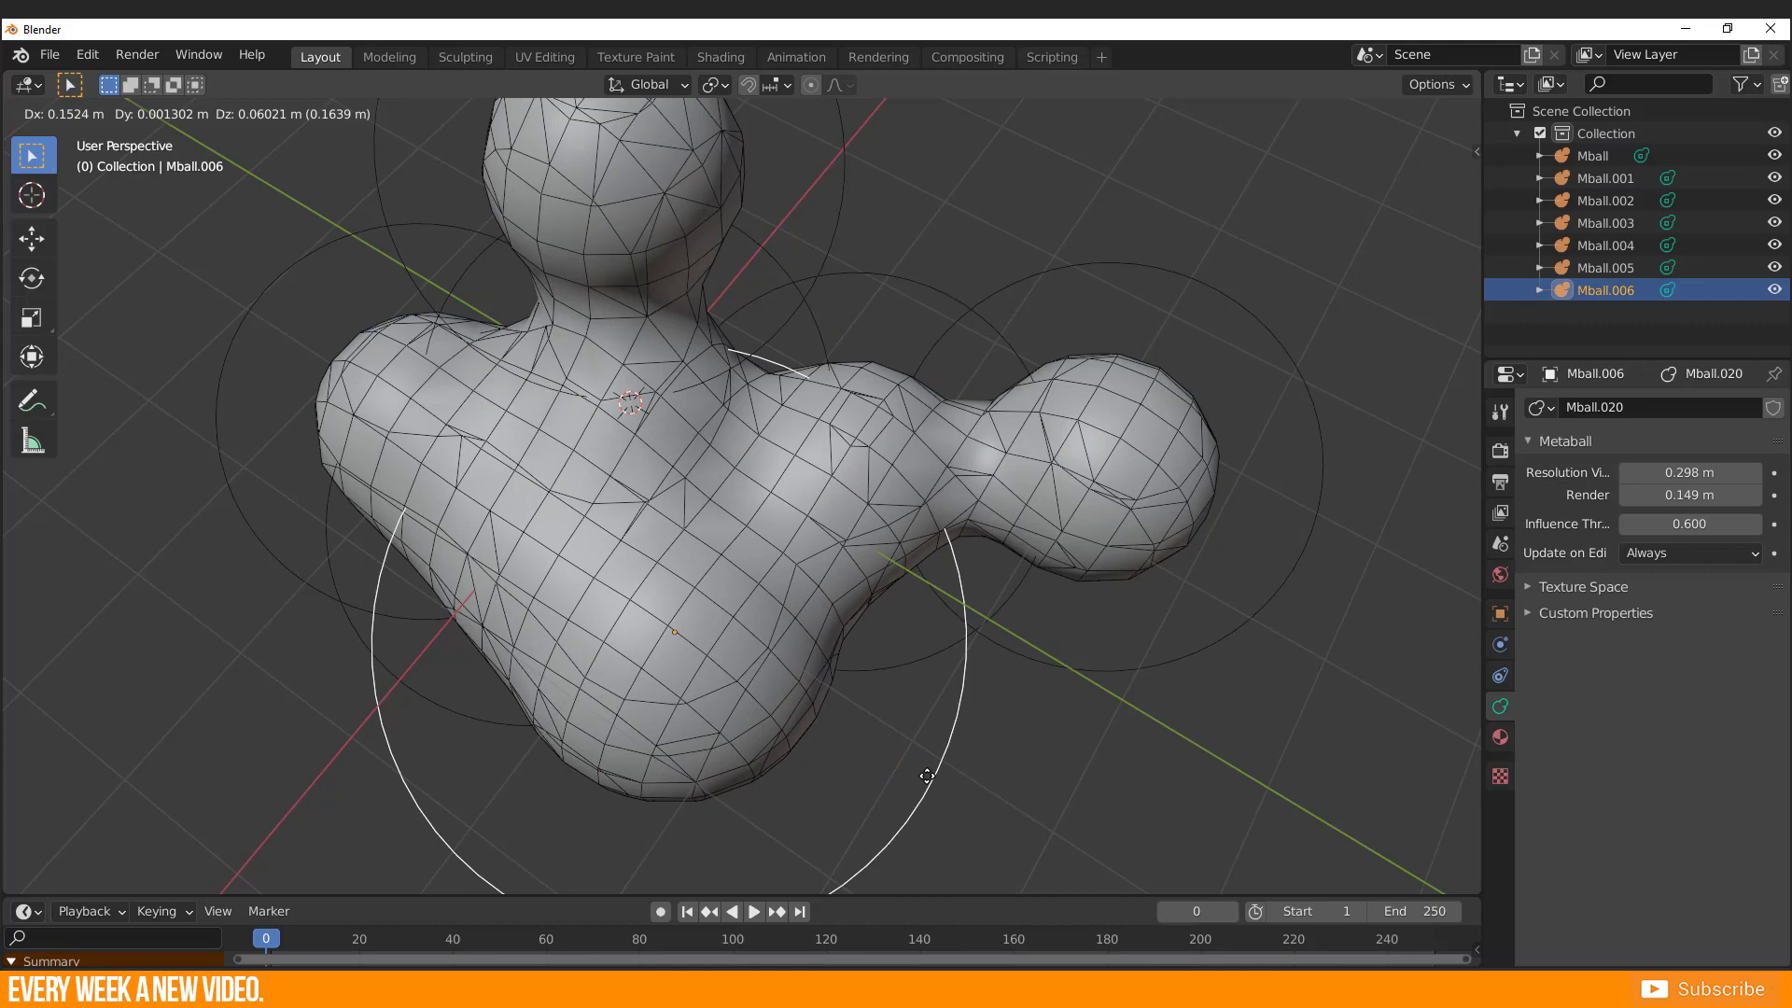
{"action": "left_click", "coordinate": [930, 785]}
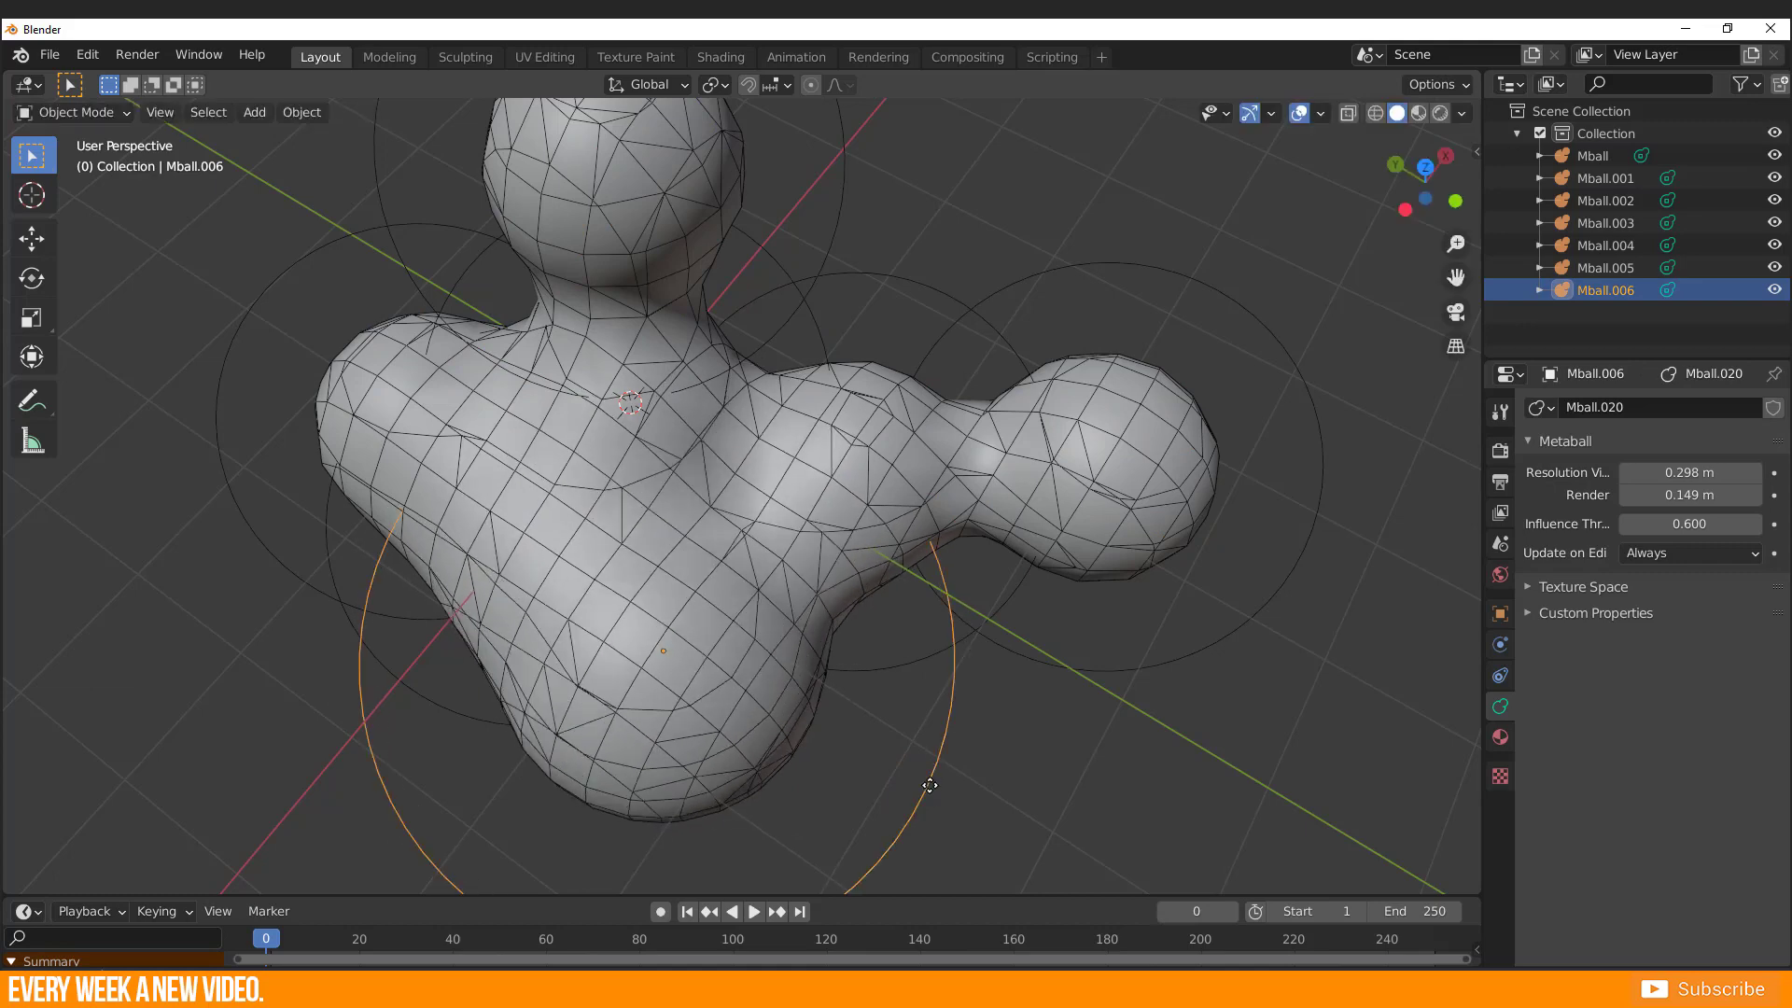
{"action": "left_click", "coordinate": [1600, 270]}
{"action": "key", "text": "g"}
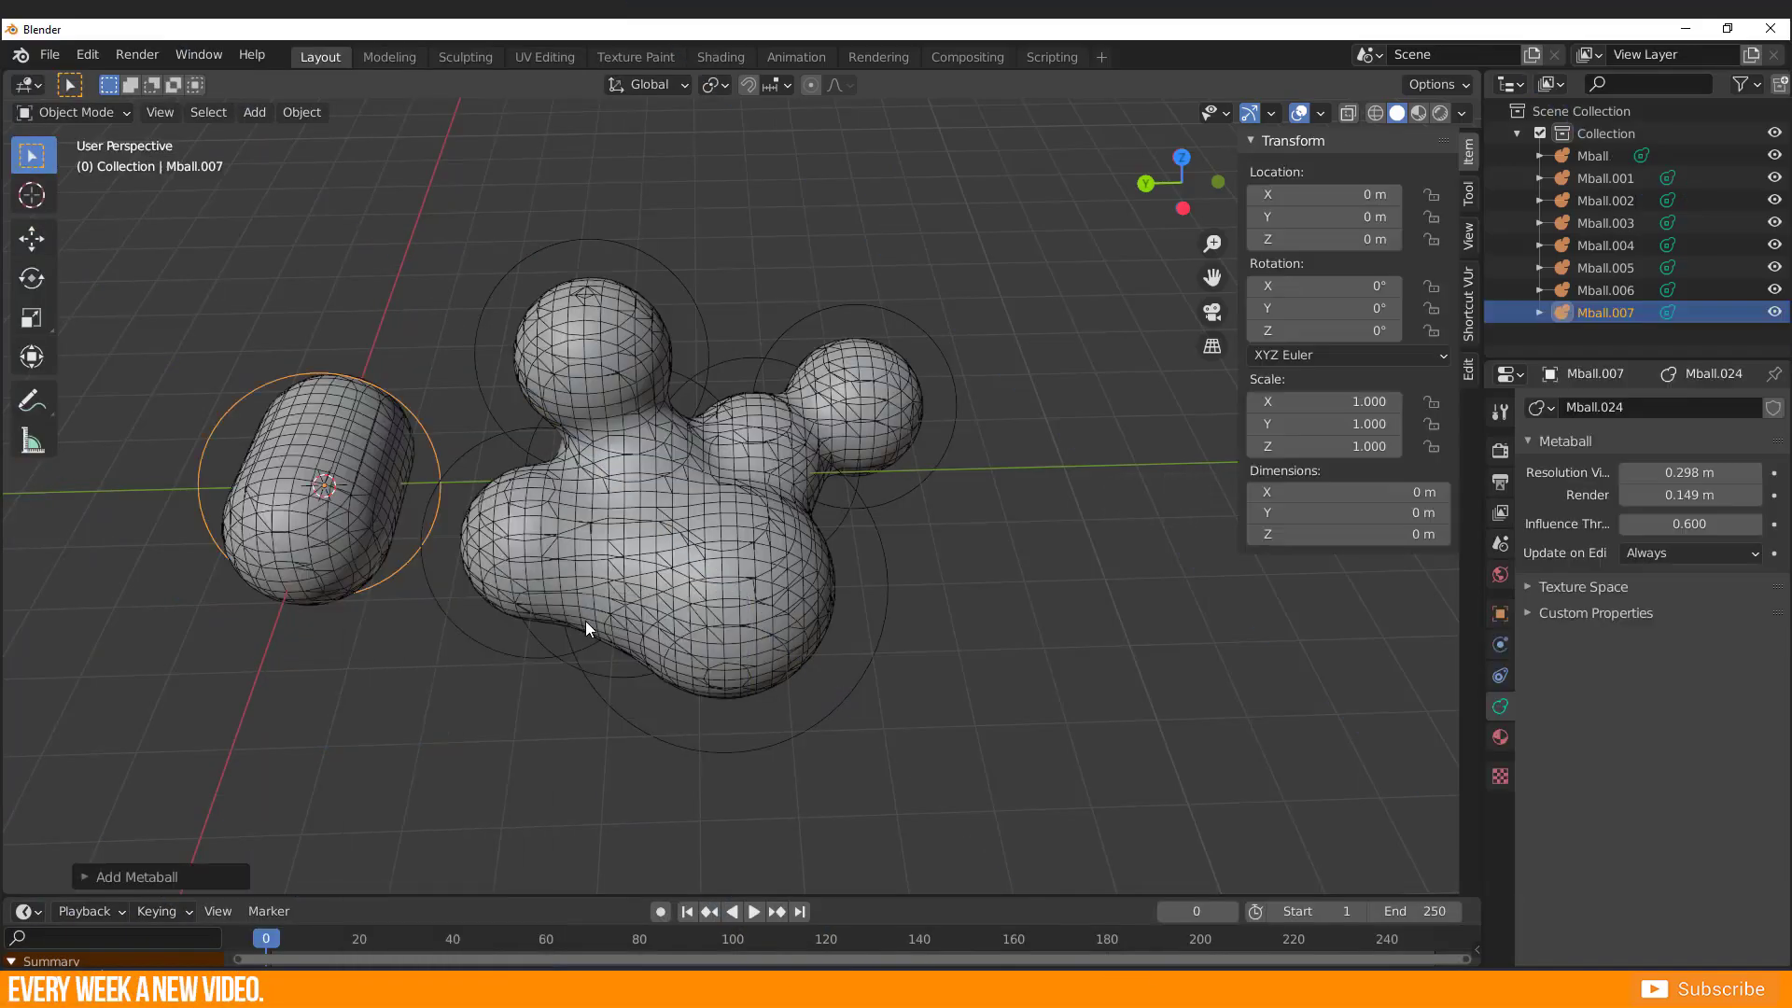
- Rotate the new metaball capsule about -75° around Z and scale it uniformly to about 0.77
{"action": "key", "text": "r"}
{"action": "key", "text": "z"}
{"action": "left_click", "coordinate": [252, 677]}
{"action": "key", "text": "s"}
{"action": "left_click", "coordinate": [402, 616]}
- Stretch the capsule along the global Y axis into a long rounded bar
{"action": "key", "text": "s"}
{"action": "key", "text": "x"}
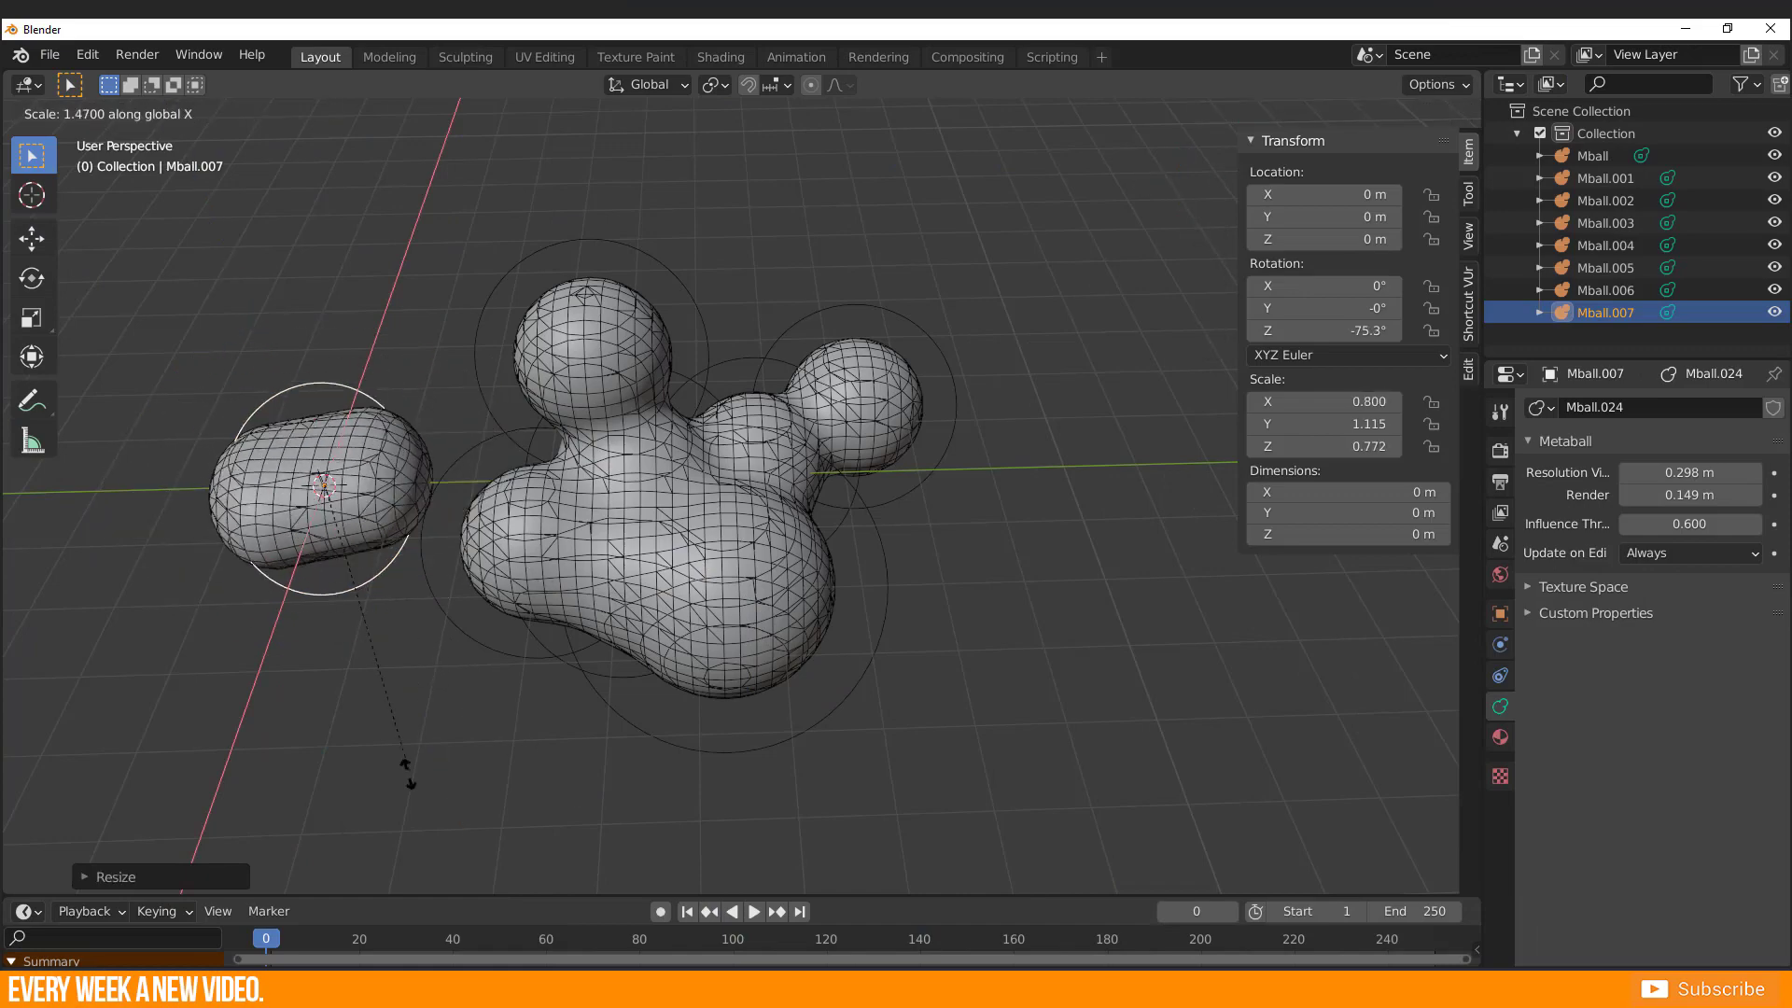
{"action": "key", "text": "y"}
{"action": "left_click", "coordinate": [8, 179]}
{"action": "key", "text": "s"}
{"action": "key", "text": "y"}
{"action": "left_click", "coordinate": [117, 646]}
- Move the stretched capsule so it merges with the front base of the blob, deselect it and hide the sidebar
{"action": "key", "text": "g"}
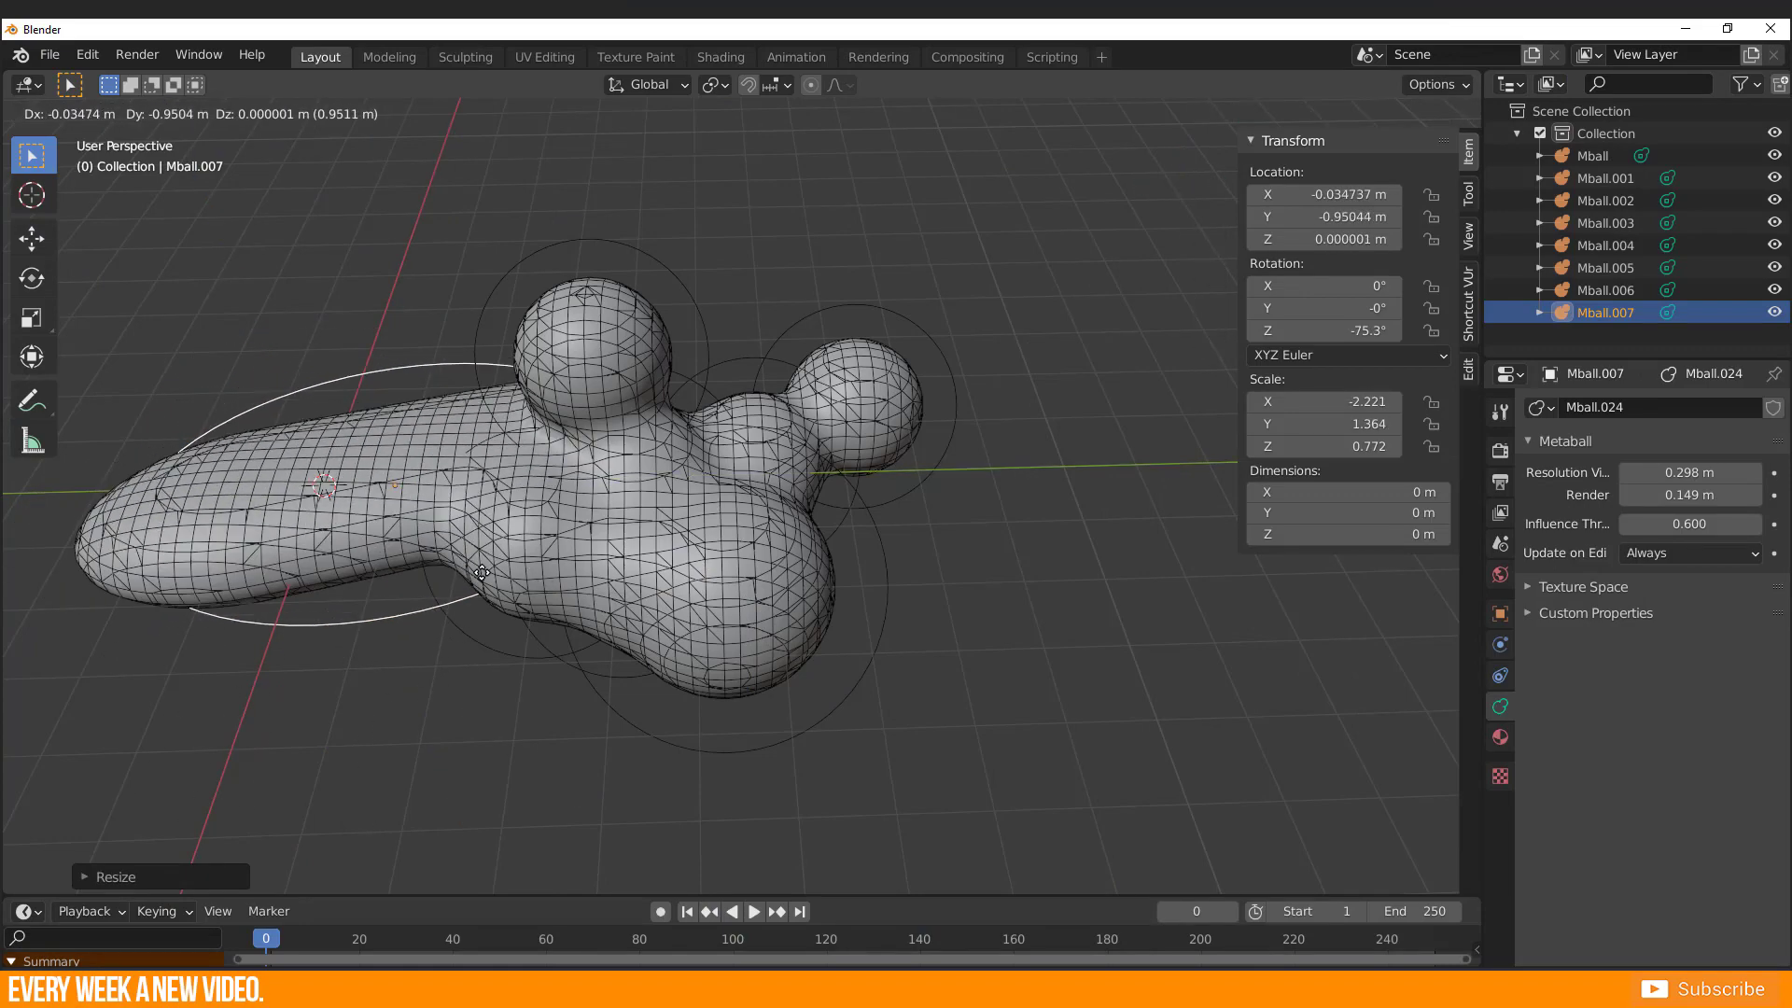
{"action": "left_click", "coordinate": [303, 653]}
{"action": "middle_click_drag", "start_coordinate": [304, 653], "coordinate": [313, 701]}
{"action": "key", "text": "g"}
{"action": "left_click", "coordinate": [588, 682]}
{"action": "middle_click_drag", "start_coordinate": [588, 681], "coordinate": [431, 714]}
{"action": "key", "text": "g"}
{"action": "left_click", "coordinate": [550, 569]}
{"action": "left_click", "coordinate": [431, 713]}
{"action": "key", "text": "n"}
- Add a metaball cube at the 3D cursor and scale it down
{"action": "key", "text": "shift+a"}
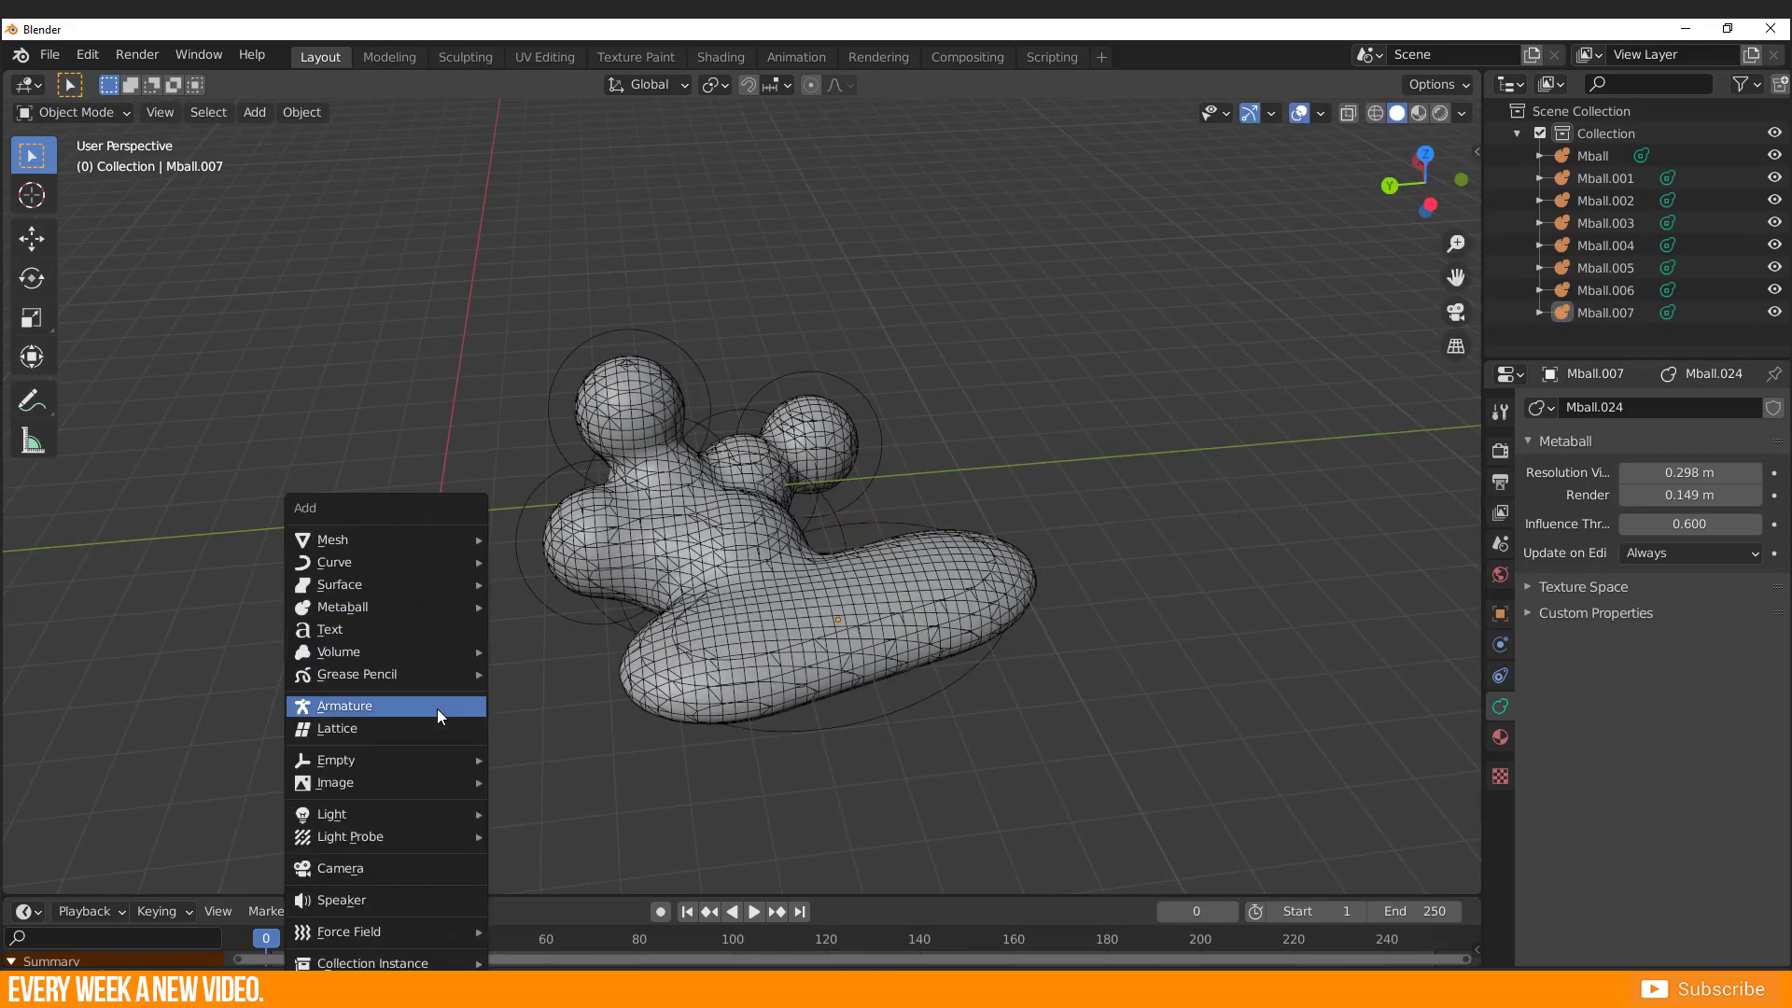
{"action": "mouse_move", "coordinate": [368, 615]}
{"action": "left_click", "coordinate": [534, 702]}
{"action": "middle_click_drag", "start_coordinate": [827, 717], "coordinate": [776, 711]}
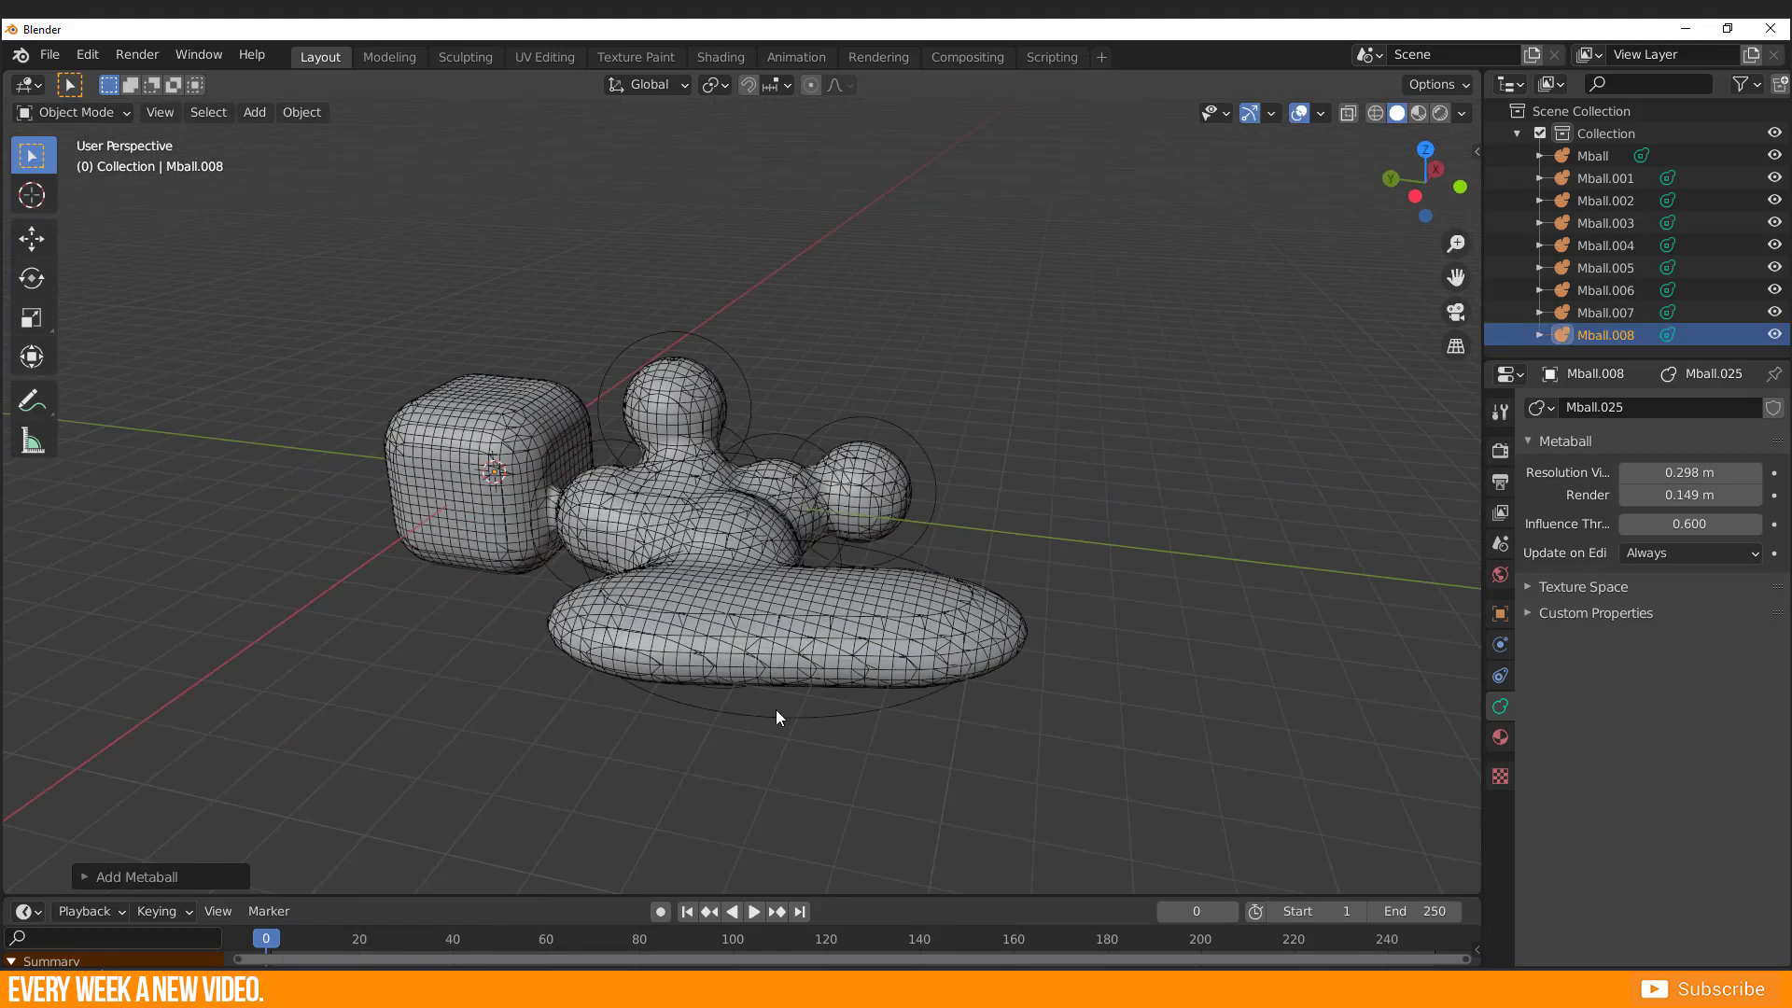
{"action": "key", "text": "s"}
{"action": "left_click", "coordinate": [666, 635]}
- Move the cube onto the top of the stretched capsule so that the two surfaces blend
{"action": "middle_click_drag", "start_coordinate": [435, 664], "coordinate": [680, 758]}
{"action": "key", "text": "g"}
{"action": "left_click", "coordinate": [1055, 612]}
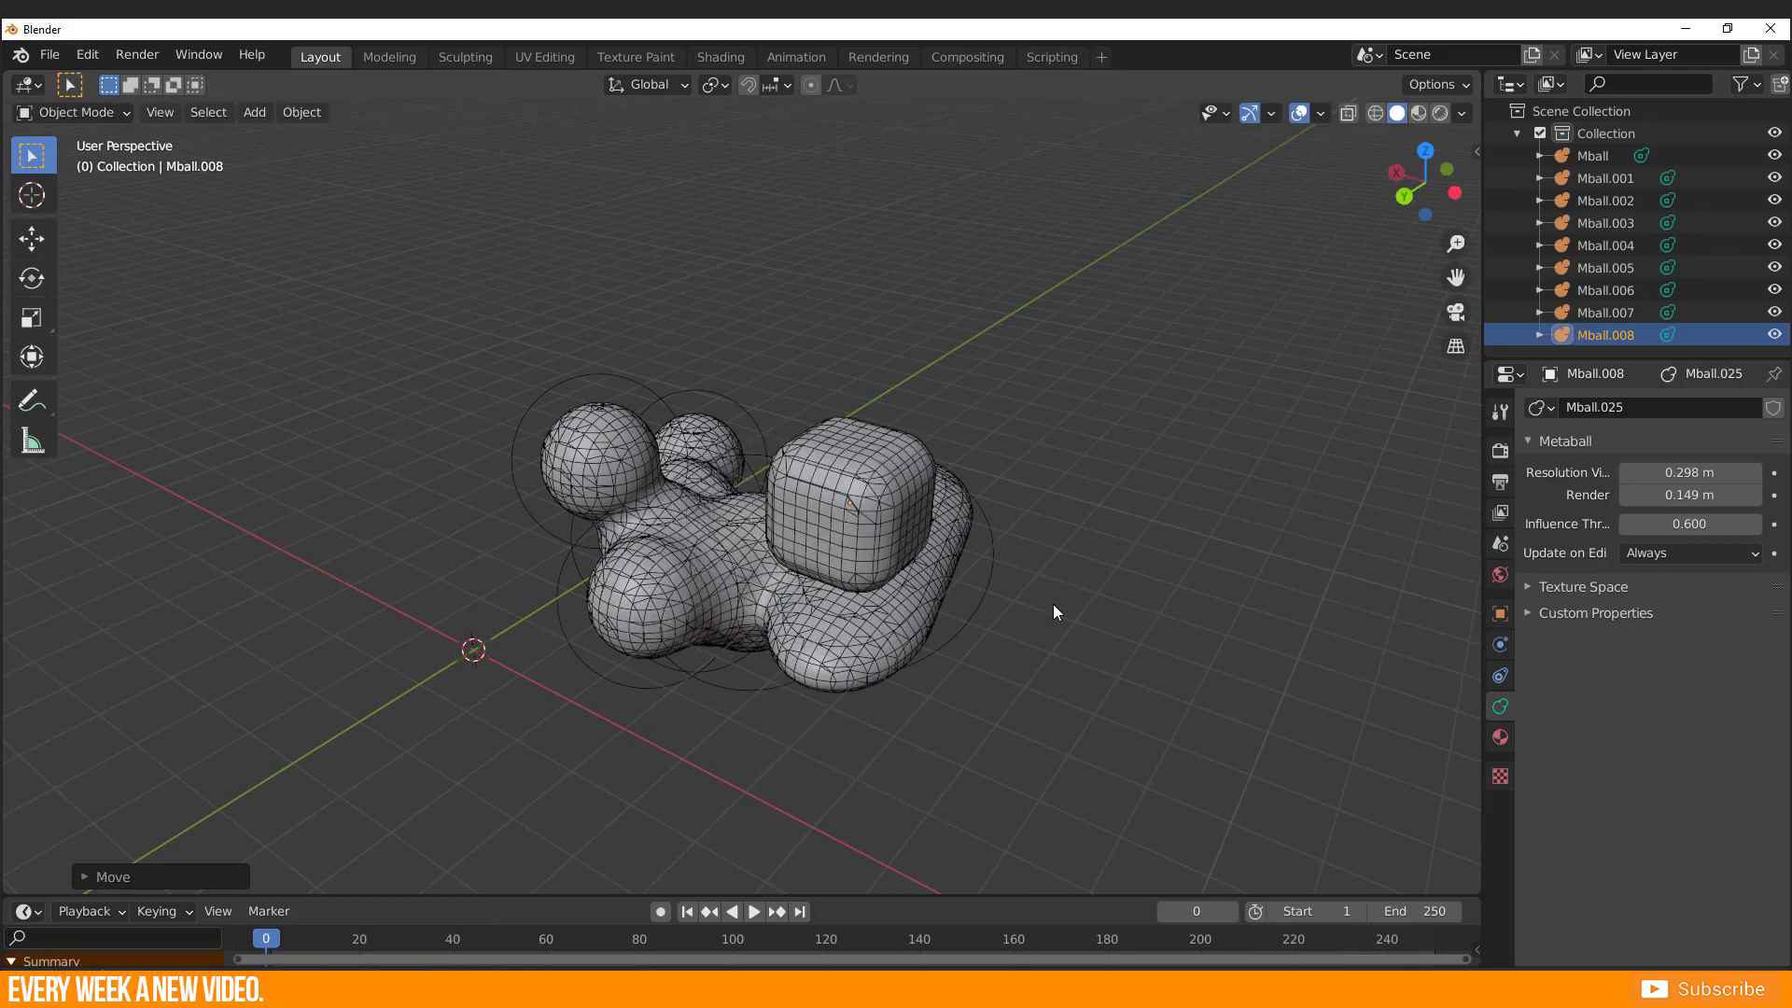
{"action": "middle_click_drag", "start_coordinate": [1056, 613], "coordinate": [680, 500]}
{"action": "key", "text": "g"}
{"action": "left_click", "coordinate": [786, 588]}
- In Edit Mode, set the cube's active element radius to 1.39 m and make the element negative
{"action": "middle_click_drag", "start_coordinate": [593, 590], "coordinate": [700, 634]}
{"action": "scroll", "coordinate": [989, 602], "scroll_direction": "up", "scroll_amount": 5}
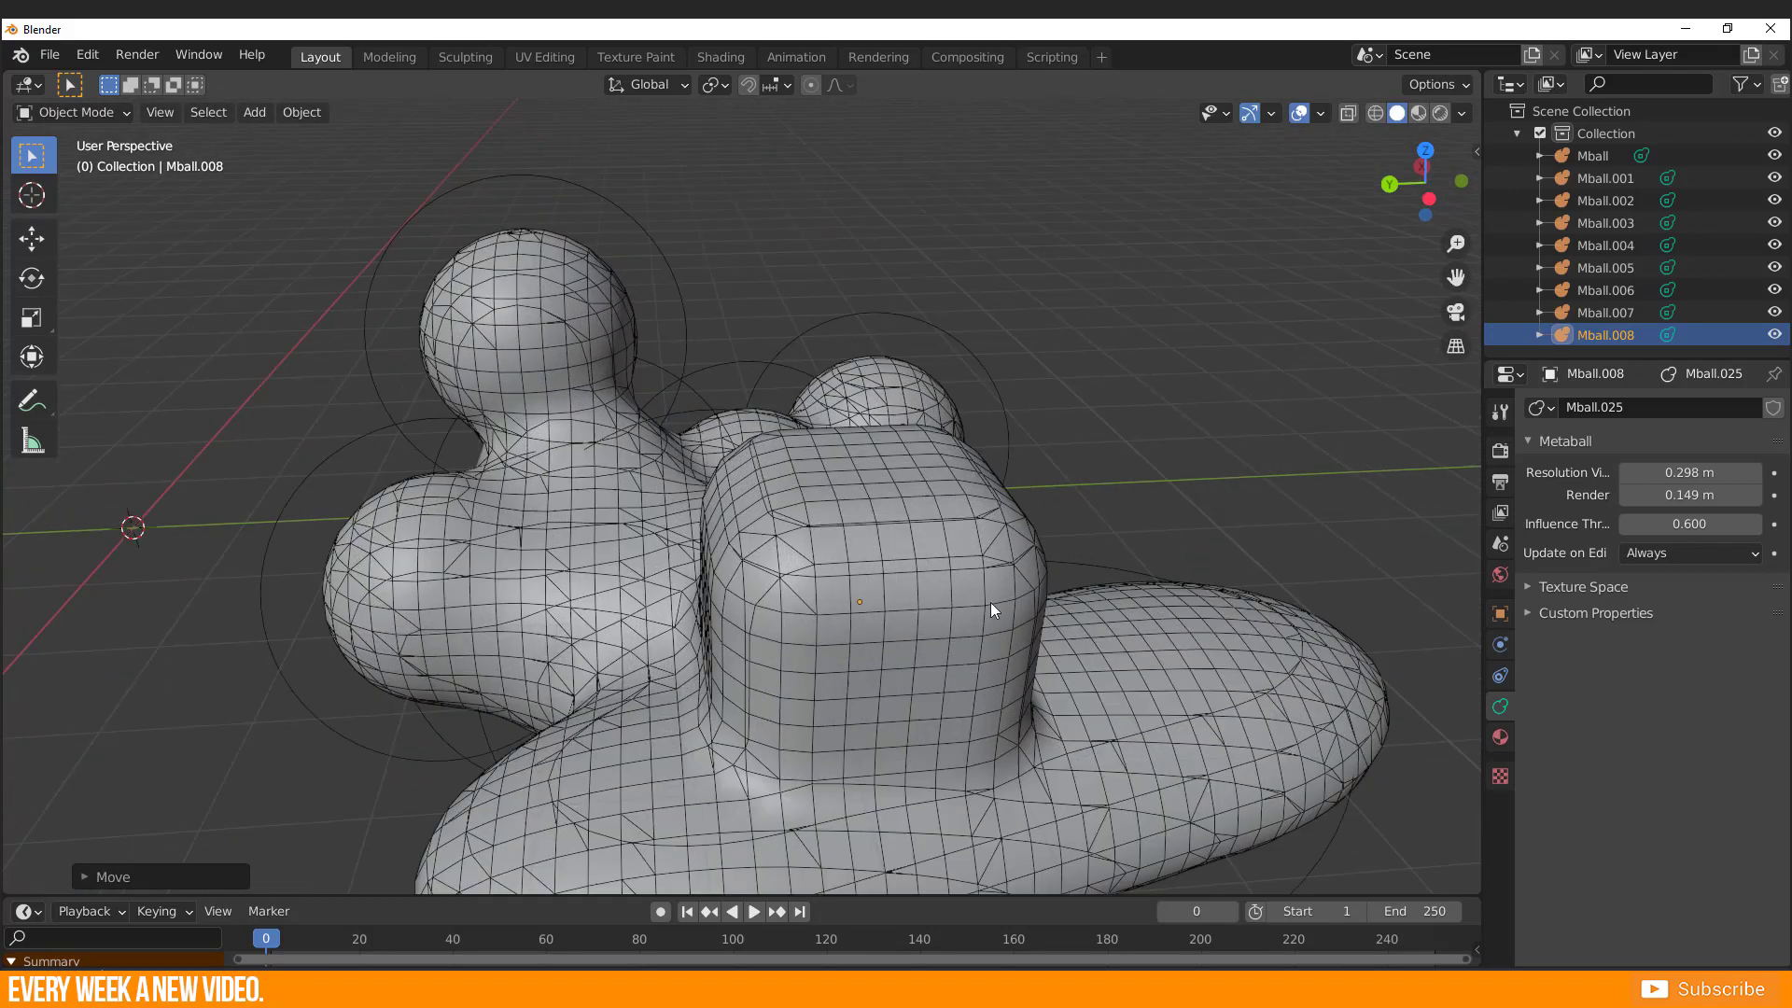
{"action": "middle_click_drag", "start_coordinate": [989, 602], "coordinate": [822, 532], "text": "shift"}
{"action": "mouse_move", "coordinate": [821, 532]}
{"action": "middle_mouse_down"}
{"action": "mouse_move", "coordinate": [811, 513]}
{"action": "mouse_move", "coordinate": [838, 549]}
{"action": "middle_mouse_up"}
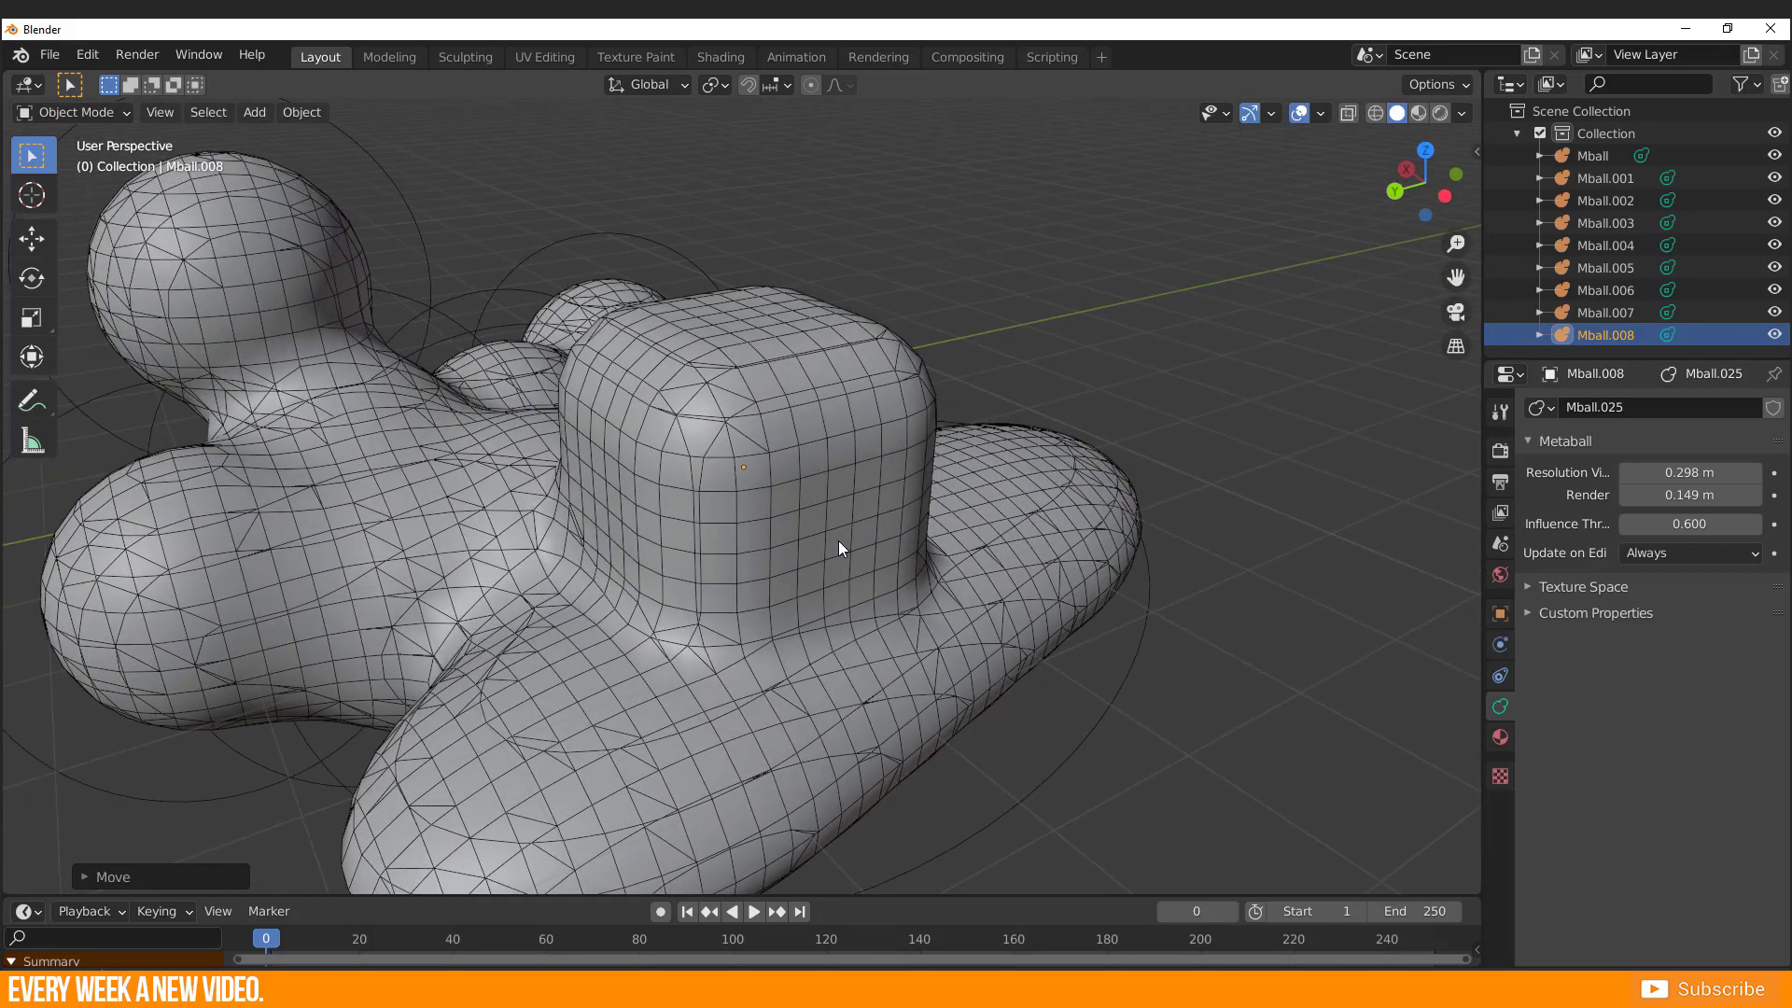
{"action": "key", "text": "Tab"}
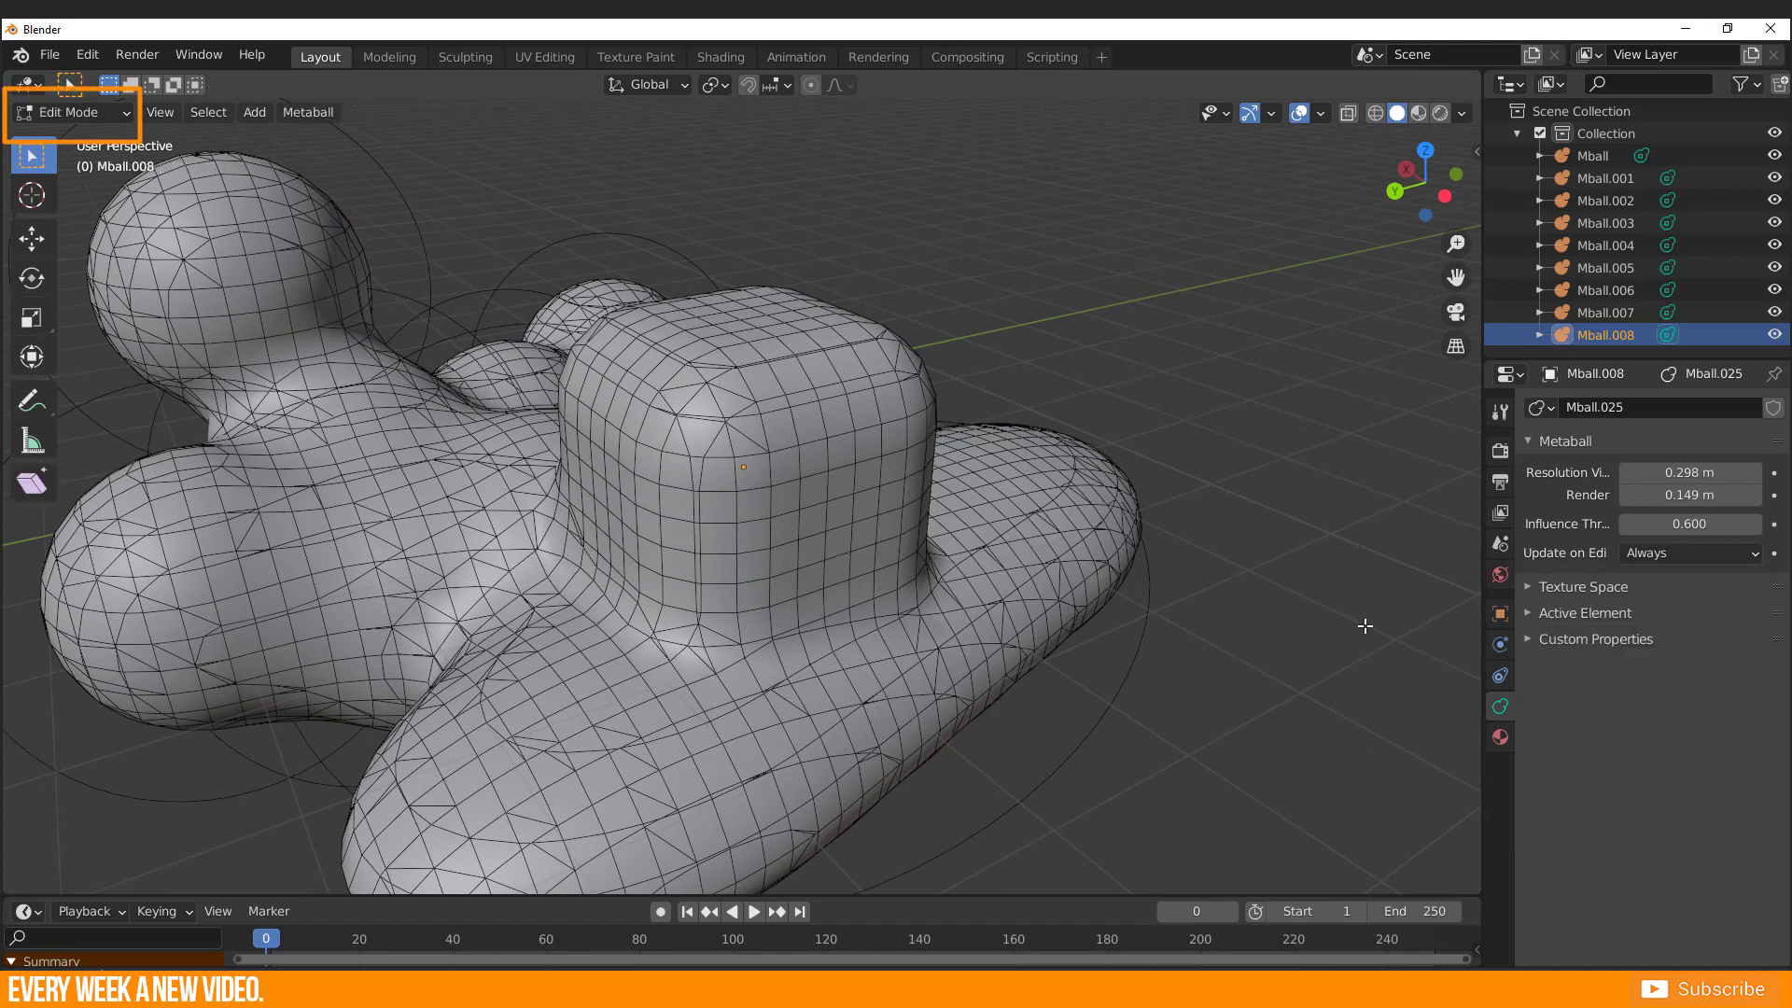
{"action": "left_click", "coordinate": [1532, 613]}
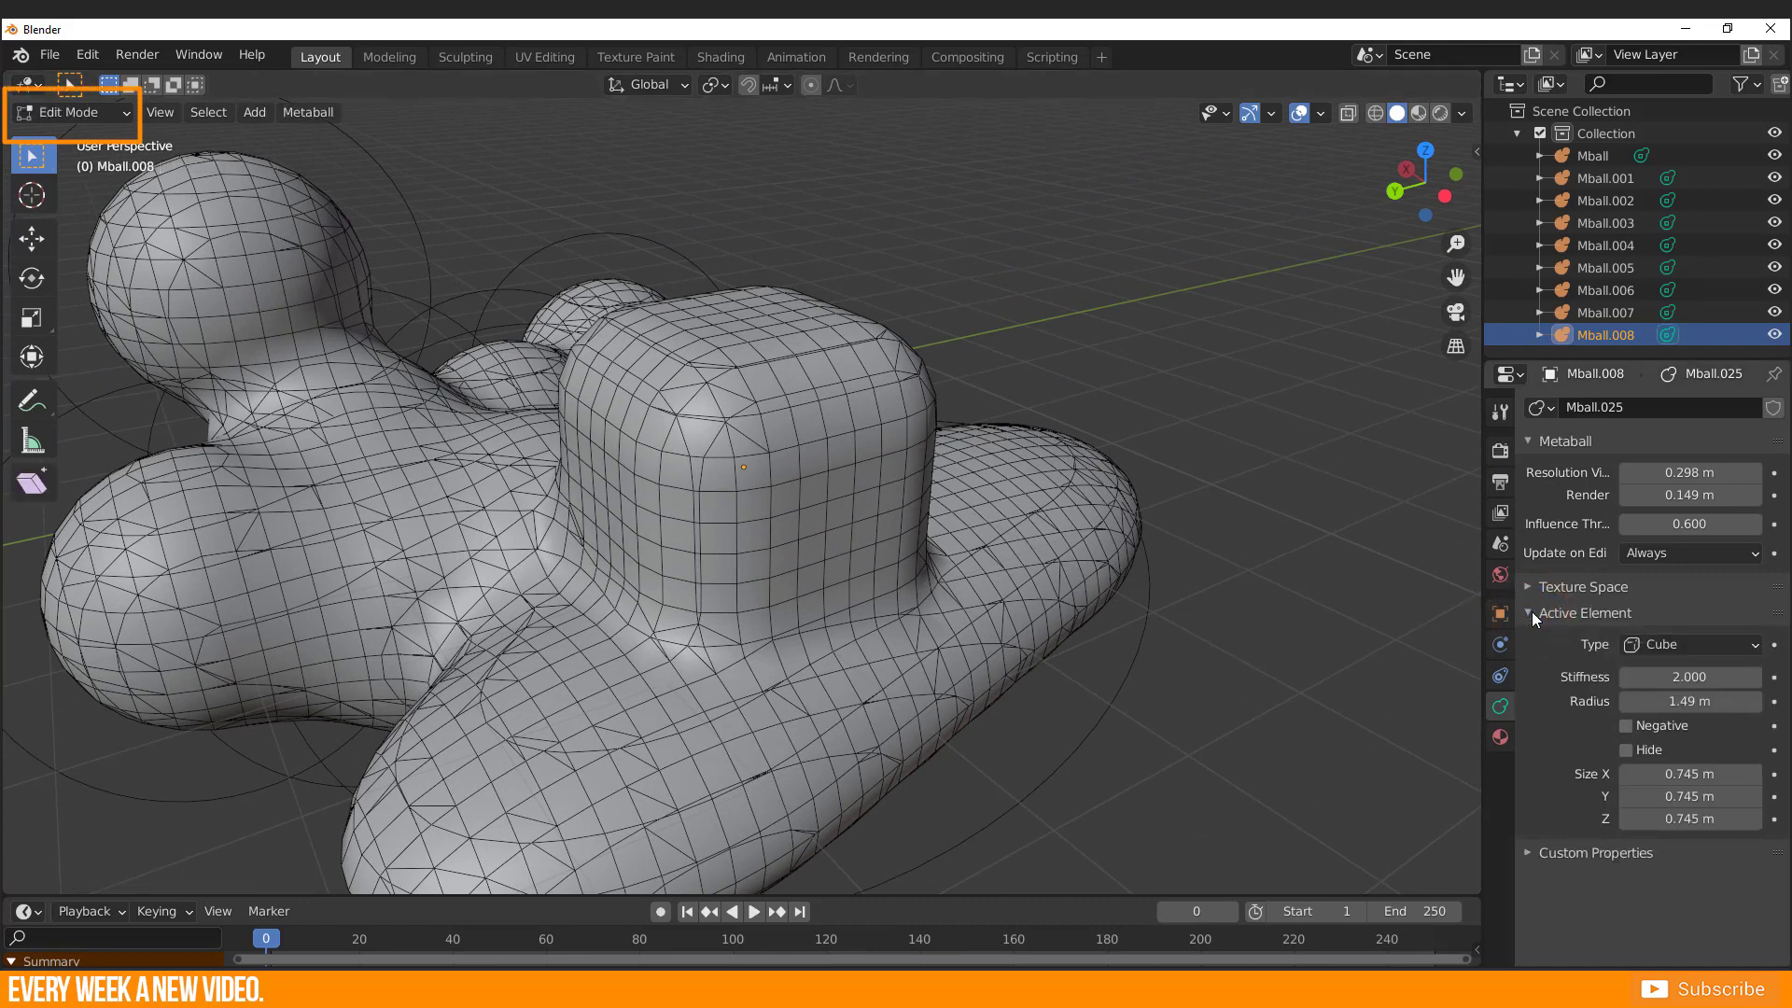
{"action": "left_click_drag", "start_coordinate": [1684, 701], "coordinate": [1661, 701]}
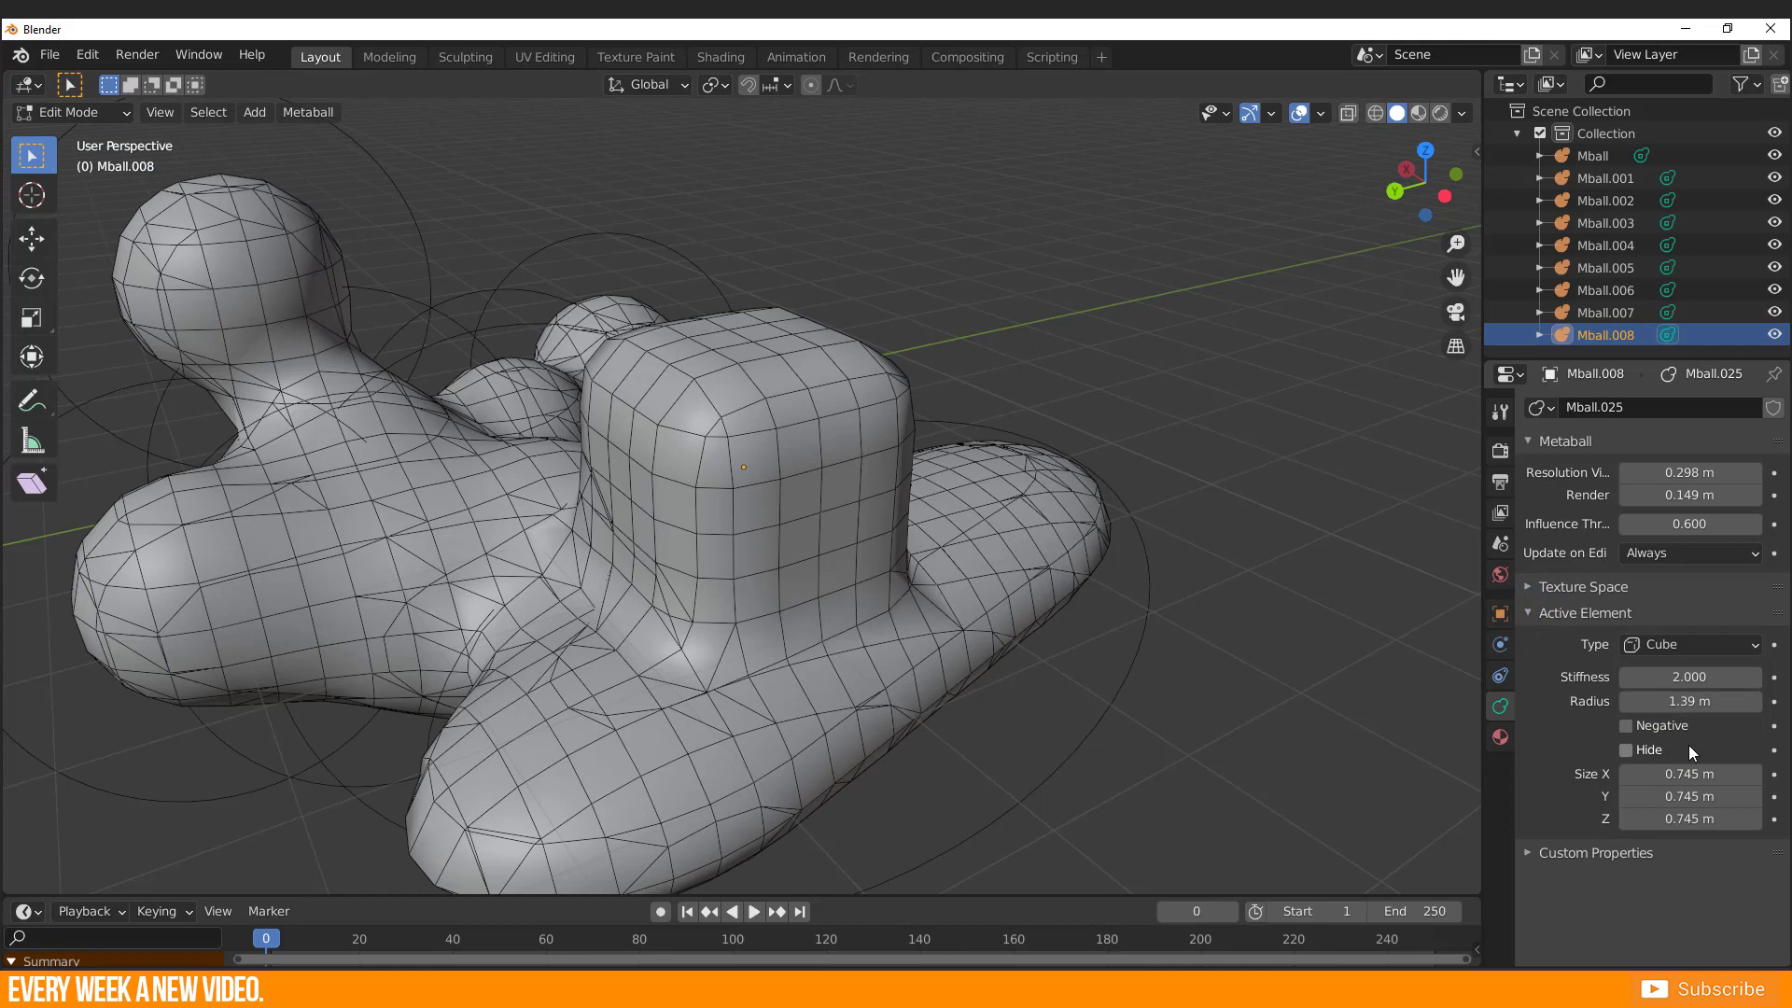
{"action": "left_click", "coordinate": [1627, 728]}
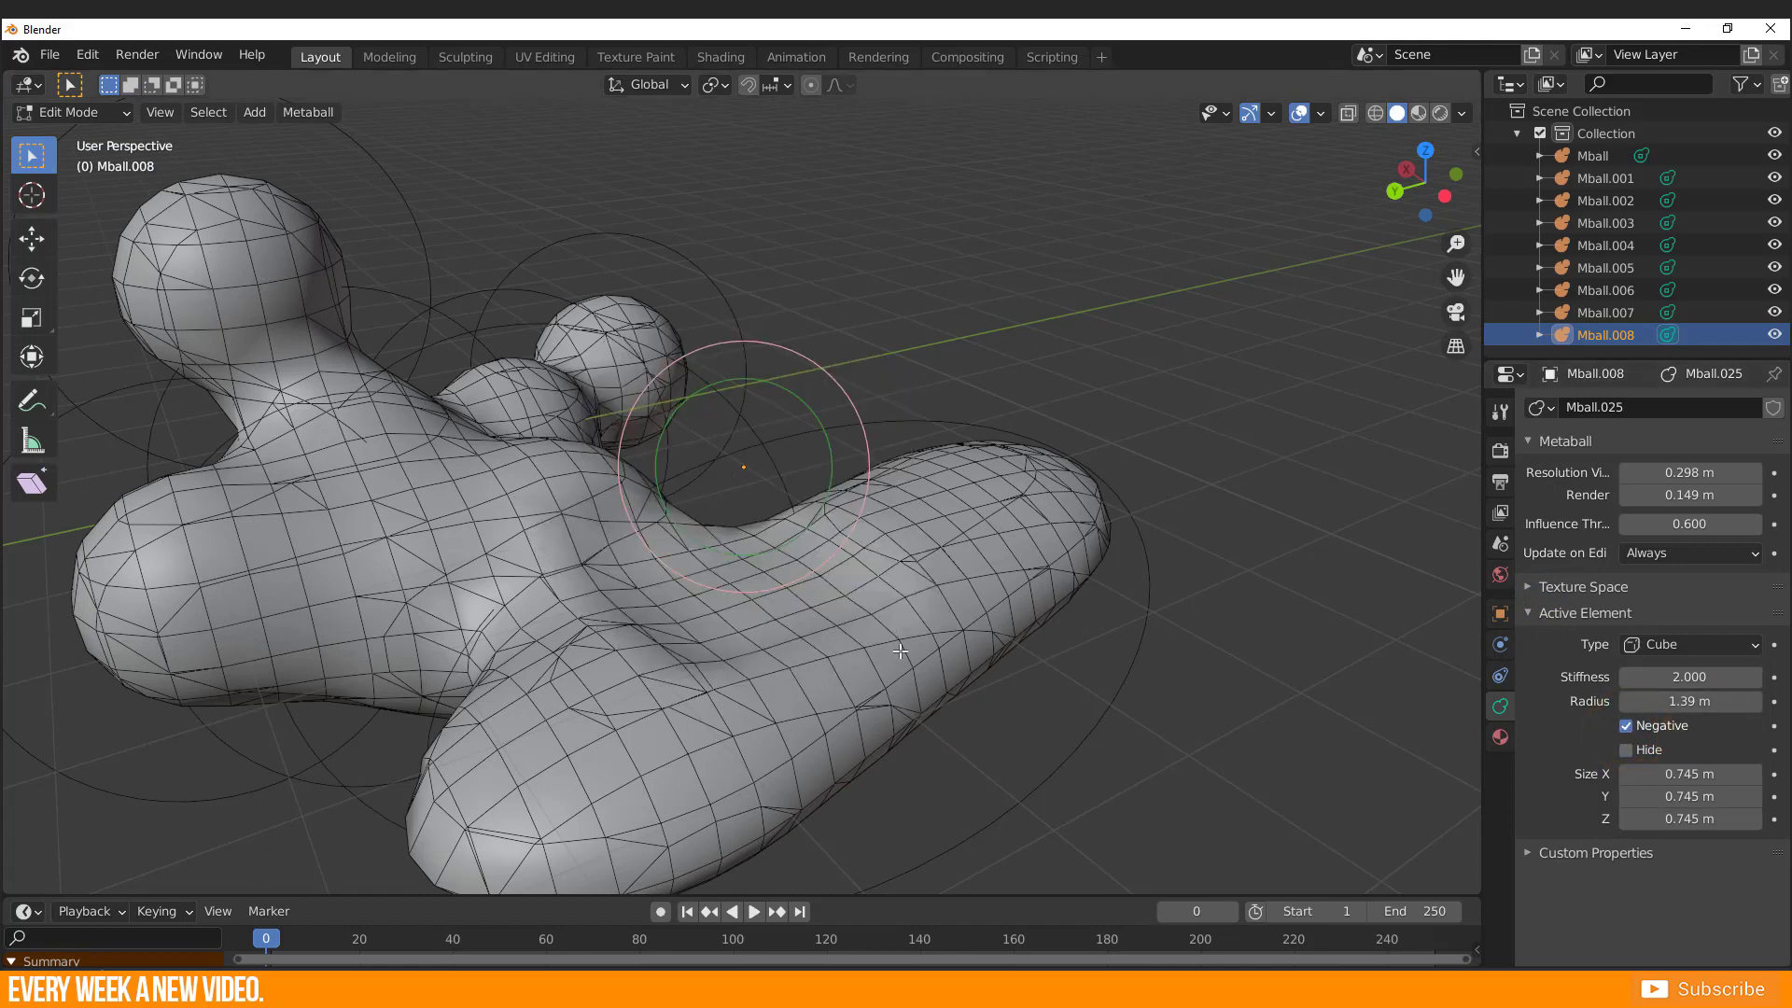
- Scale the negative cube down slightly and move it lower into the capsule
{"action": "key", "text": "s"}
{"action": "left_click", "coordinate": [913, 594]}
{"action": "key", "text": "g"}
{"action": "left_click", "coordinate": [928, 710]}
- Set the negative cube's stiffness to 10, its radius to 0.997 m and the viewport resolution to 0.098 m
{"action": "left_click_drag", "start_coordinate": [1680, 677], "coordinate": [1774, 677]}
{"action": "middle_click_drag", "start_coordinate": [1214, 654], "coordinate": [1111, 602]}
{"action": "left_click_drag", "start_coordinate": [1661, 701], "coordinate": [1707, 701]}
{"action": "left_click_drag", "start_coordinate": [1661, 472], "coordinate": [1615, 472]}
- Move the negative cube to carve a hollow out of the capsule's end, return to Object Mode and deselect it
{"action": "middle_click_drag", "start_coordinate": [597, 551], "coordinate": [541, 607]}
{"action": "key", "text": "g"}
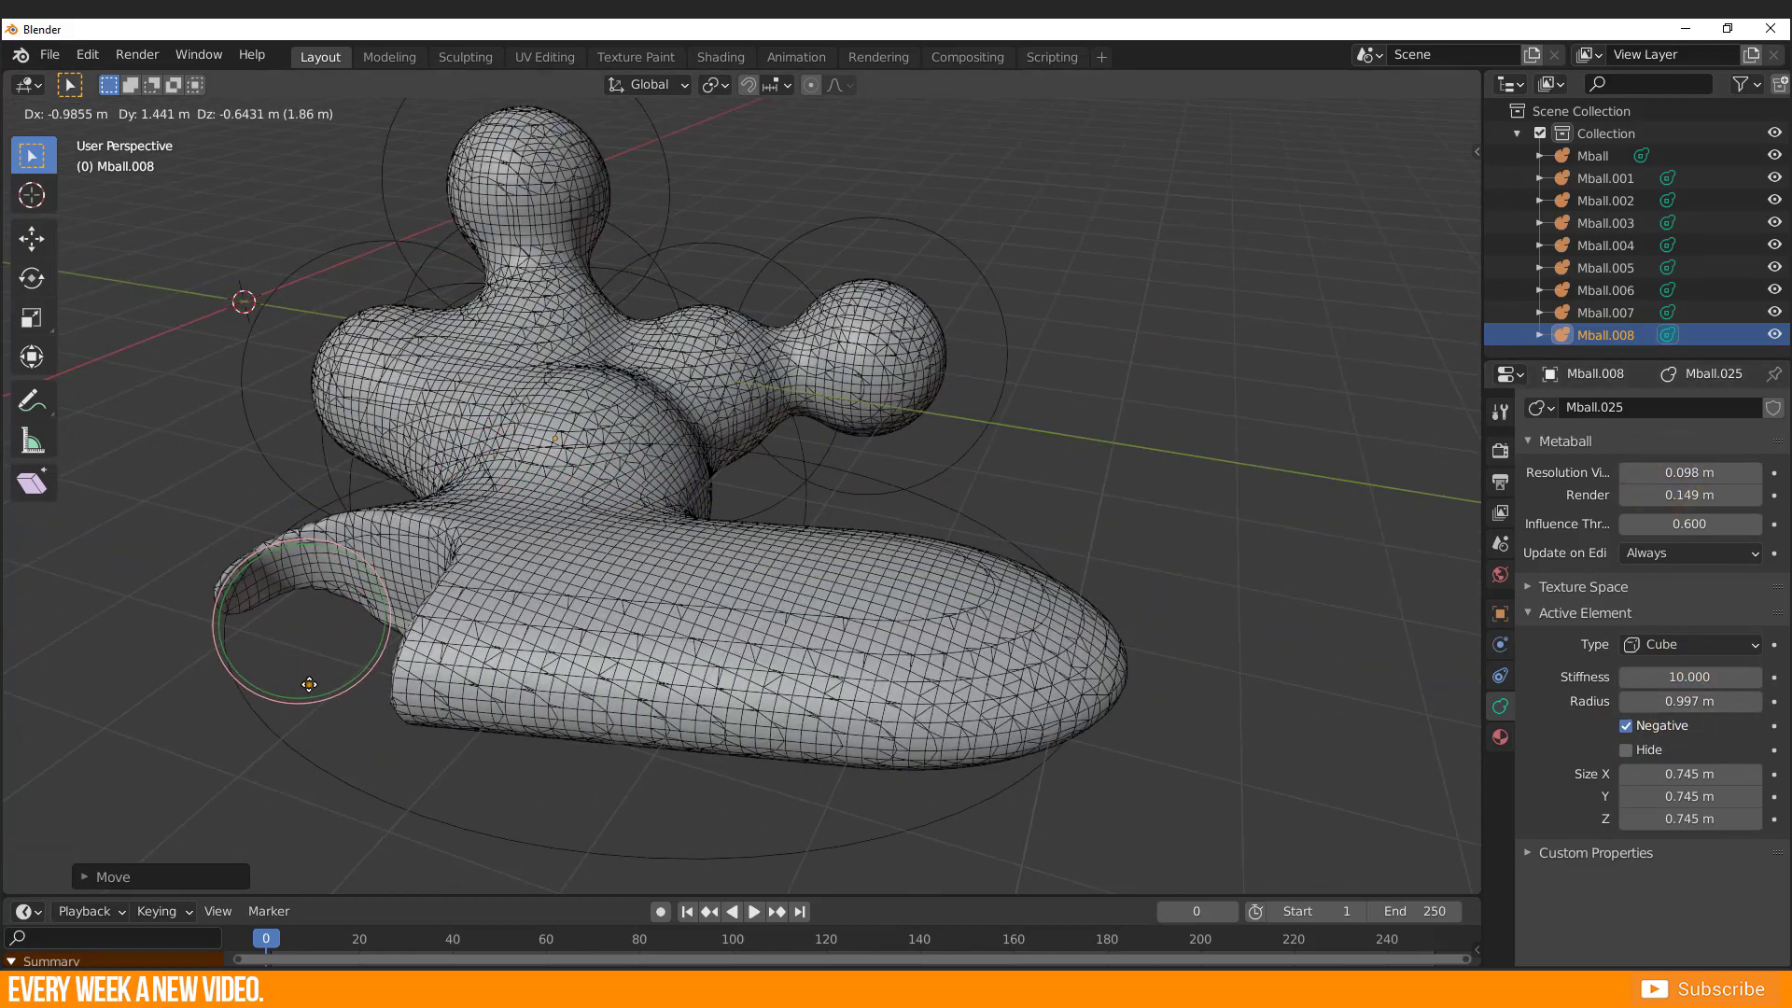
{"action": "left_click", "coordinate": [309, 684]}
{"action": "middle_click_drag", "start_coordinate": [309, 685], "coordinate": [540, 536]}
{"action": "key", "text": "Tab"}
{"action": "left_click", "coordinate": [427, 558]}
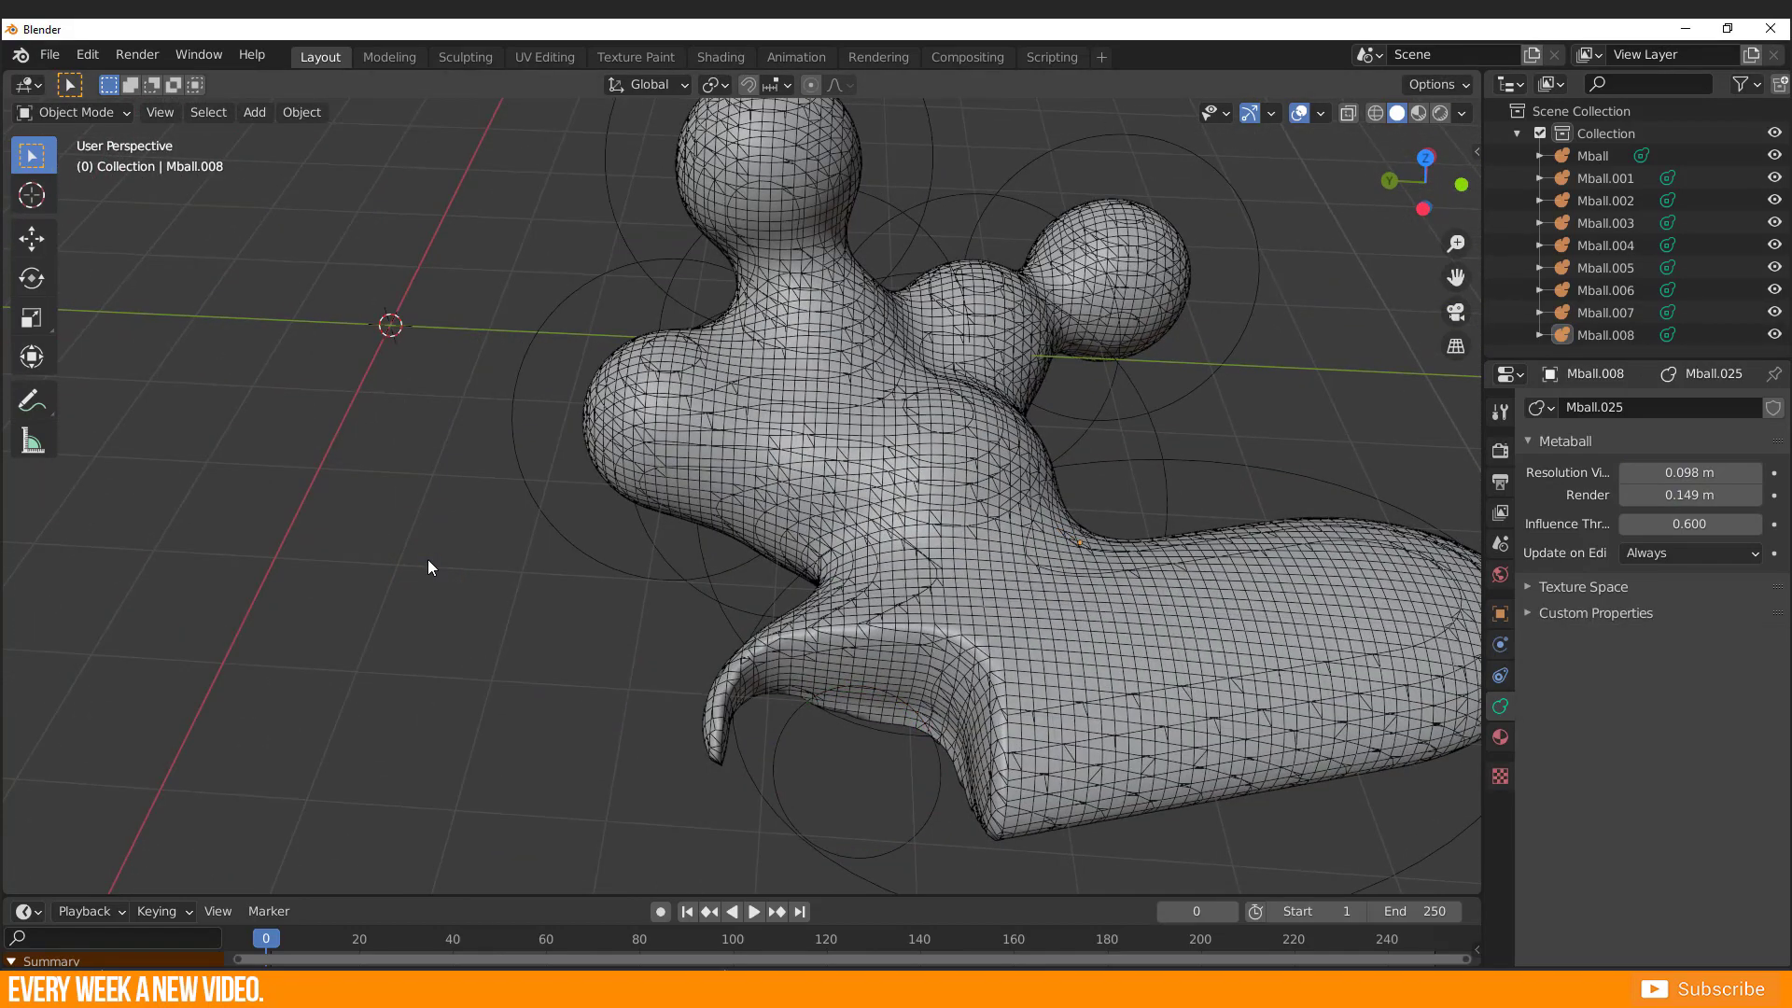
- Add a metaball ball at the 3D cursor and scale it up until it reaches the blob
{"action": "key", "text": "shift+a"}
{"action": "mouse_move", "coordinate": [428, 558]}
{"action": "left_click", "coordinate": [517, 558]}
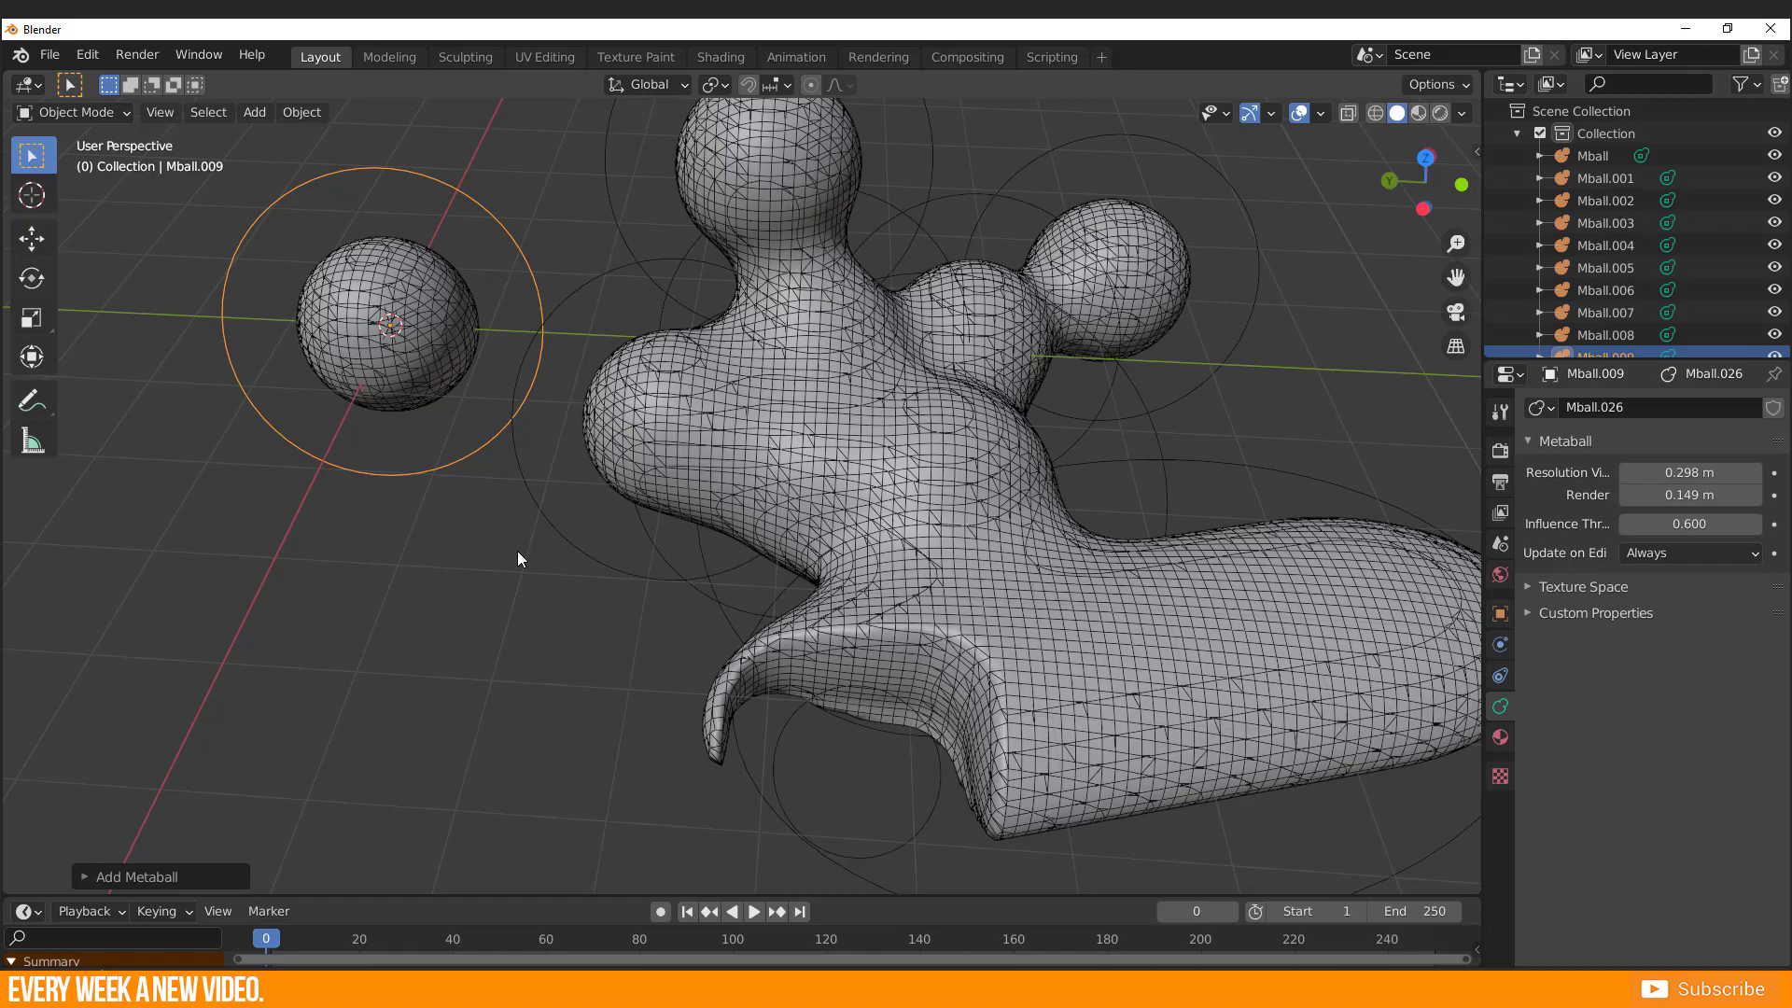
{"action": "key", "text": "s"}
{"action": "left_click", "coordinate": [842, 806]}
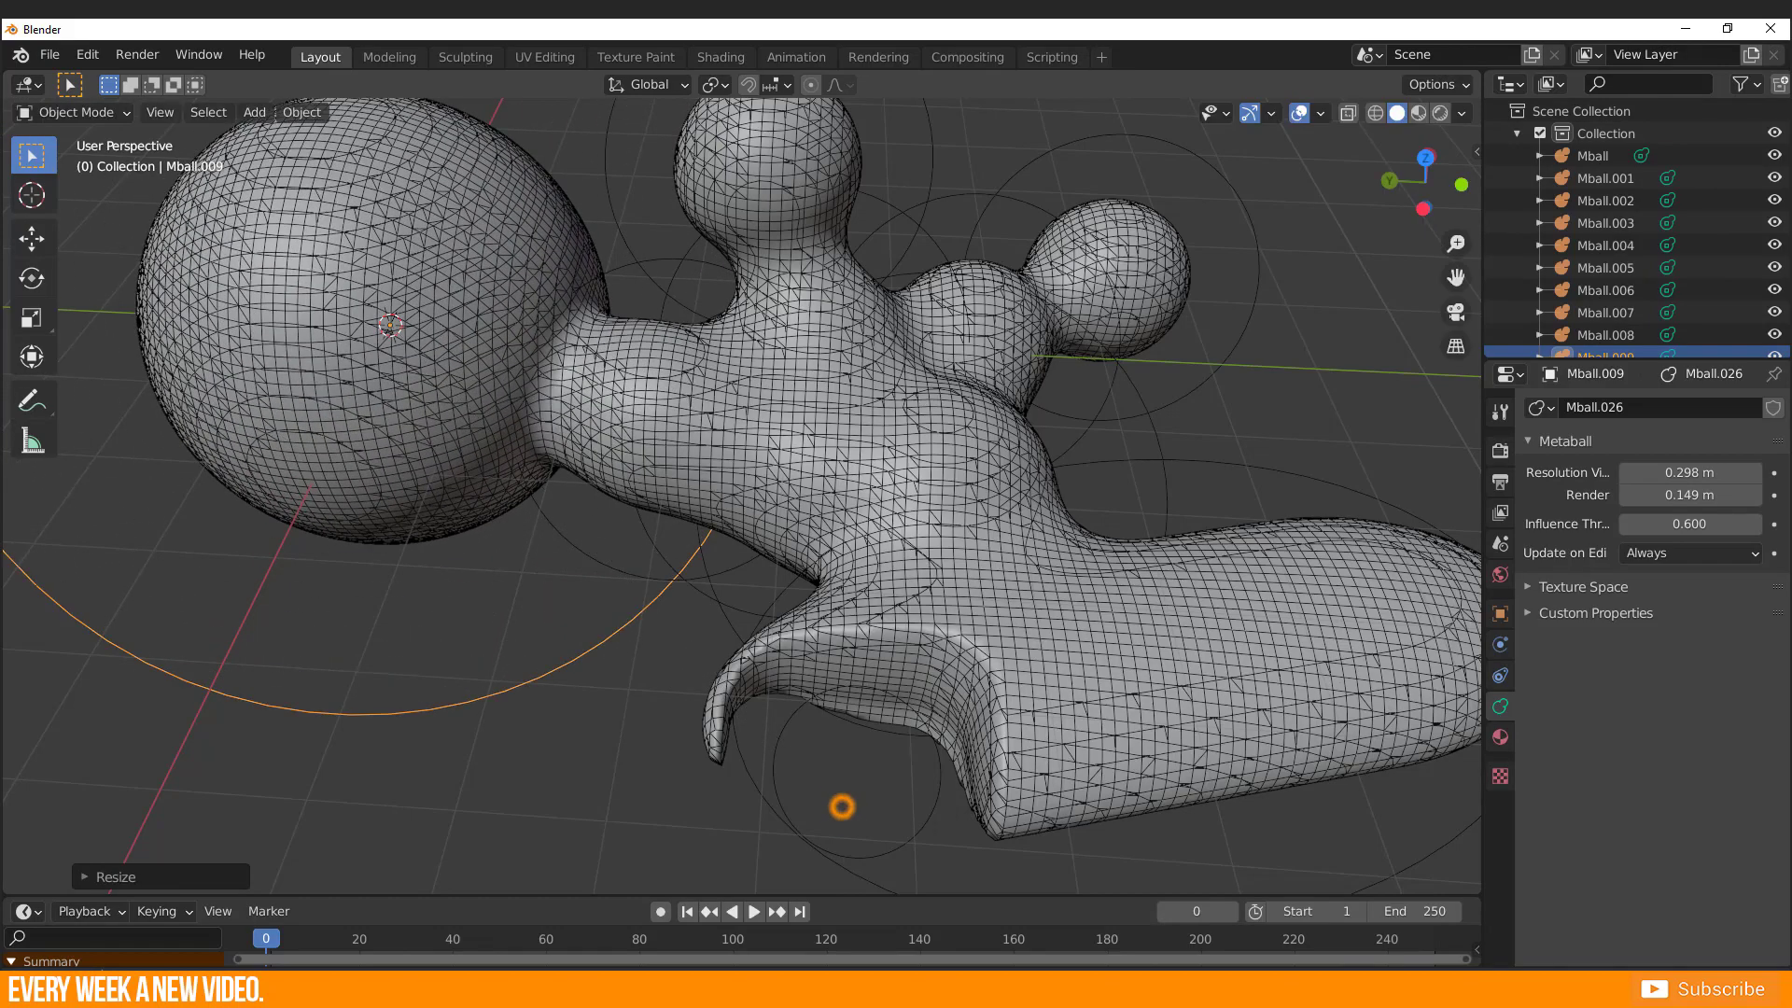
- Rename the large new ball as Cluster
{"action": "middle_click_drag", "start_coordinate": [425, 435], "coordinate": [509, 547], "text": "shift"}
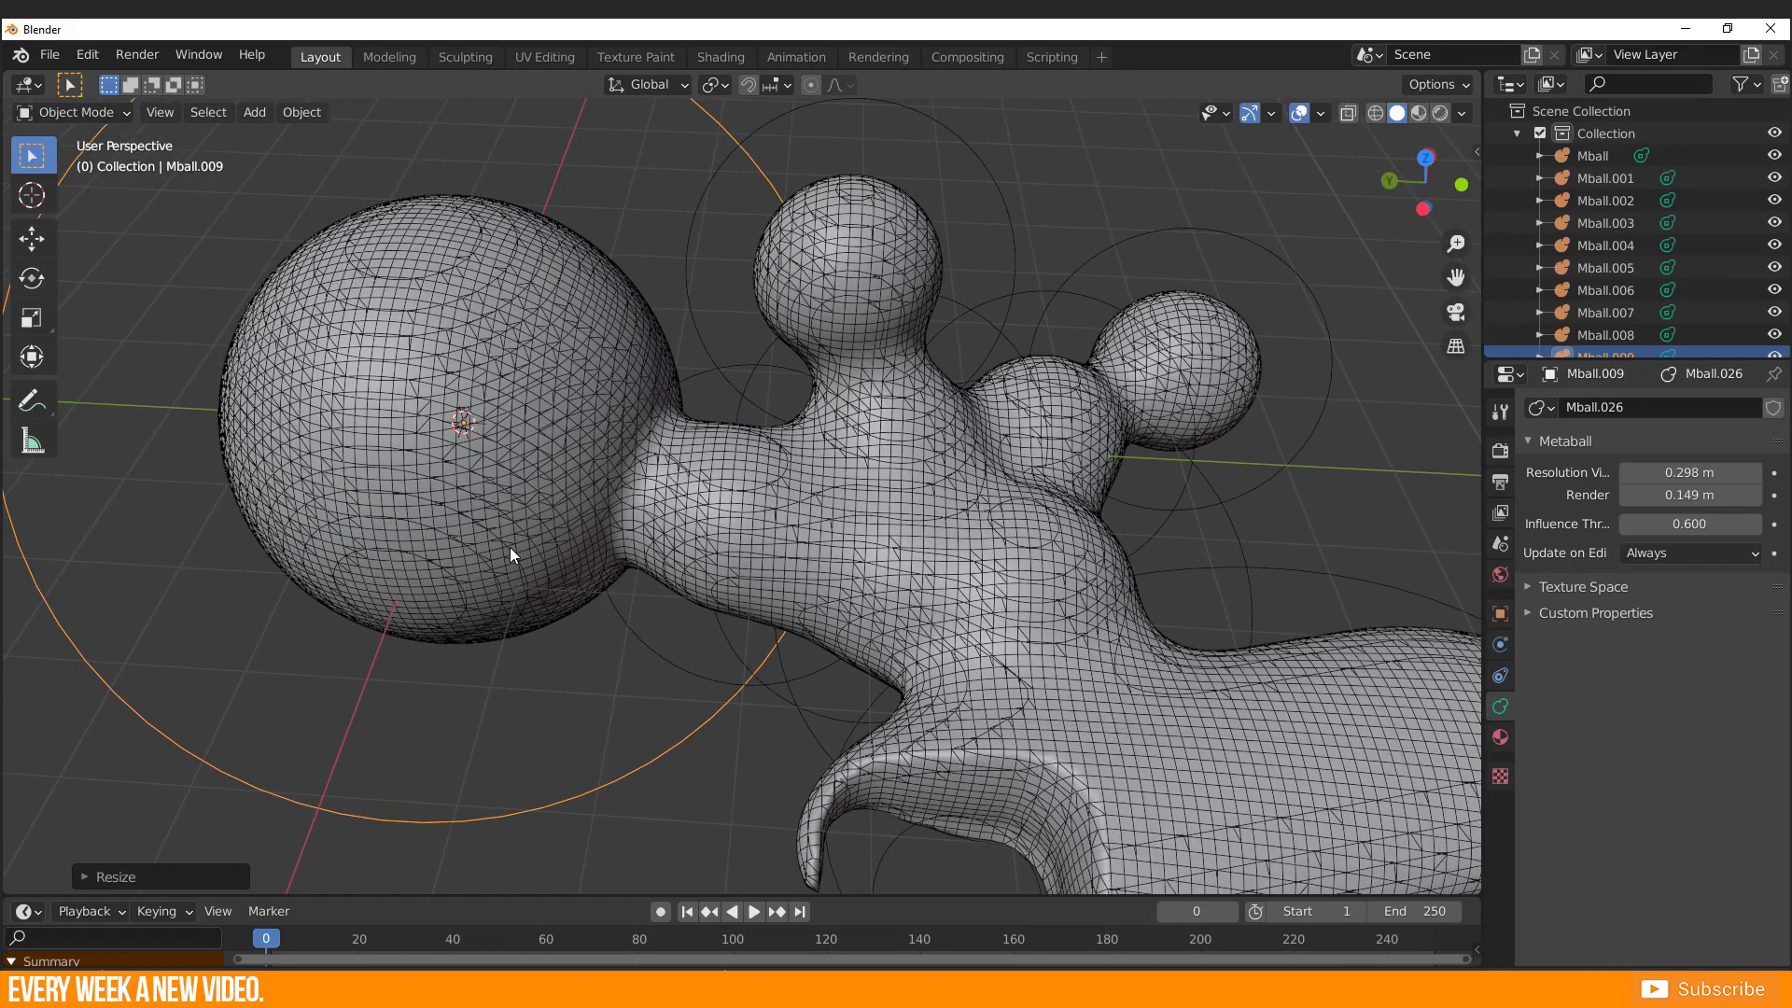
{"action": "scroll", "coordinate": [1714, 267], "scroll_direction": "down", "scroll_amount": 1}
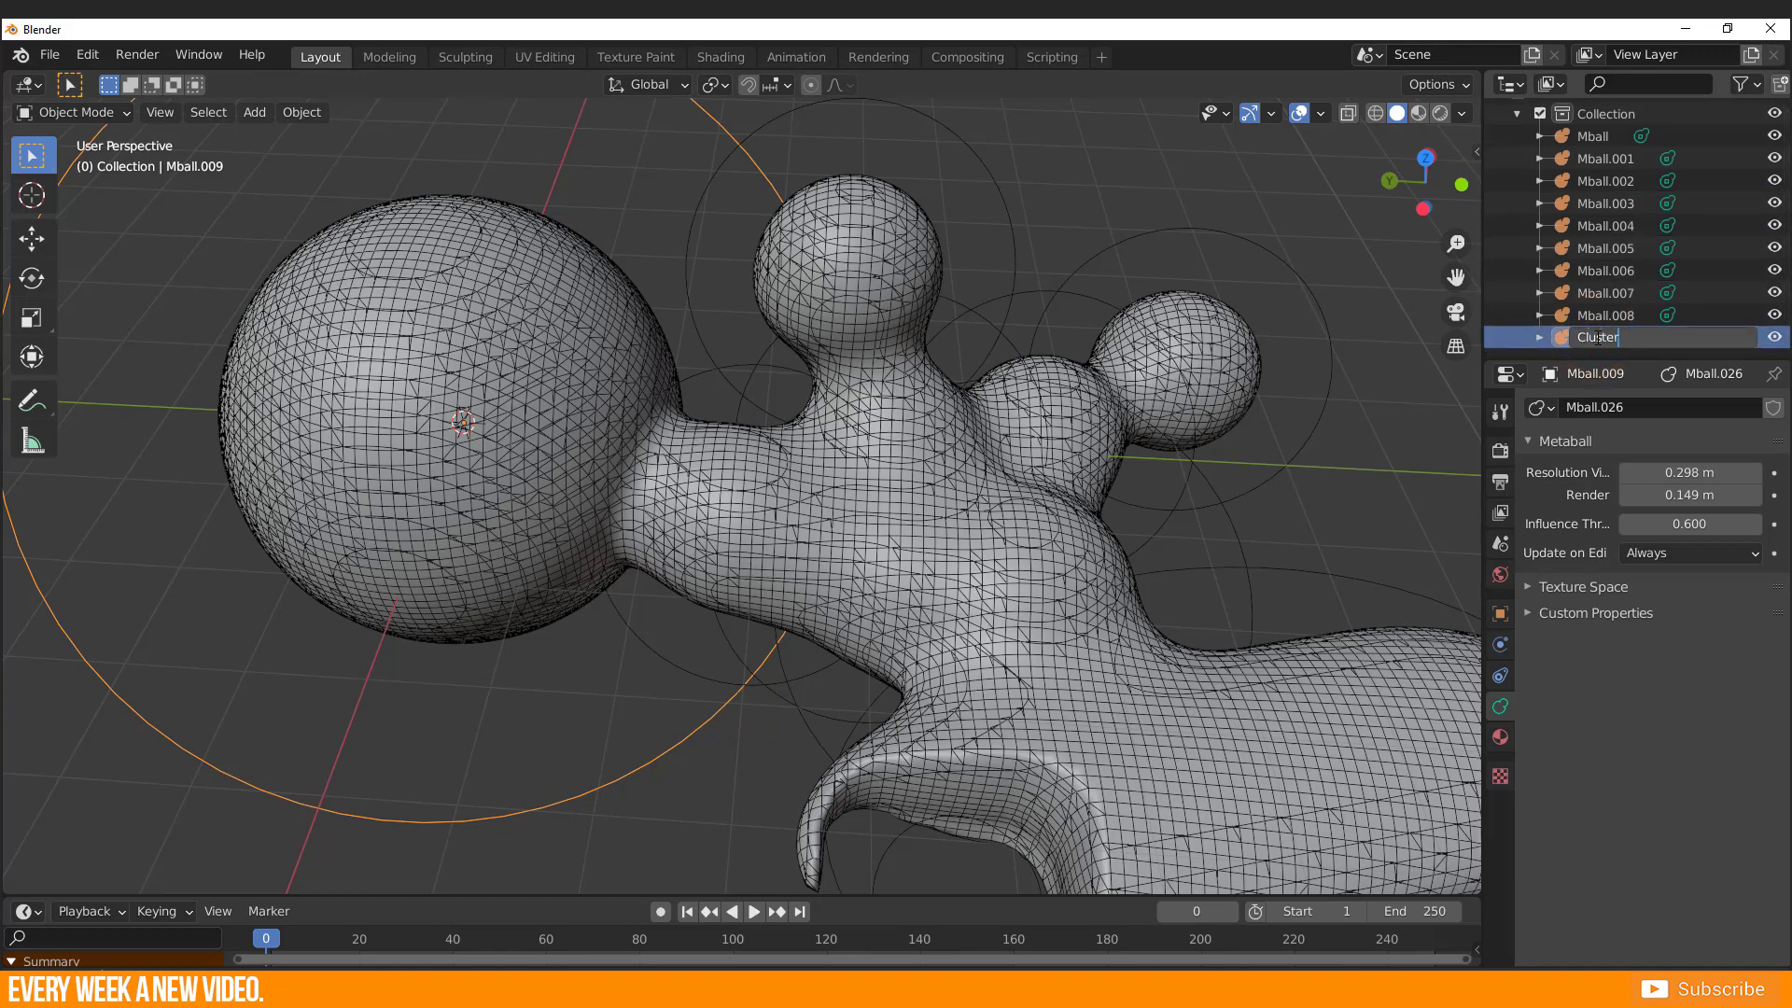
{"action": "key", "text": "Return"}
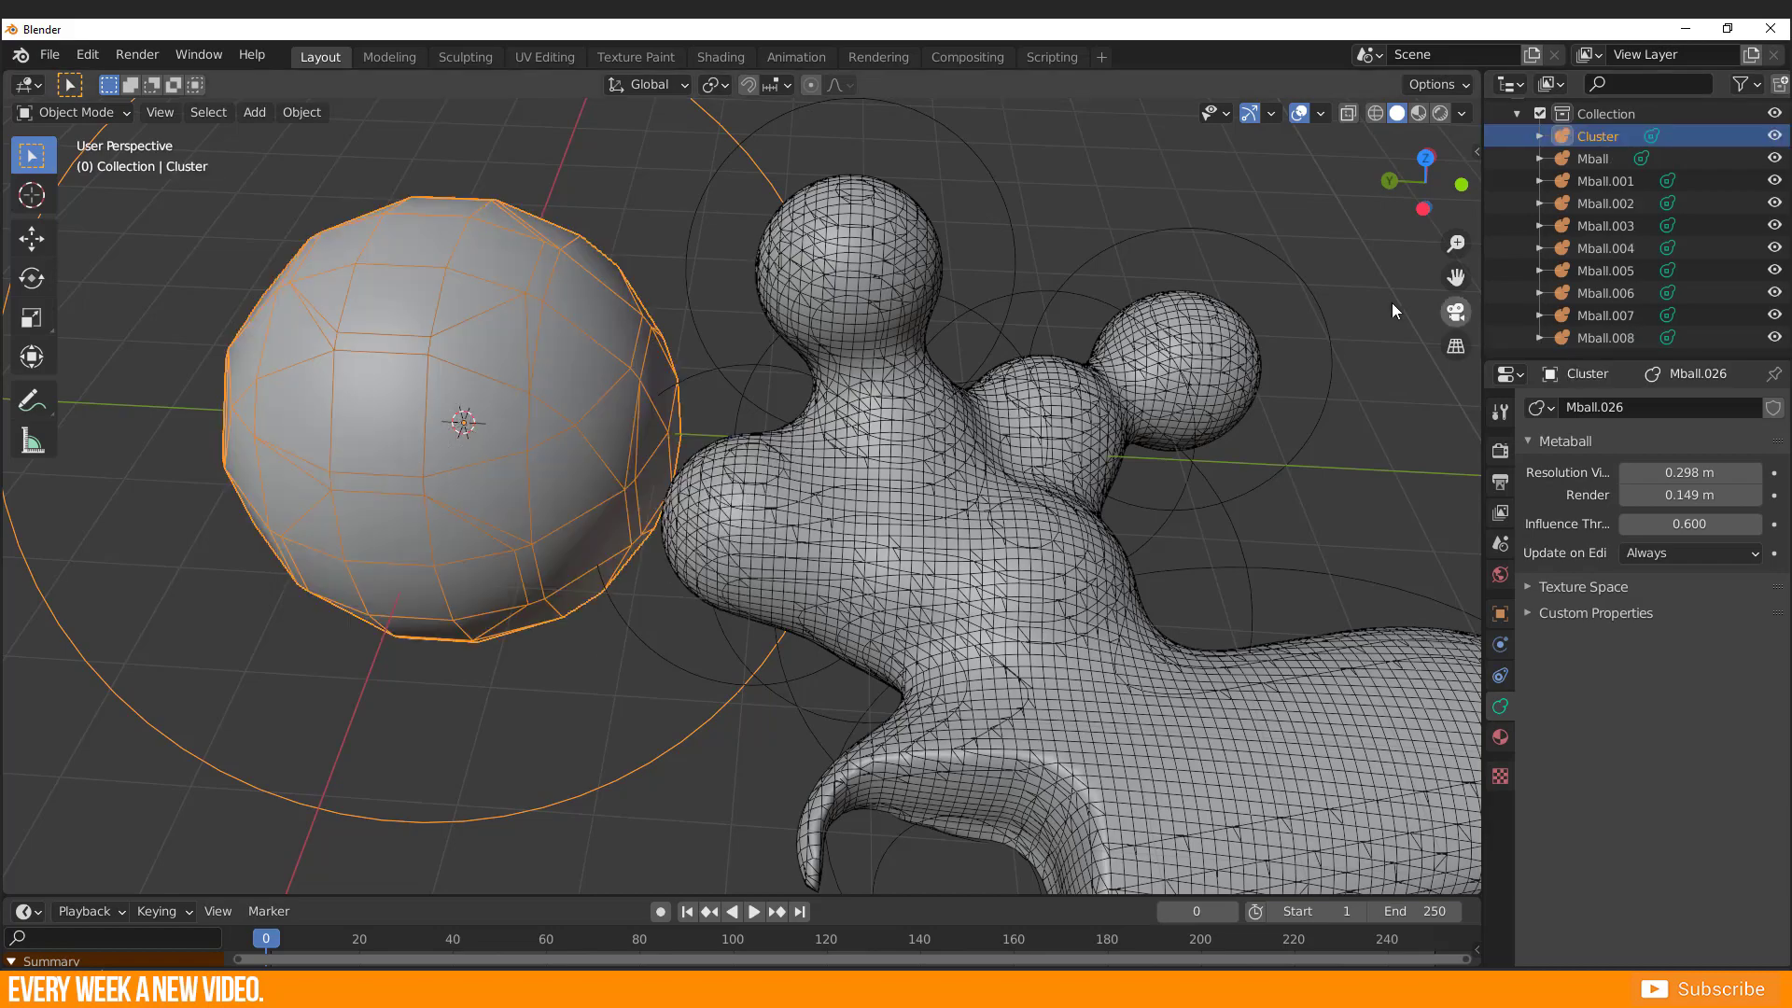
- Move the Cluster ball farther from the blob and set its viewport resolution to 0.078 m
{"action": "middle_click_drag", "start_coordinate": [564, 629], "coordinate": [581, 584]}
{"action": "key", "text": "g"}
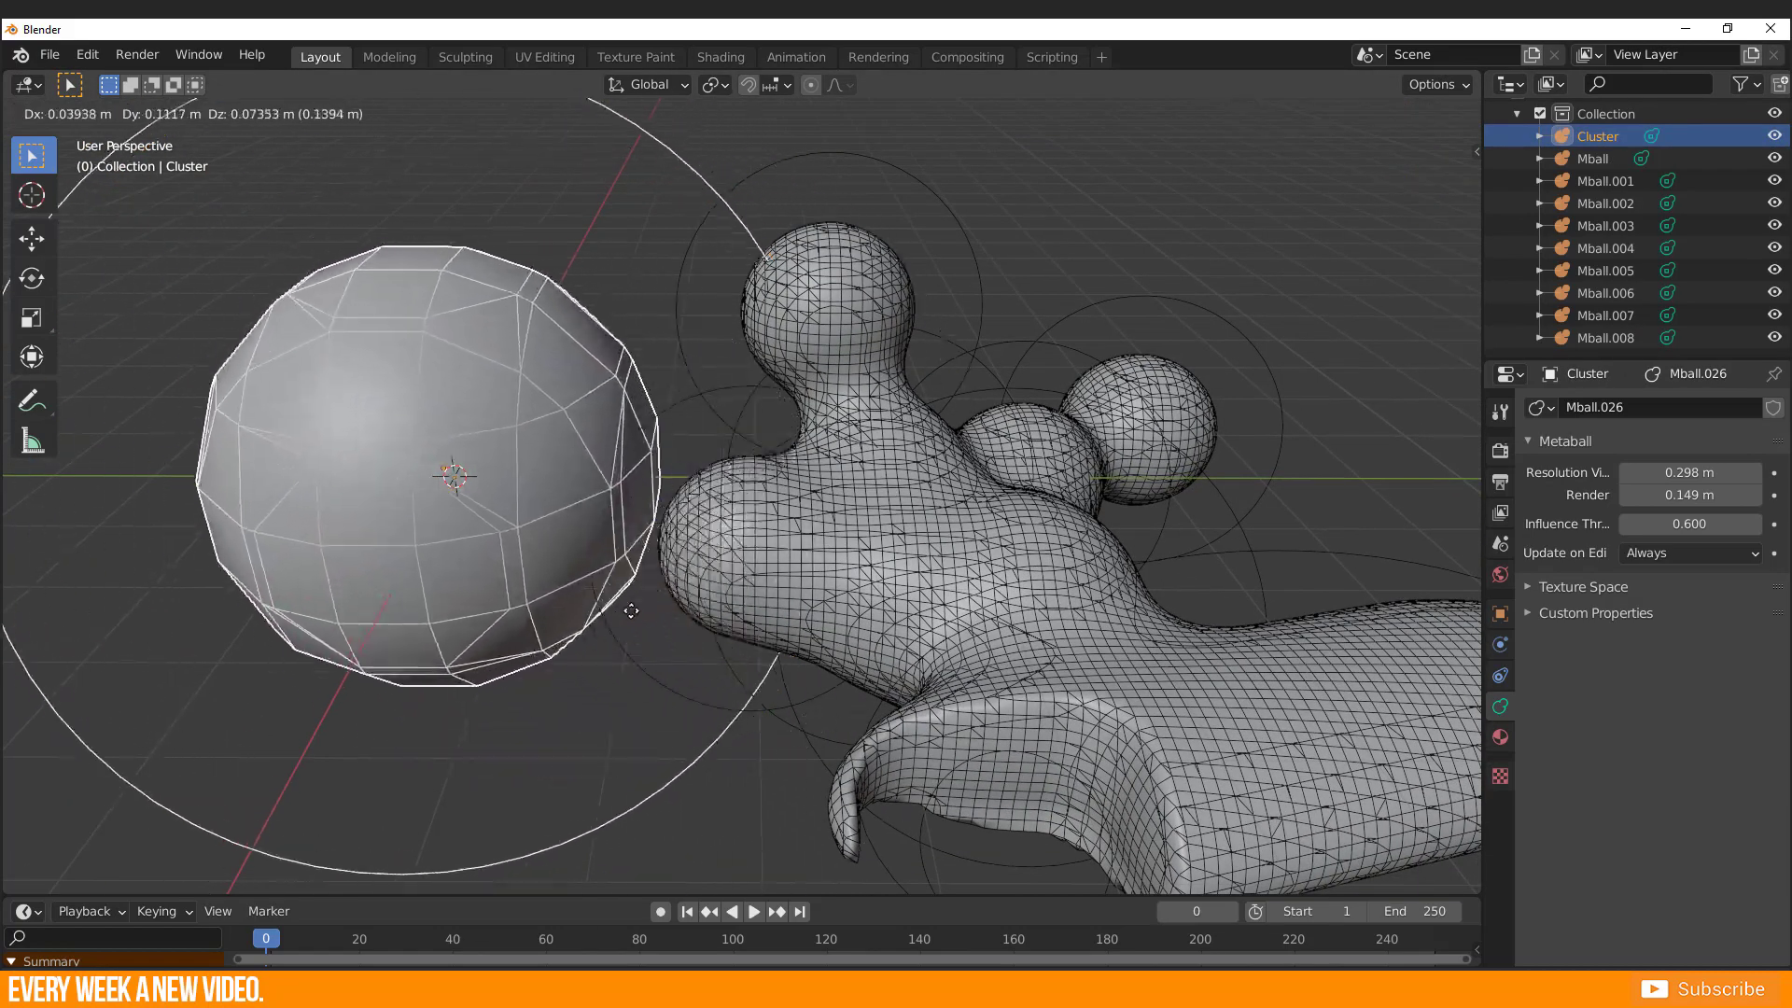
{"action": "left_click", "coordinate": [557, 584]}
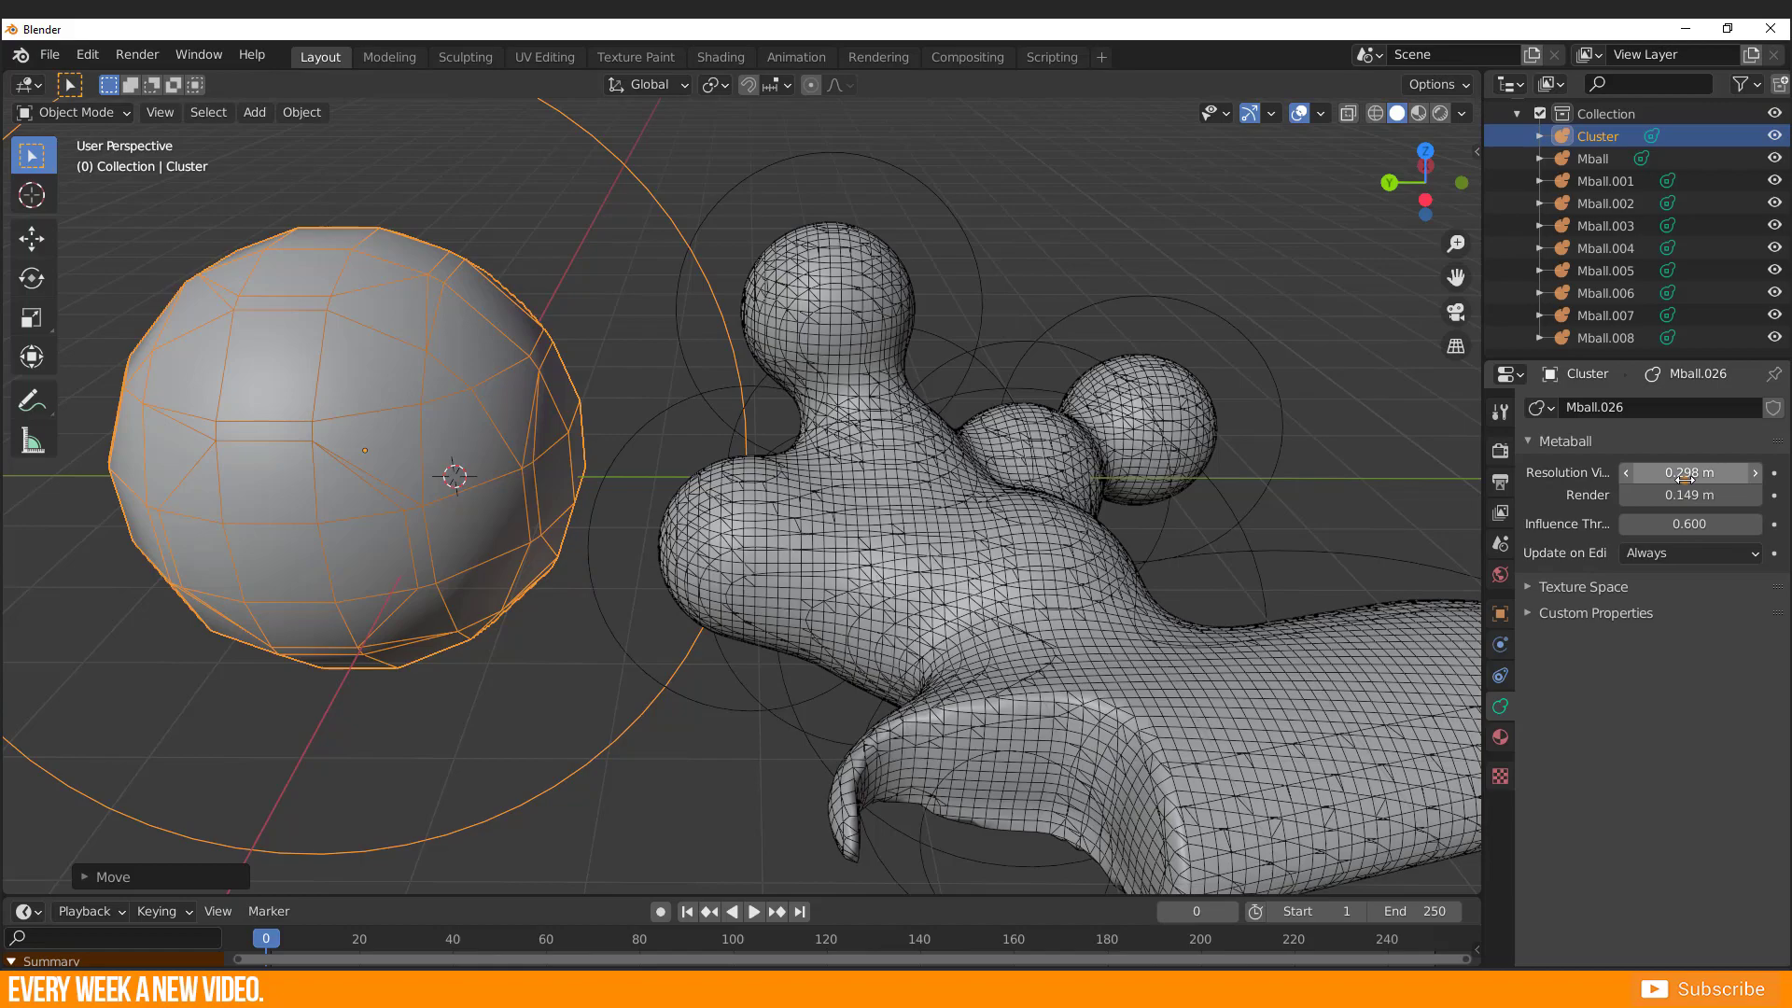
{"action": "left_click_drag", "start_coordinate": [1709, 472], "coordinate": [1643, 473]}
- Rename the Cluster ball as Cluster01, and rename it back to Cluster
{"action": "middle_click_drag", "start_coordinate": [749, 663], "coordinate": [705, 677]}
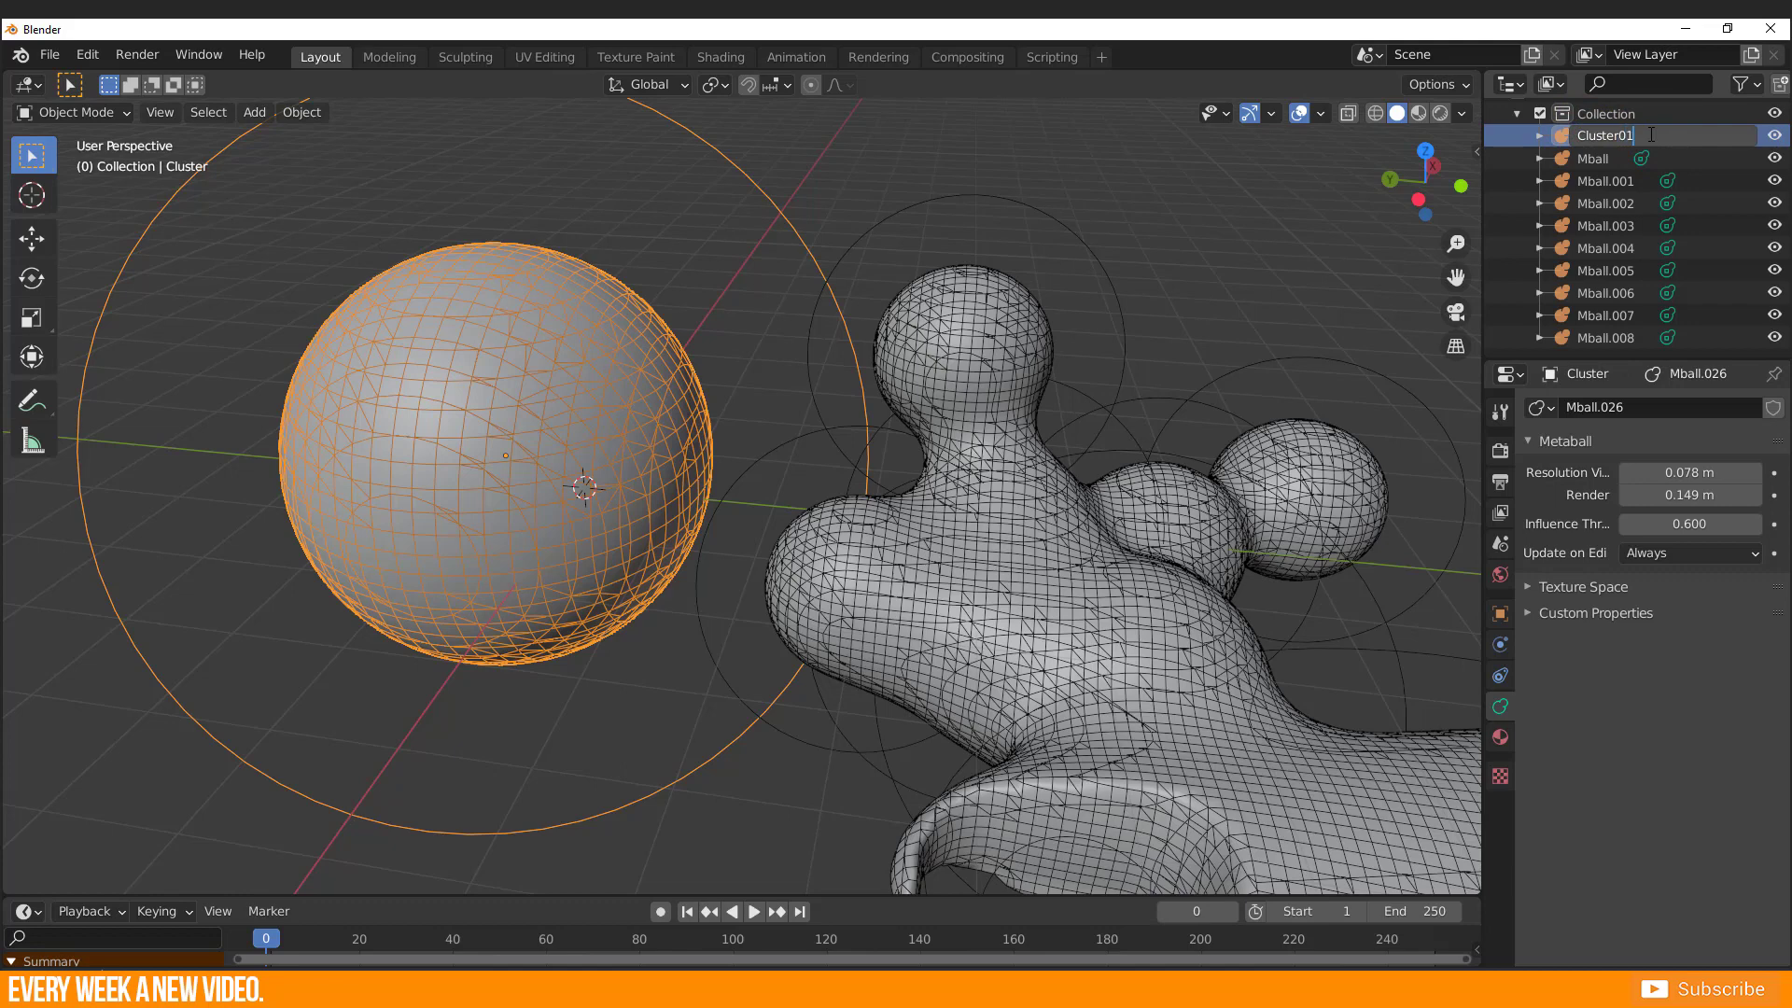
{"action": "key", "text": "Return"}
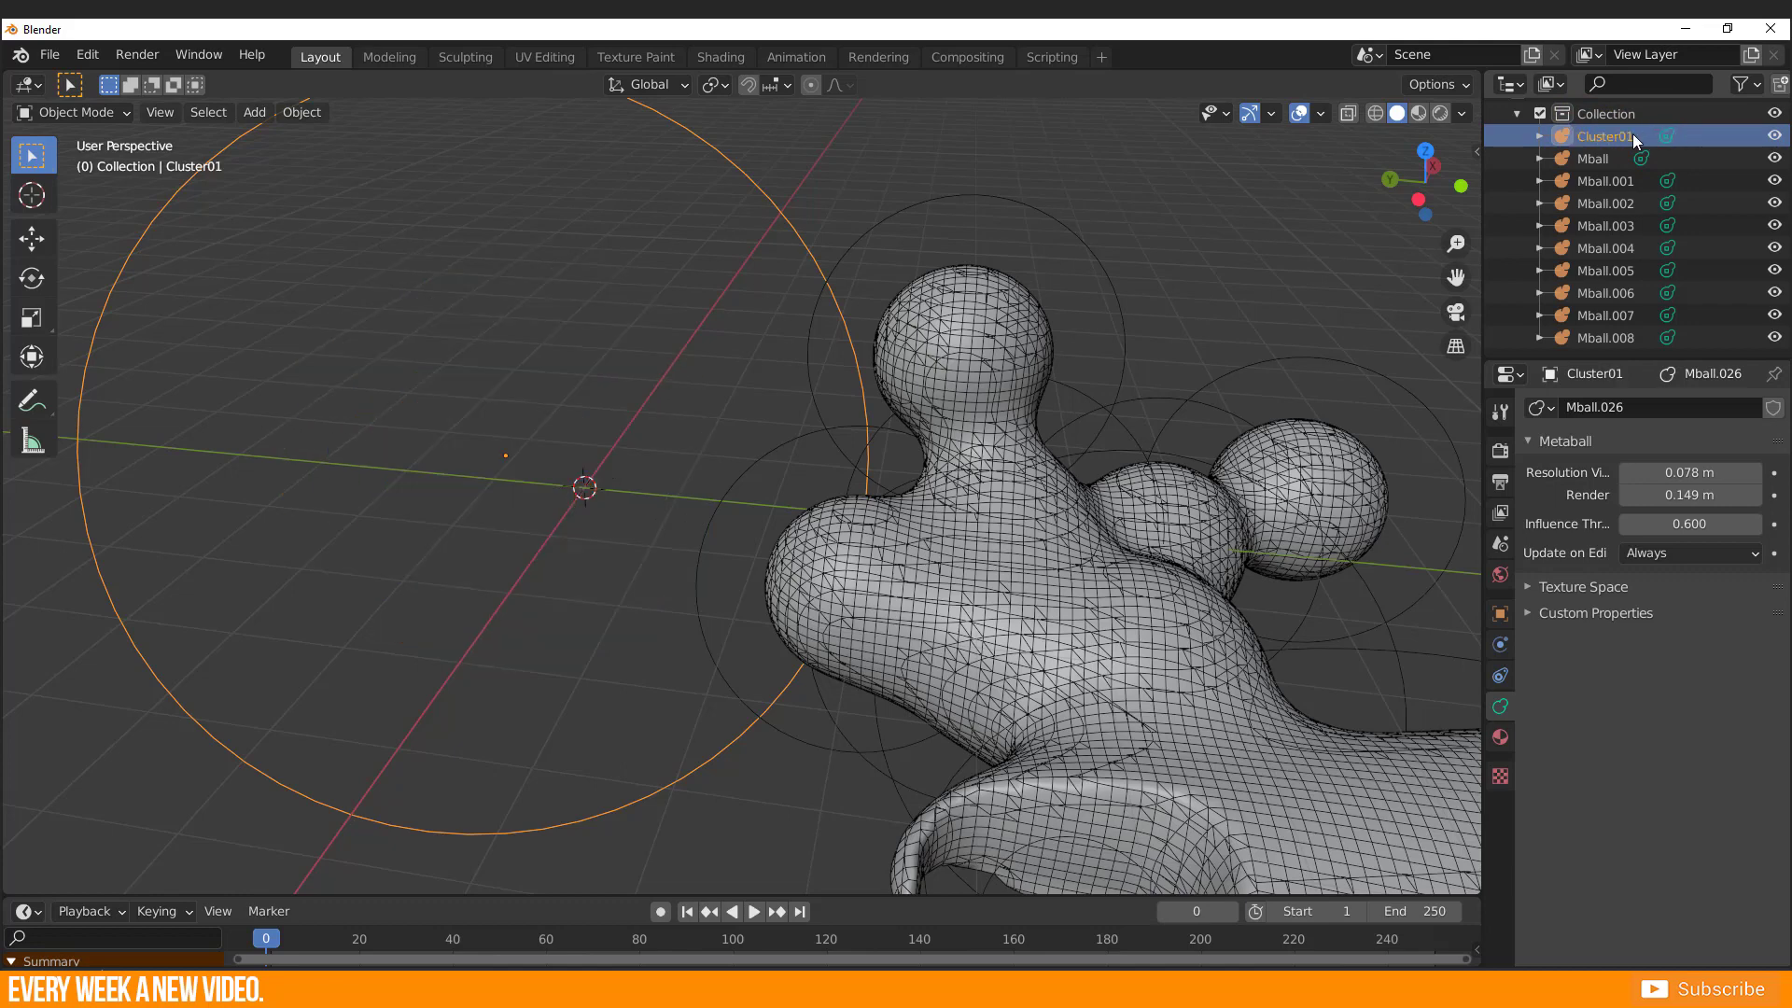
{"action": "double_click", "coordinate": [1628, 137]}
{"action": "left_click", "coordinate": [1638, 135]}
{"action": "key", "text": "BackSpace"}
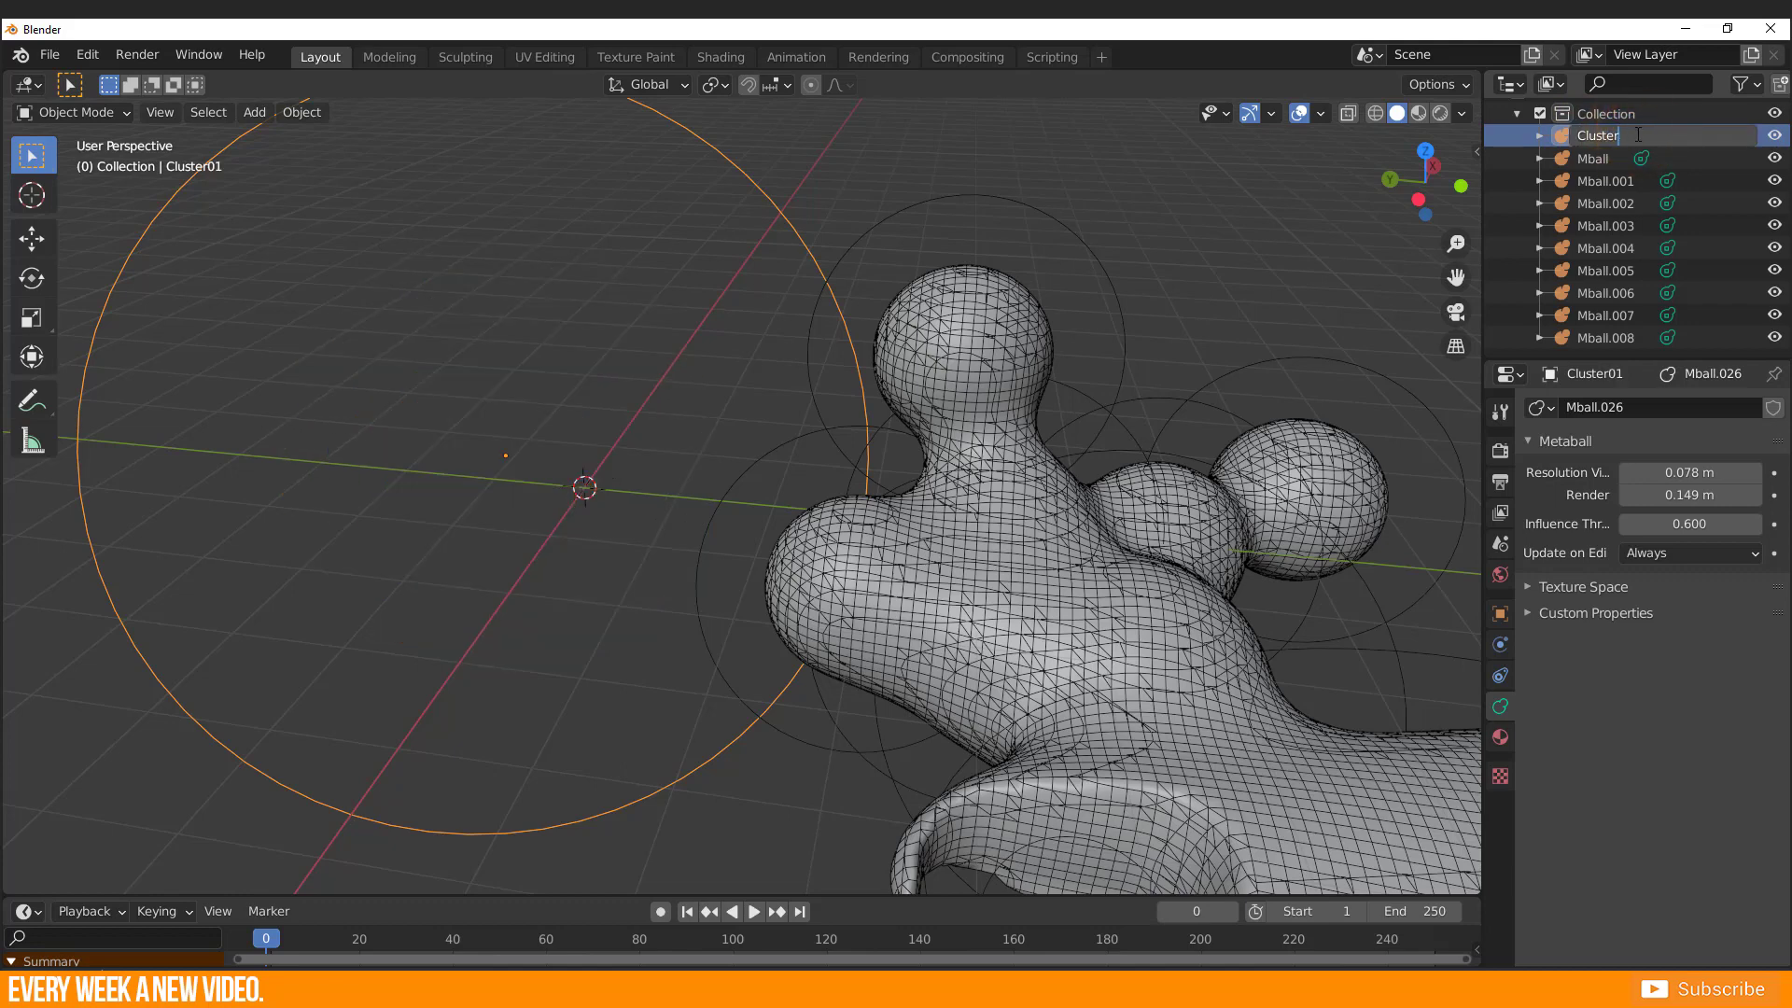
{"action": "key", "text": "Return"}
{"action": "scroll", "coordinate": [620, 426], "scroll_direction": "down", "scroll_amount": 1}
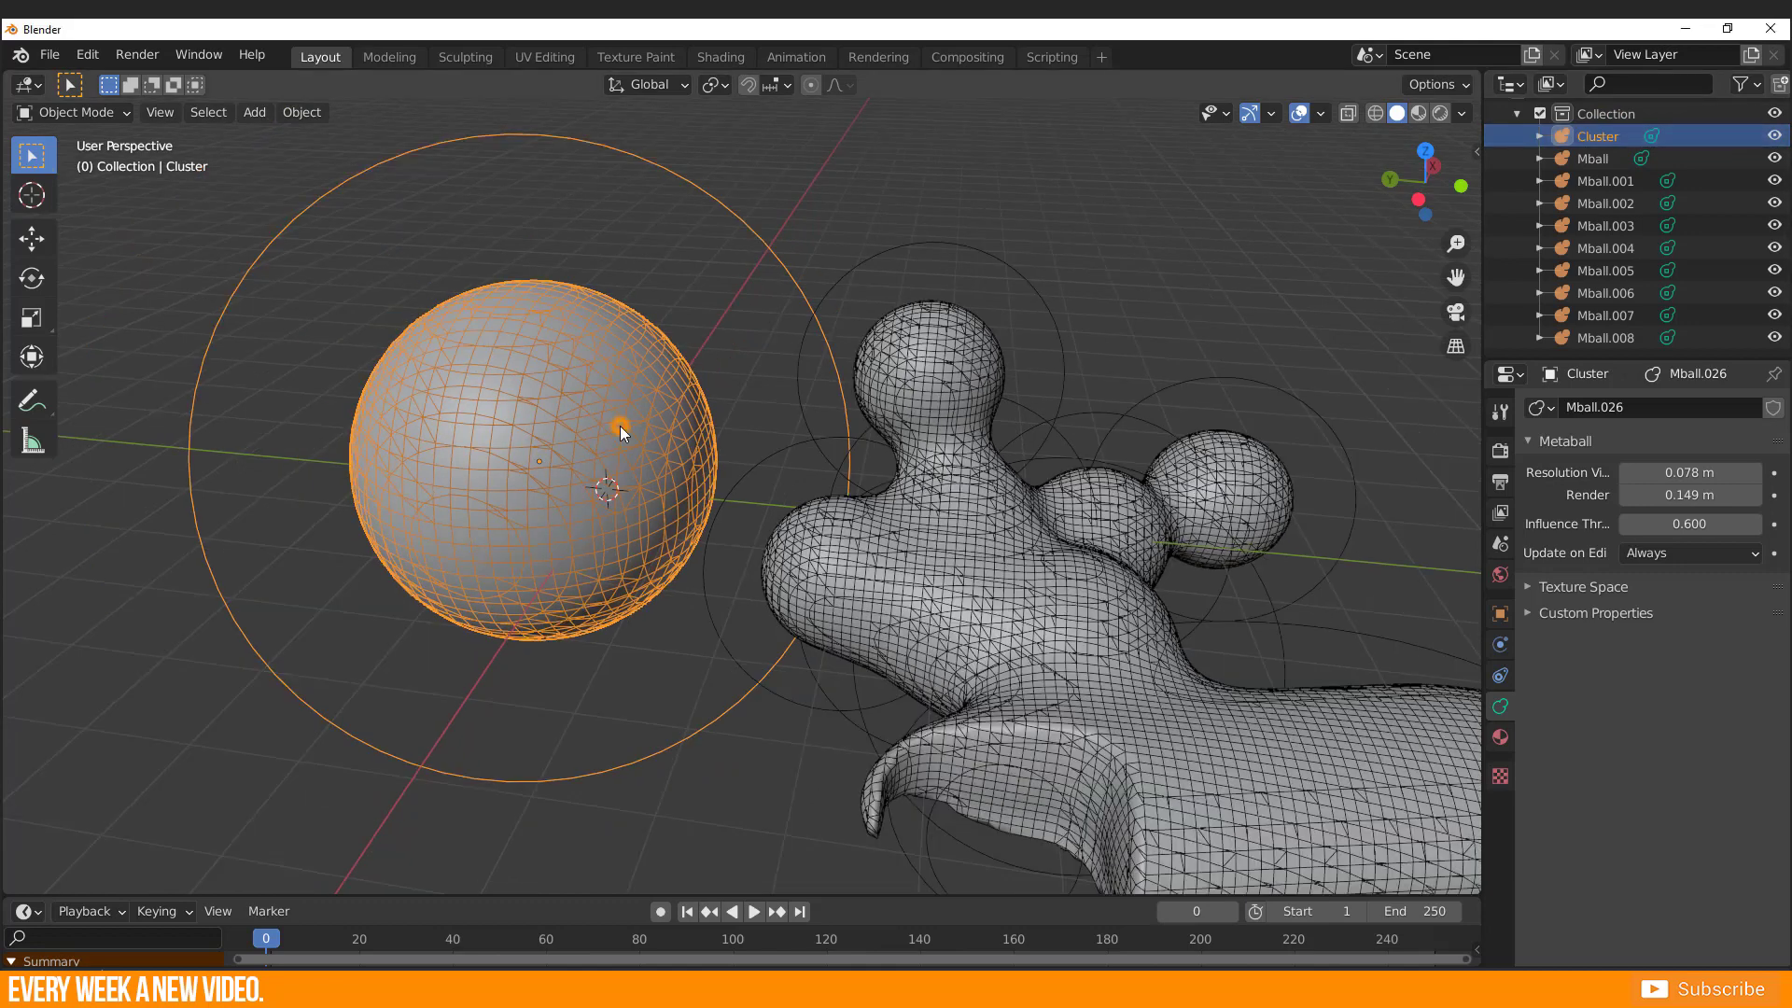
- Move the Cluster ball farther from the blob to leave a wide gap between them
{"action": "key", "text": "g"}
{"action": "left_click", "coordinate": [418, 461]}
{"action": "left_click", "coordinate": [634, 696]}
- Add a metaball ball between Cluster and the blob, enlarge it until it reaches both, and delete it
{"action": "key", "text": "shift+a"}
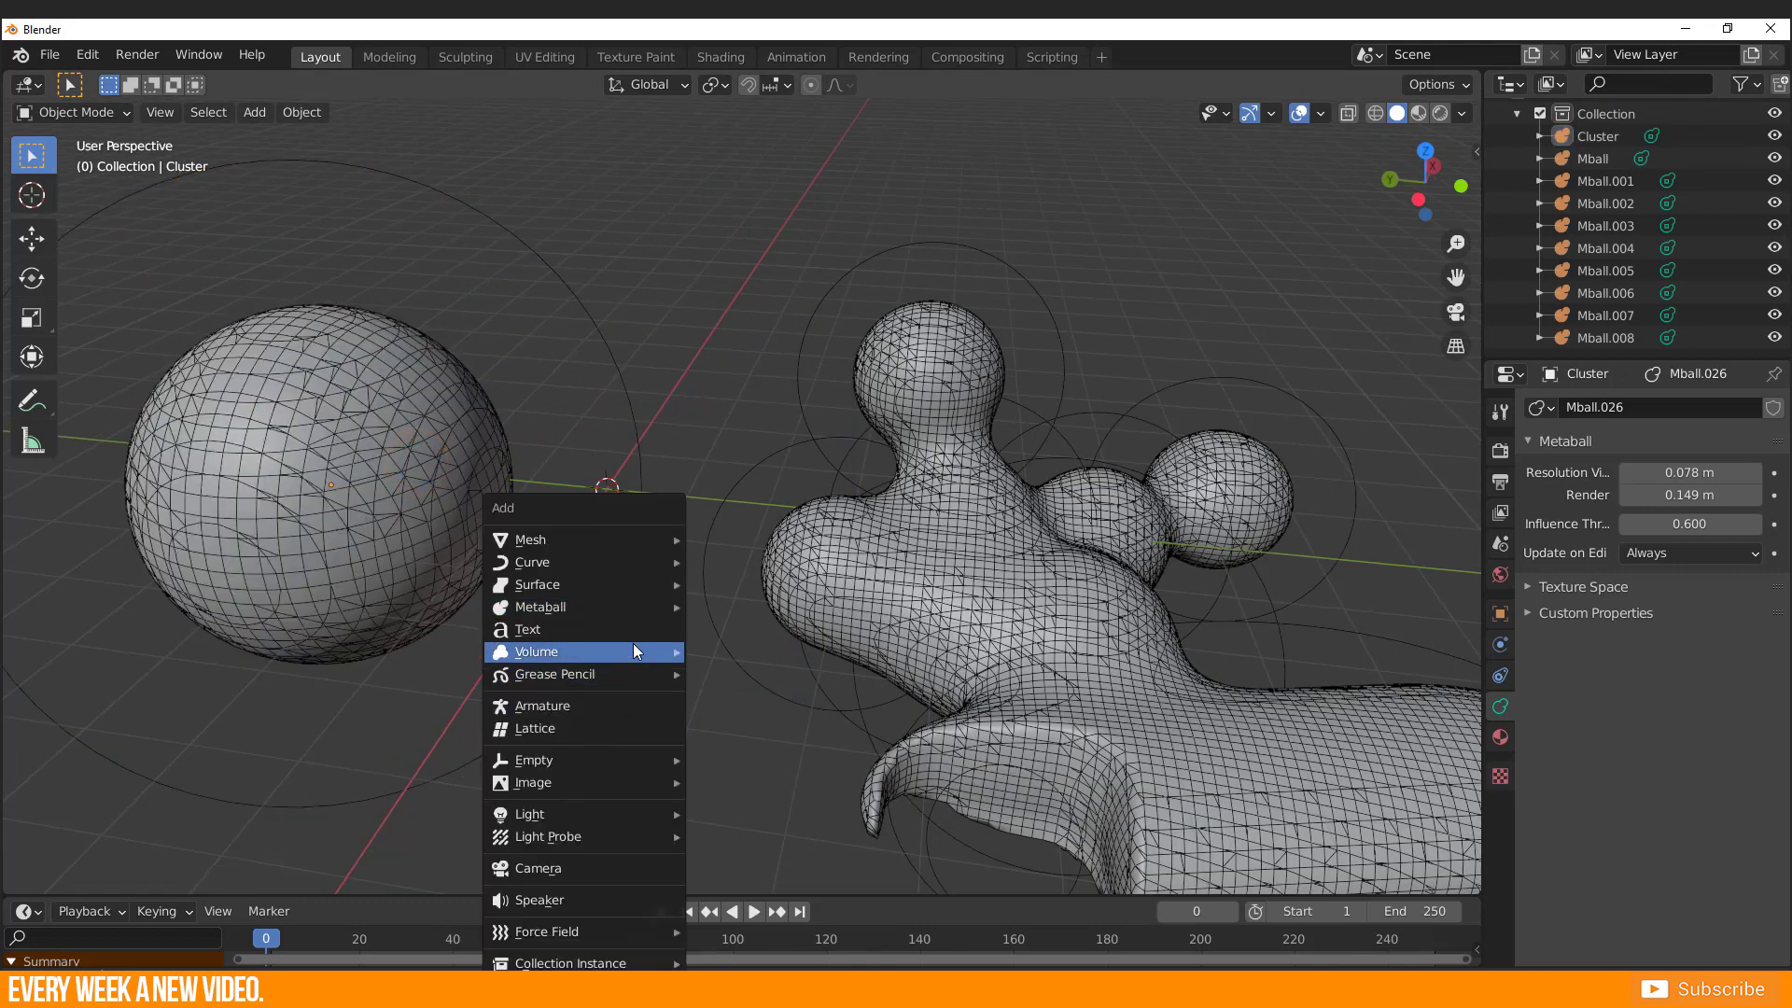
{"action": "mouse_move", "coordinate": [629, 590]}
{"action": "left_click", "coordinate": [734, 606]}
{"action": "key", "text": "s"}
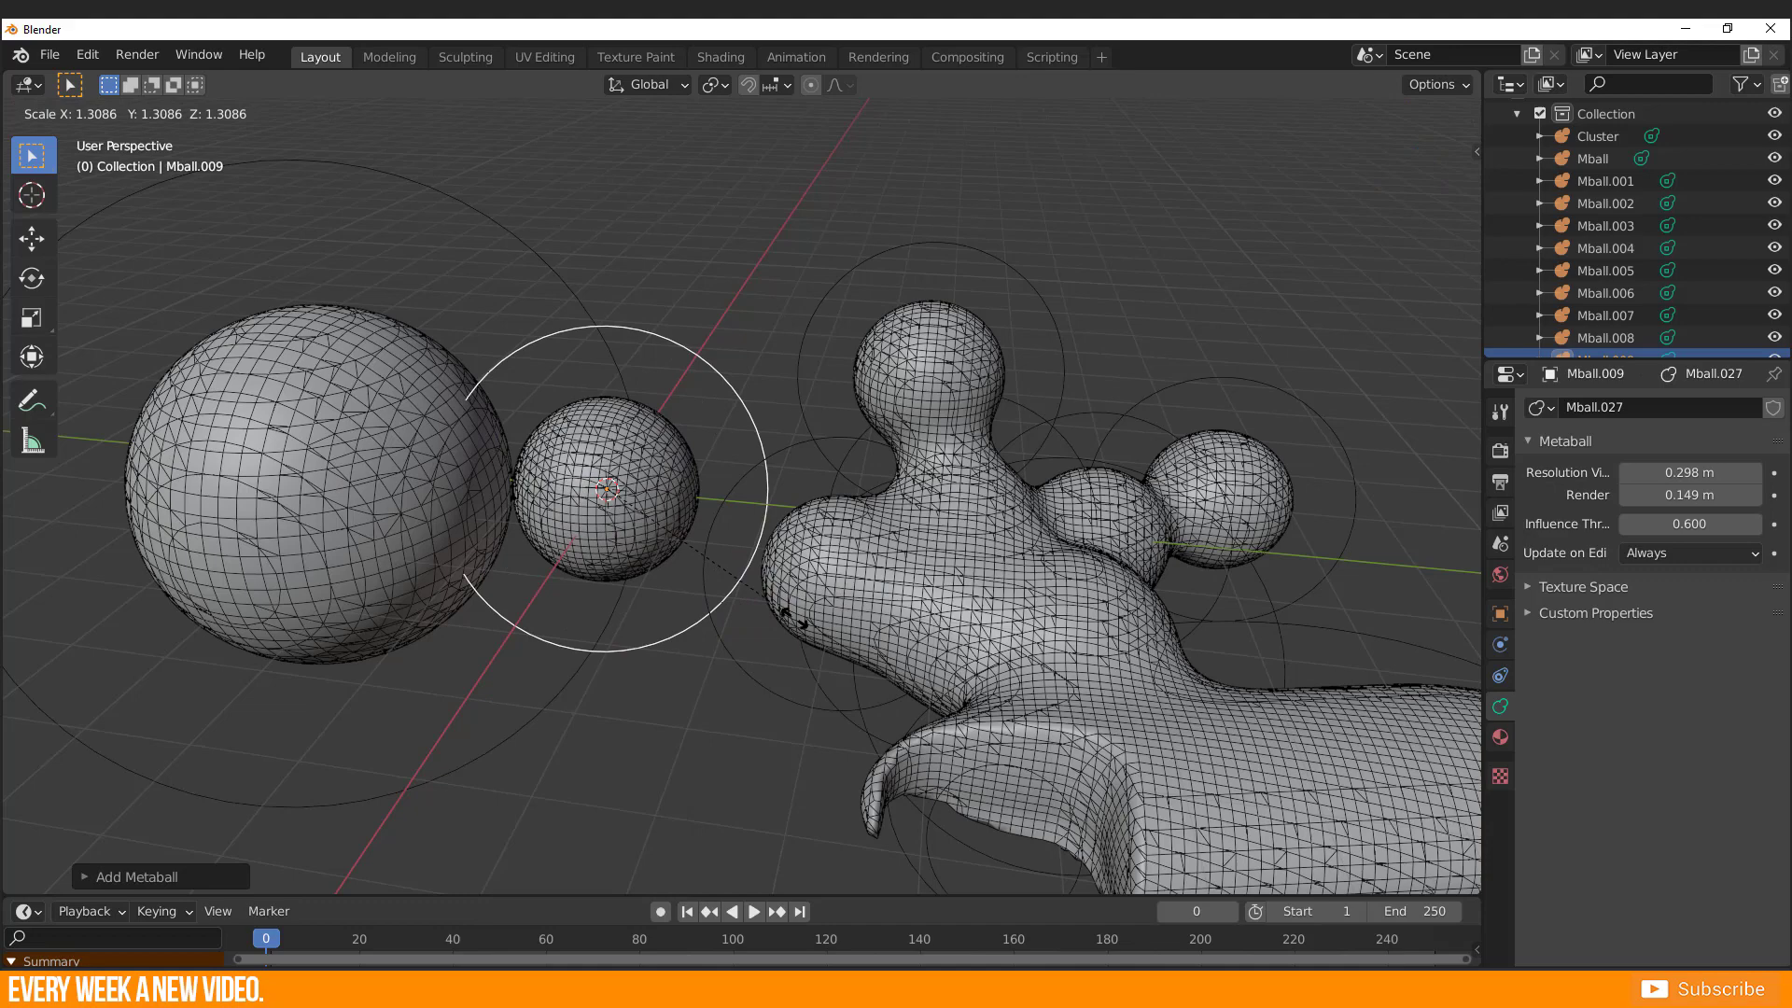
{"action": "left_click", "coordinate": [738, 541]}
{"action": "key", "text": "g"}
{"action": "left_click", "coordinate": [753, 630]}
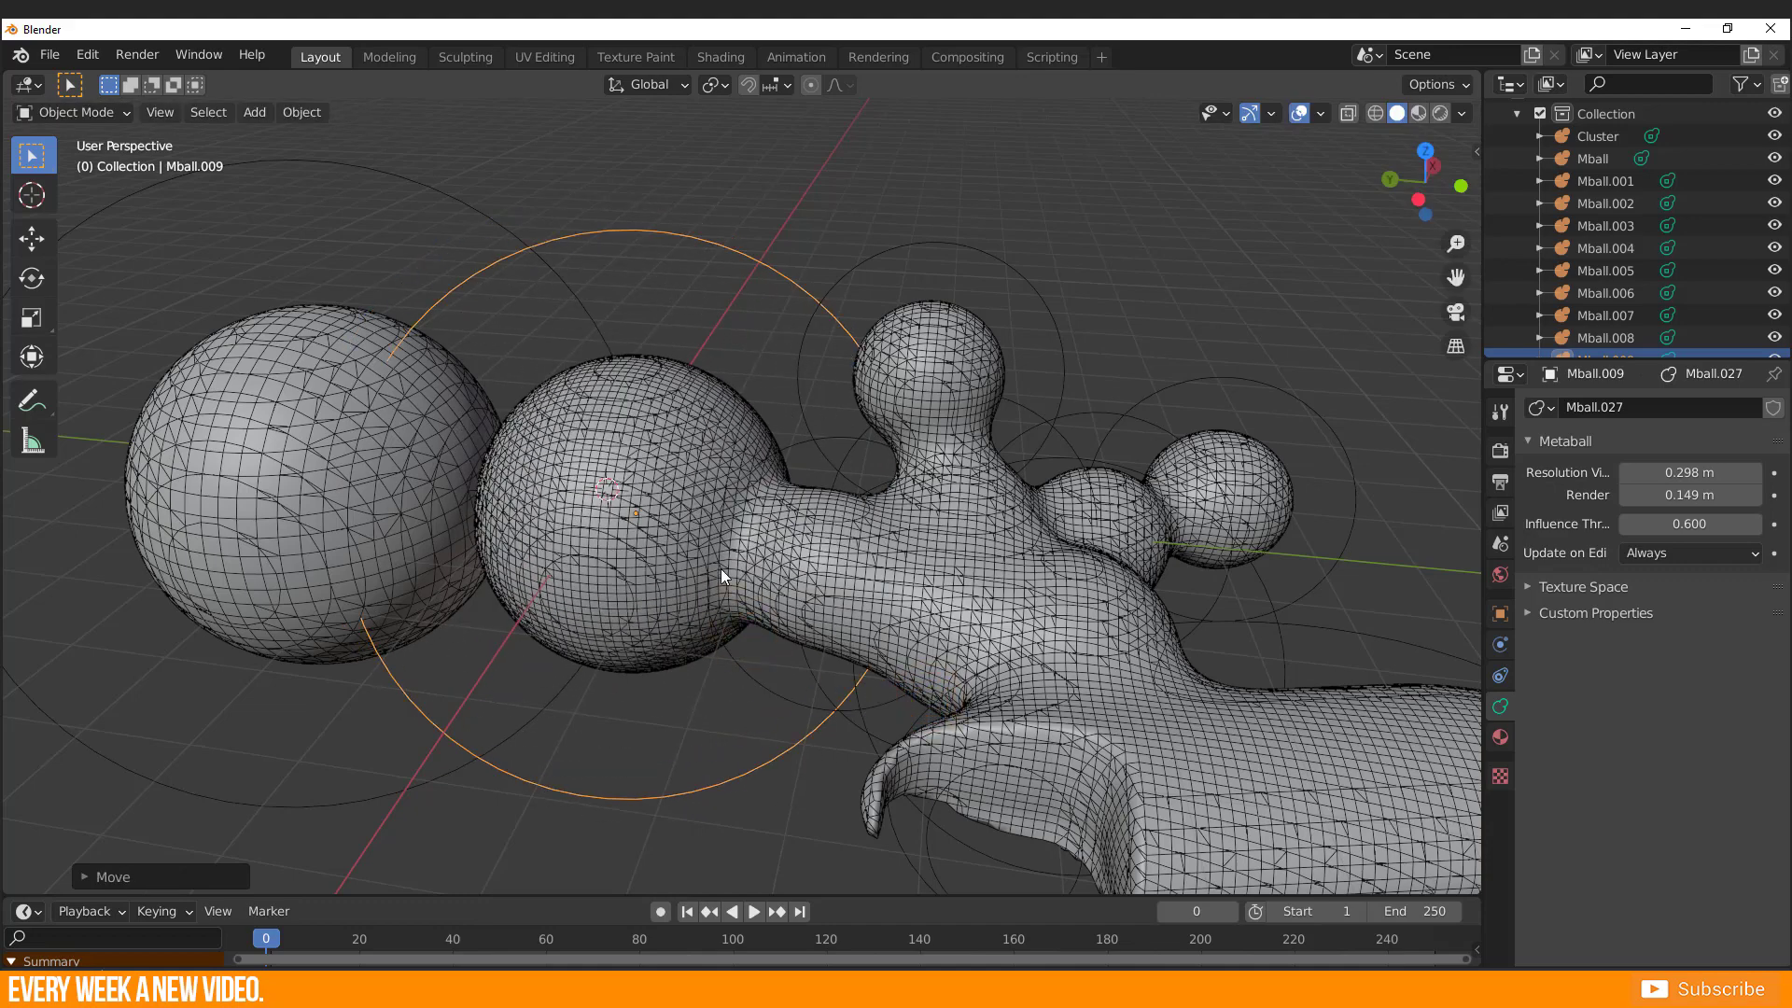
{"action": "key", "text": "Delete"}
- Duplicate the Cluster ball, scale the copy down, and place it partly overlapping the original on the side facing the blob
{"action": "left_click", "coordinate": [403, 533]}
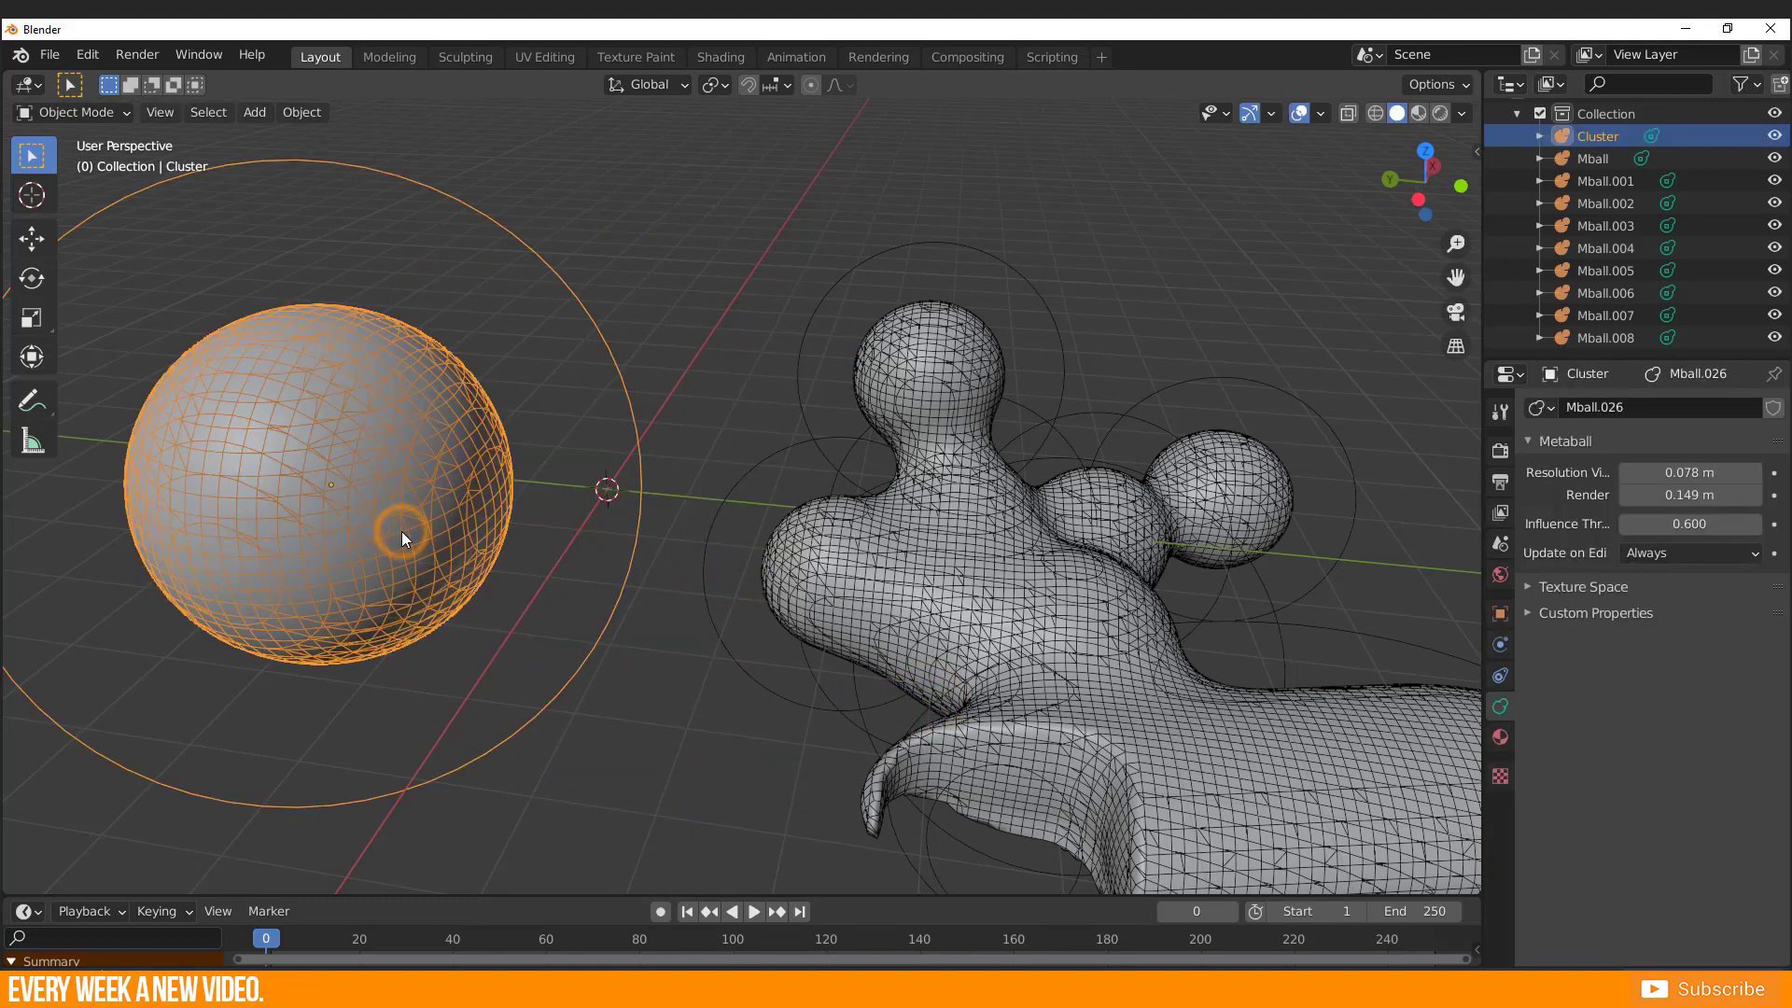
{"action": "key", "text": "shift+d"}
{"action": "left_click", "coordinate": [550, 437]}
{"action": "key", "text": "s"}
{"action": "left_click", "coordinate": [772, 600]}
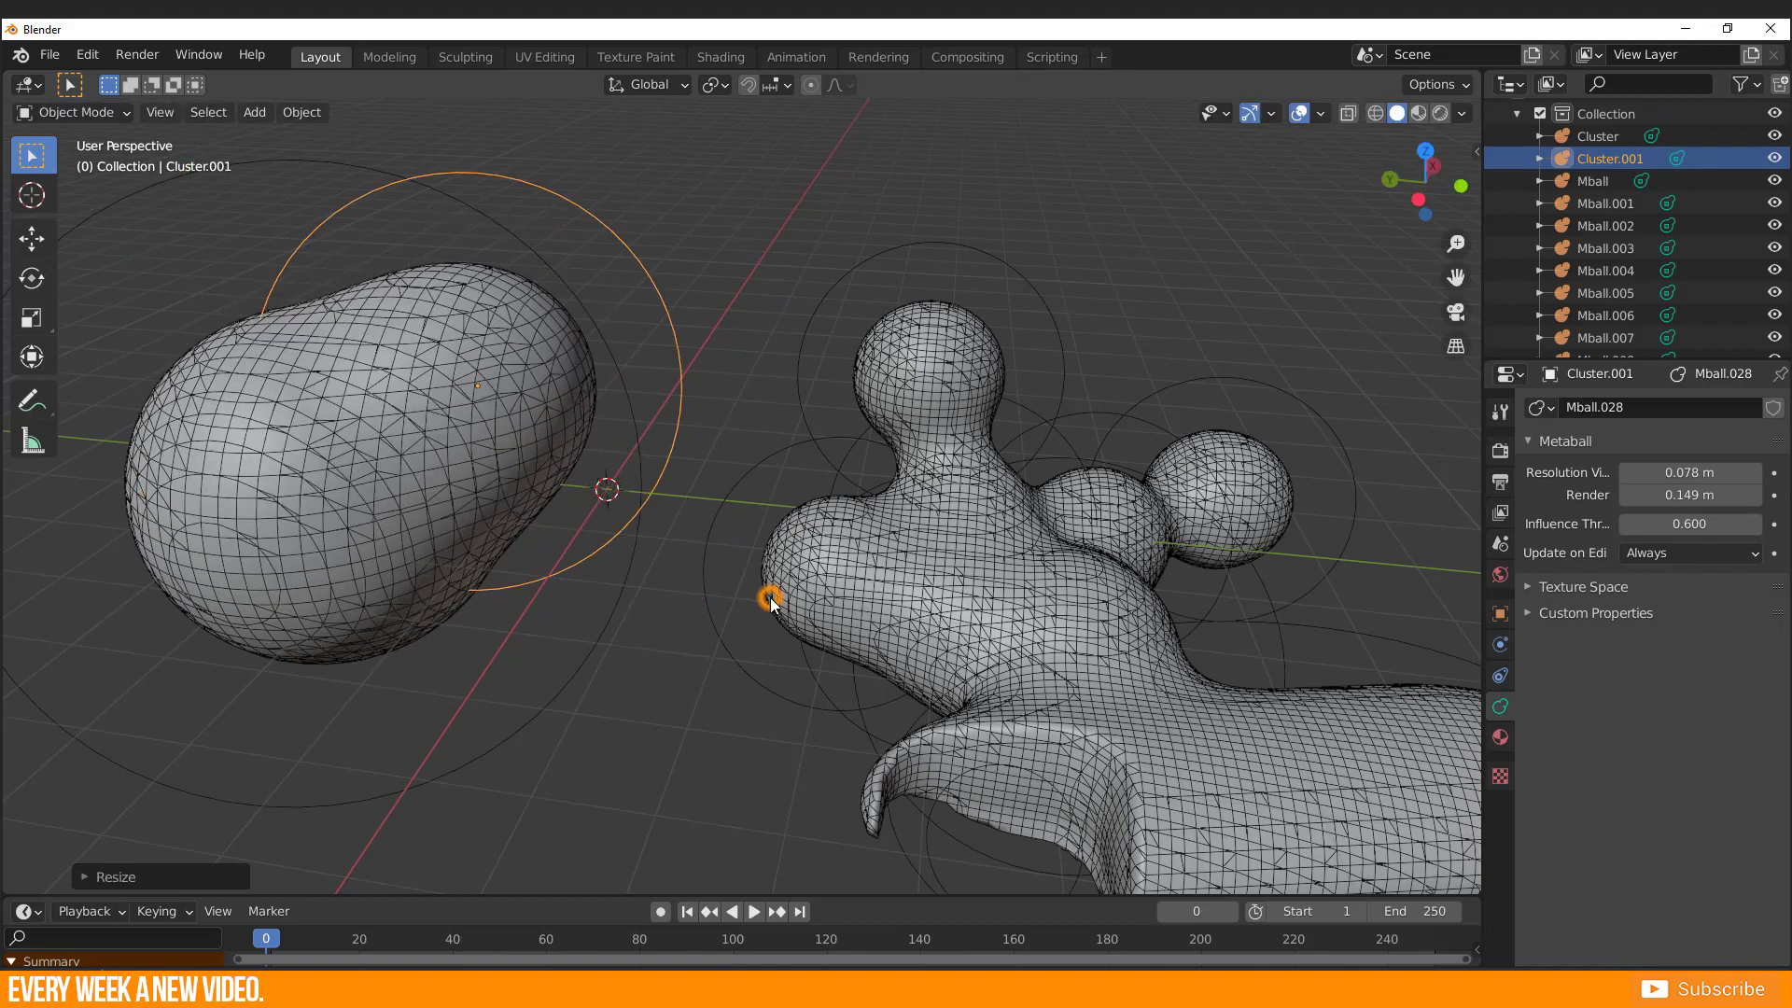
{"action": "key", "text": "g"}
{"action": "left_click", "coordinate": [840, 625]}
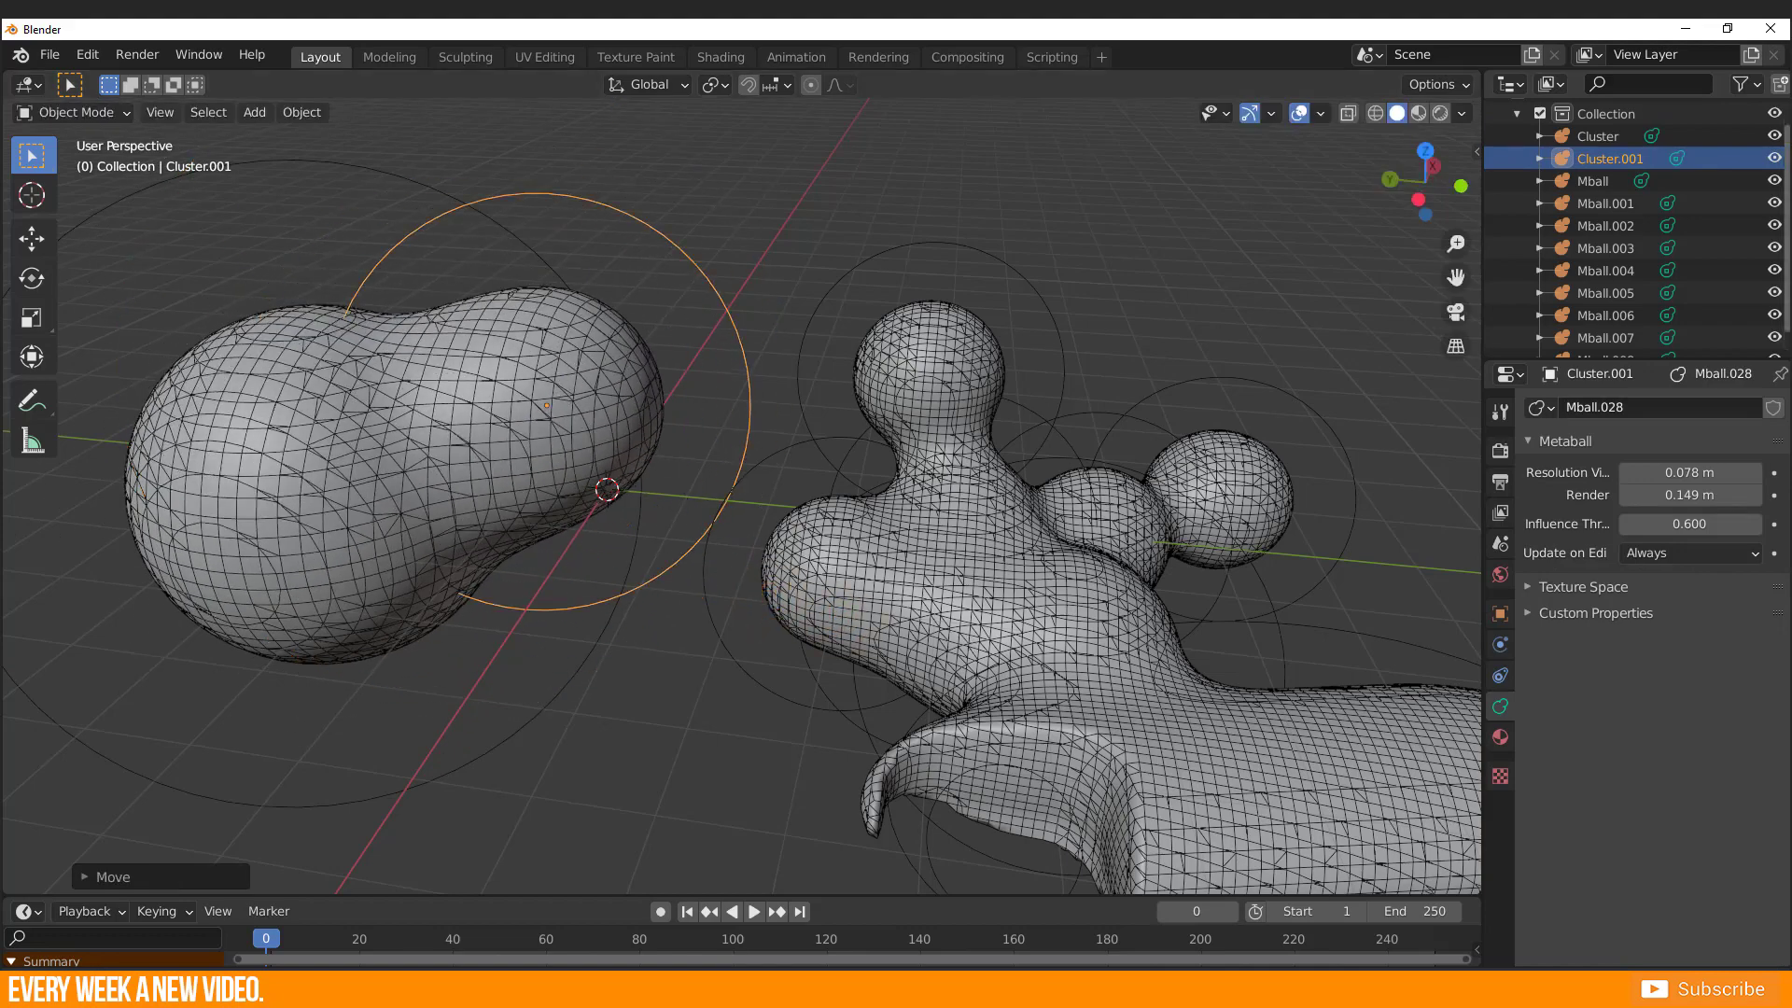
{"action": "left_click", "coordinate": [644, 695]}
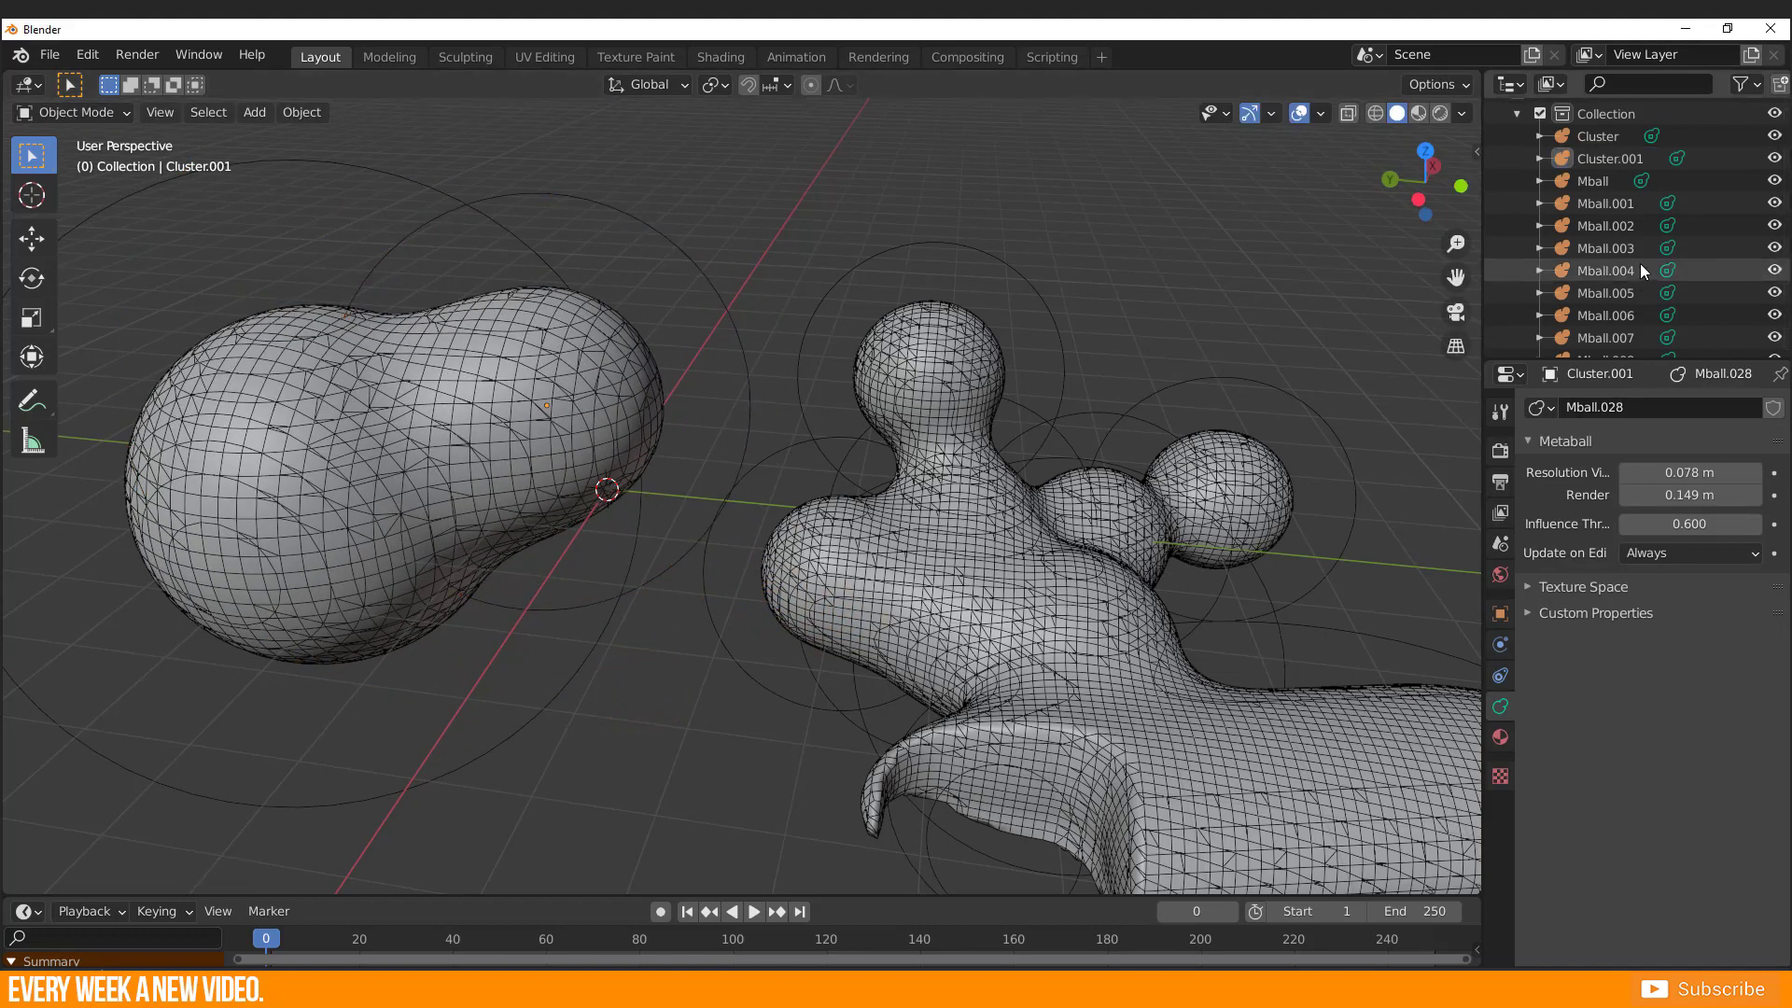
- Rename the base object Mball as Sphere
{"action": "scroll", "coordinate": [1639, 263], "scroll_direction": "up", "scroll_amount": 1}
{"action": "left_click", "coordinate": [1600, 200]}
{"action": "double_click", "coordinate": [1600, 200]}
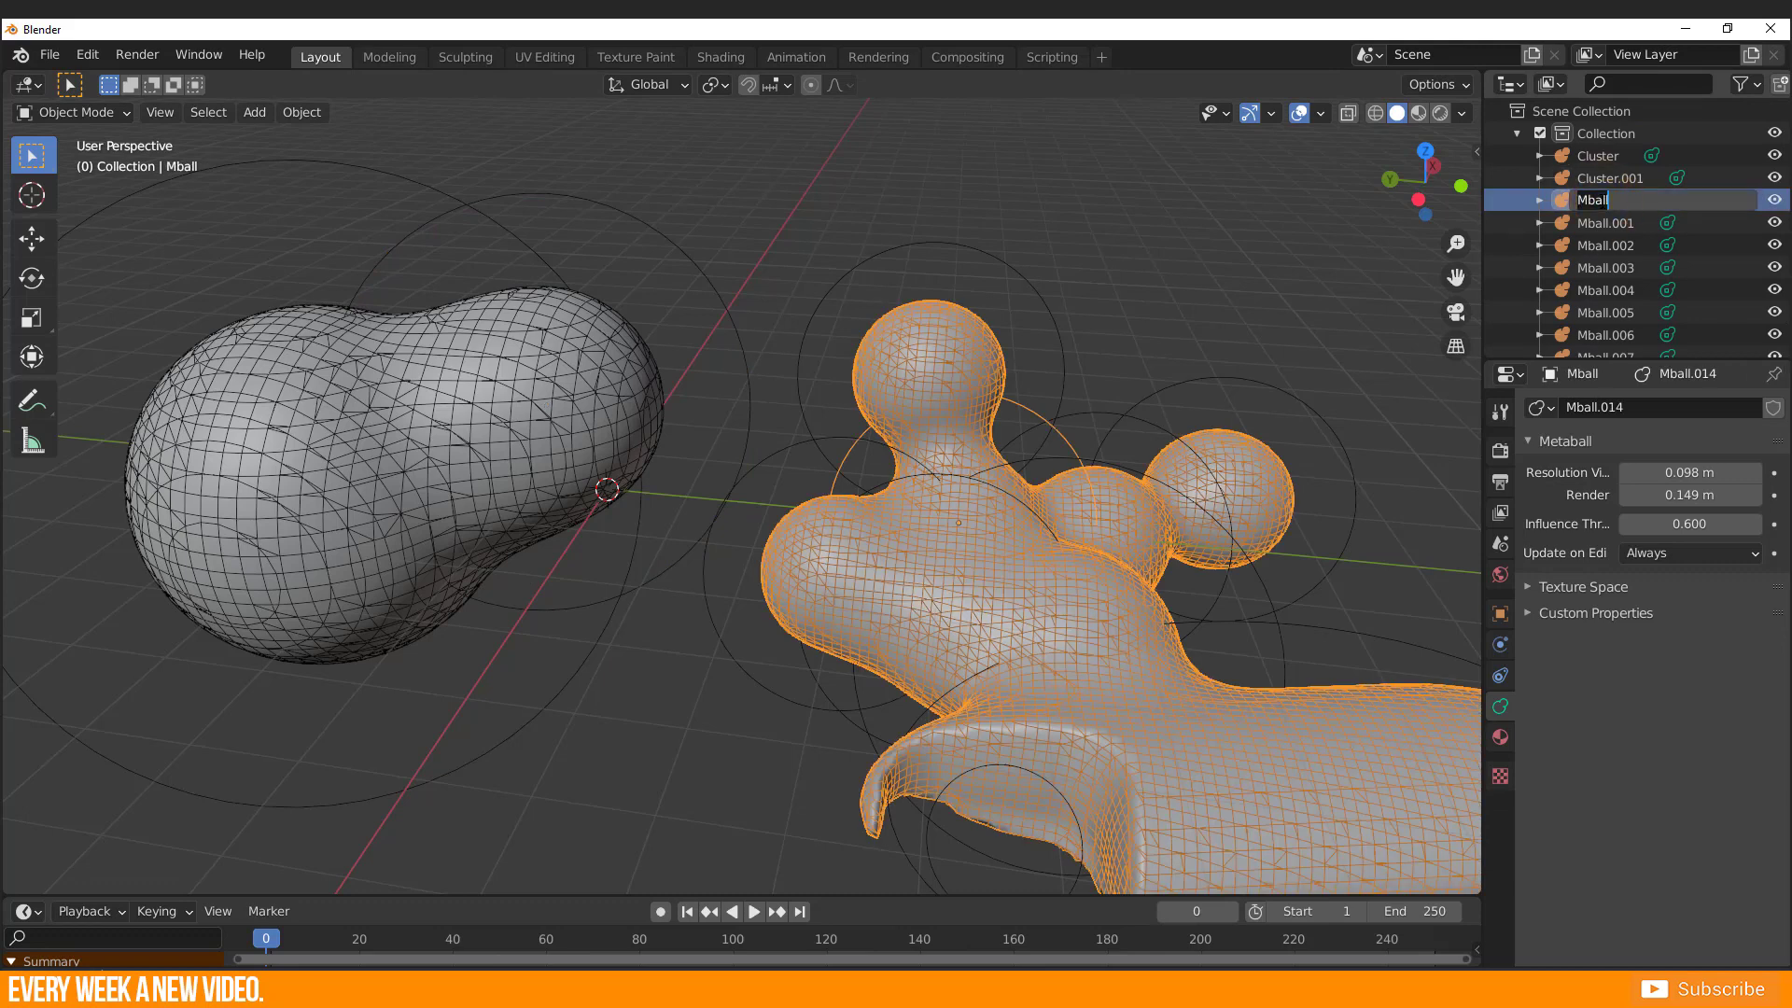
{"action": "key", "text": "Return"}
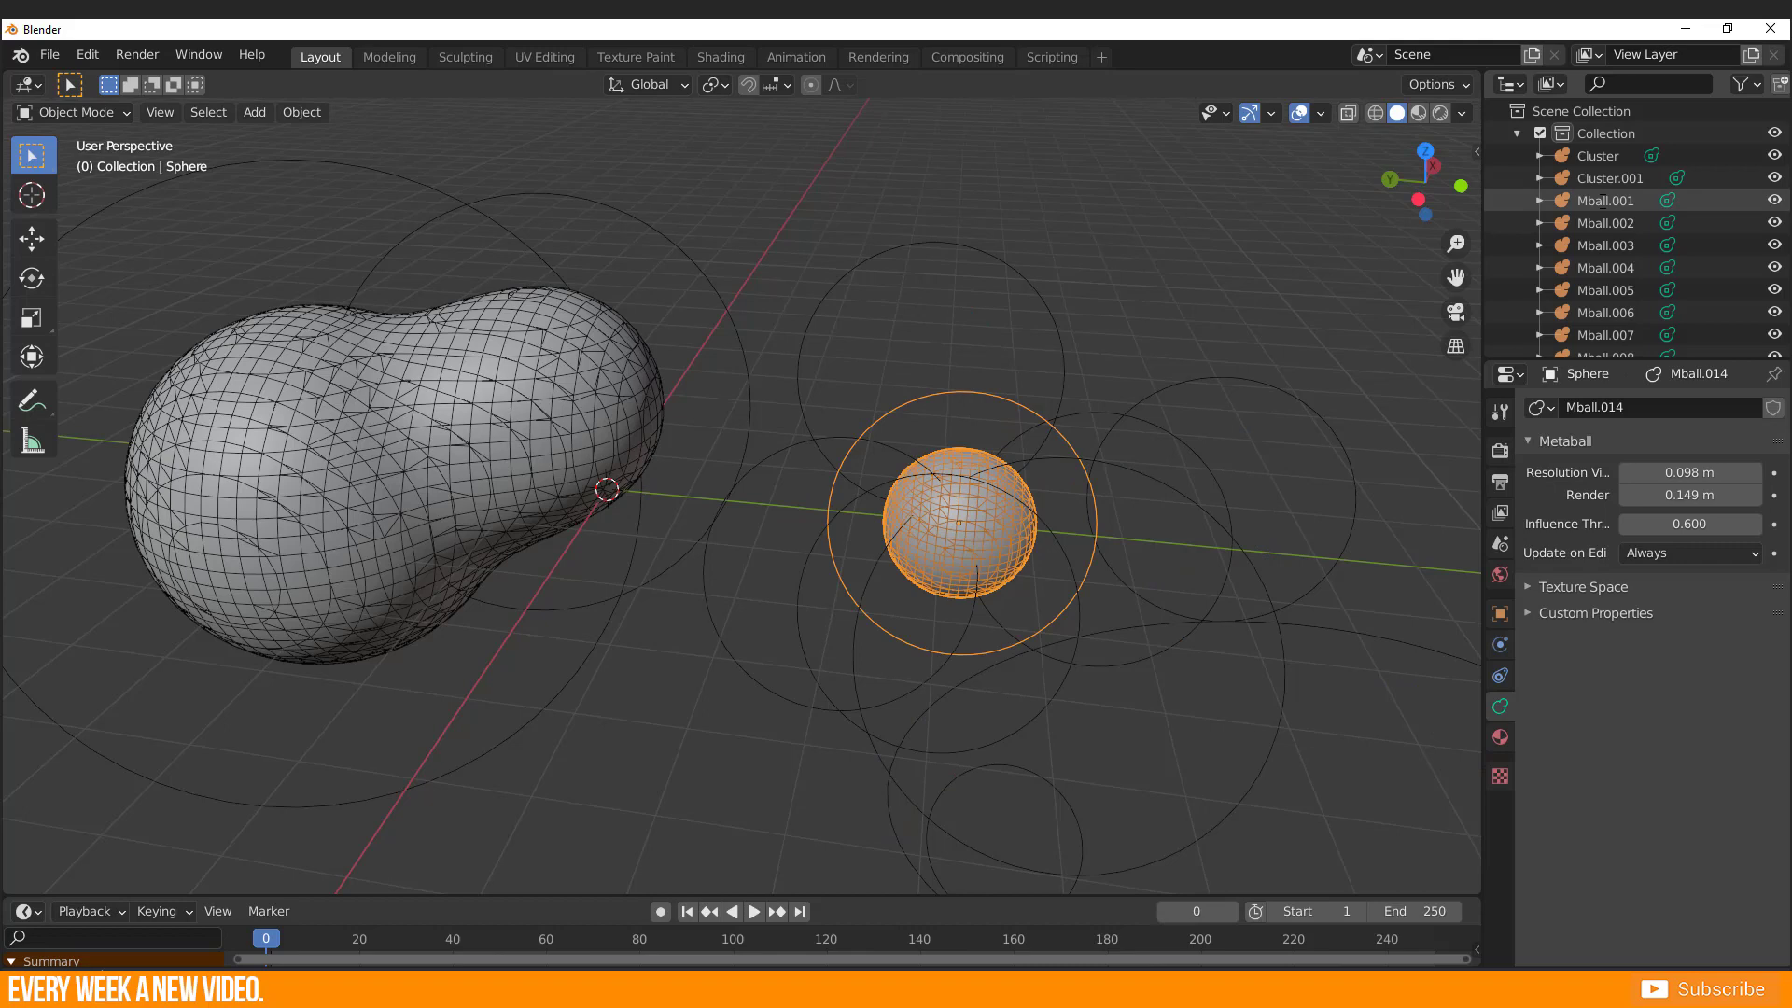
{"action": "scroll", "coordinate": [1667, 266], "scroll_direction": "down", "scroll_amount": 3}
{"action": "scroll", "coordinate": [1668, 265], "scroll_direction": "up", "scroll_amount": 2}
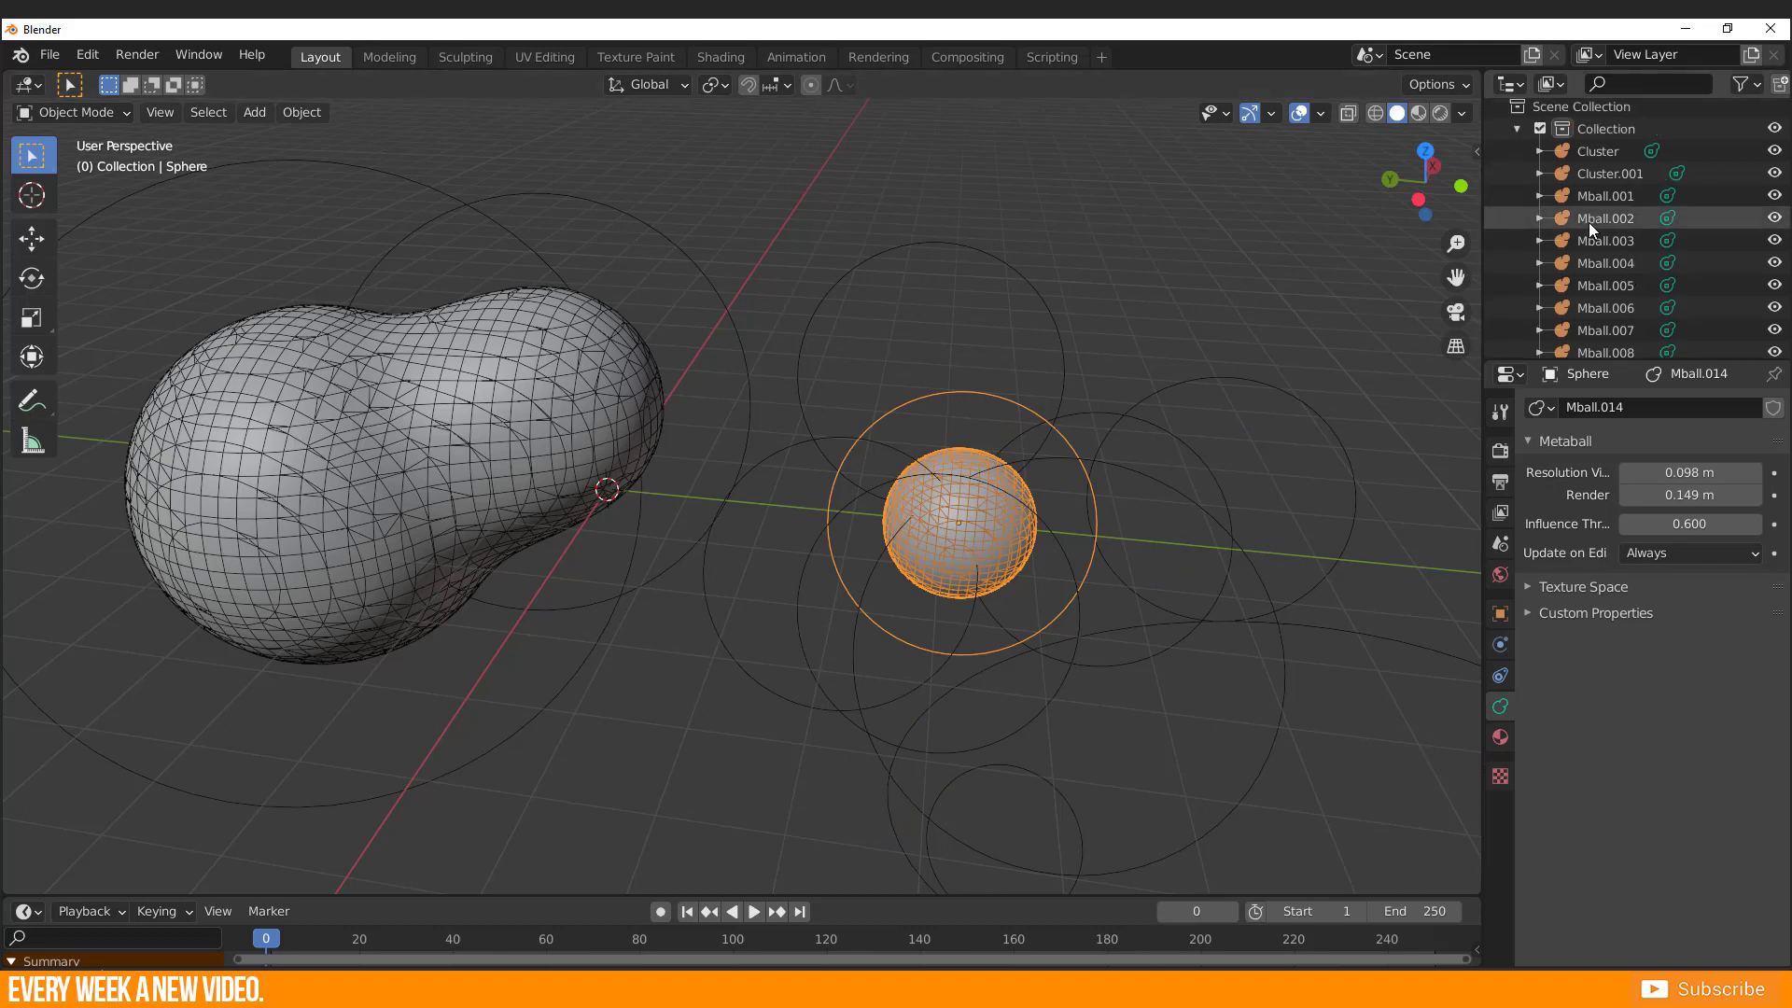
- Rename the Sphere object back to Mball
{"action": "key", "text": "g"}
{"action": "right_click", "coordinate": [1108, 603]}
{"action": "scroll", "coordinate": [1621, 276], "scroll_direction": "down", "scroll_amount": 1}
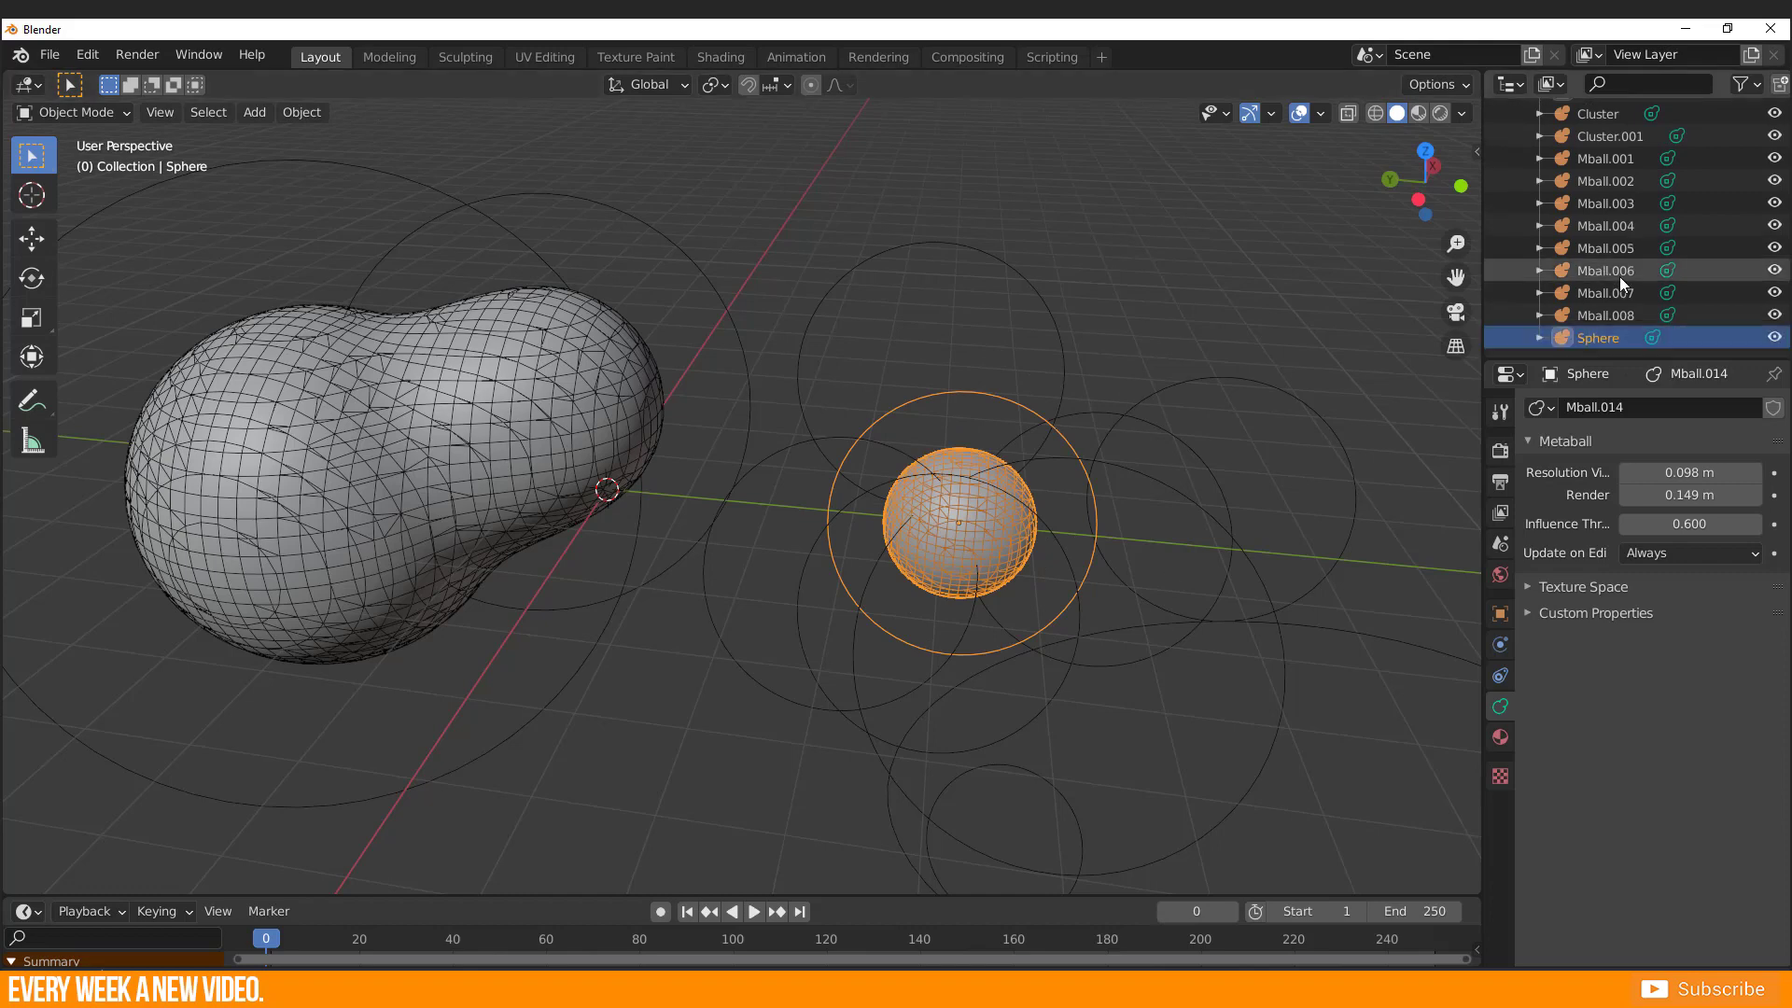
{"action": "double_click", "coordinate": [1602, 338]}
{"action": "type", "text": "Mba"}
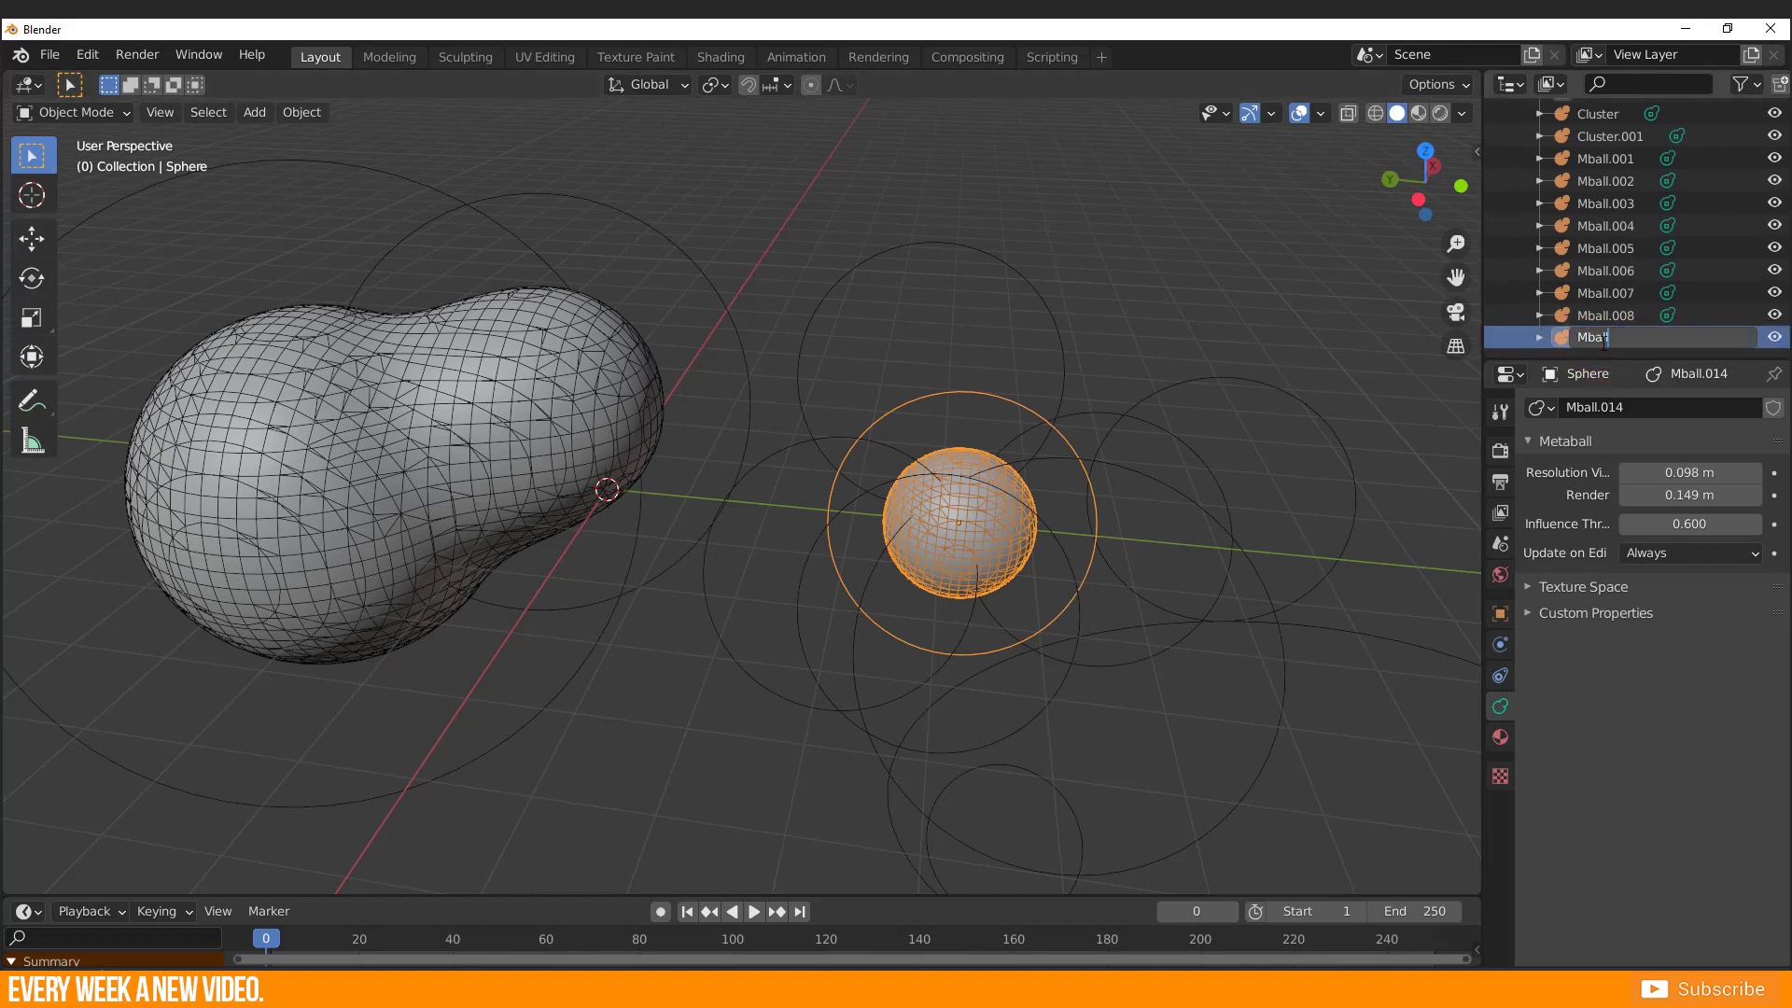
{"action": "type", "text": "ll"}
{"action": "key", "text": "Return"}
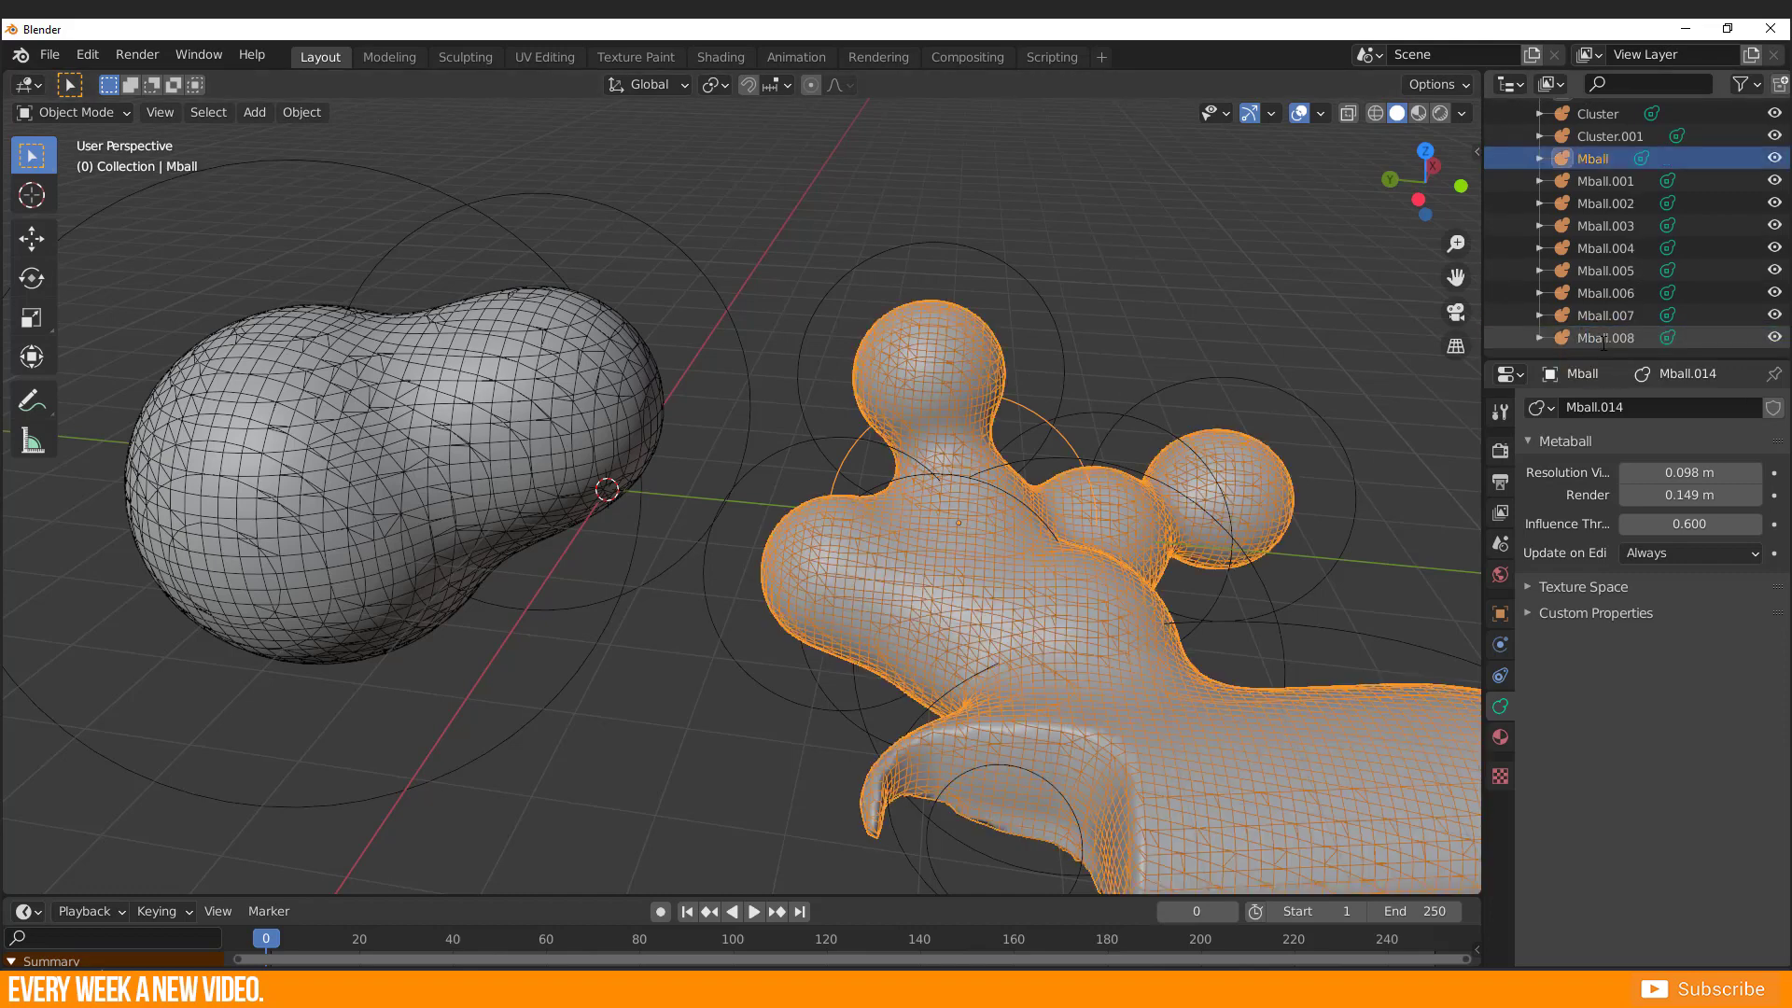
- Rename Mball.004 as Sphere and move it away from the blob
{"action": "left_click", "coordinate": [1609, 250]}
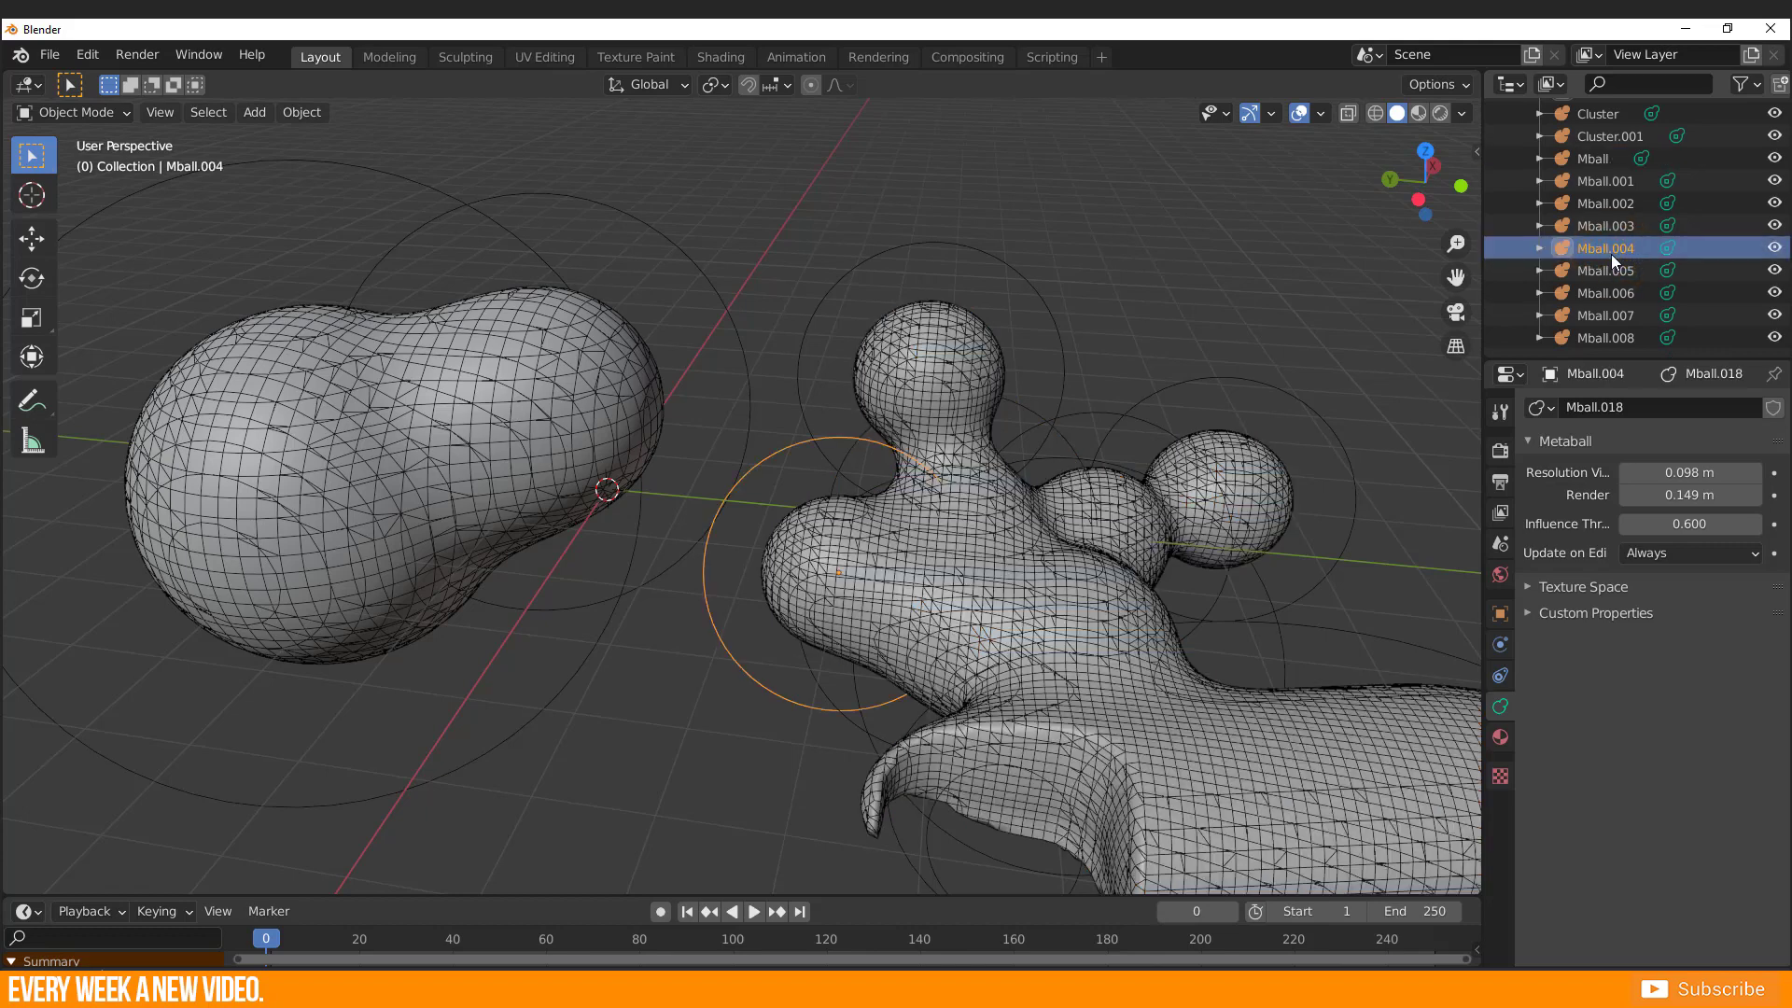
{"action": "double_click", "coordinate": [1612, 252]}
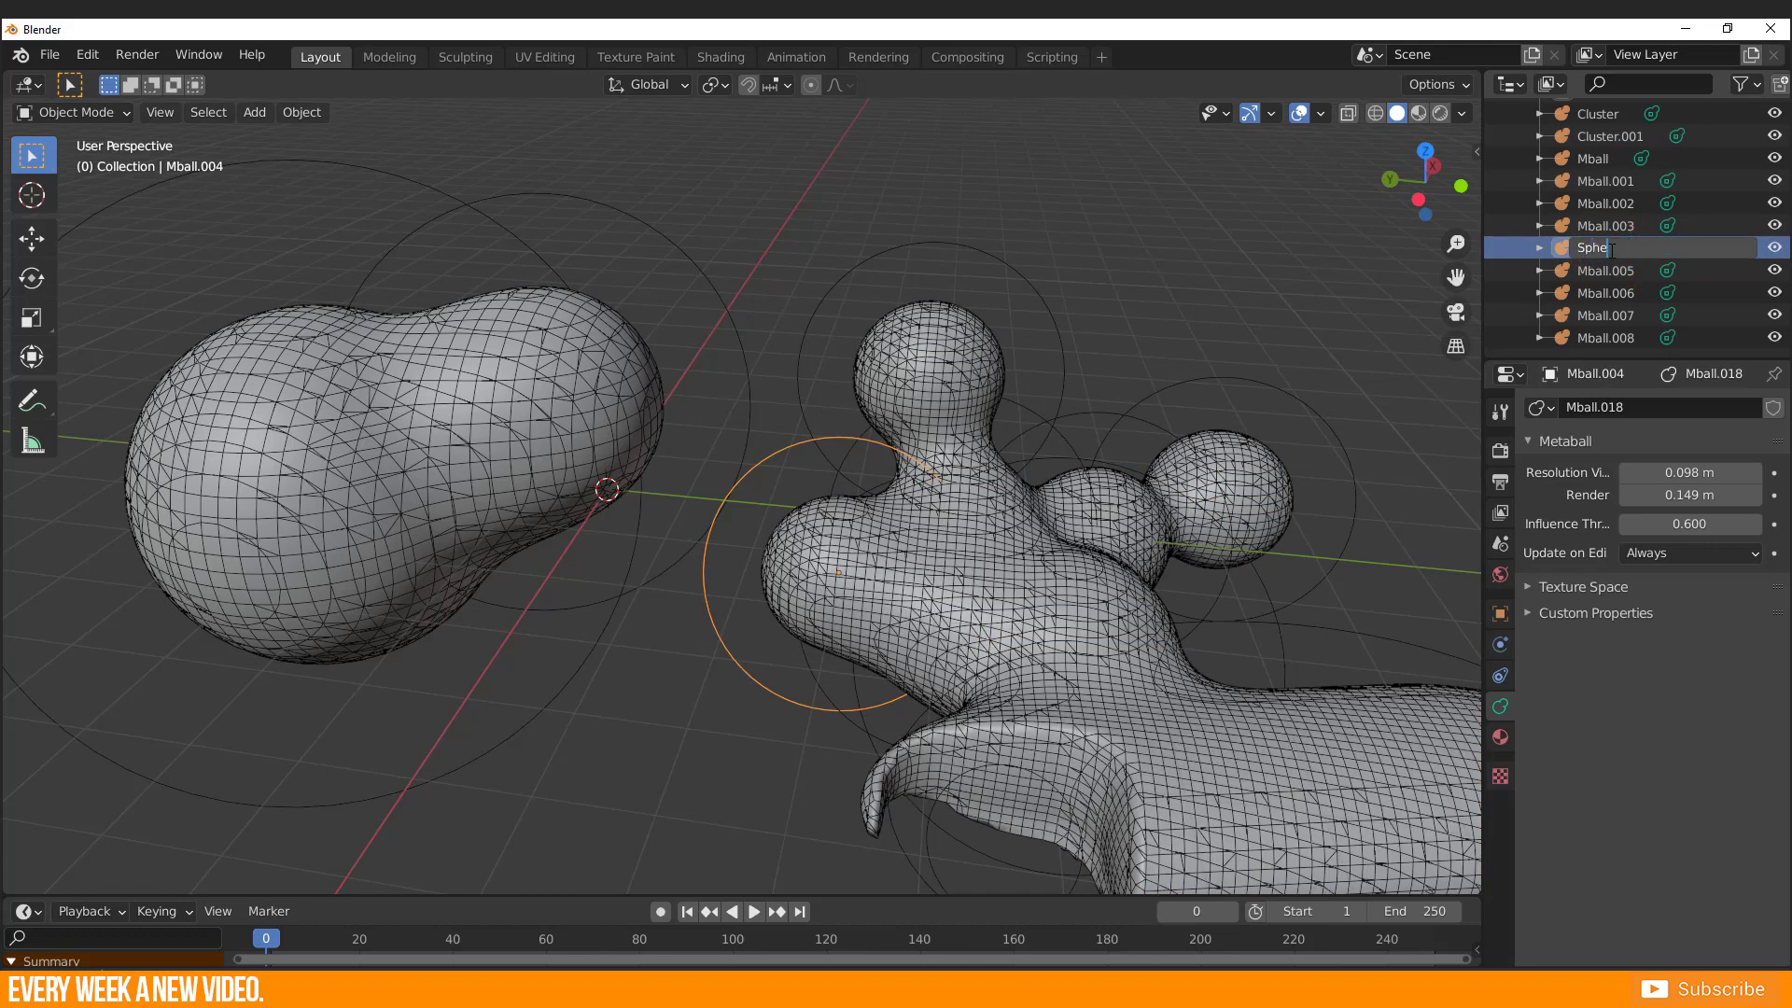
{"action": "key", "text": "Return"}
{"action": "key", "text": "g"}
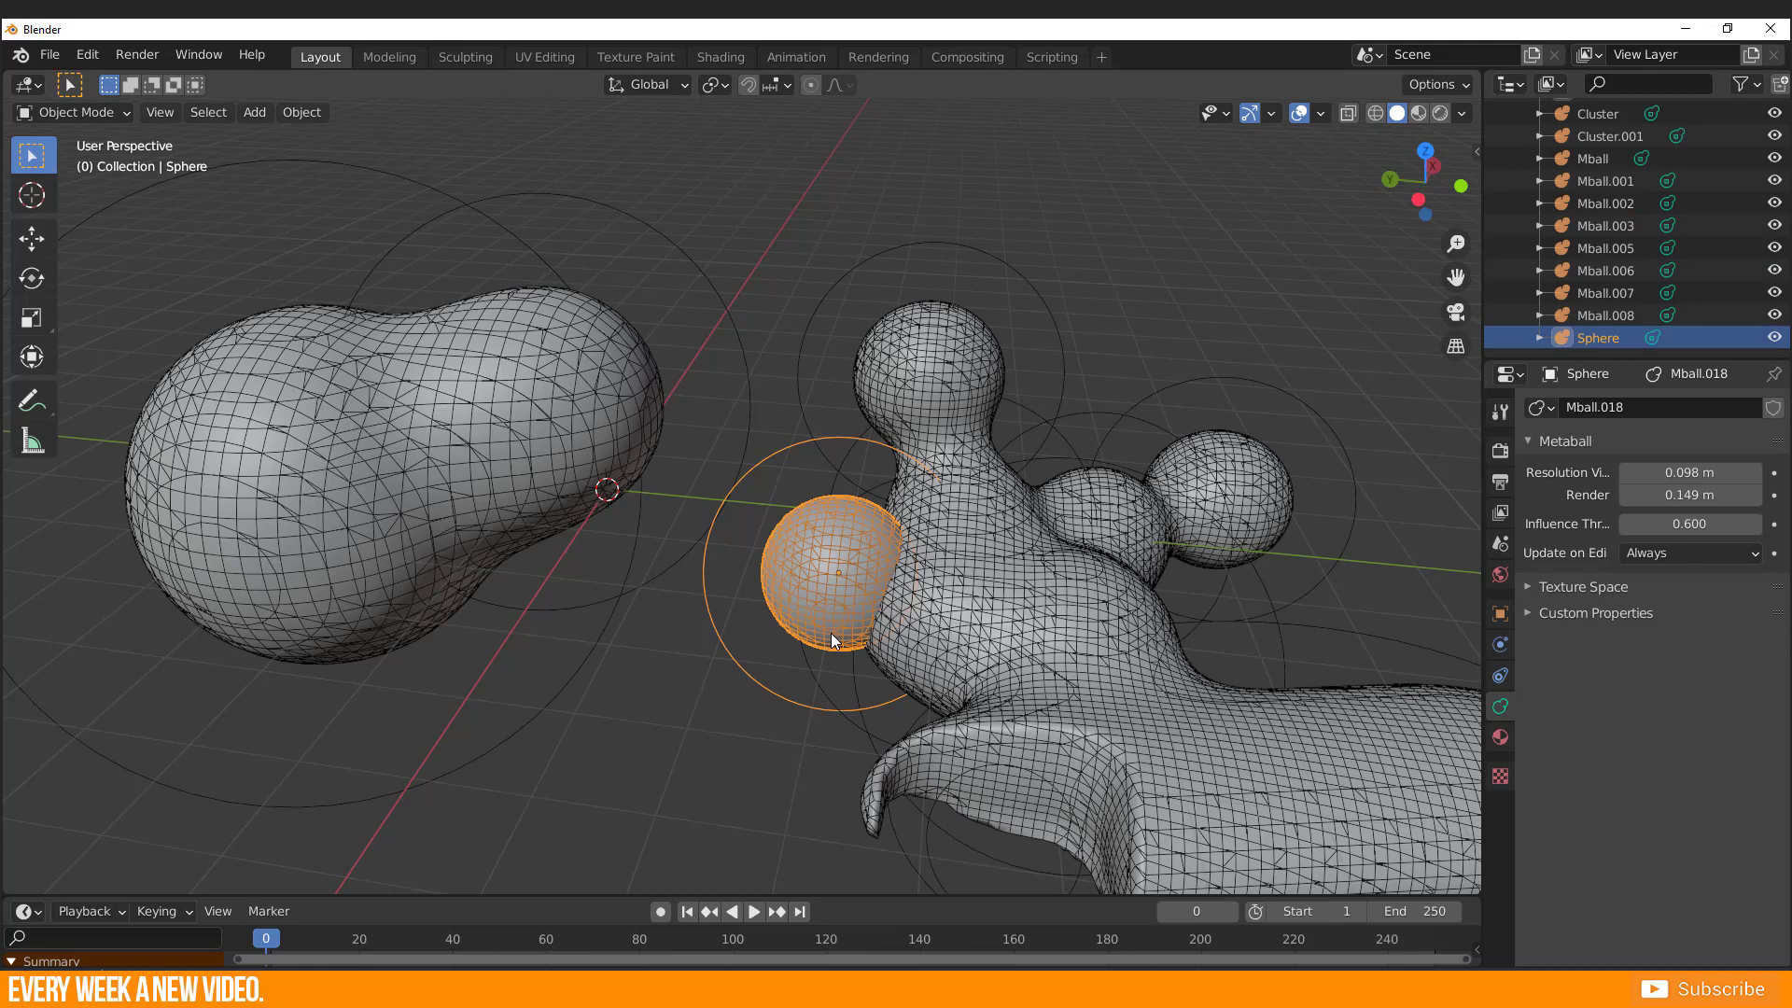
{"action": "left_click", "coordinate": [739, 717]}
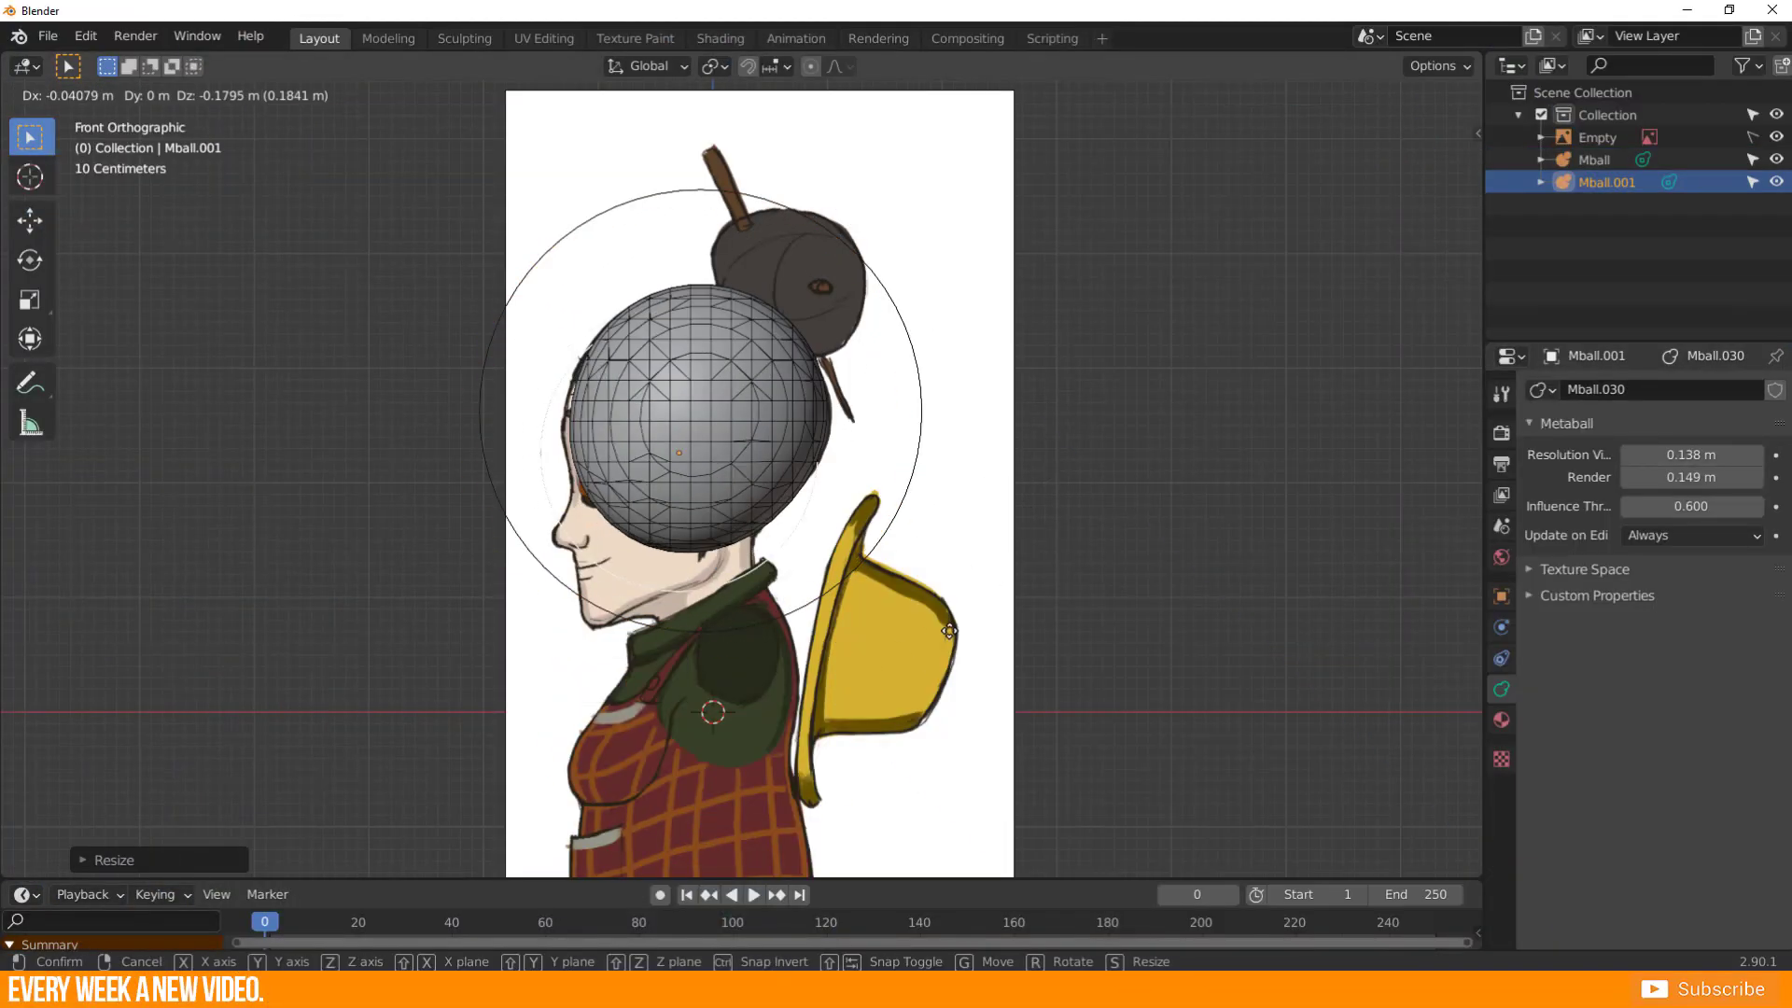
- Place the second ball over the reference's head and duplicate smaller balls to form the jaw, chin and nose in side view
{"action": "left_click", "coordinate": [949, 631]}
{"action": "scroll", "coordinate": [717, 560], "scroll_direction": "up", "scroll_amount": 2}
{"action": "key", "text": "shift+d"}
{"action": "key", "text": "s"}
{"action": "left_click", "coordinate": [936, 780]}
{"action": "key", "text": "shift+d"}
{"action": "key", "text": "shift+d"}
{"action": "key", "text": "shift+d"}
{"action": "key", "text": "shift+d"}
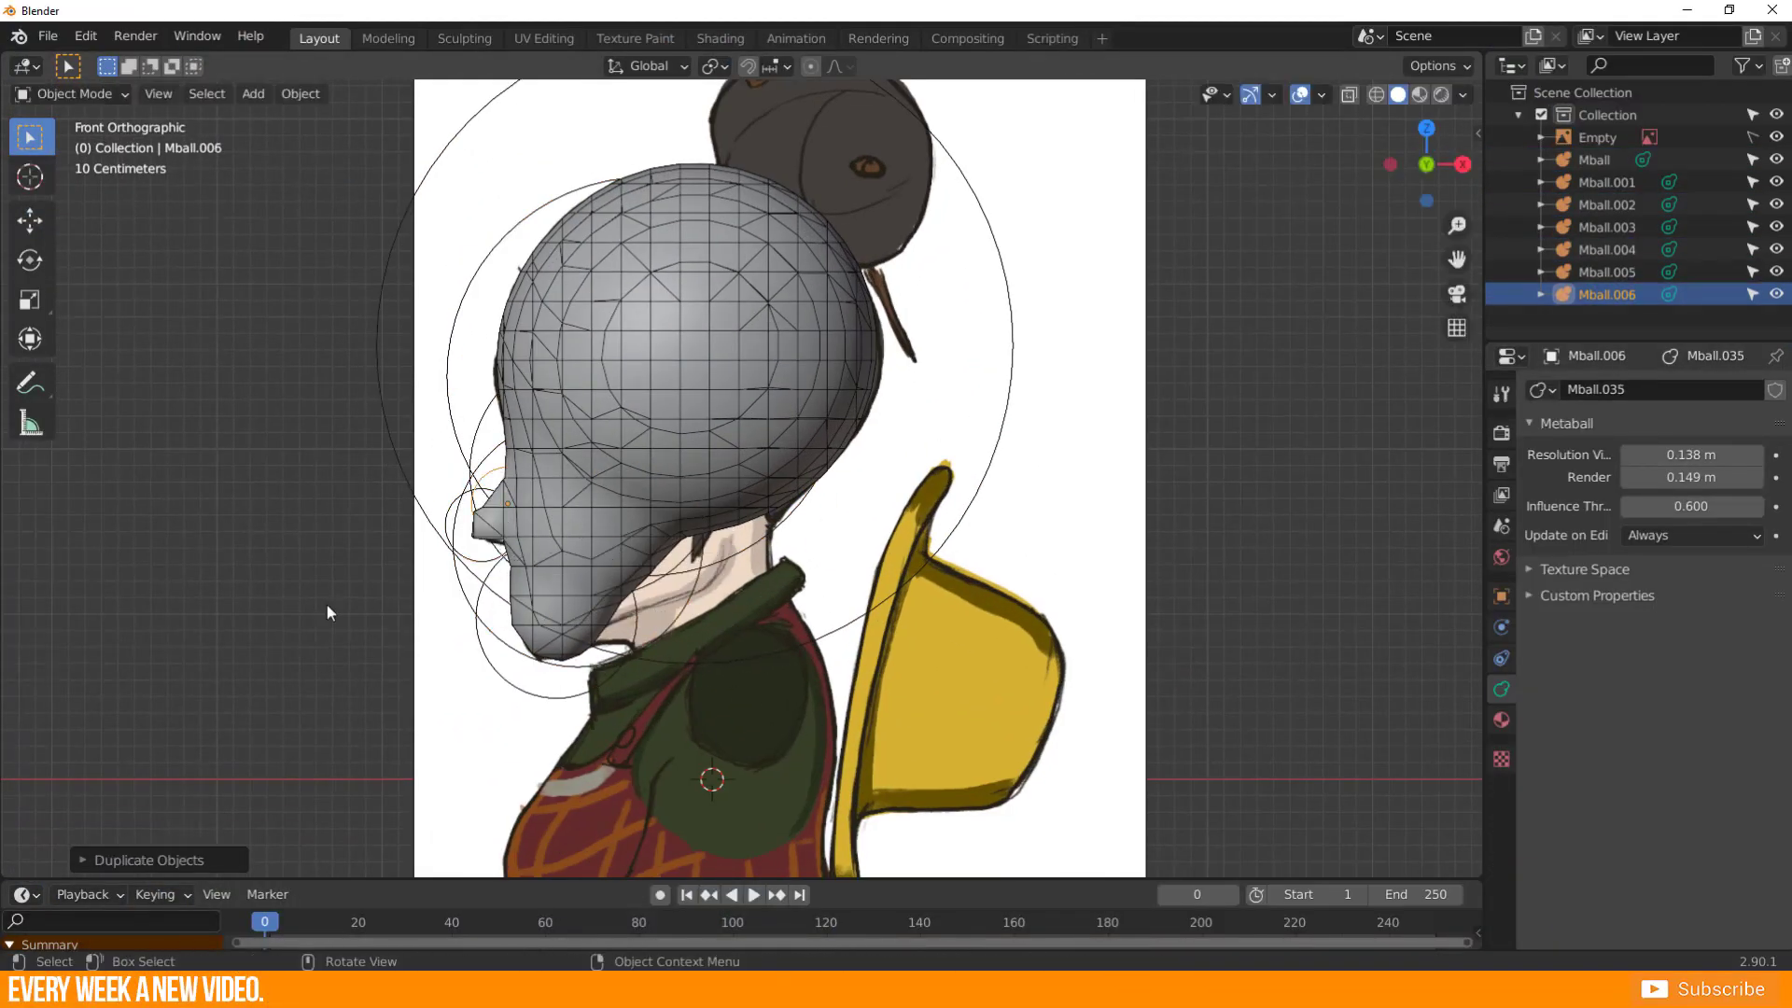
- Add another metaball to the head, and scale and move it to follow the side-view reference
{"action": "key", "text": "shift+a"}
{"action": "key", "text": "s"}
{"action": "key", "text": "g"}
{"action": "left_click", "coordinate": [868, 675]}
{"action": "key", "text": "s"}
{"action": "key", "text": "g"}
{"action": "left_click", "coordinate": [943, 681]}
- Scale the front-view reference image up and align it behind the metaball head
{"action": "middle_click_drag", "start_coordinate": [643, 539], "coordinate": [565, 519]}
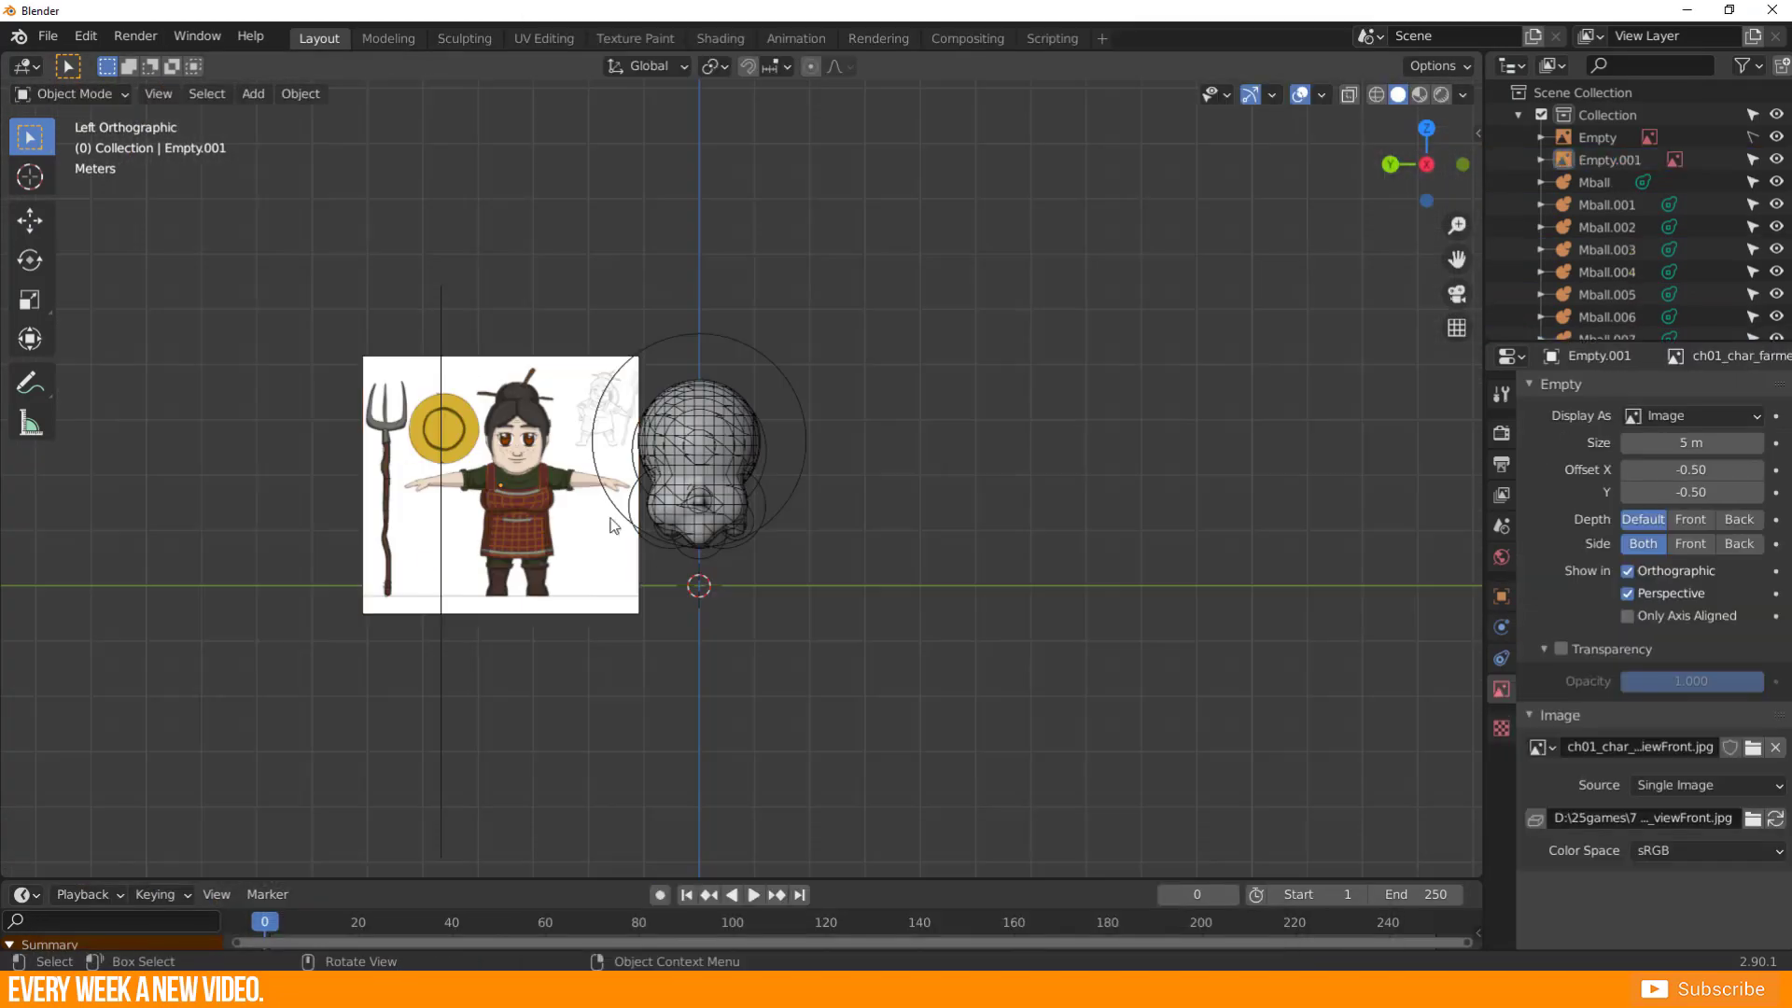
{"action": "key", "text": "s"}
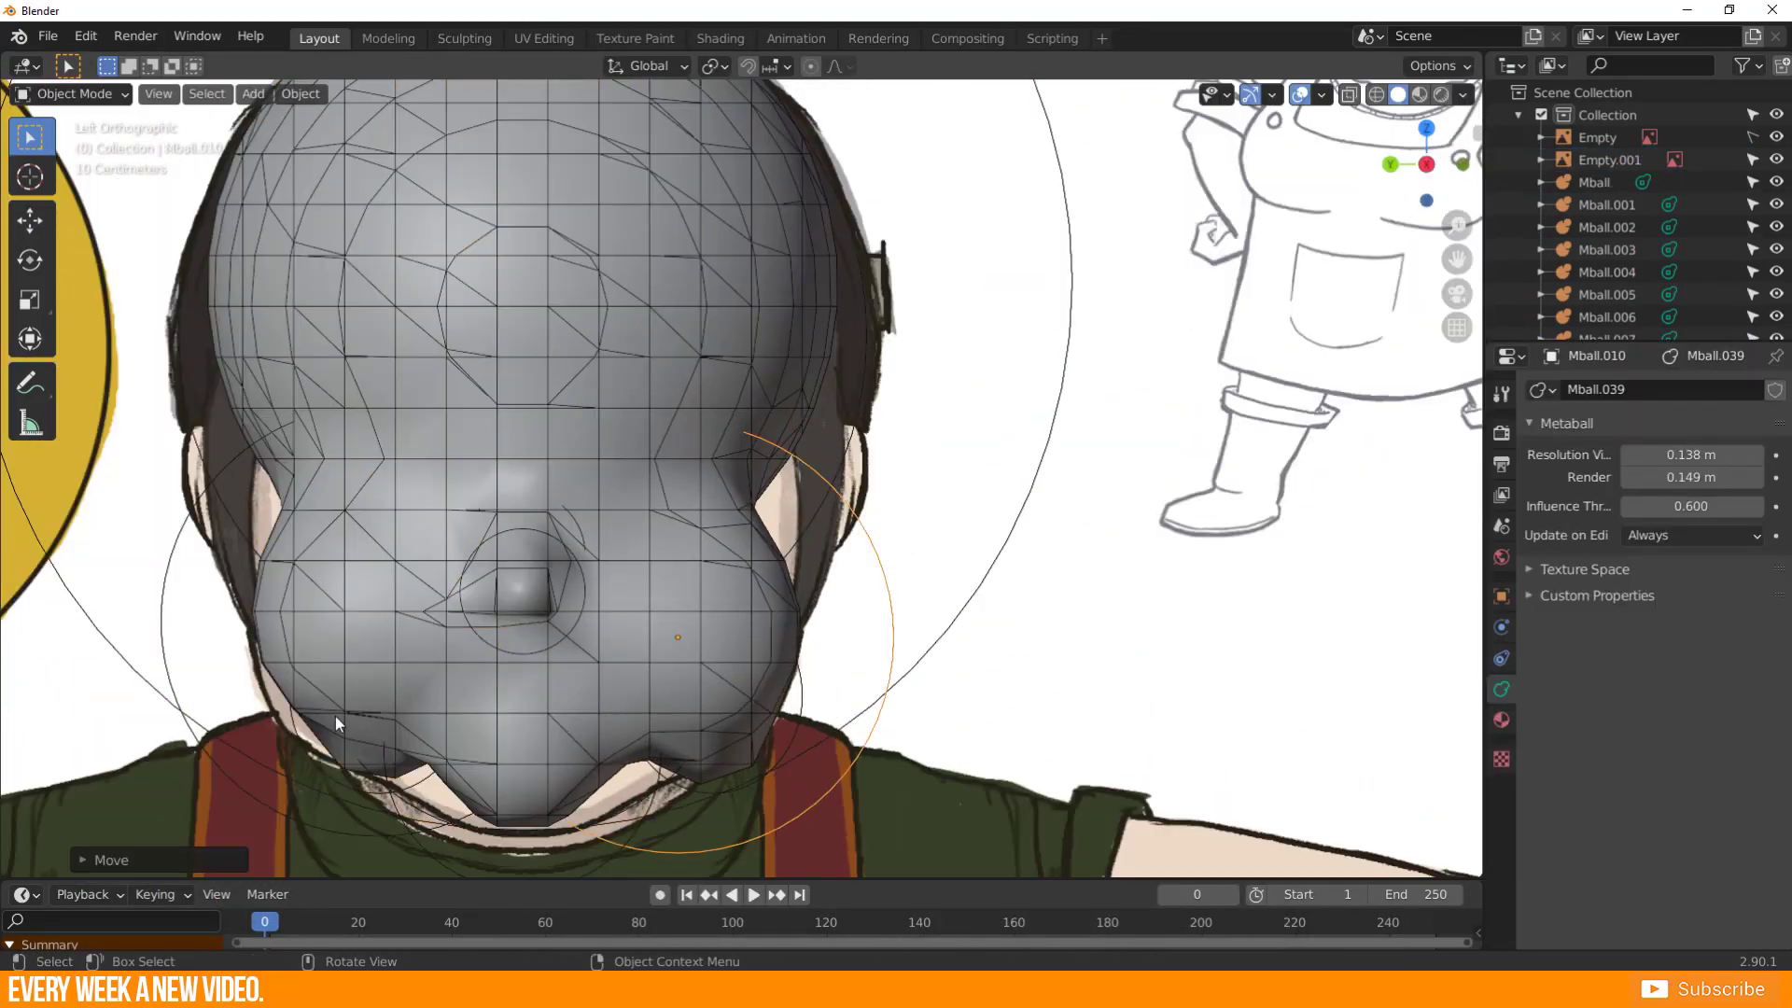
- Duplicate balls to fill out the cheeks and sides of the head, constraining a copy of the skull ball to the Y axis
{"action": "key", "text": "shift+d"}
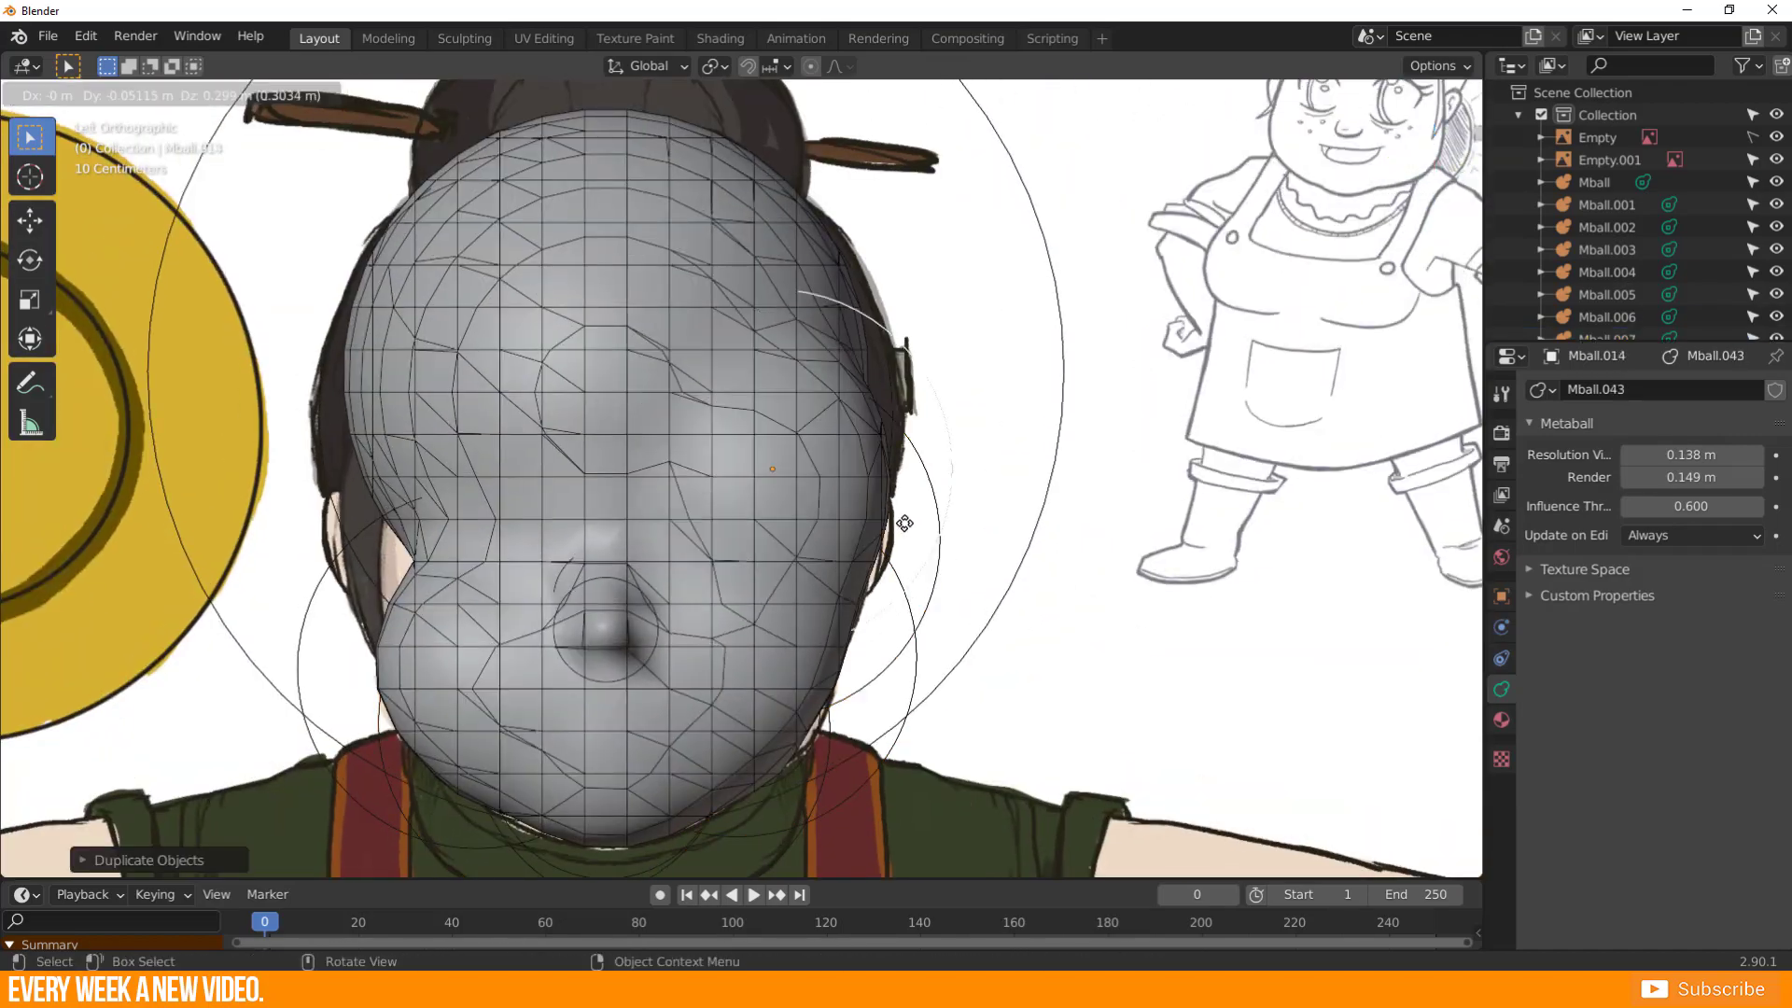
{"action": "middle_click_drag", "start_coordinate": [710, 560], "coordinate": [788, 604]}
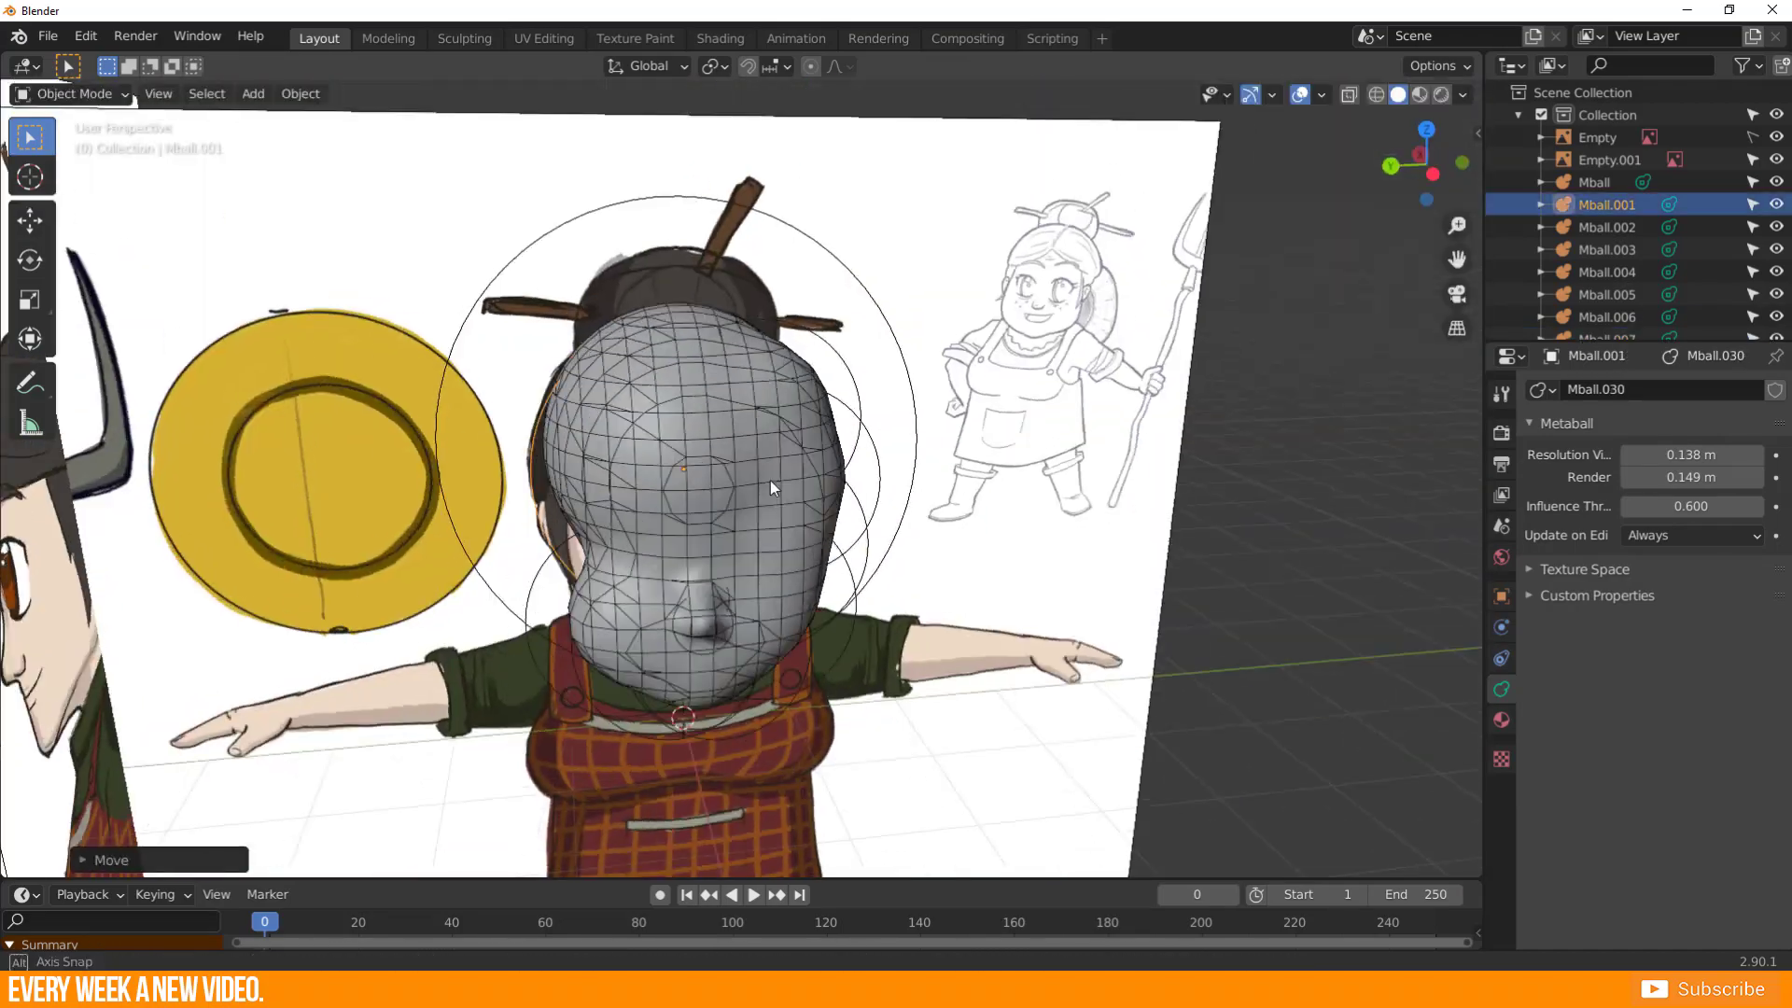
{"action": "key", "text": "shift+d"}
{"action": "key", "text": "y"}
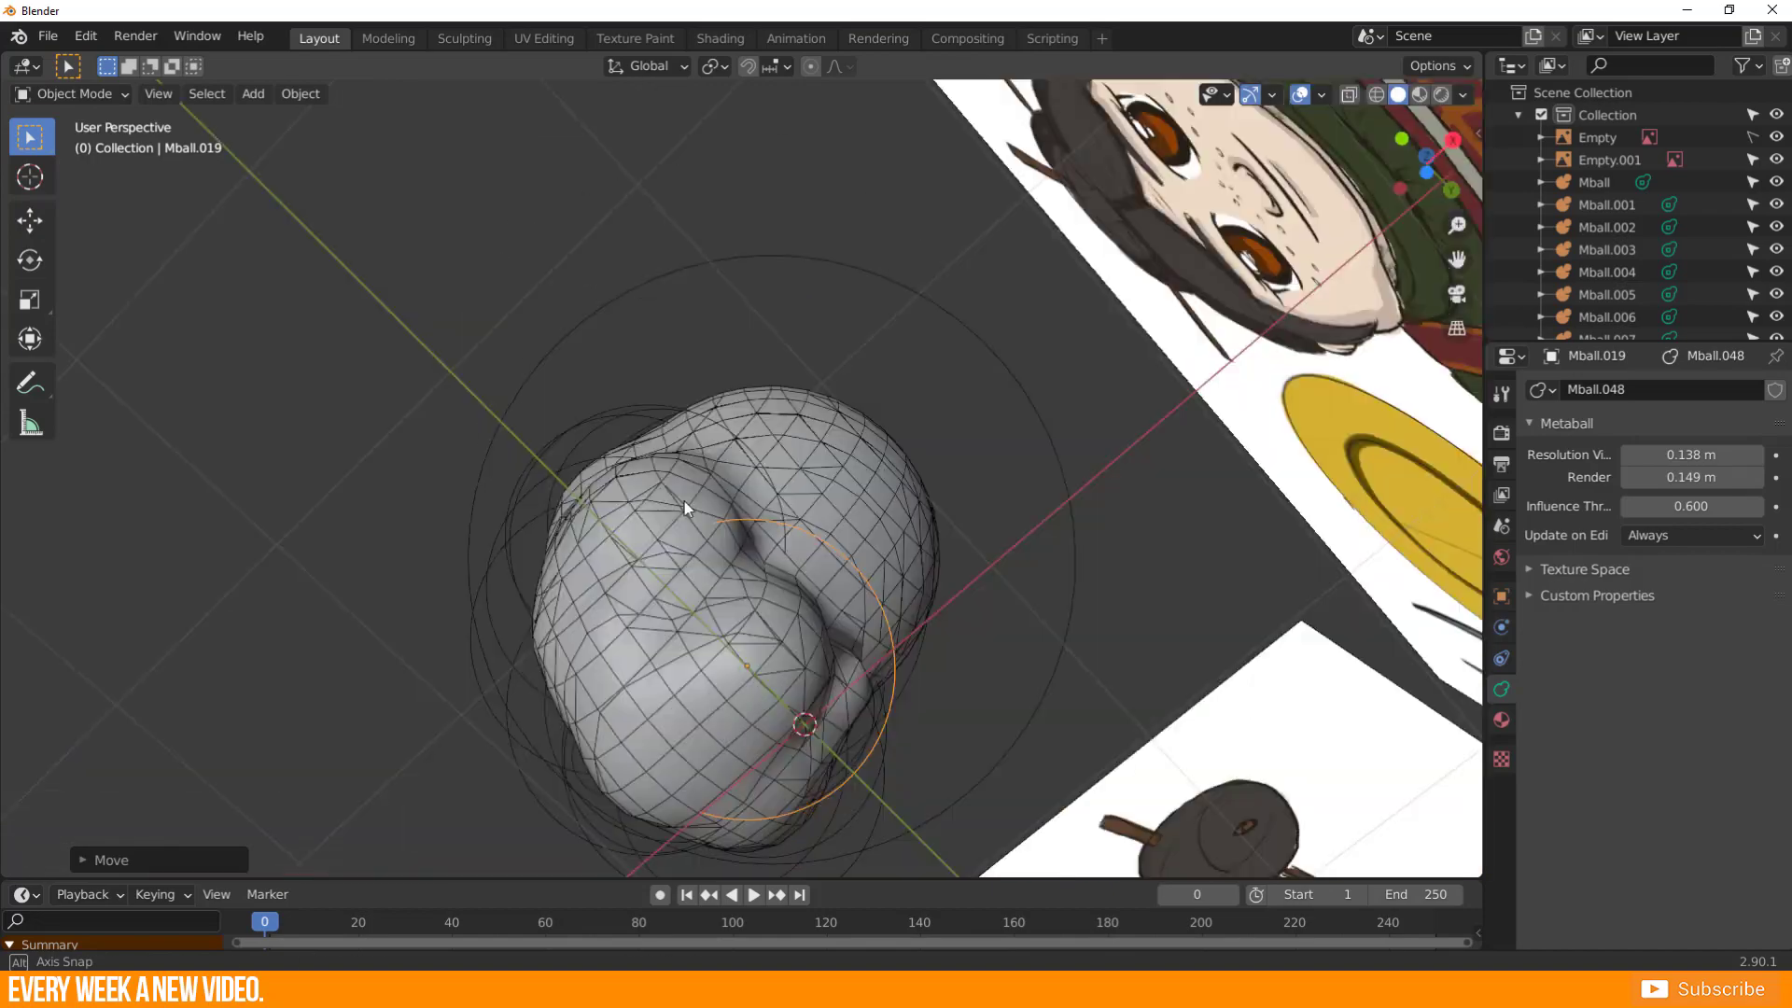
{"action": "middle_click_drag", "start_coordinate": [686, 504], "coordinate": [663, 657]}
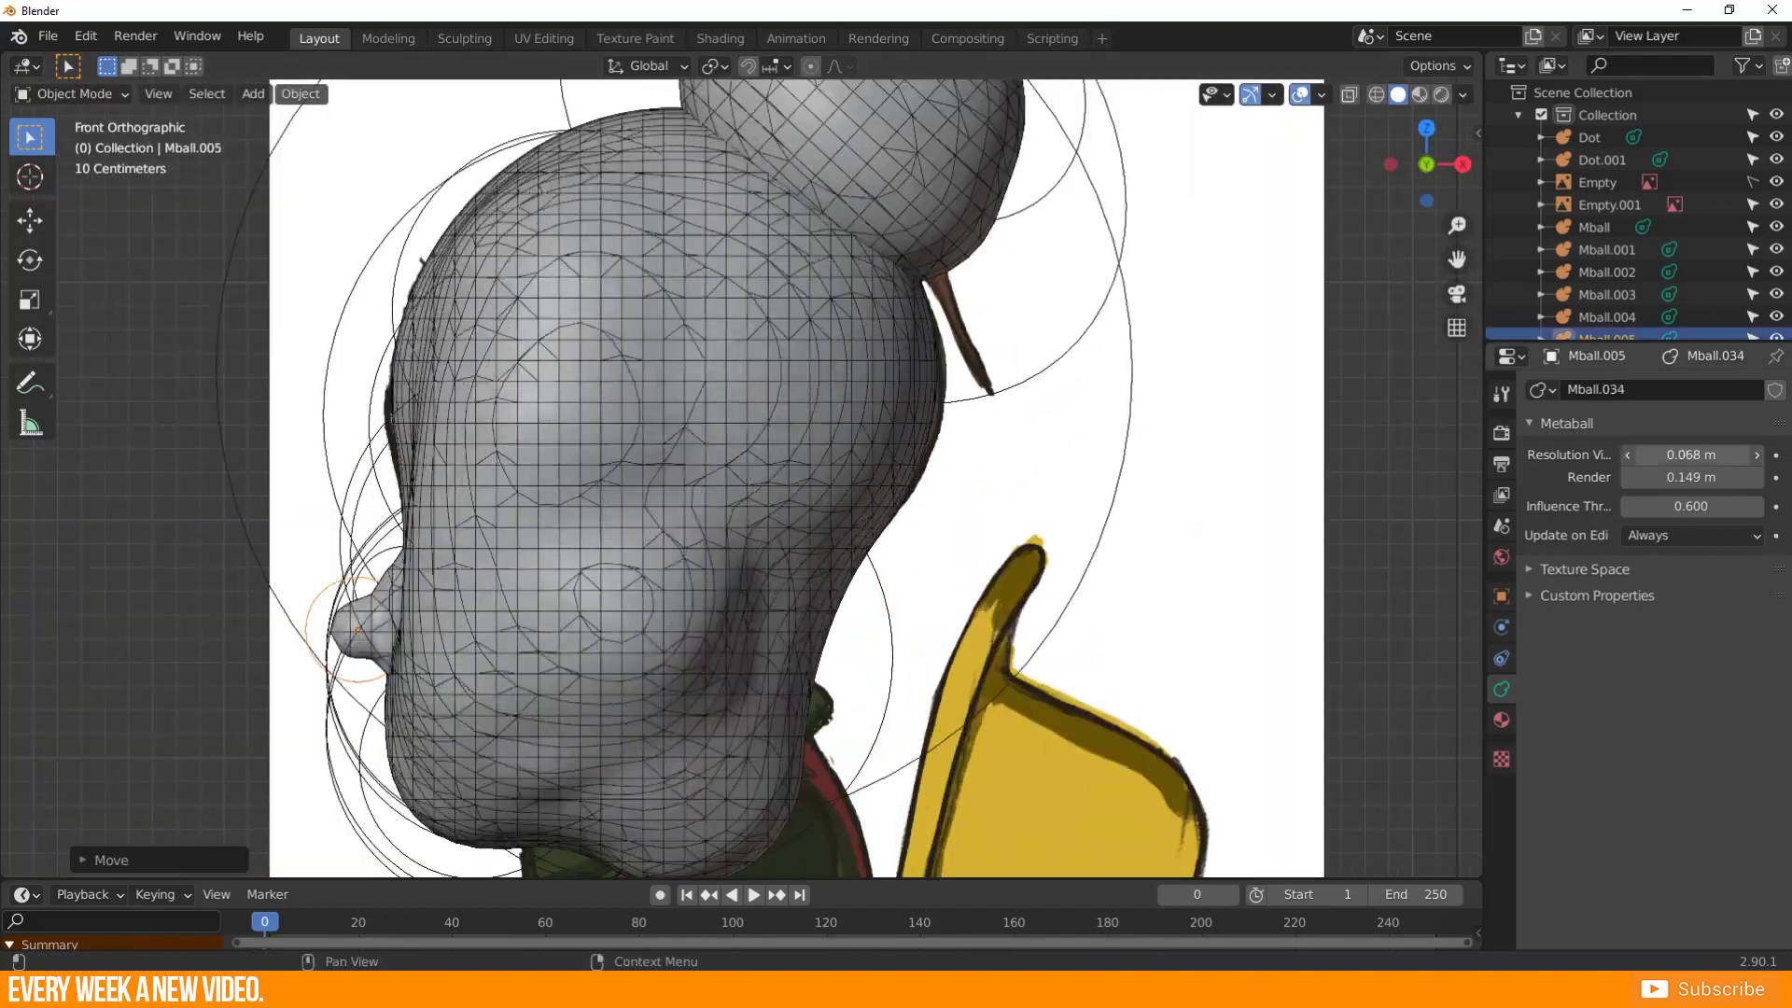
{"action": "middle_click_drag", "start_coordinate": [784, 719], "coordinate": [631, 716]}
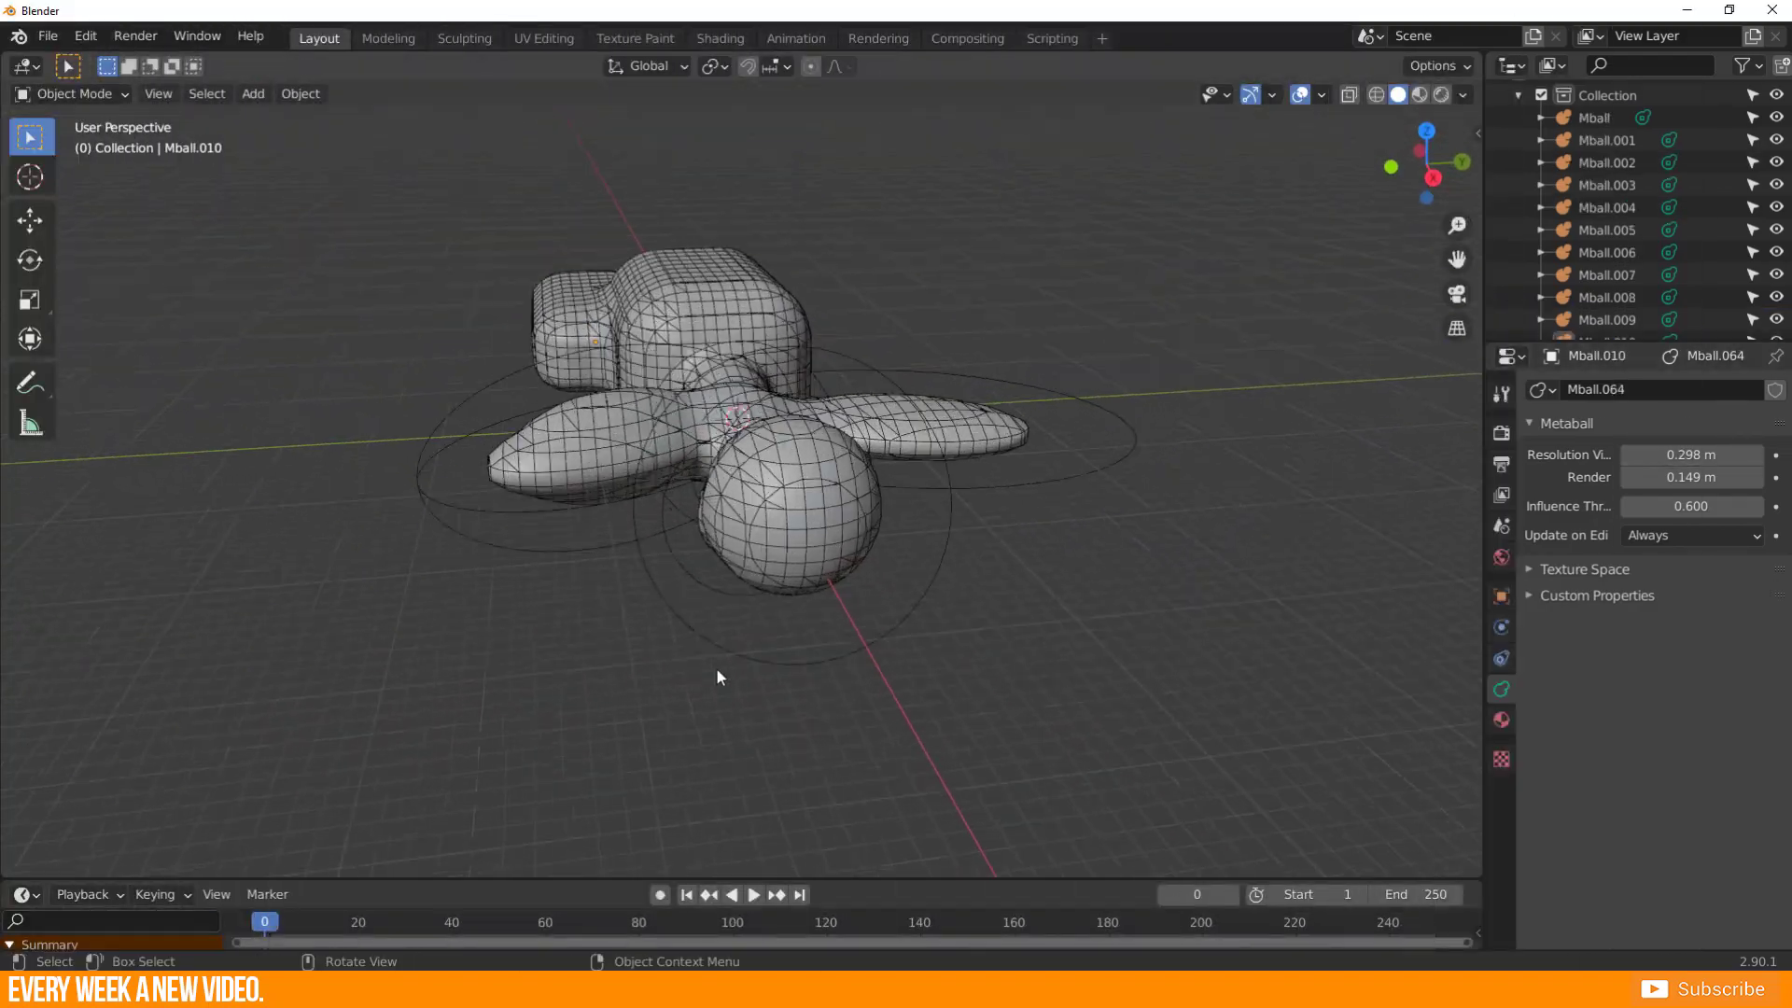
{"action": "scroll", "coordinate": [716, 669], "scroll_direction": "up", "scroll_amount": 10}
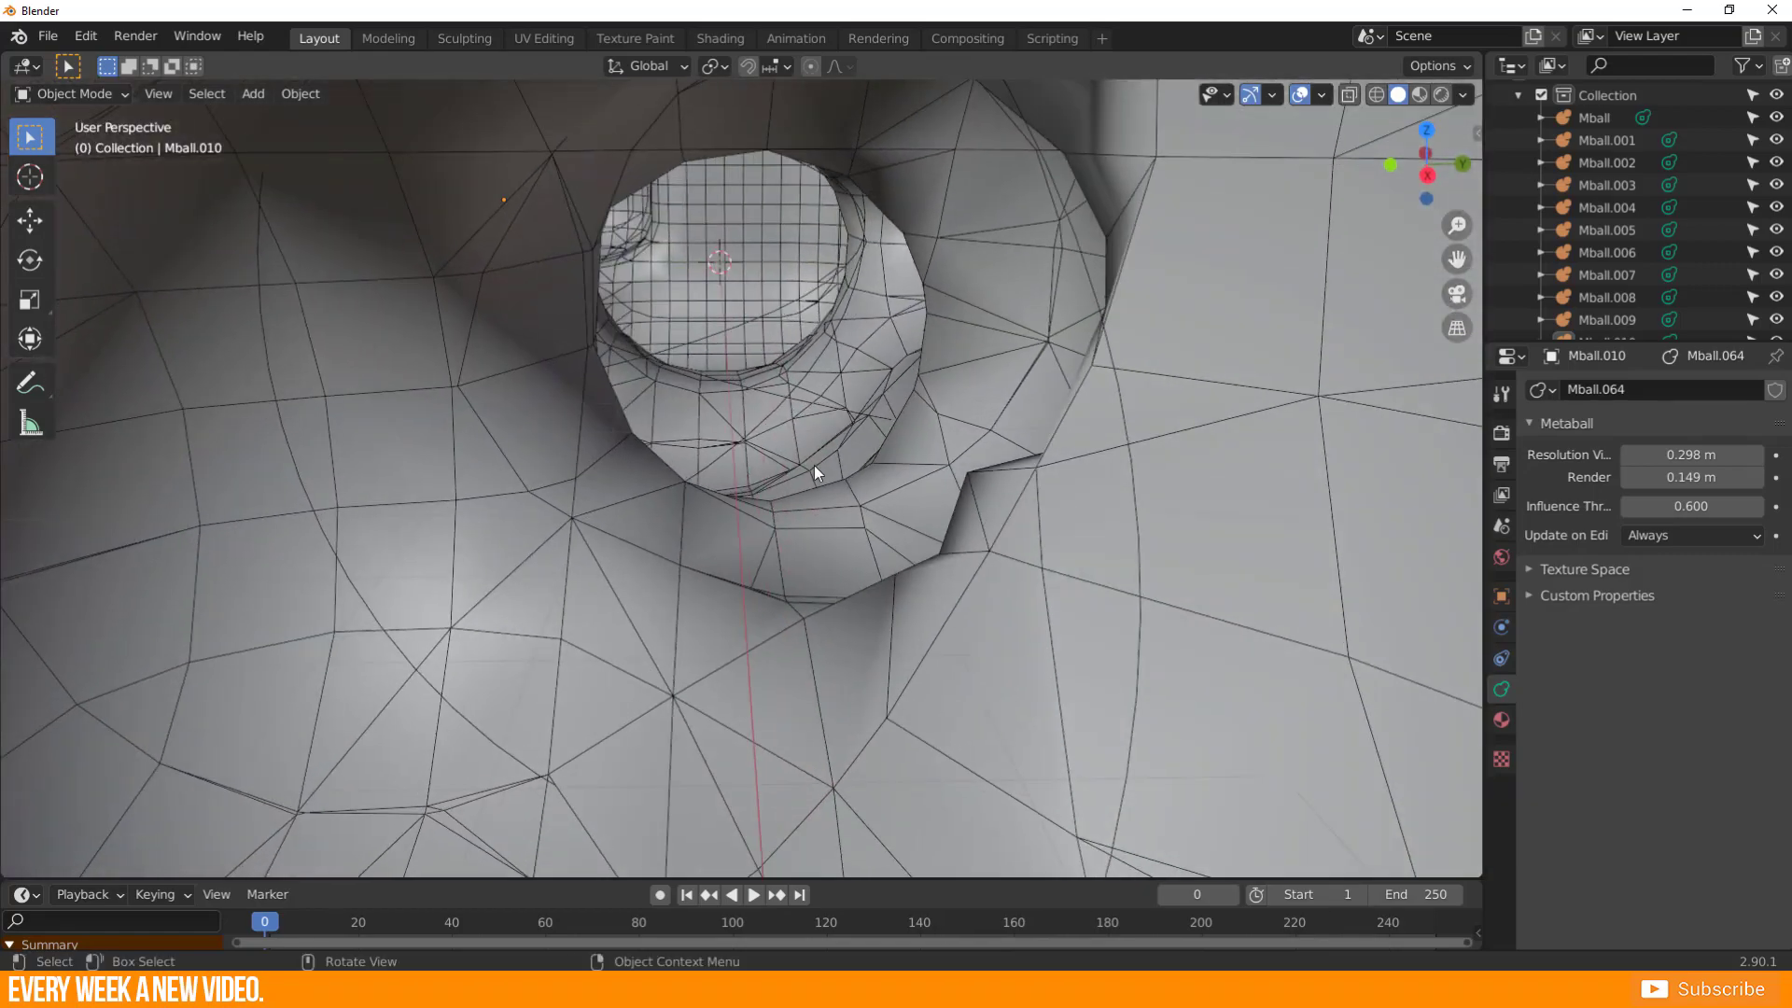
{"action": "middle_click_drag", "start_coordinate": [814, 465], "coordinate": [848, 680]}
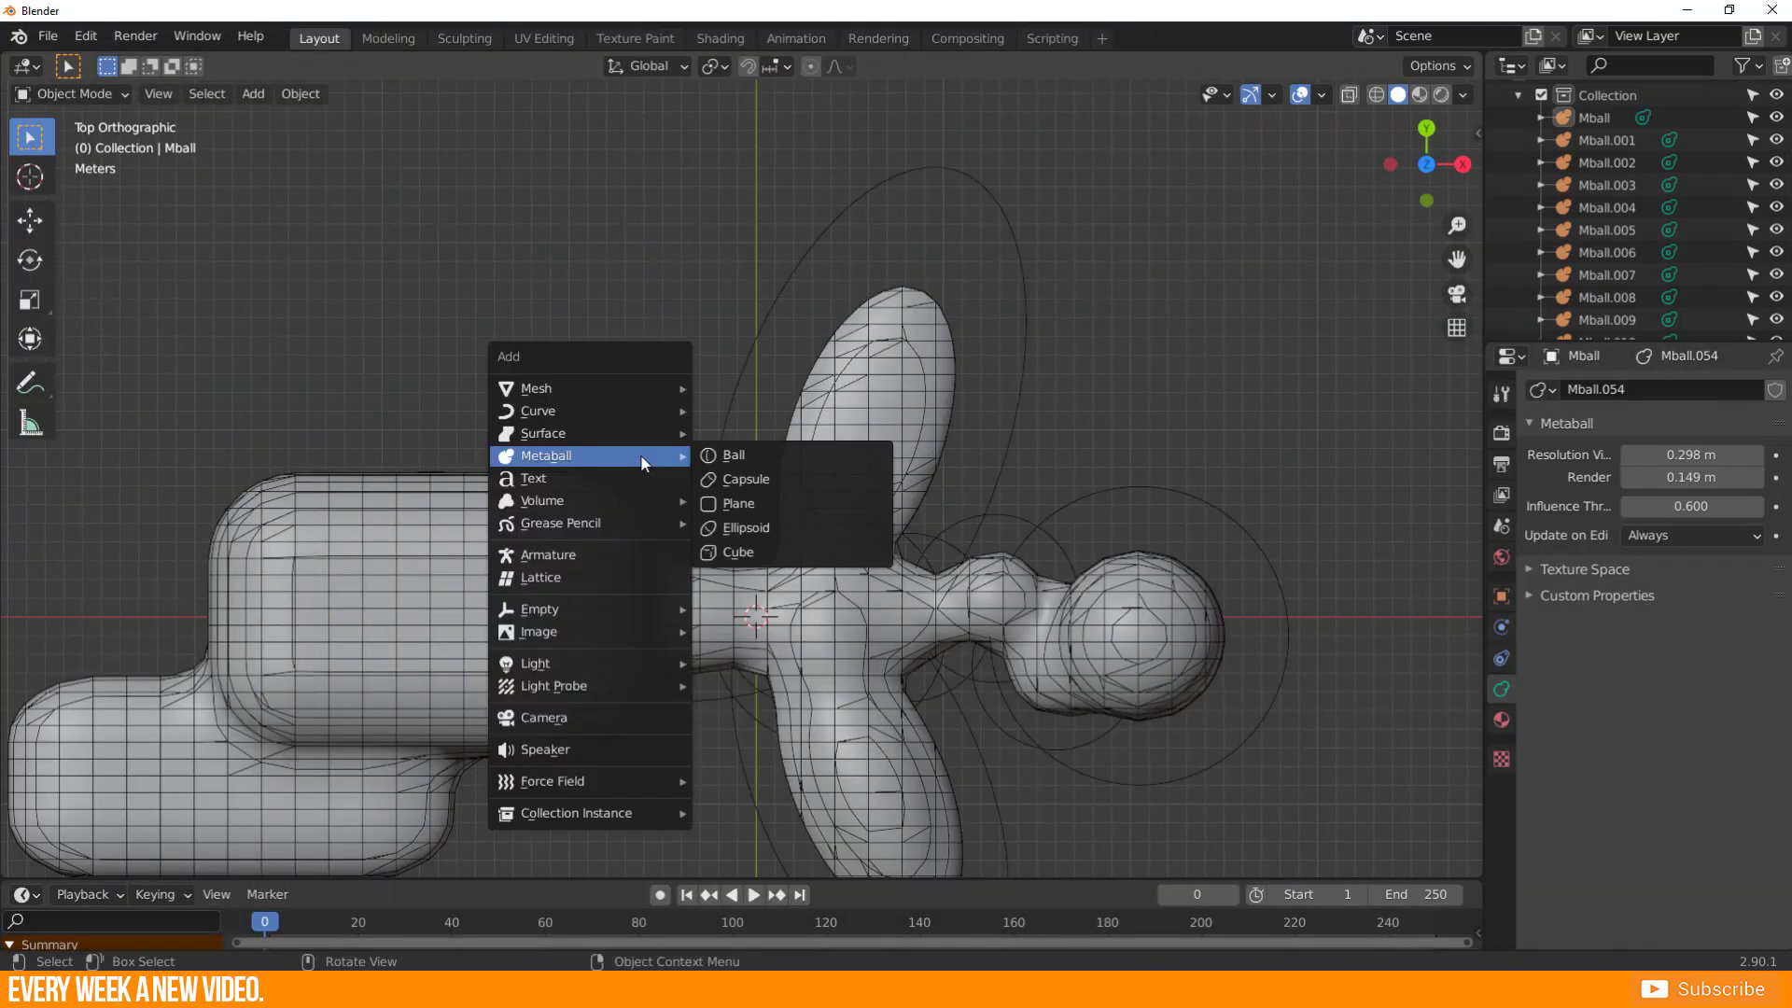
- Add an armature at the 3D cursor and display it in front of the metaball insect
{"action": "left_click", "coordinate": [635, 568]}
{"action": "left_click", "coordinate": [1580, 694]}
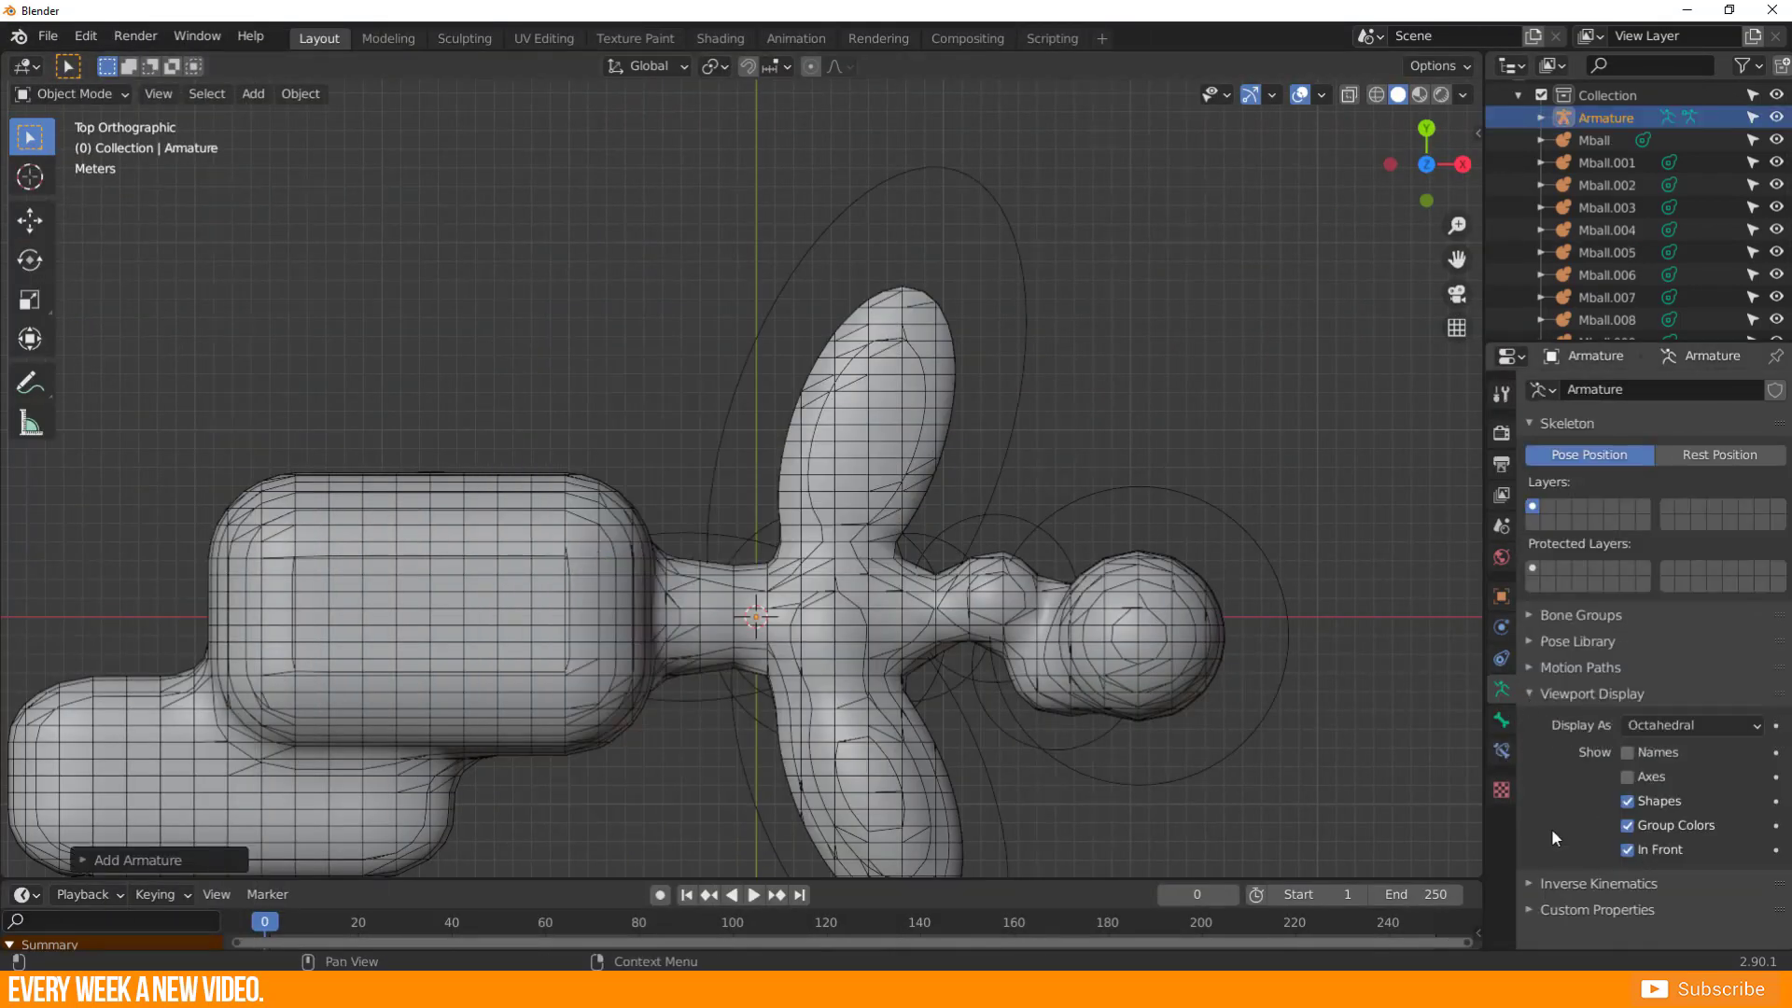
- Scale the armature, rotate it 90 degrees, and align it with the insect's body axis between the wings
{"action": "middle_click_drag", "start_coordinate": [840, 653], "coordinate": [787, 375]}
{"action": "key", "text": "s"}
{"action": "left_click", "coordinate": [972, 365]}
{"action": "type", "text": "r90"}
{"action": "key", "text": "Return"}
{"action": "key", "text": "g"}
{"action": "left_click", "coordinate": [775, 433]}
{"action": "key", "text": "KP_7"}
{"action": "scroll", "coordinate": [788, 426], "scroll_direction": "up", "scroll_amount": 7}
{"action": "key", "text": "g"}
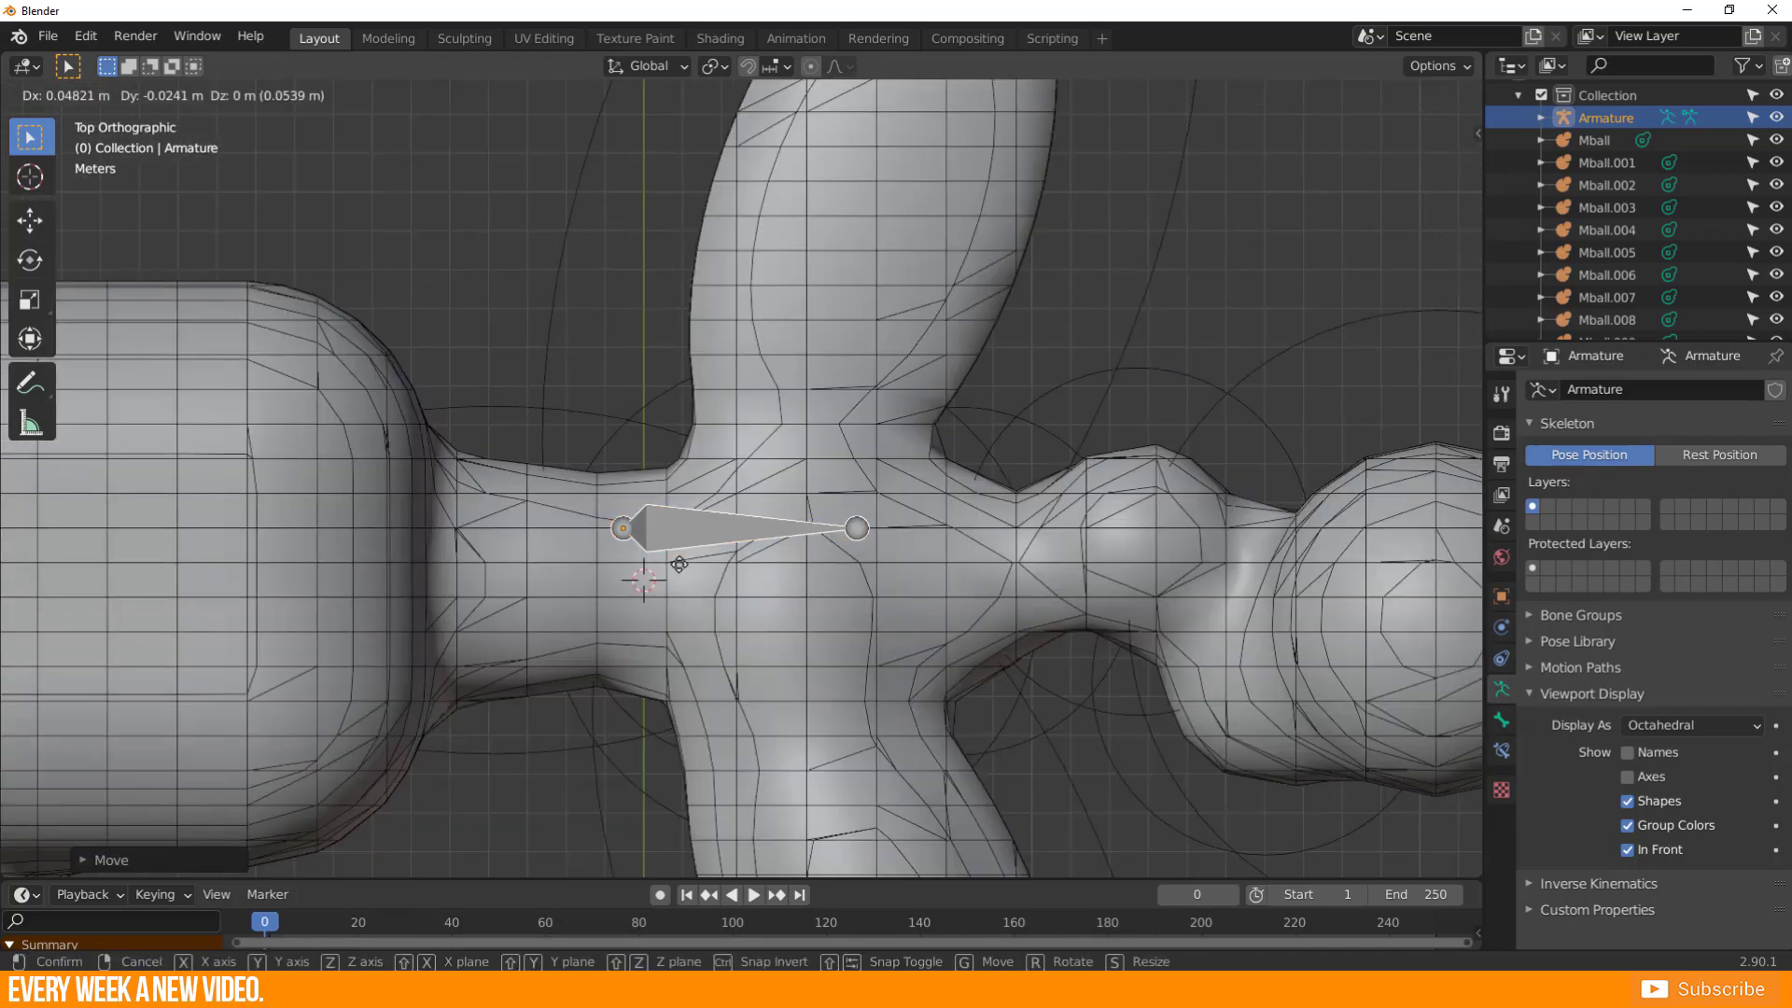
{"action": "left_click", "coordinate": [681, 621]}
- Duplicate the armature, and rotate the copy and scale it up about 1.4 times to run along one wing
{"action": "scroll", "coordinate": [786, 655], "scroll_direction": "down", "scroll_amount": 2}
{"action": "key", "text": "shift+d"}
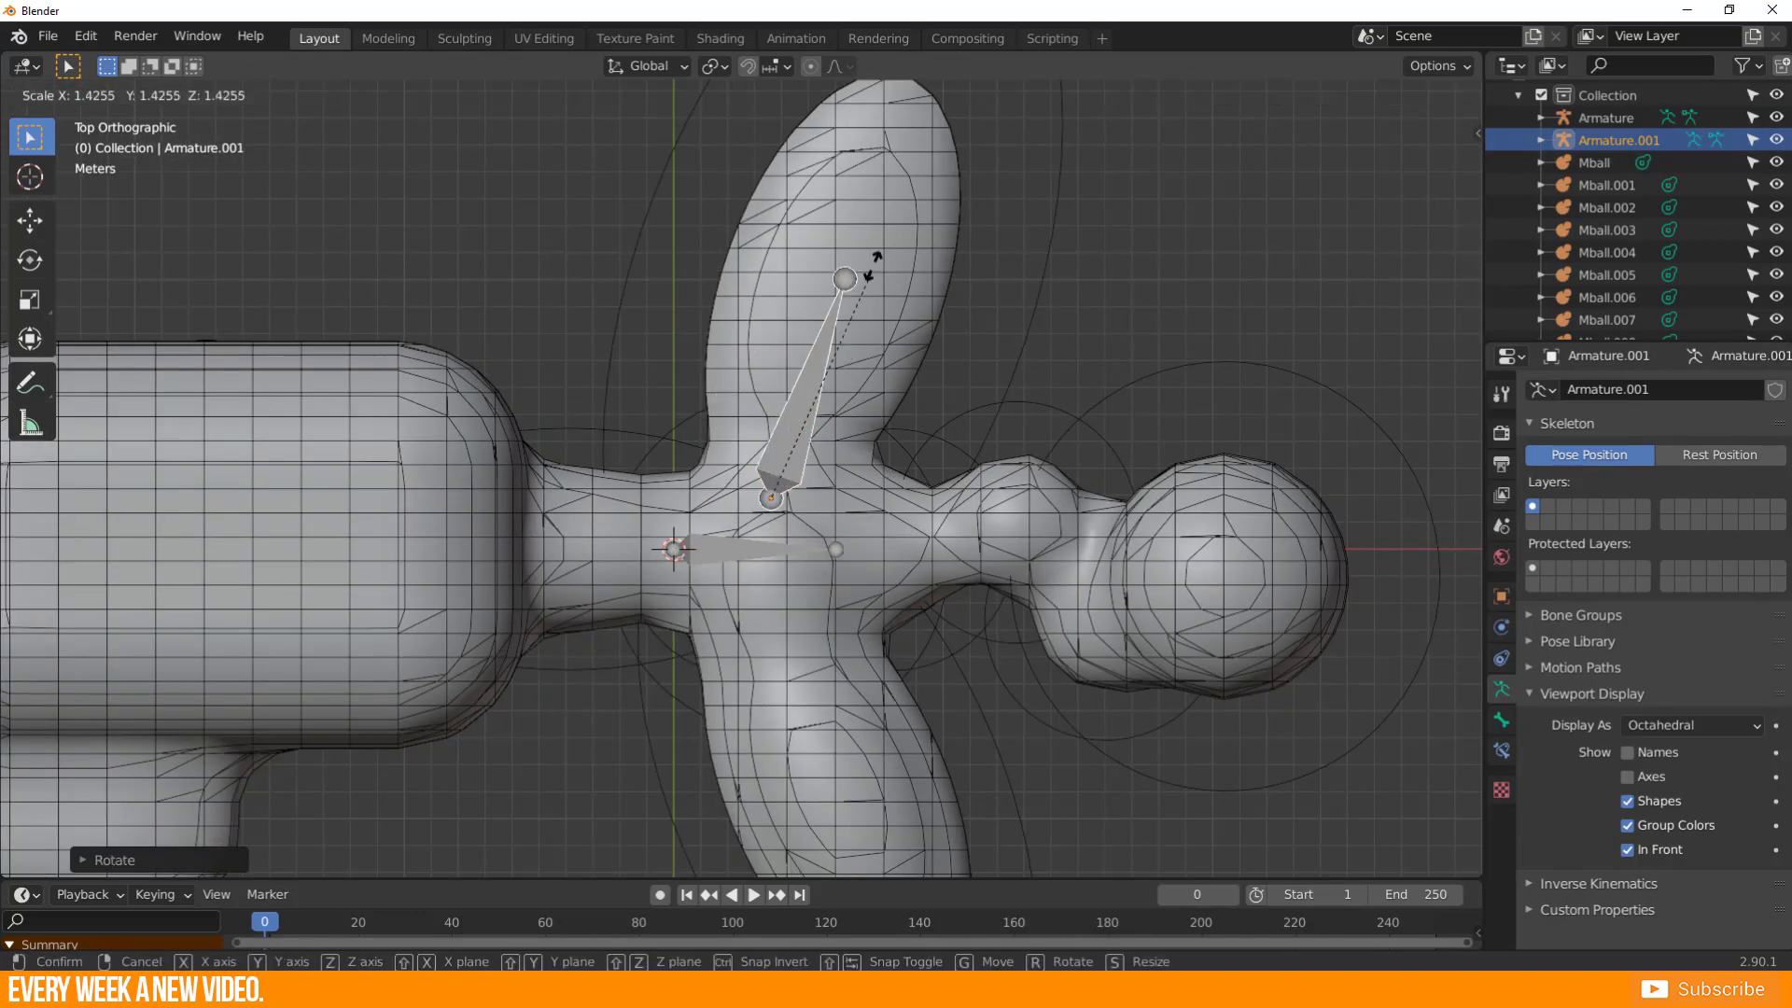
{"action": "left_click", "coordinate": [874, 264]}
- Parent the wing's metaball ellipsoid to the duplicated armature, Armature.001
{"action": "middle_click_drag", "start_coordinate": [886, 188], "coordinate": [767, 420]}
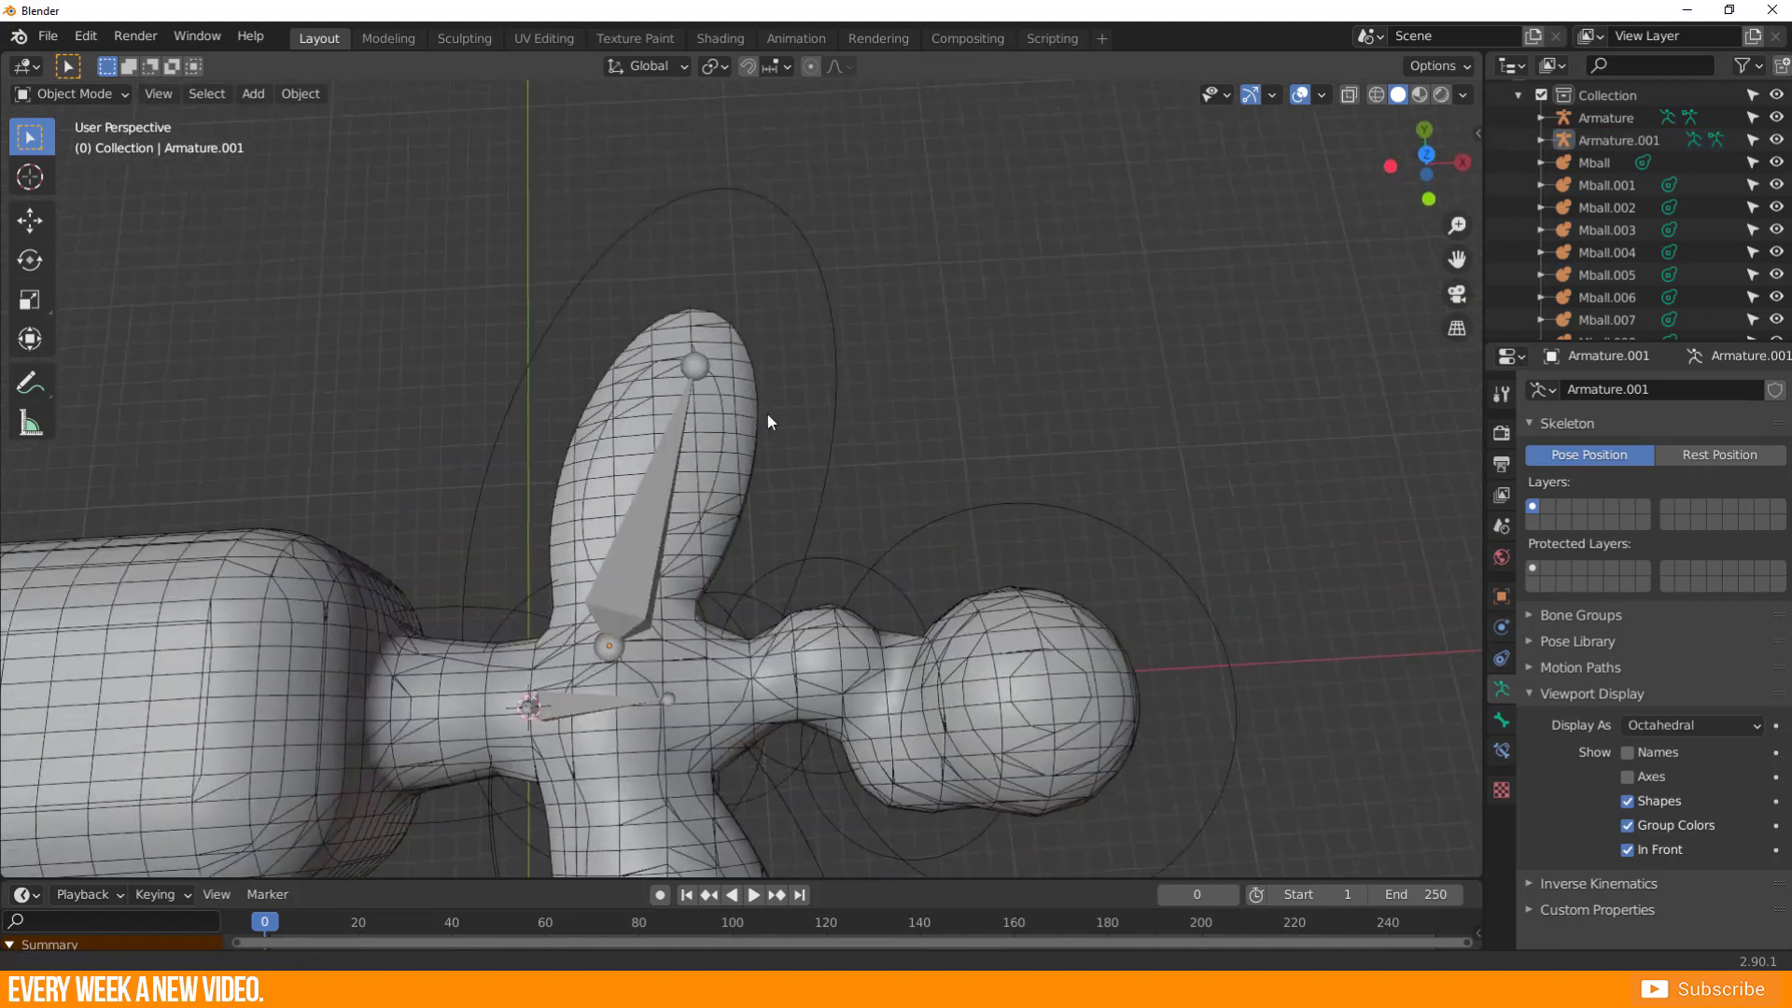
{"action": "left_click", "coordinate": [837, 411]}
{"action": "left_click", "coordinate": [654, 491], "text": "shift"}
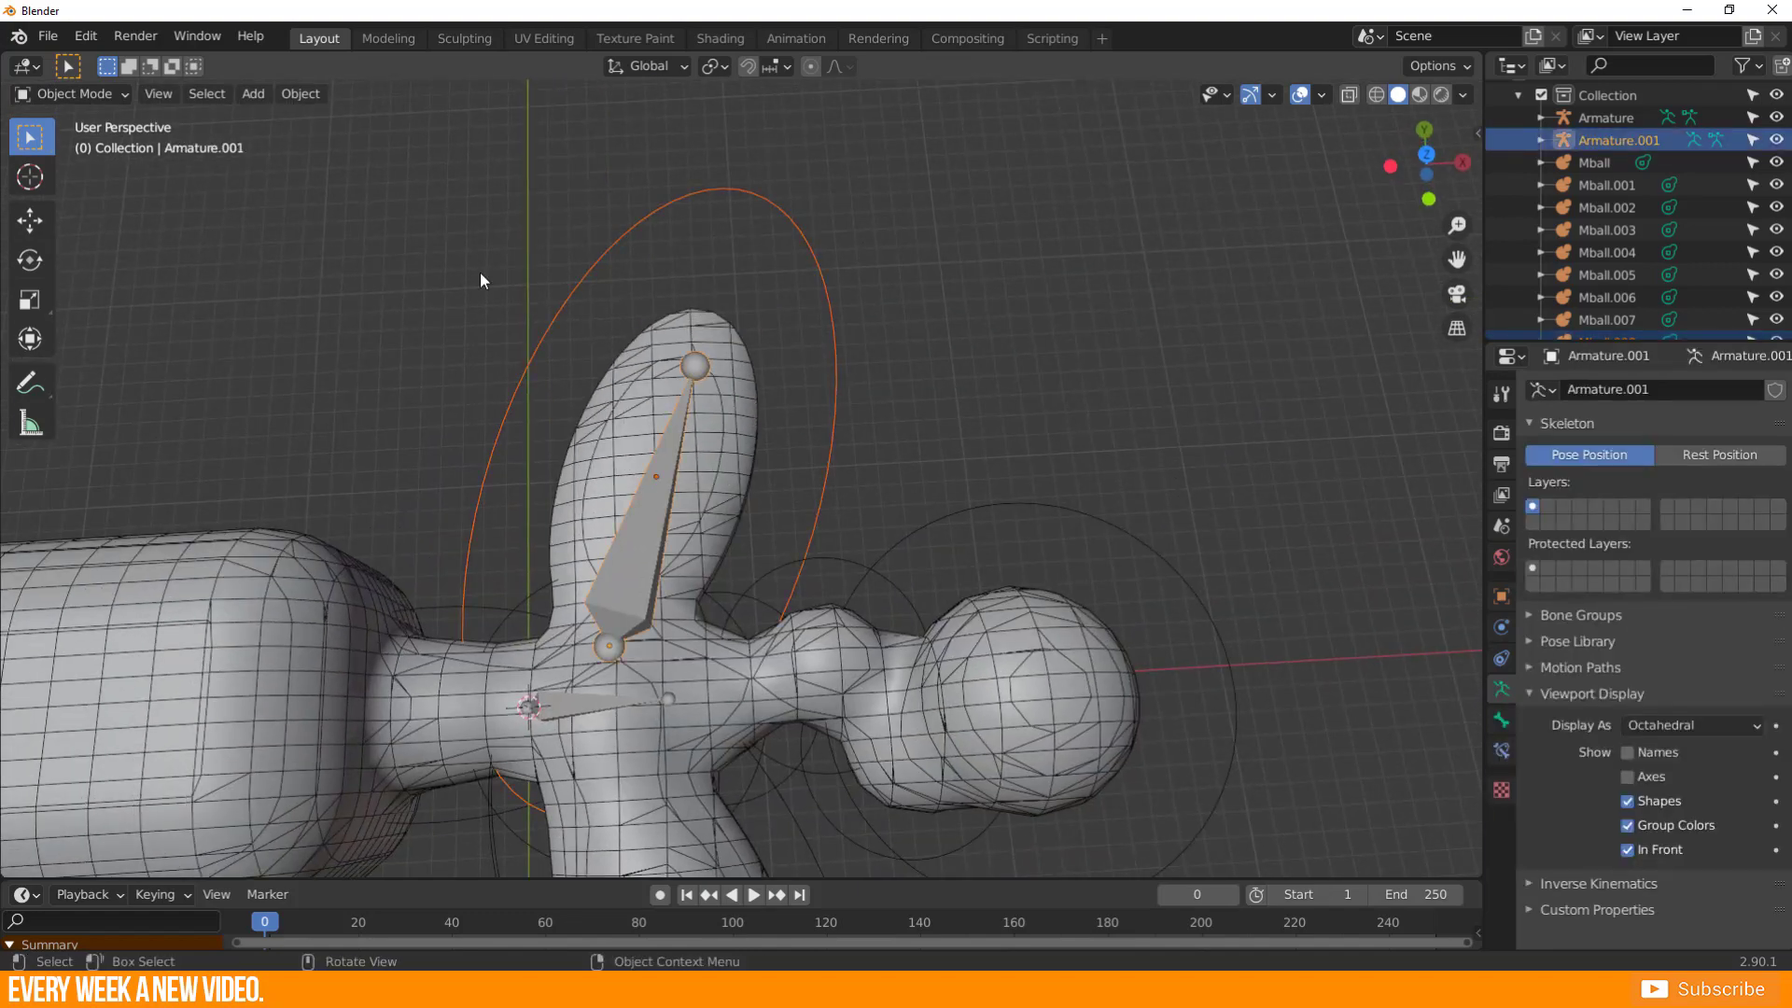
{"action": "left_click", "coordinate": [315, 95]}
{"action": "mouse_move", "coordinate": [344, 393]}
{"action": "left_click", "coordinate": [551, 508]}
- Switch Armature.001 to Pose Mode and rotate its bone to swing the attached wing
{"action": "left_click", "coordinate": [643, 574]}
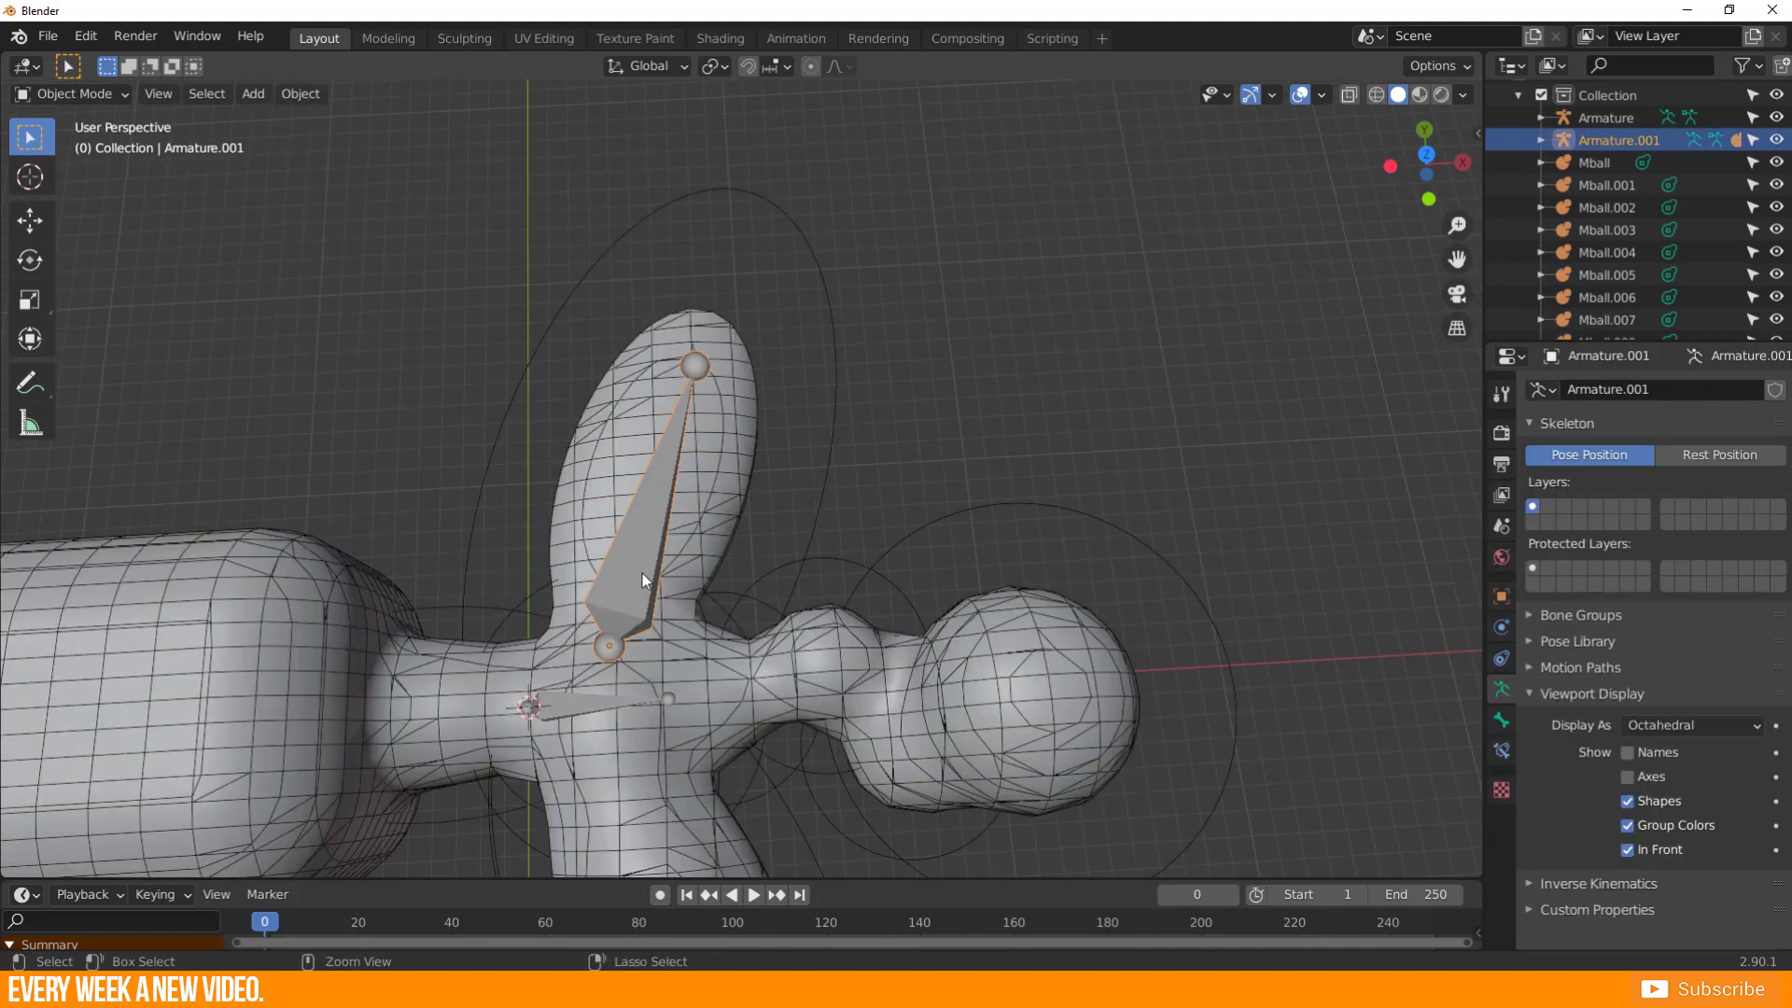
{"action": "key", "text": "ctrl+Tab"}
{"action": "key", "text": "a"}
{"action": "key", "text": "r"}
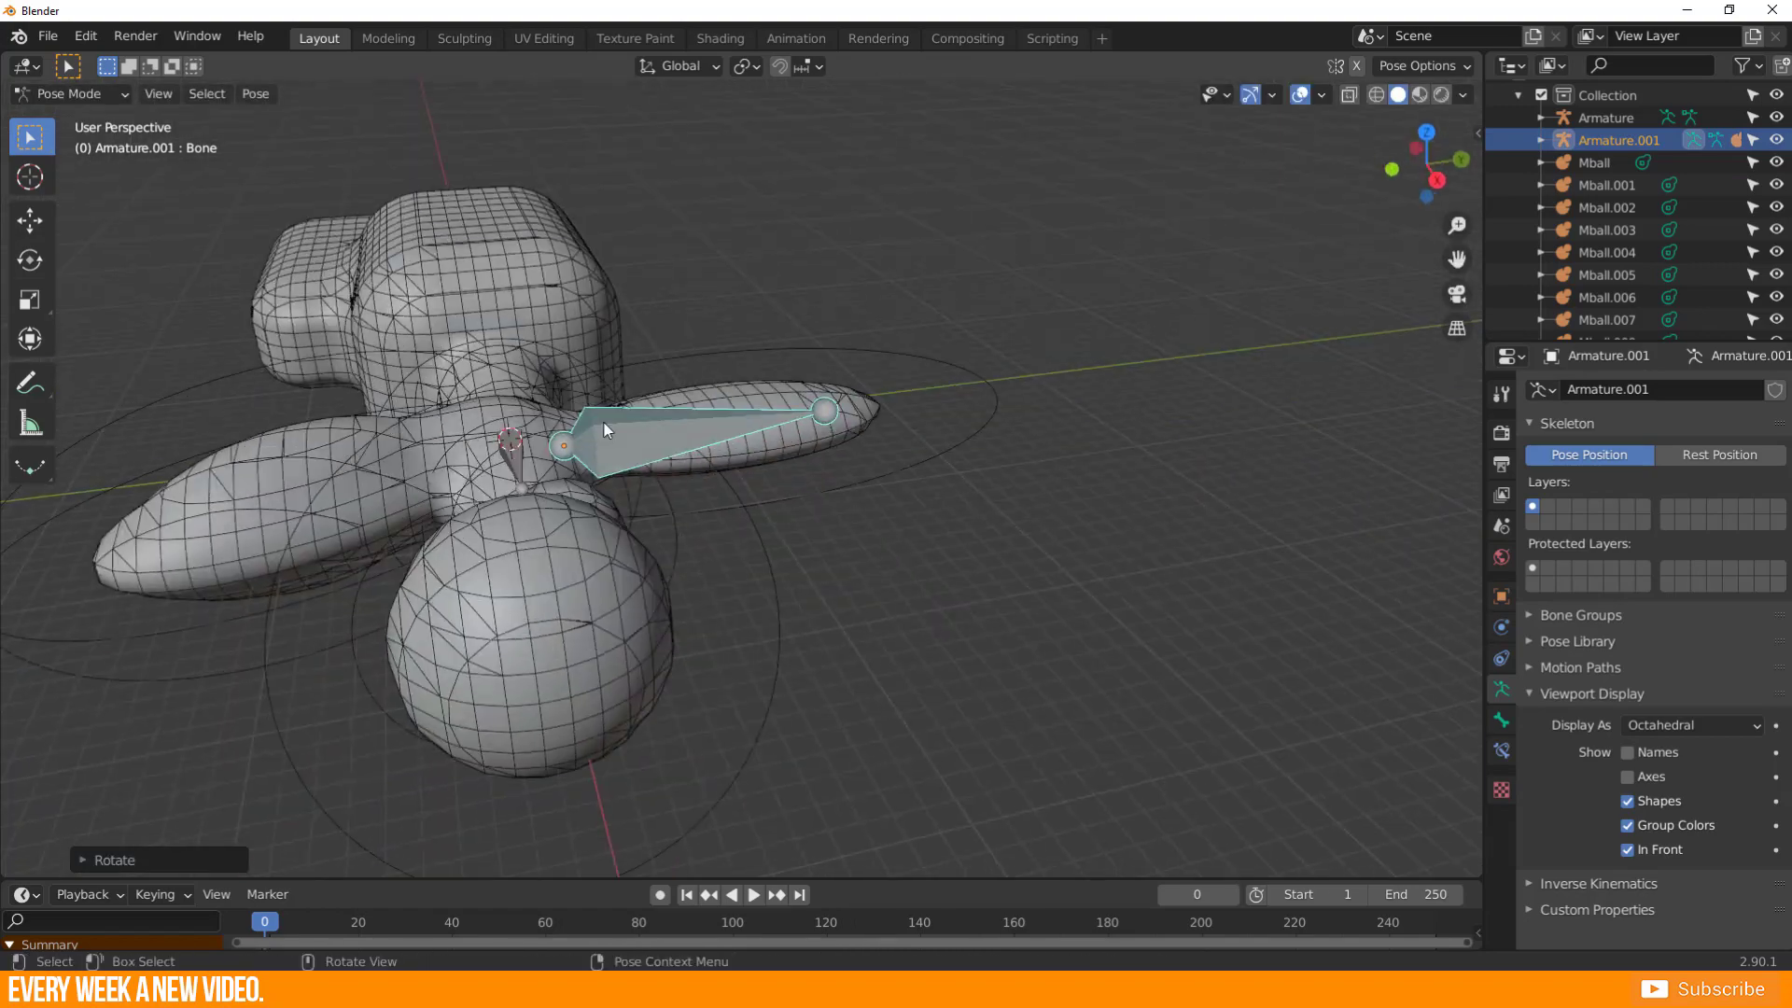
{"action": "key", "text": "r"}
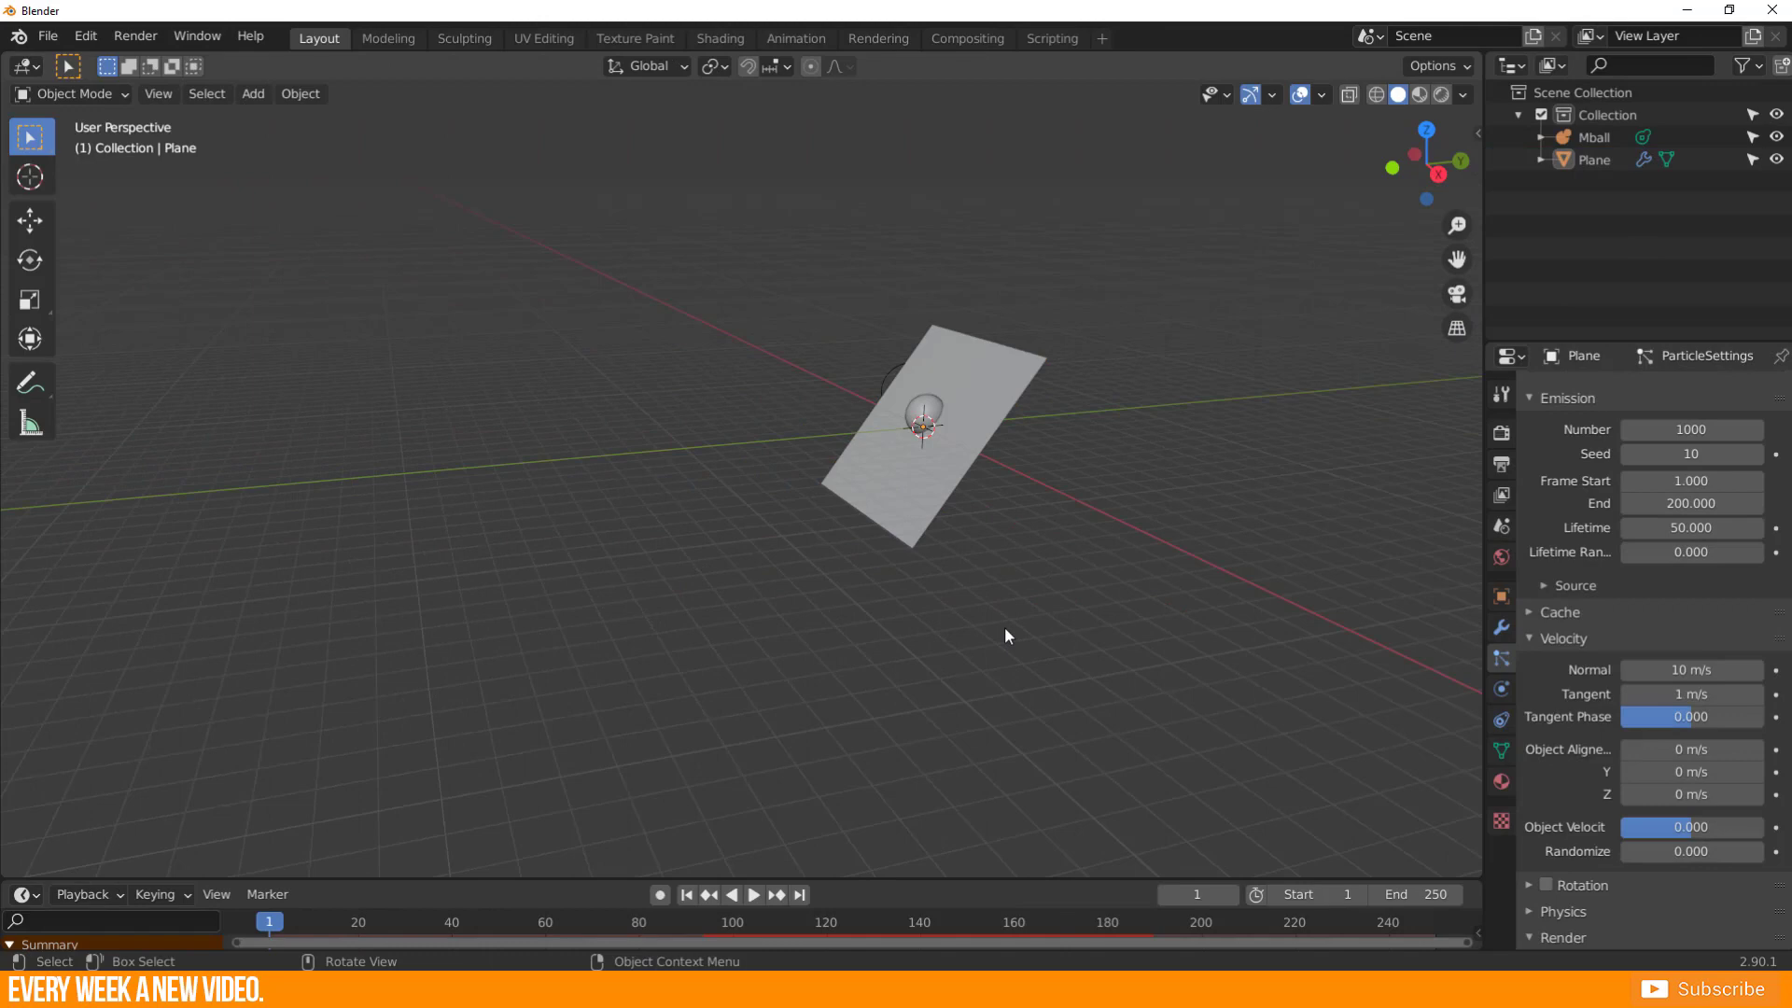
- Play the animation of metaball particles flowing from the tilted plane, and stop it partway to inspect the shape
{"action": "left_click", "coordinate": [752, 898]}
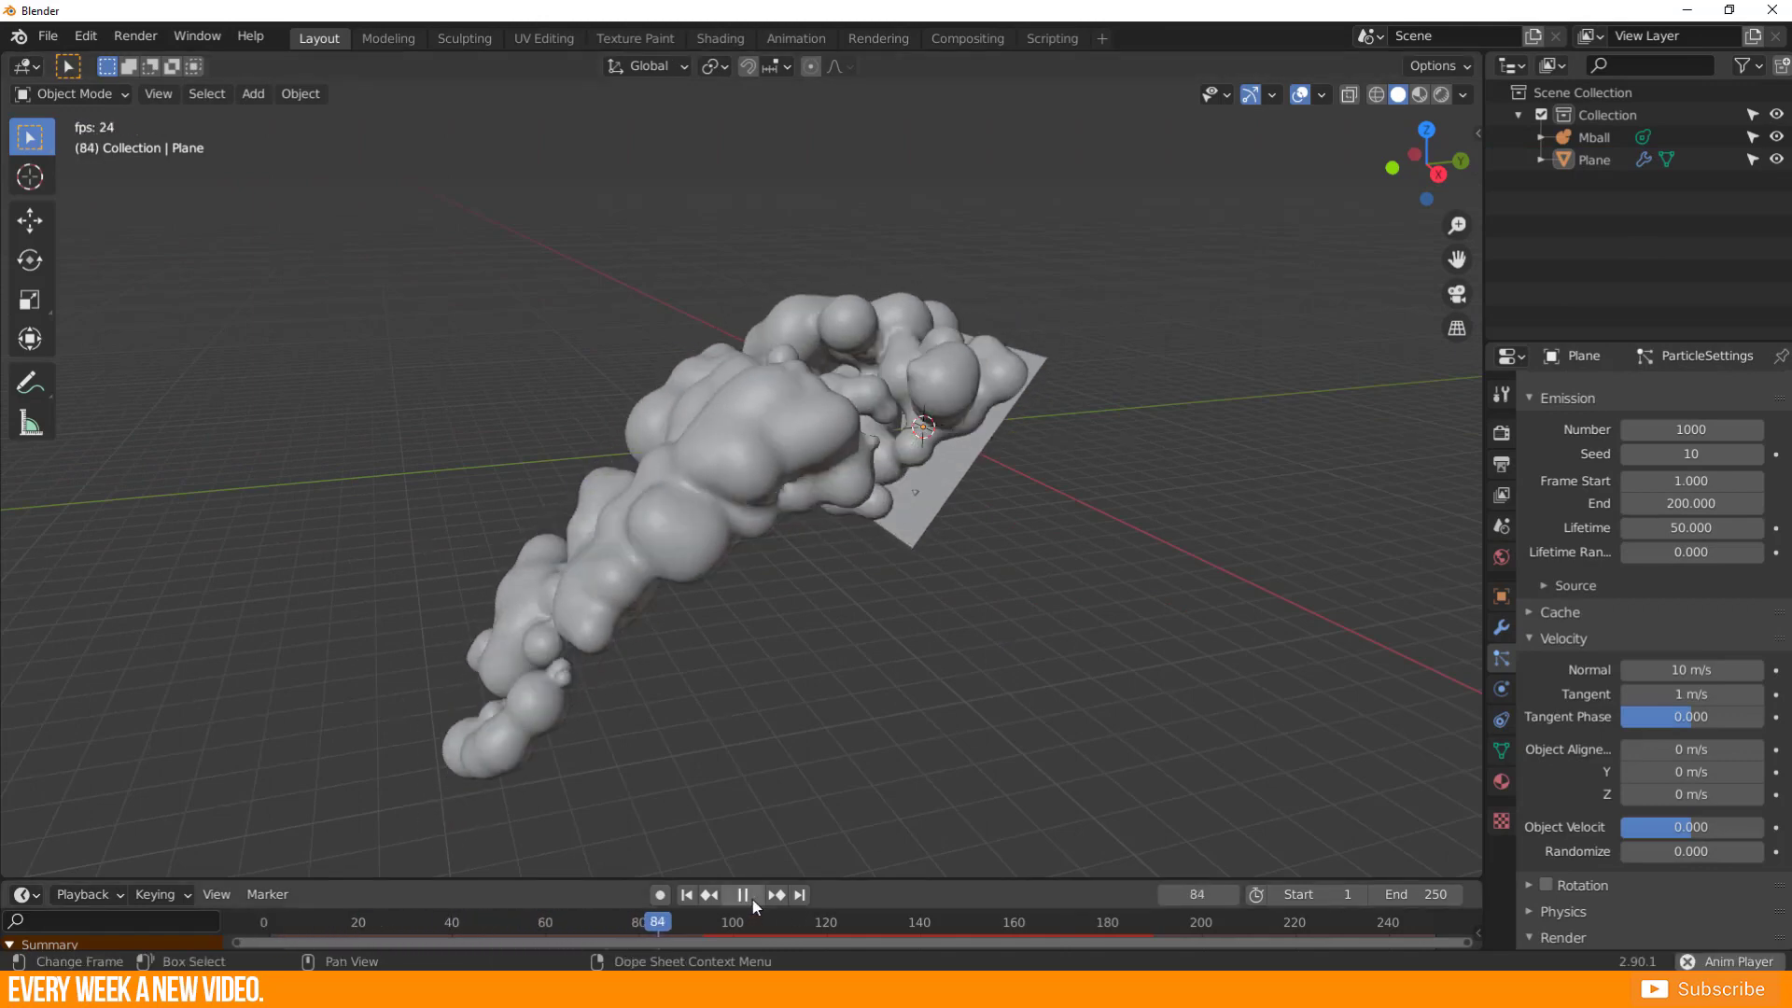
{"action": "left_click", "coordinate": [752, 901]}
{"action": "middle_click_drag", "start_coordinate": [812, 627], "coordinate": [938, 596]}
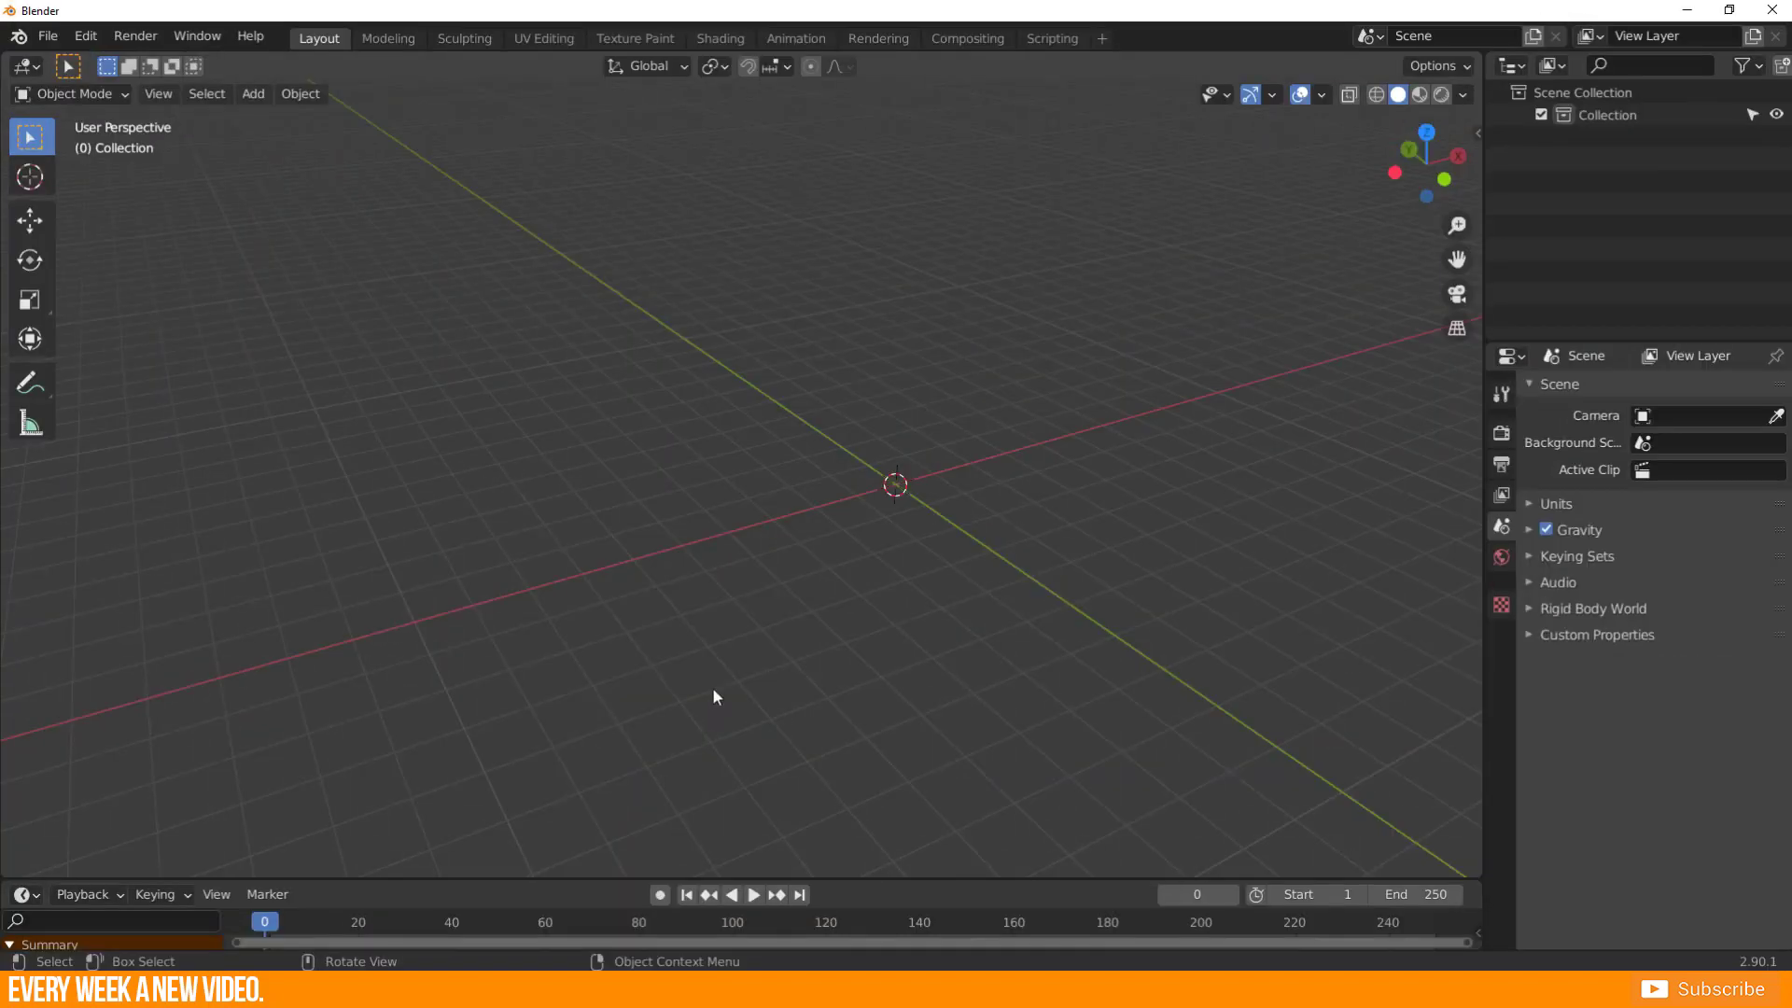
- Add a metaball ball to the empty scene and move it away from the origin
{"action": "key", "text": "shift+a"}
{"action": "mouse_move", "coordinate": [713, 689]}
{"action": "left_click", "coordinate": [821, 689]}
{"action": "key", "text": "g"}
{"action": "left_click", "coordinate": [403, 673]}
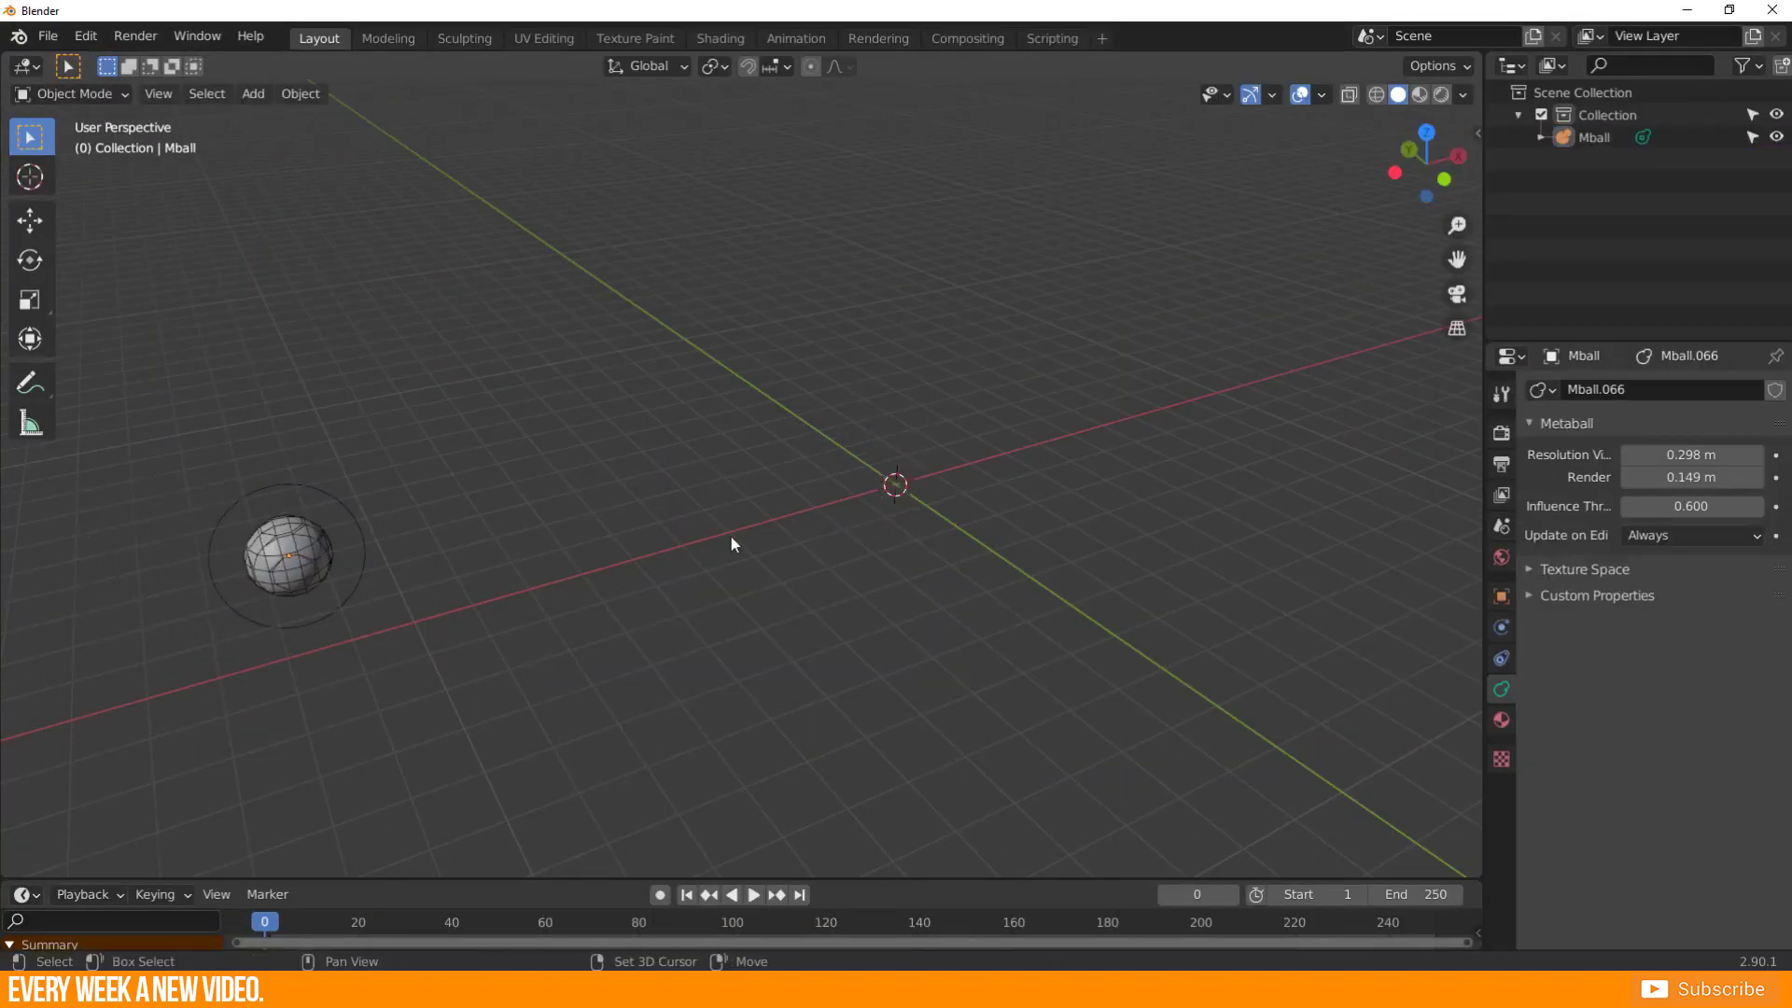
- Add a mesh plane at the origin and scale it up to serve as the particle emitter
{"action": "key", "text": "shift+a"}
{"action": "mouse_move", "coordinate": [625, 468]}
{"action": "left_click", "coordinate": [820, 467]}
{"action": "key", "text": "s"}
{"action": "left_click", "coordinate": [479, 739]}
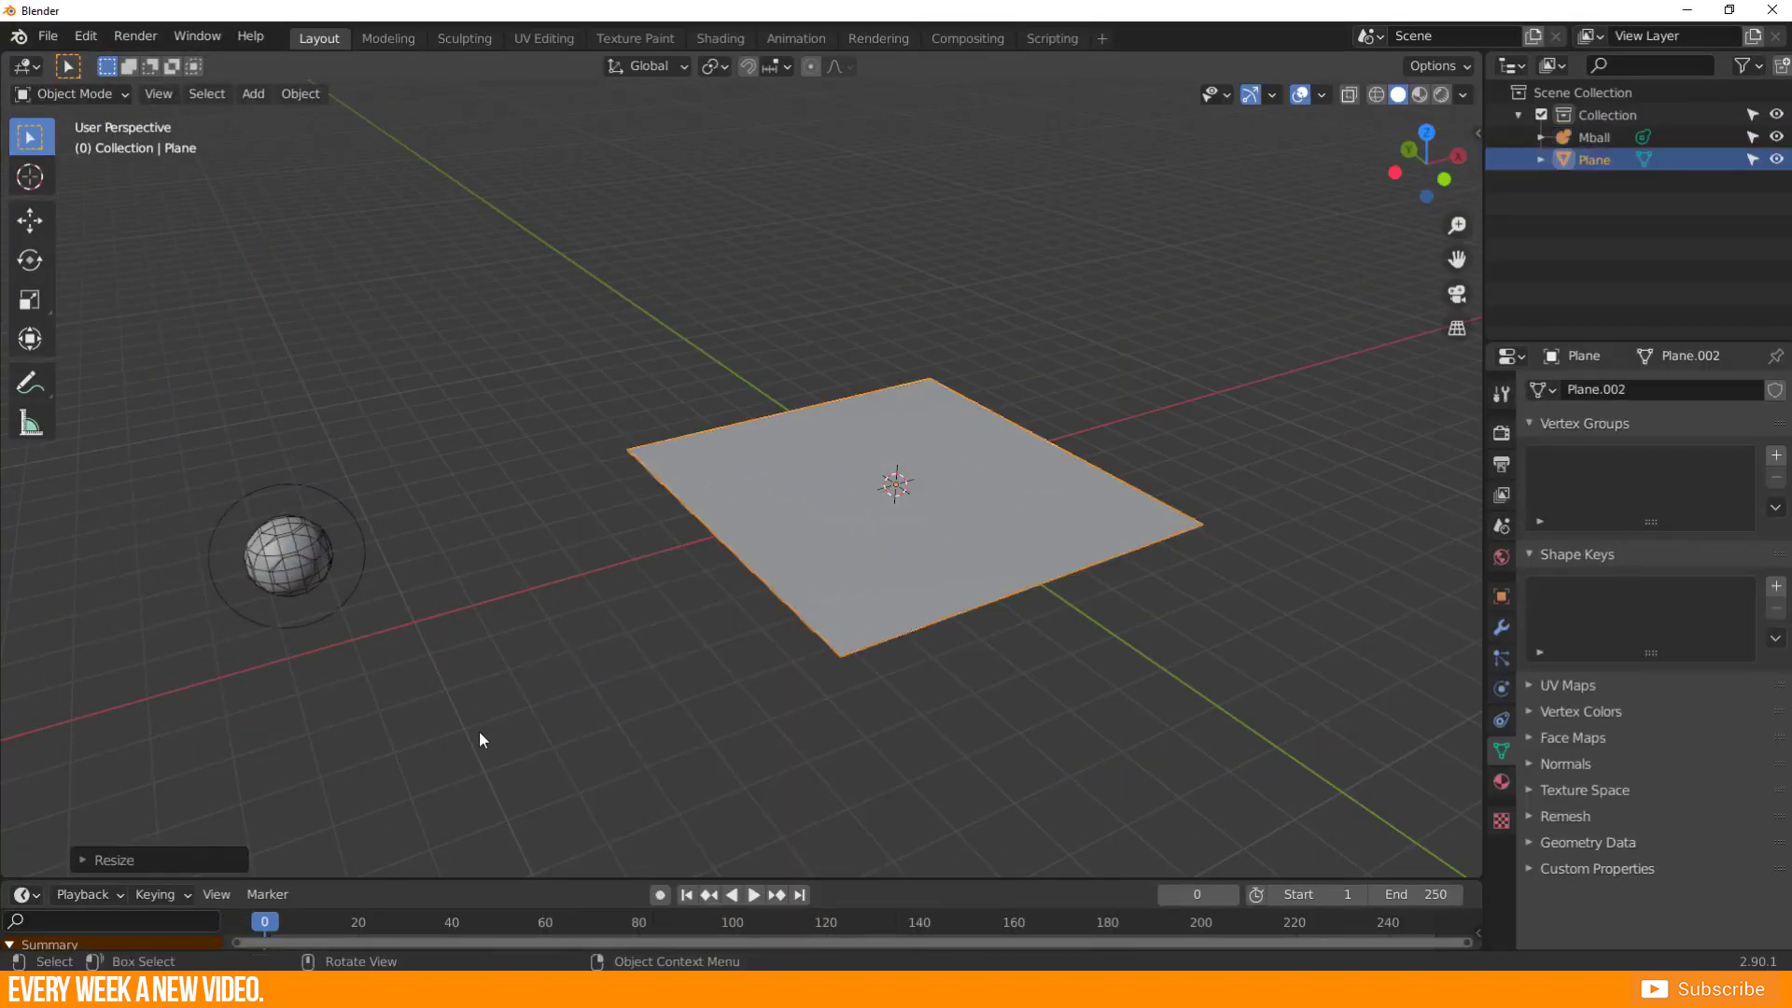
- Add a particle system to the plane, rendered as Object with Mball as the instance object and a scale of 1.000
{"action": "left_click", "coordinate": [1501, 658]}
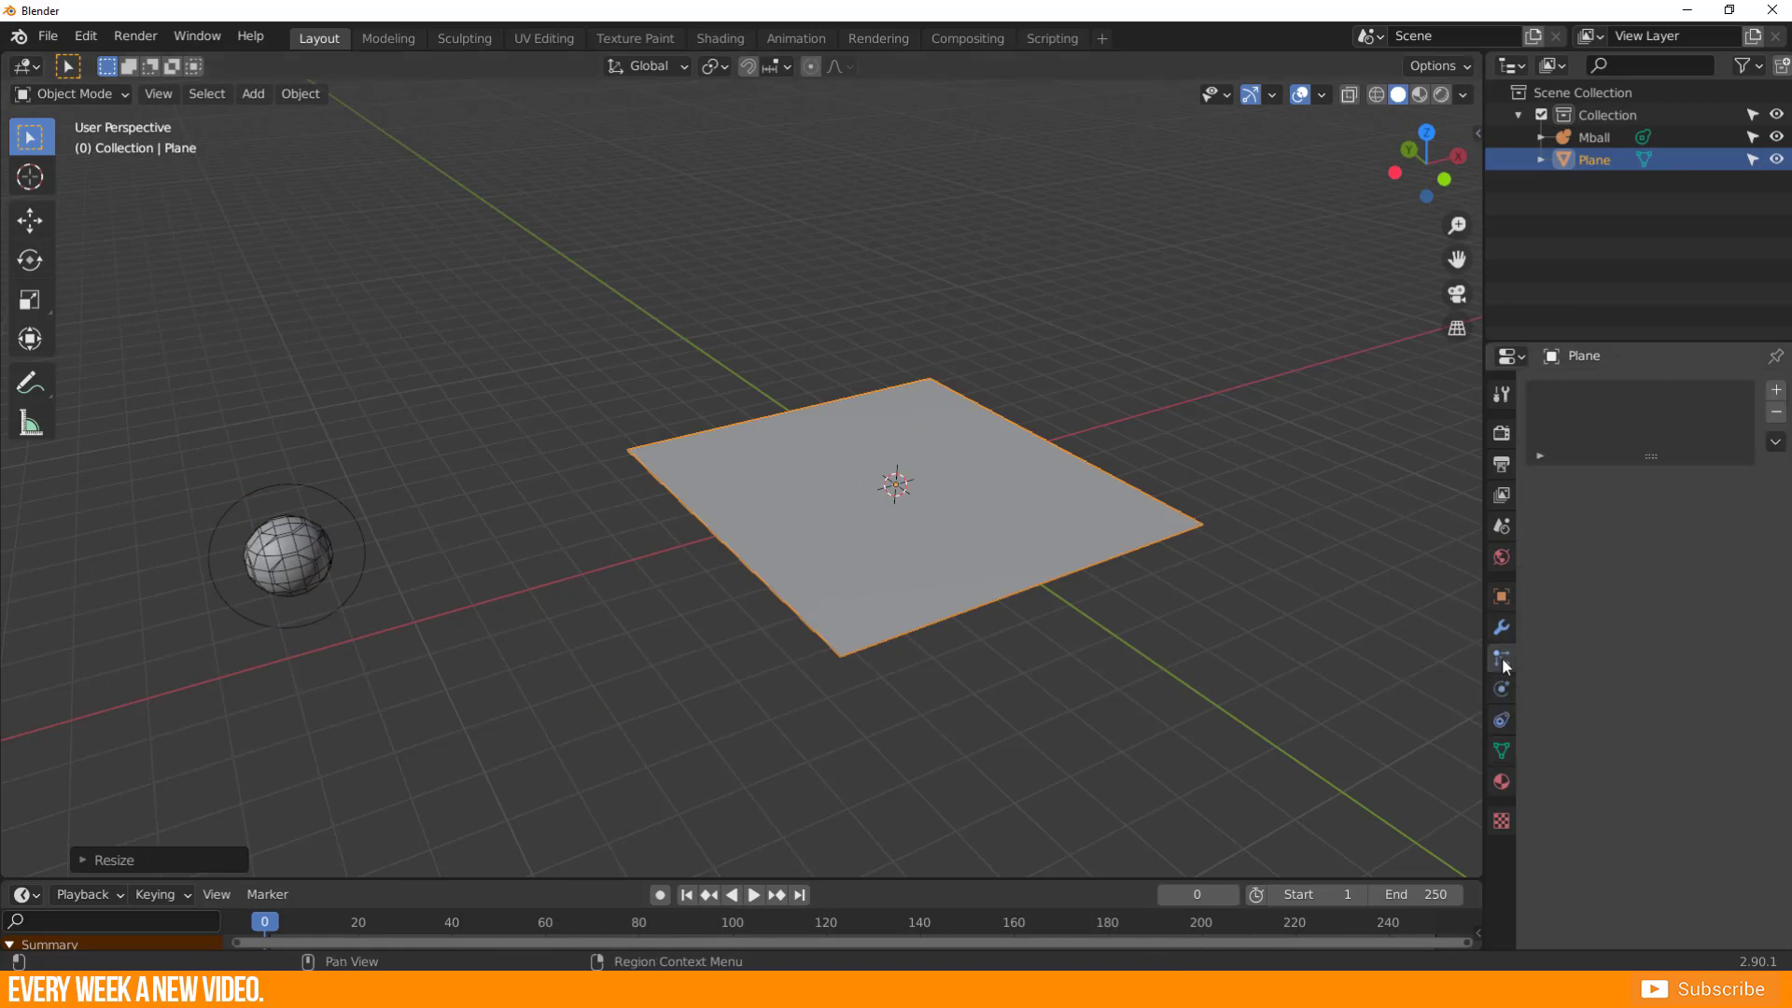
{"action": "left_click", "coordinate": [1776, 392]}
{"action": "scroll", "coordinate": [1676, 612], "scroll_direction": "down", "scroll_amount": 5}
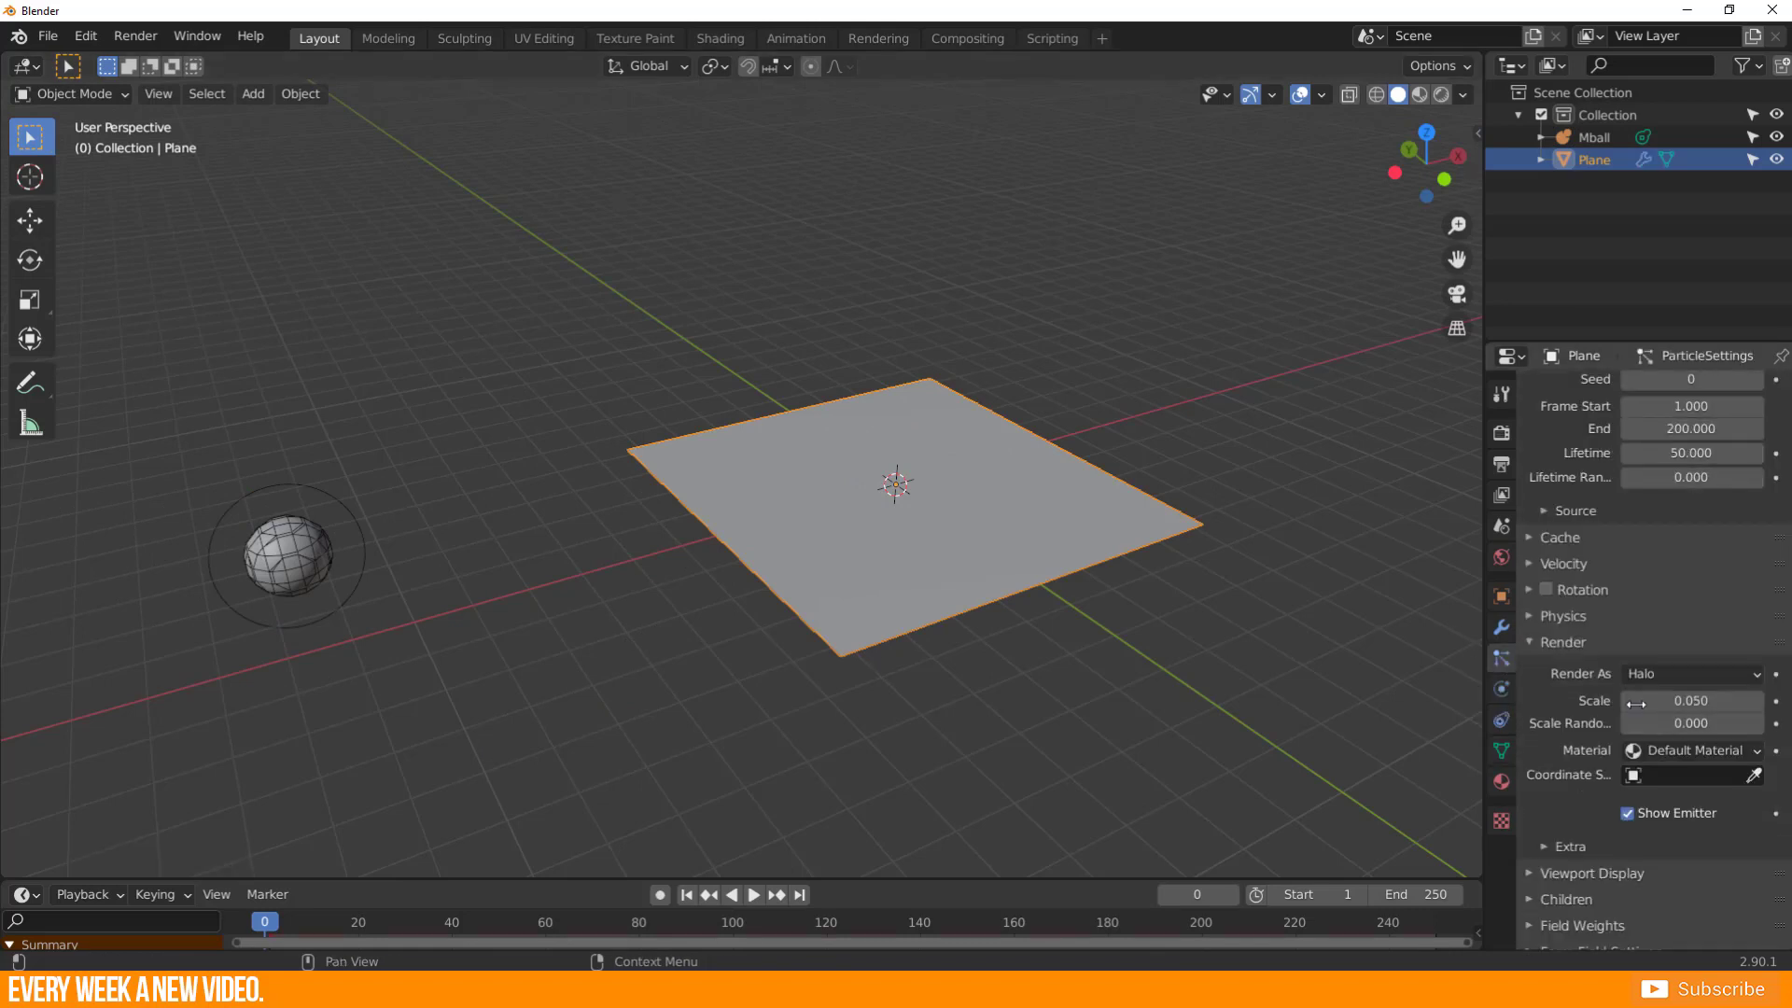
{"action": "left_click", "coordinate": [1675, 674]}
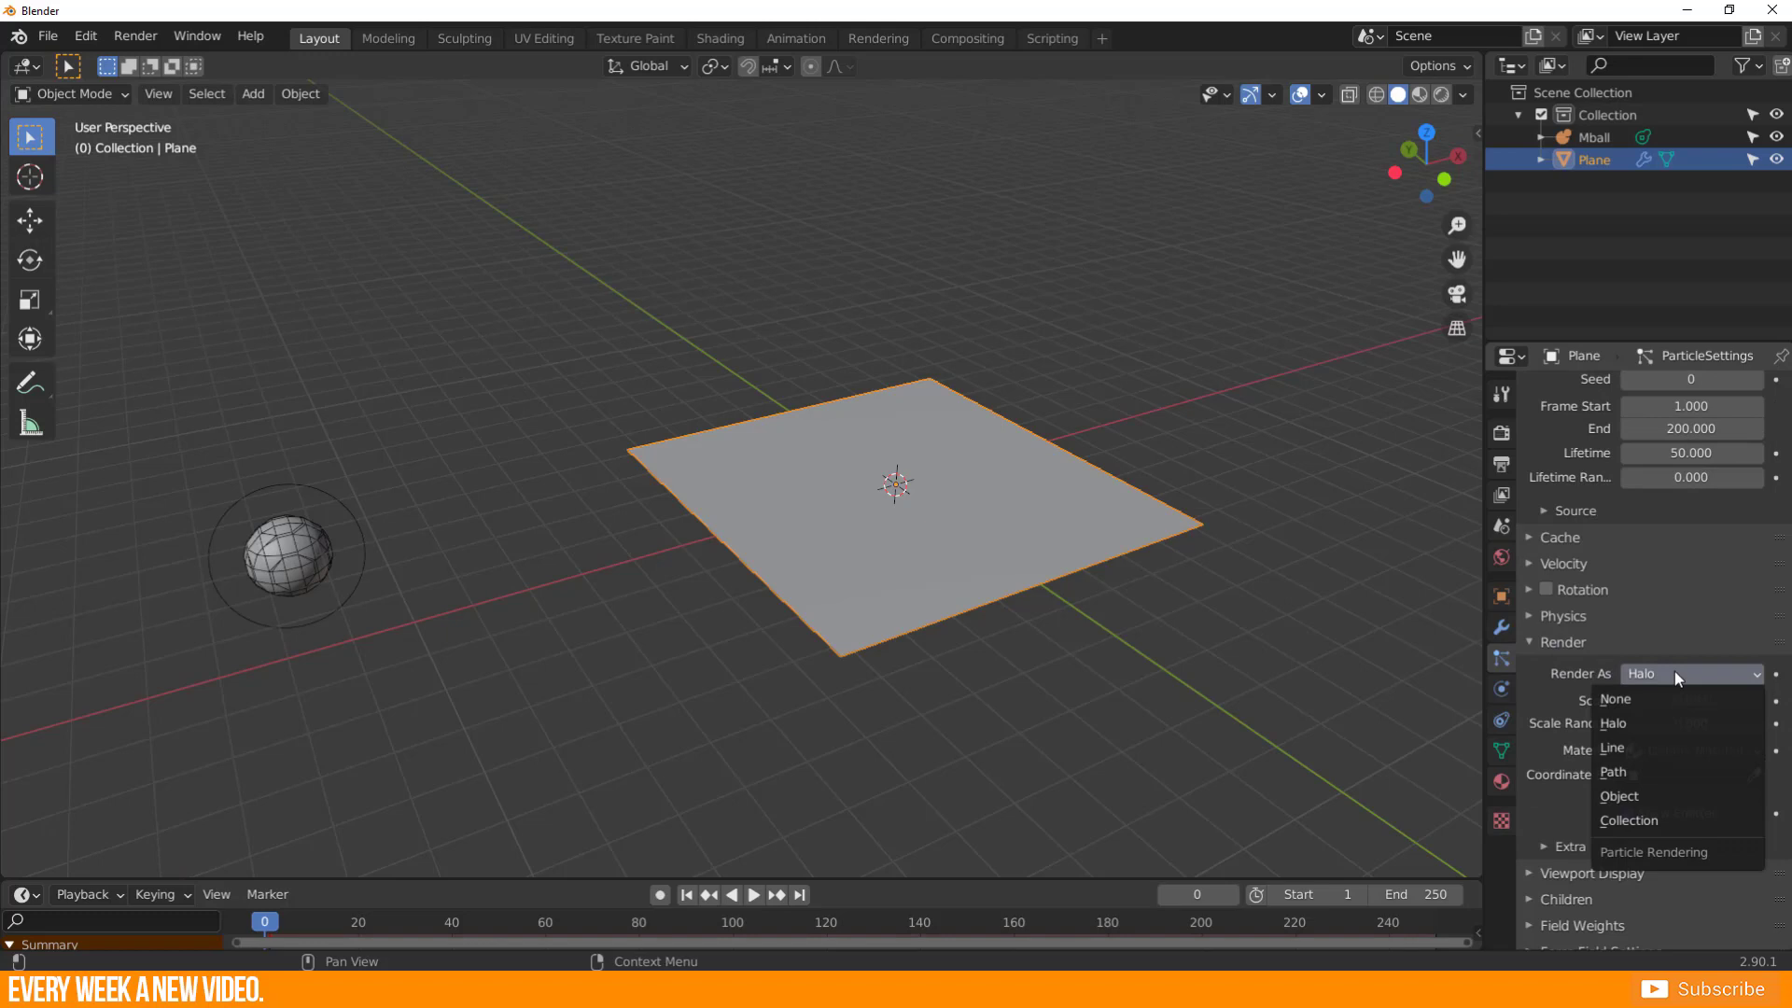
{"action": "left_click", "coordinate": [1639, 796]}
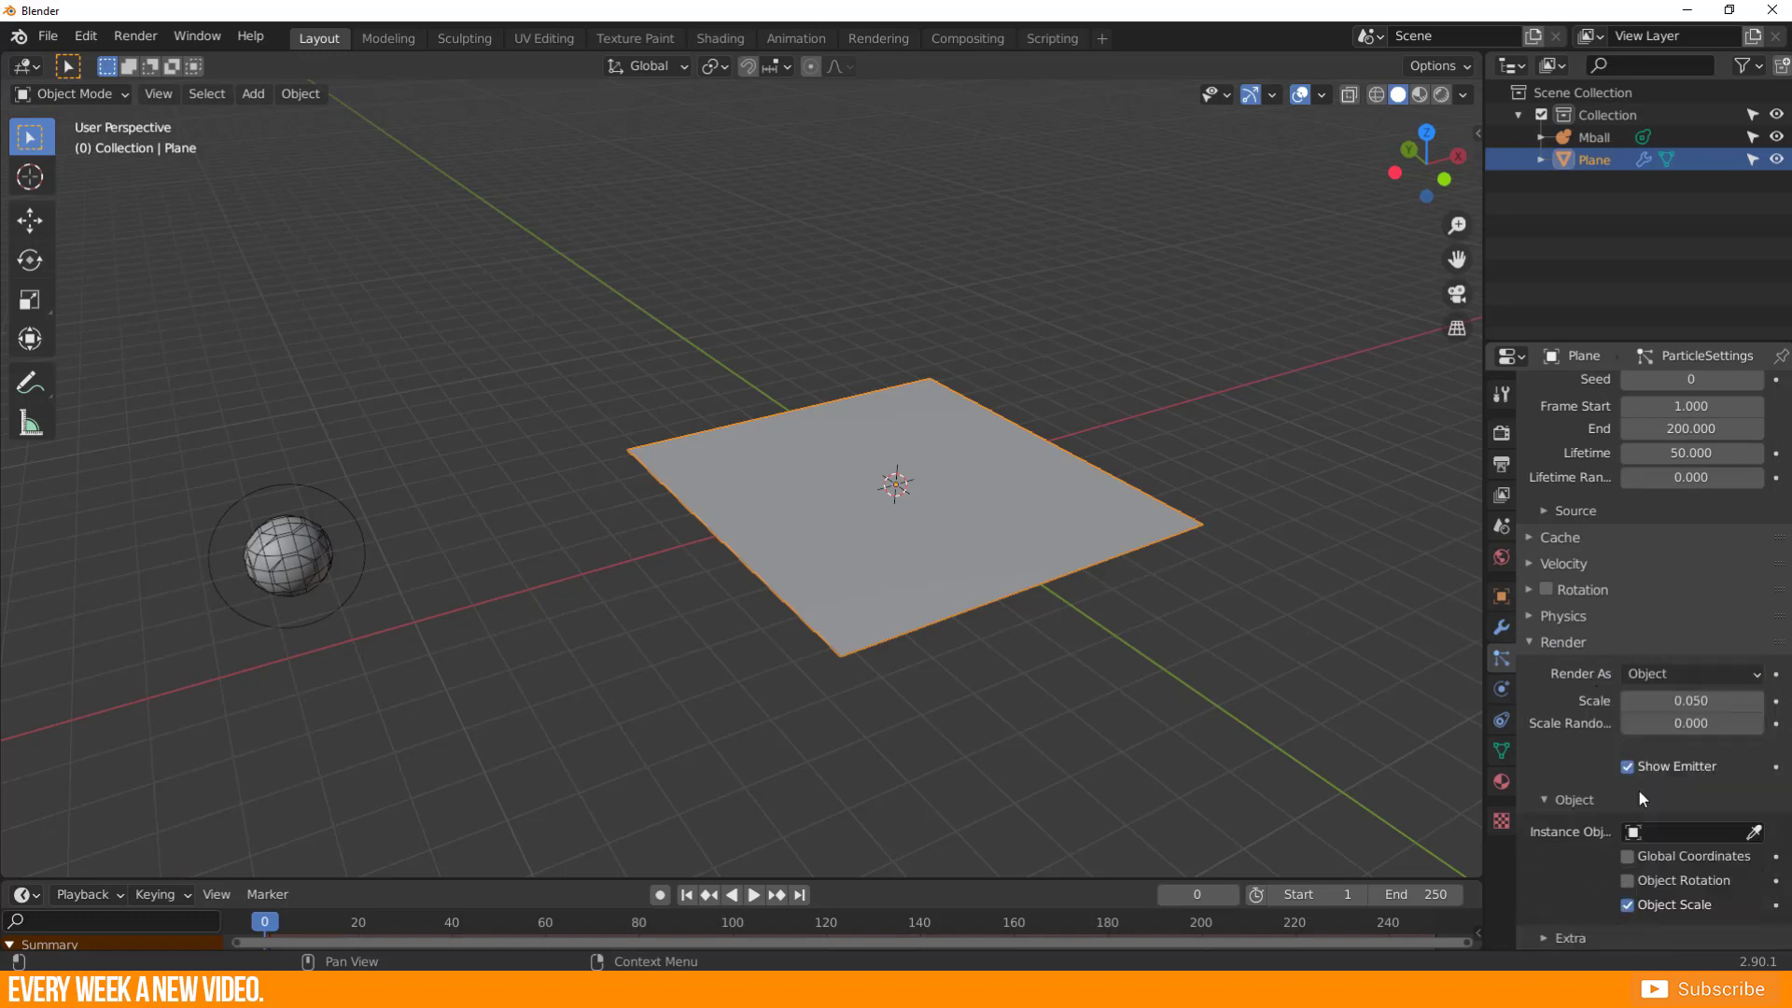
{"action": "left_click", "coordinate": [289, 550]}
{"action": "middle_click_drag", "start_coordinate": [746, 821], "coordinate": [733, 745]}
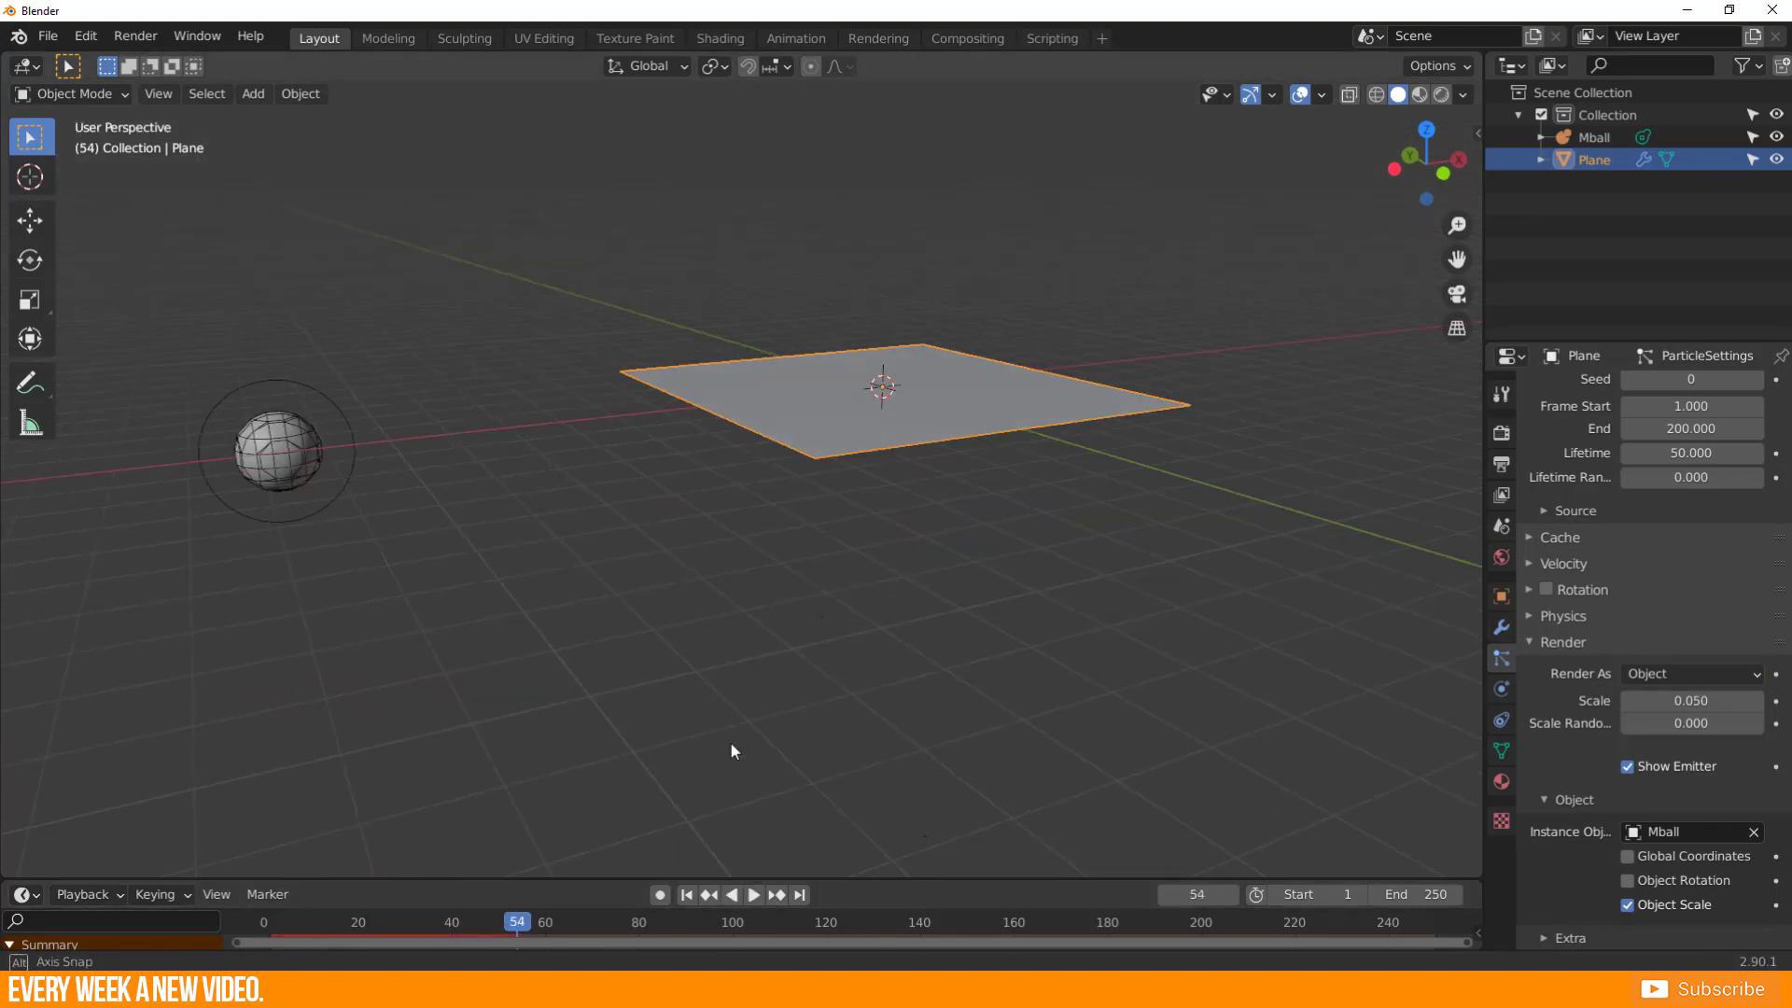
{"action": "key", "text": "Return"}
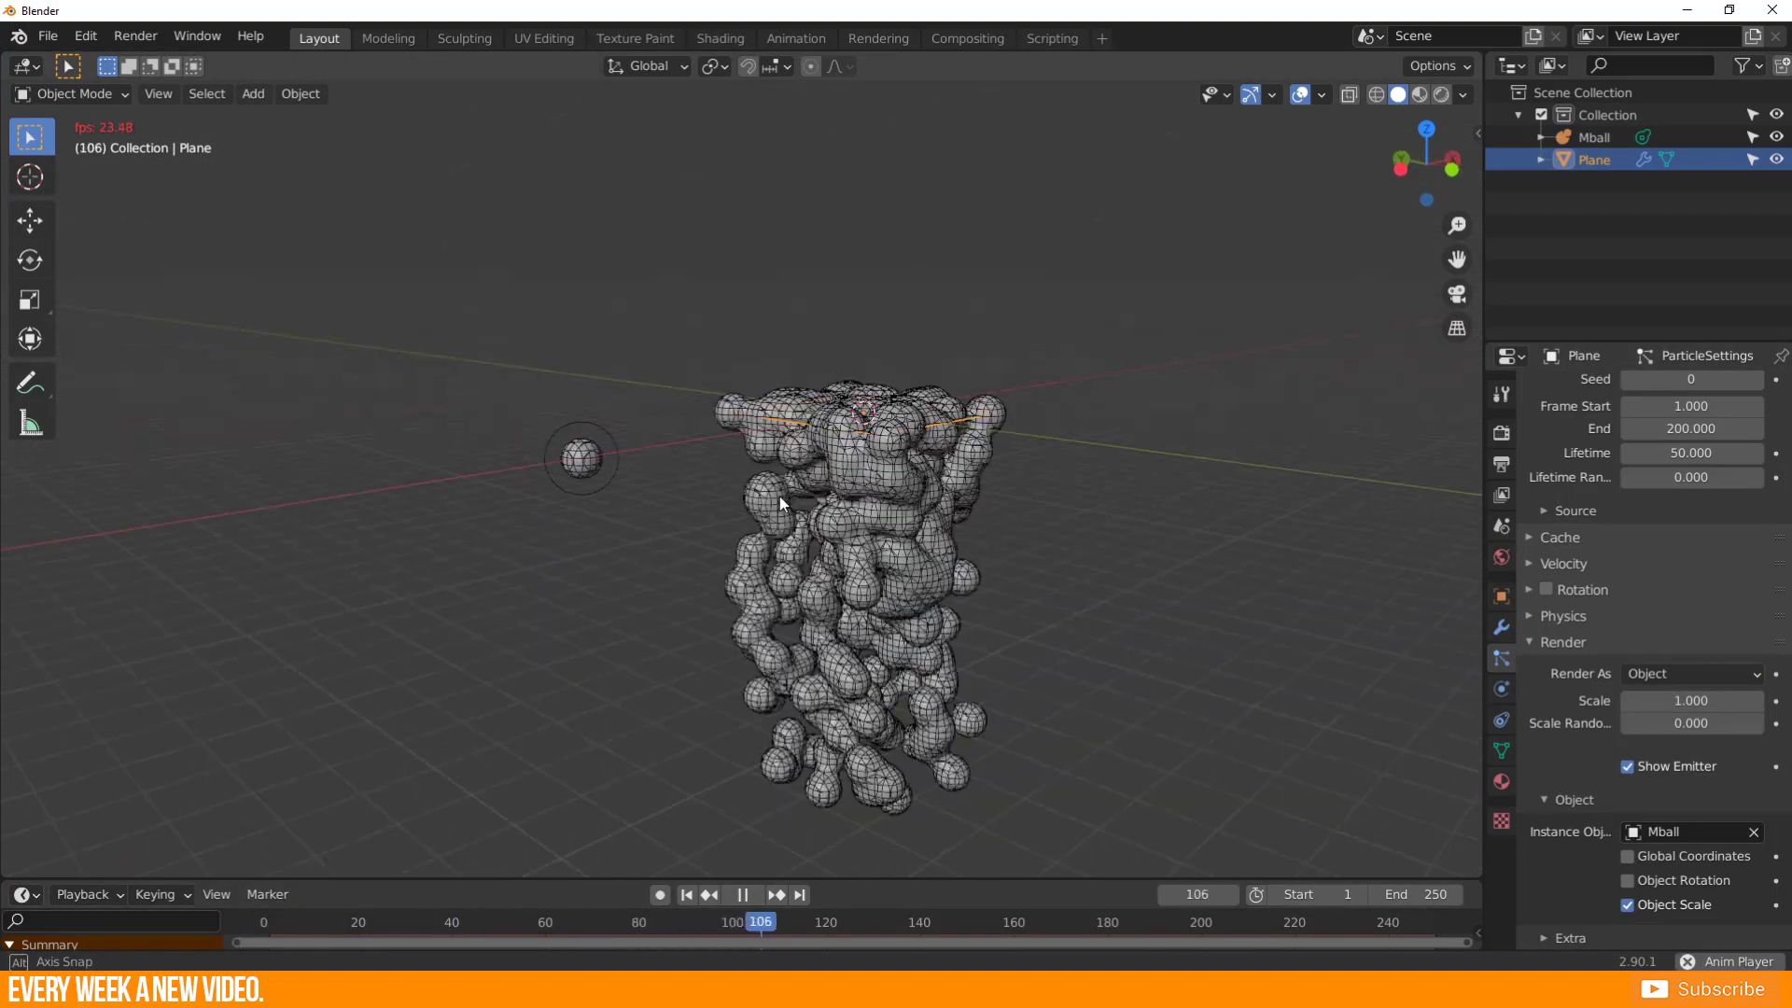
- Hide the wireframe overlay and increase the particles' render scale, replaying the animation to preview the merged blobs
{"action": "left_click", "coordinate": [1323, 94]}
{"action": "left_click", "coordinate": [1180, 465]}
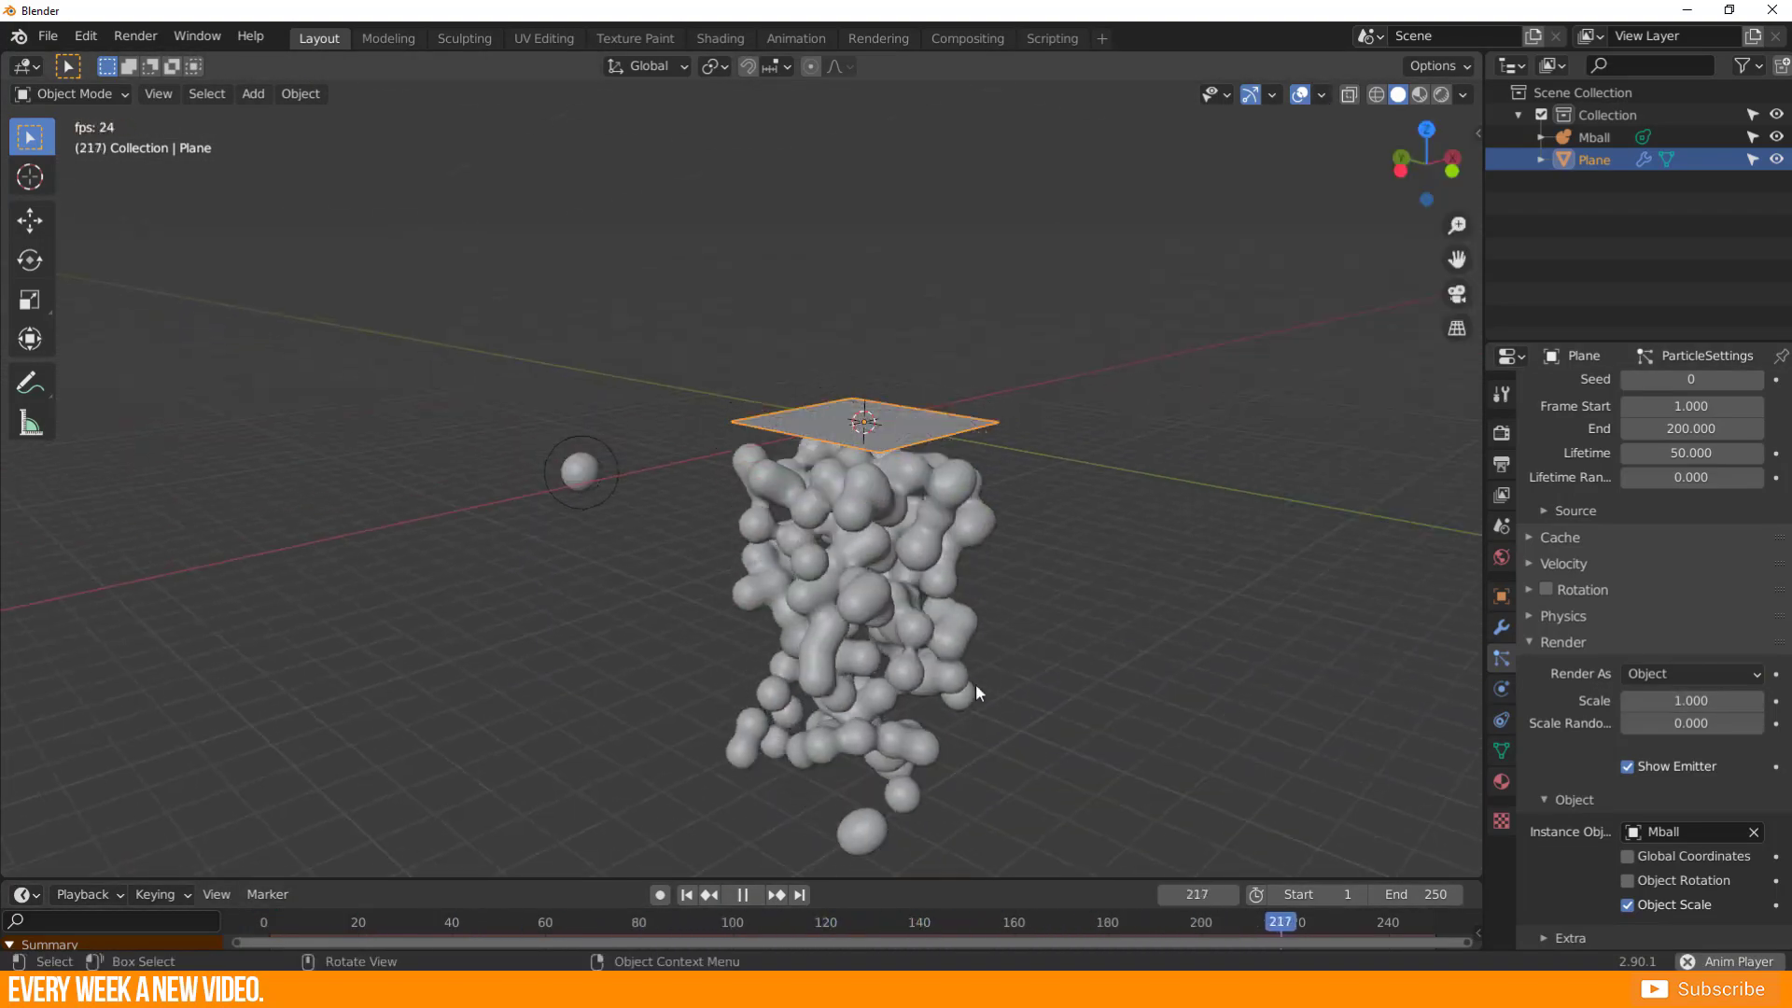
{"action": "key", "text": "space"}
{"action": "middle_click_drag", "start_coordinate": [1061, 691], "coordinate": [1381, 655]}
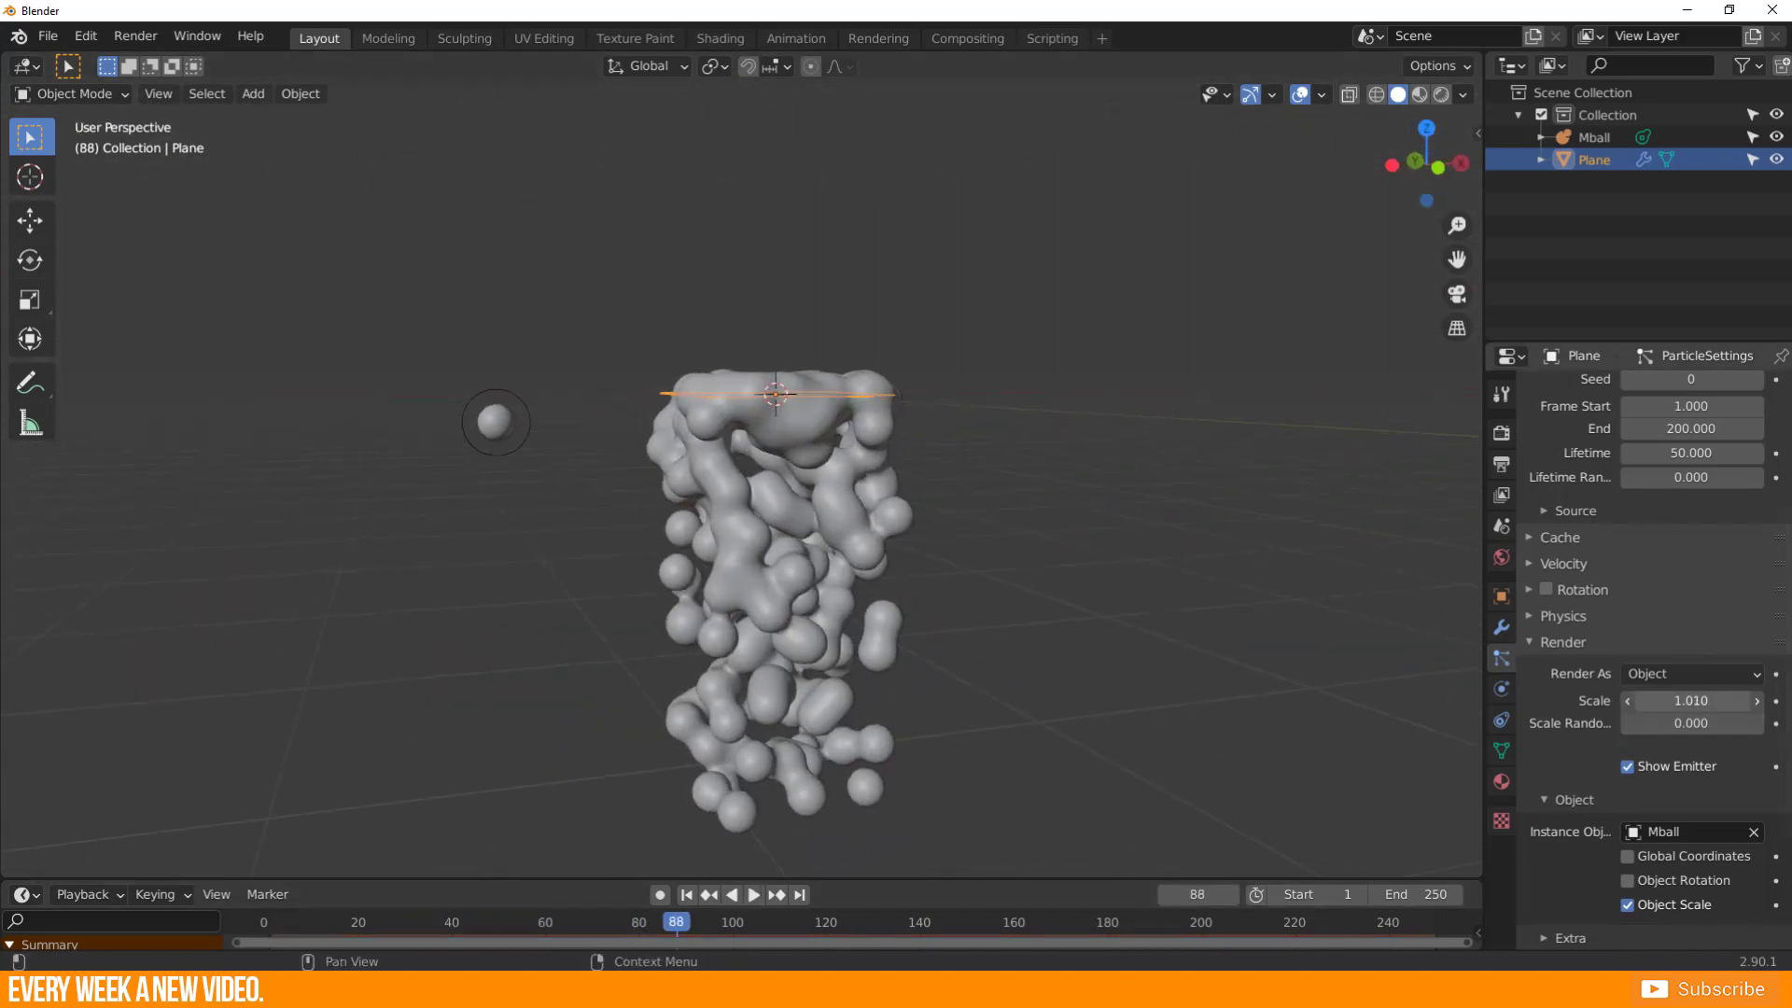
{"action": "left_click_drag", "start_coordinate": [1692, 700], "coordinate": [1746, 700]}
{"action": "left_click", "coordinate": [753, 895]}
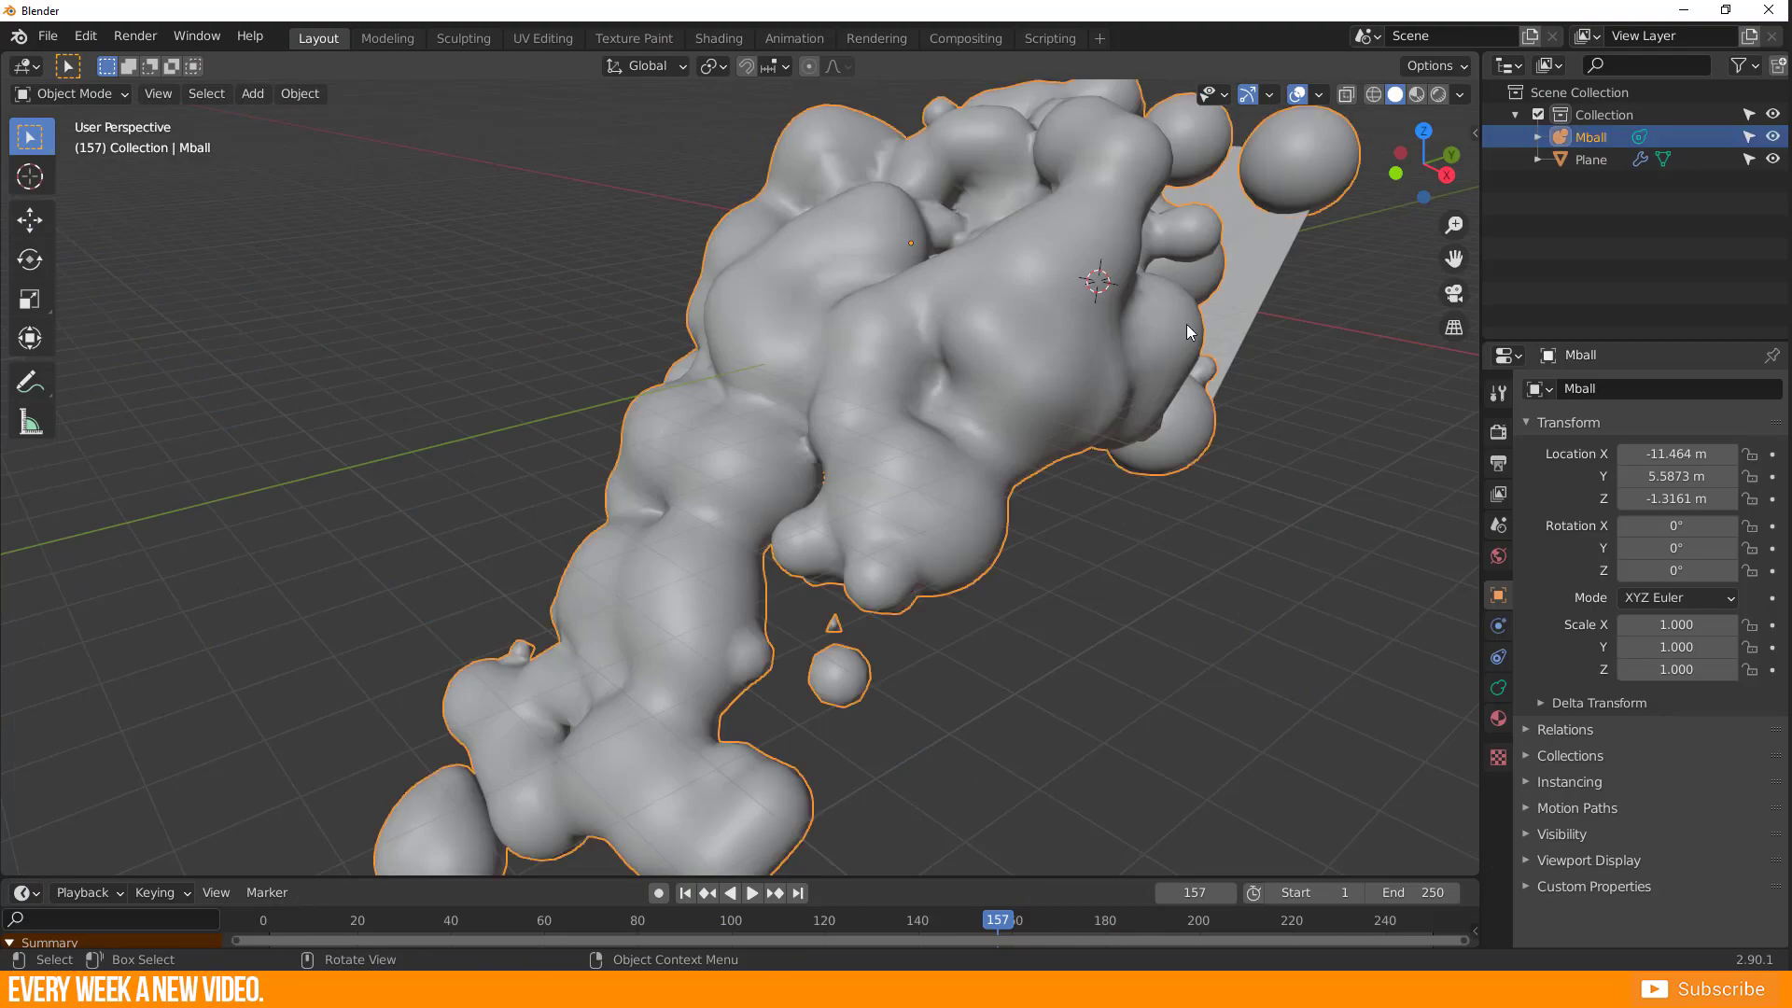
- Show the wireframe overlay to examine the topology of the metaball particle mass at frame 157, and hide it again
{"action": "left_click", "coordinate": [1321, 96]}
{"action": "left_click", "coordinate": [1182, 464]}
{"action": "scroll", "coordinate": [865, 689], "scroll_direction": "up", "scroll_amount": 5}
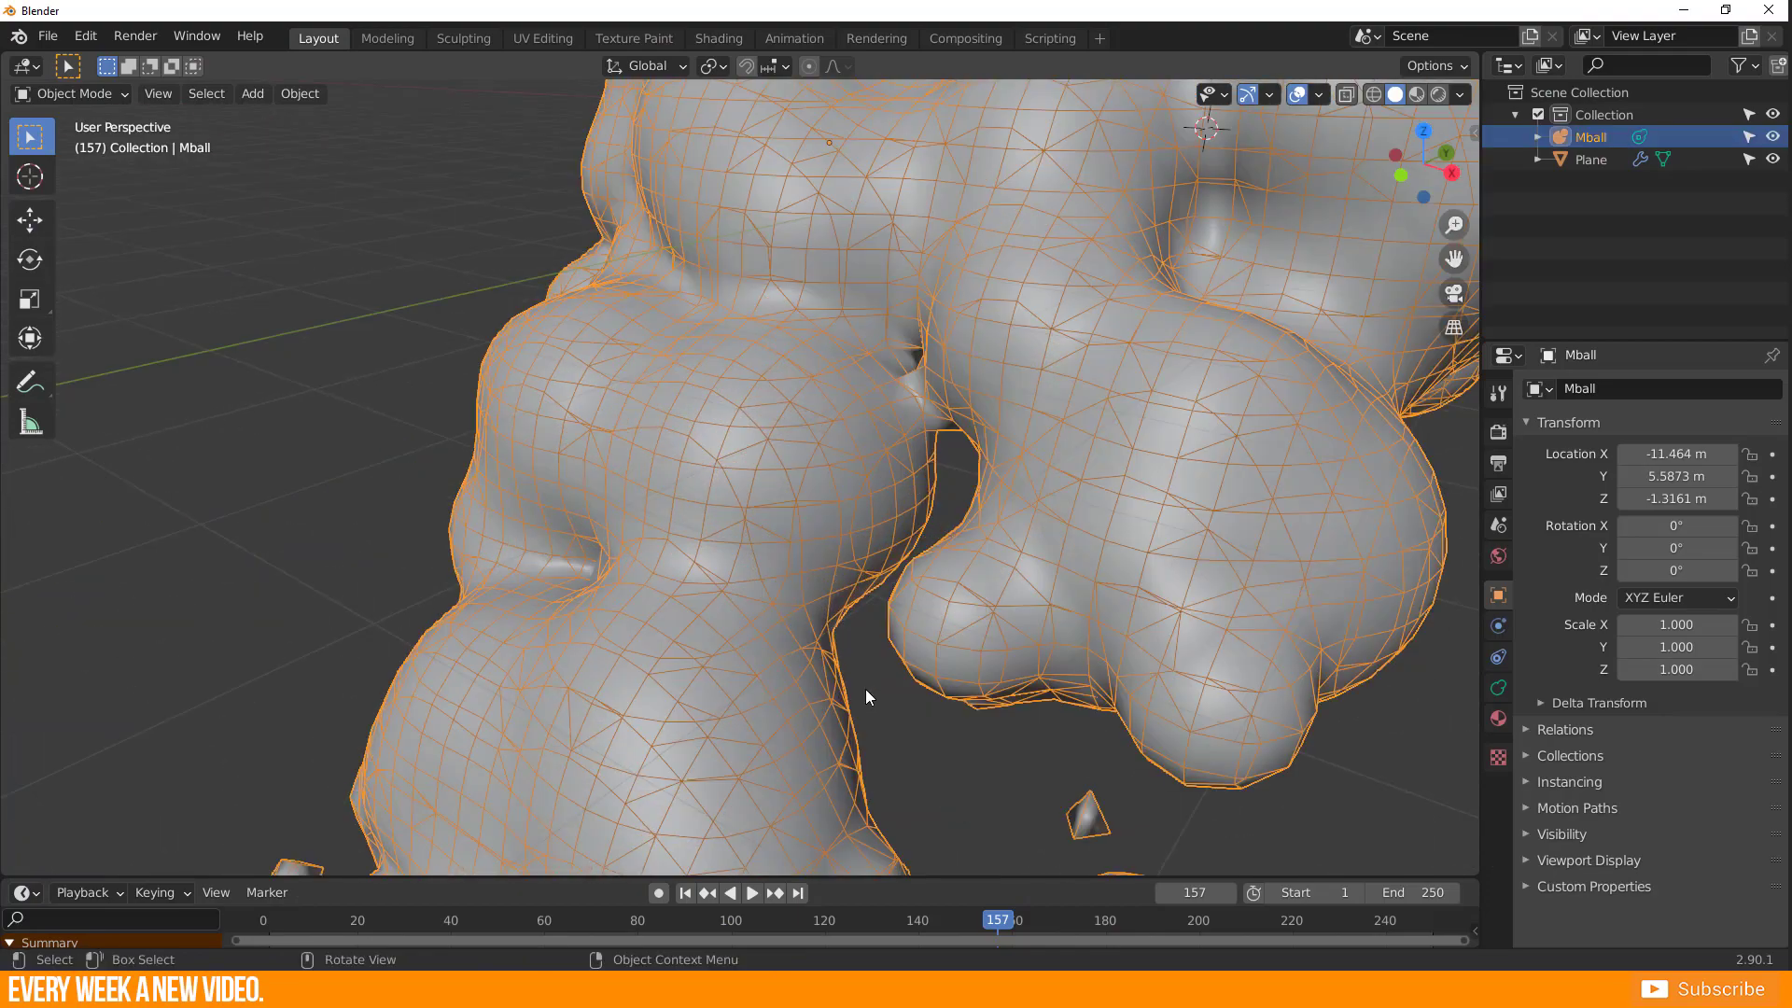
{"action": "mouse_move", "coordinate": [865, 689]}
{"action": "middle_mouse_down"}
{"action": "mouse_move", "coordinate": [905, 702]}
{"action": "mouse_move", "coordinate": [915, 663]}
{"action": "mouse_move", "coordinate": [832, 702]}
{"action": "mouse_move", "coordinate": [865, 700]}
{"action": "middle_mouse_up"}
{"action": "scroll", "coordinate": [832, 702], "scroll_direction": "down", "scroll_amount": 5}
{"action": "scroll", "coordinate": [832, 702], "scroll_direction": "up", "scroll_amount": 1}
{"action": "left_click", "coordinate": [1319, 94]}
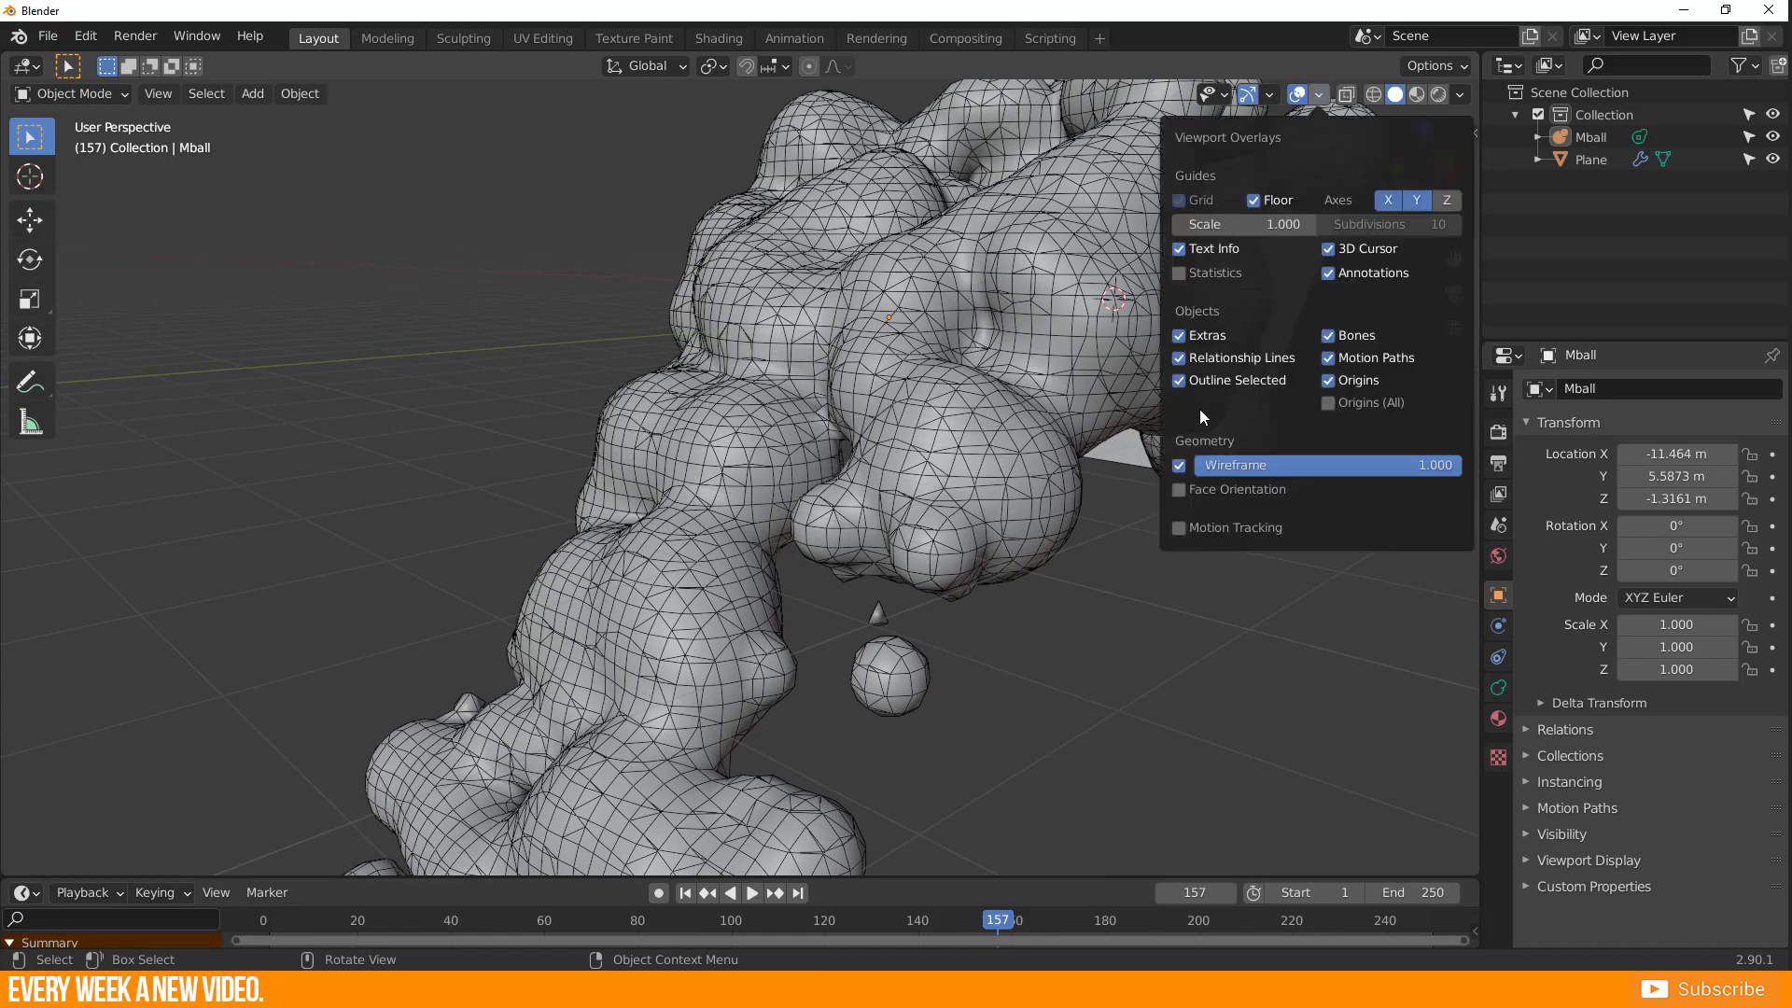
{"action": "left_click", "coordinate": [1182, 464]}
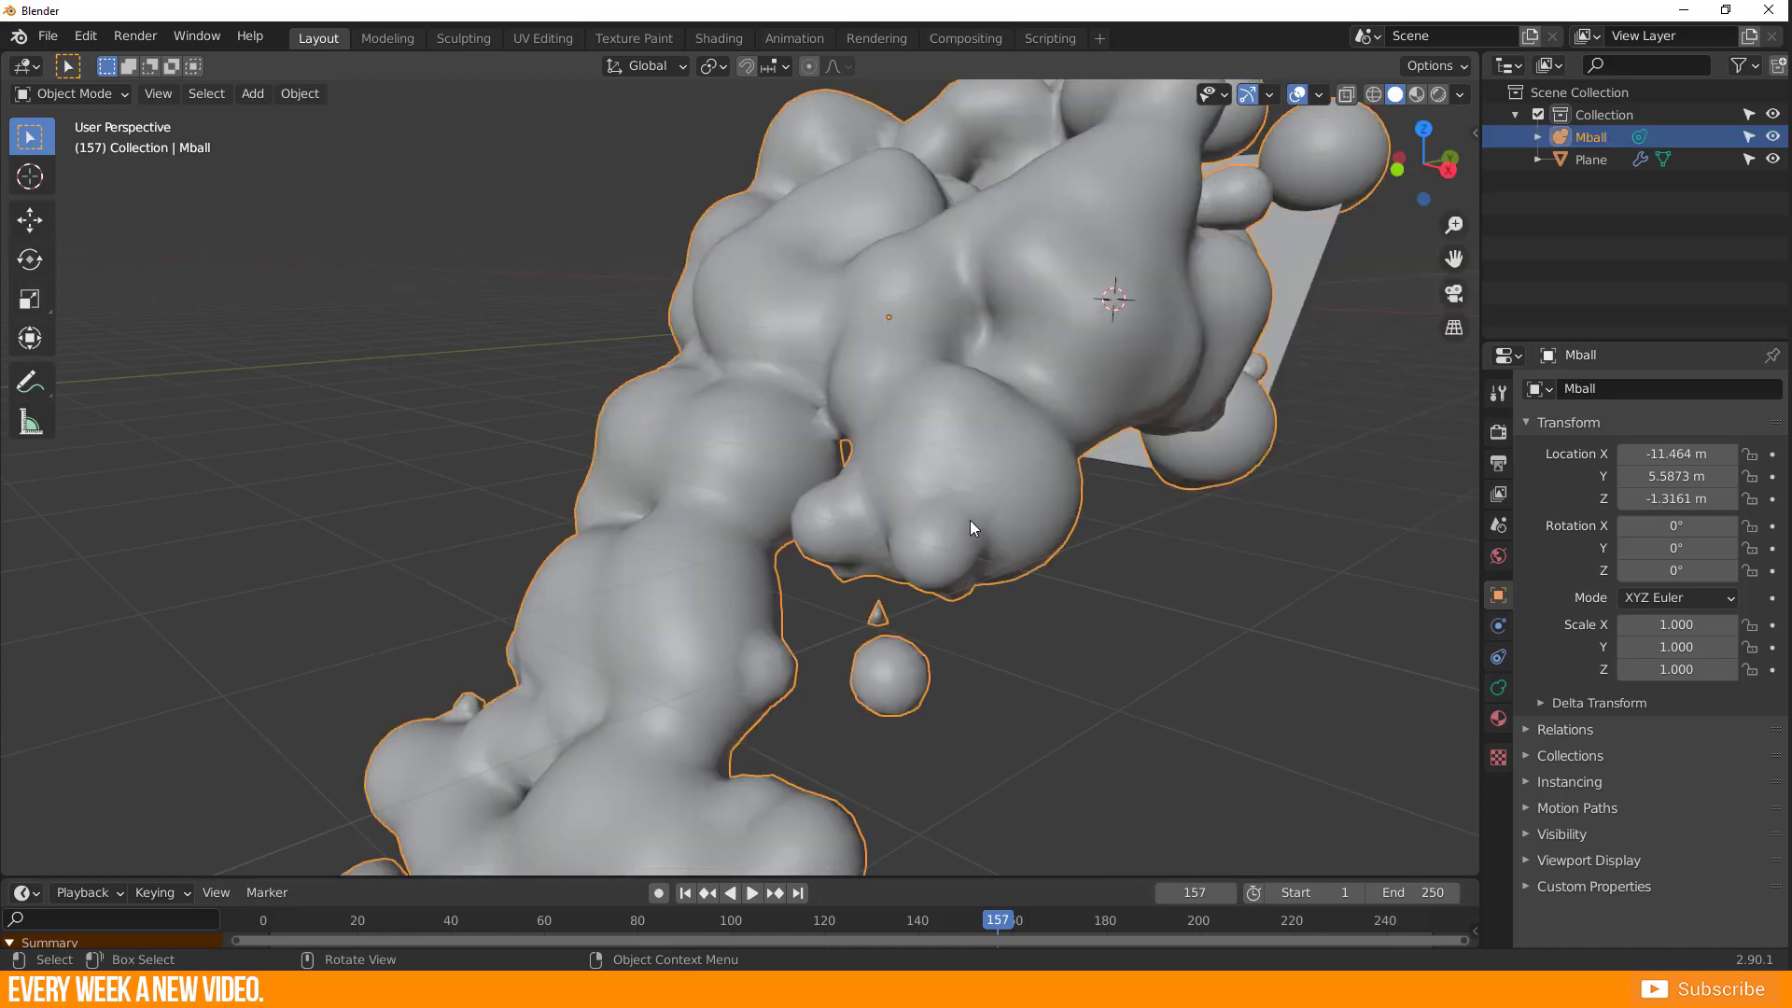
- Convert the Mball object to a mesh and slide a surface vertex along its edge in Edit Mode
{"action": "left_click", "coordinate": [299, 94]}
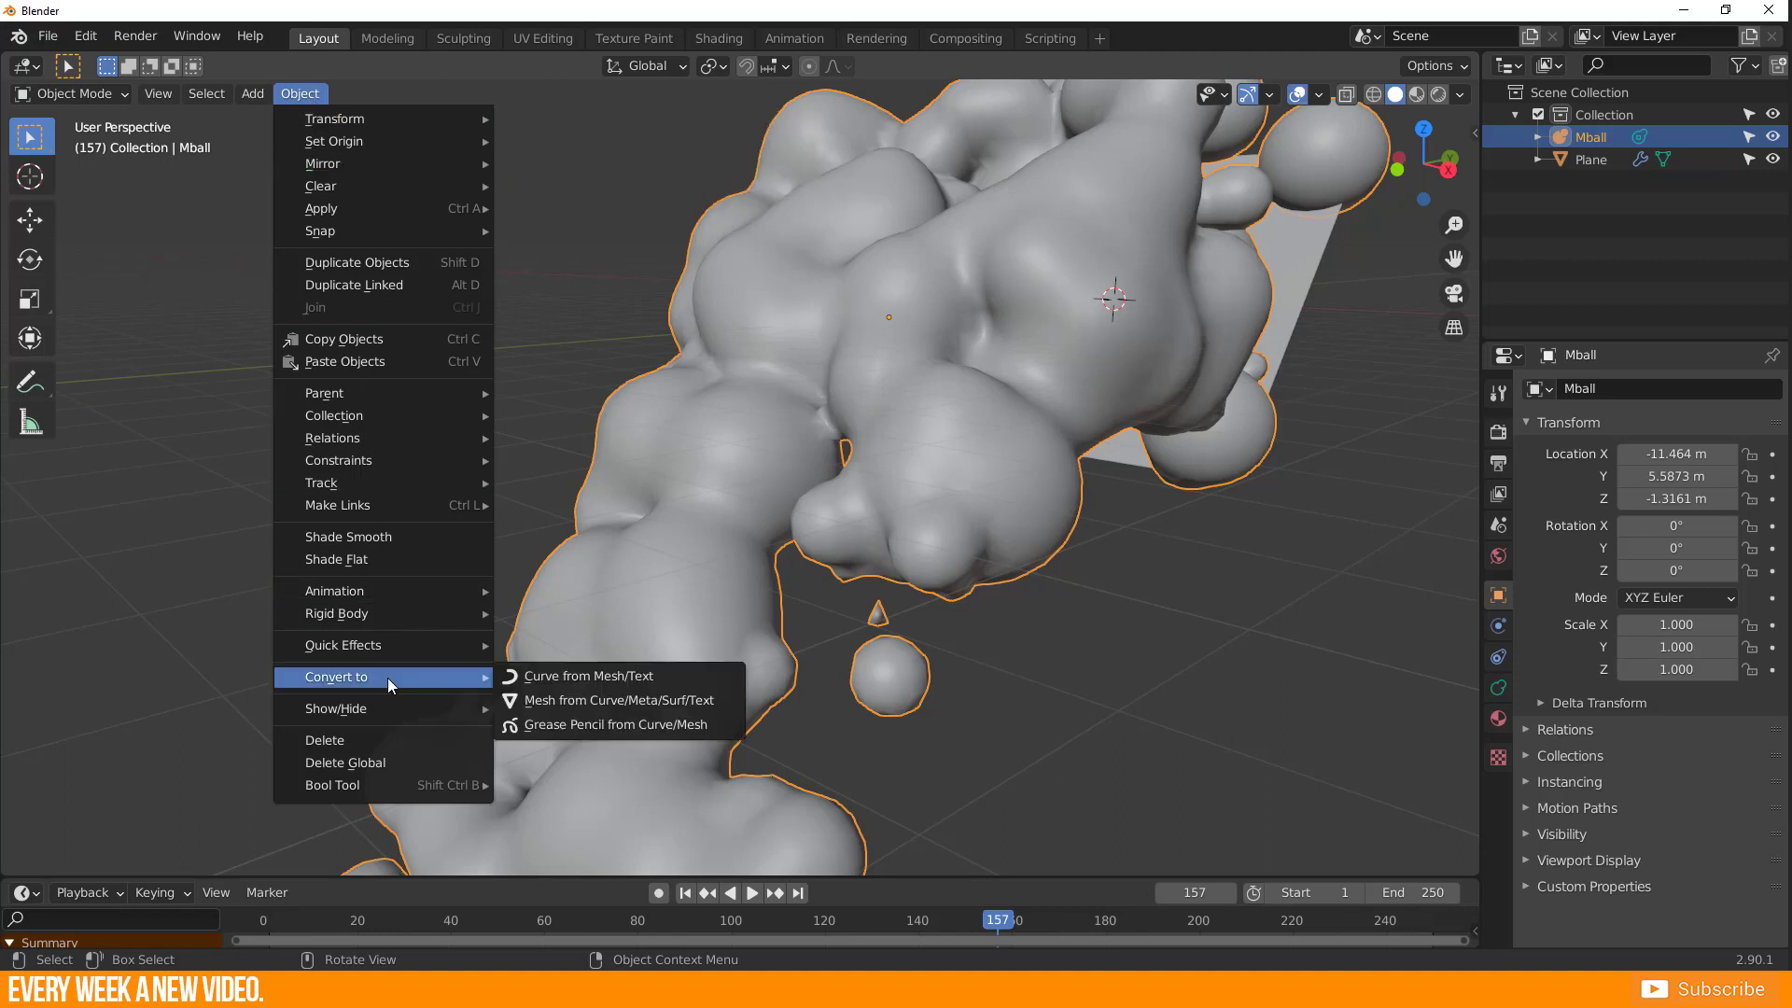
{"action": "left_click", "coordinate": [589, 702]}
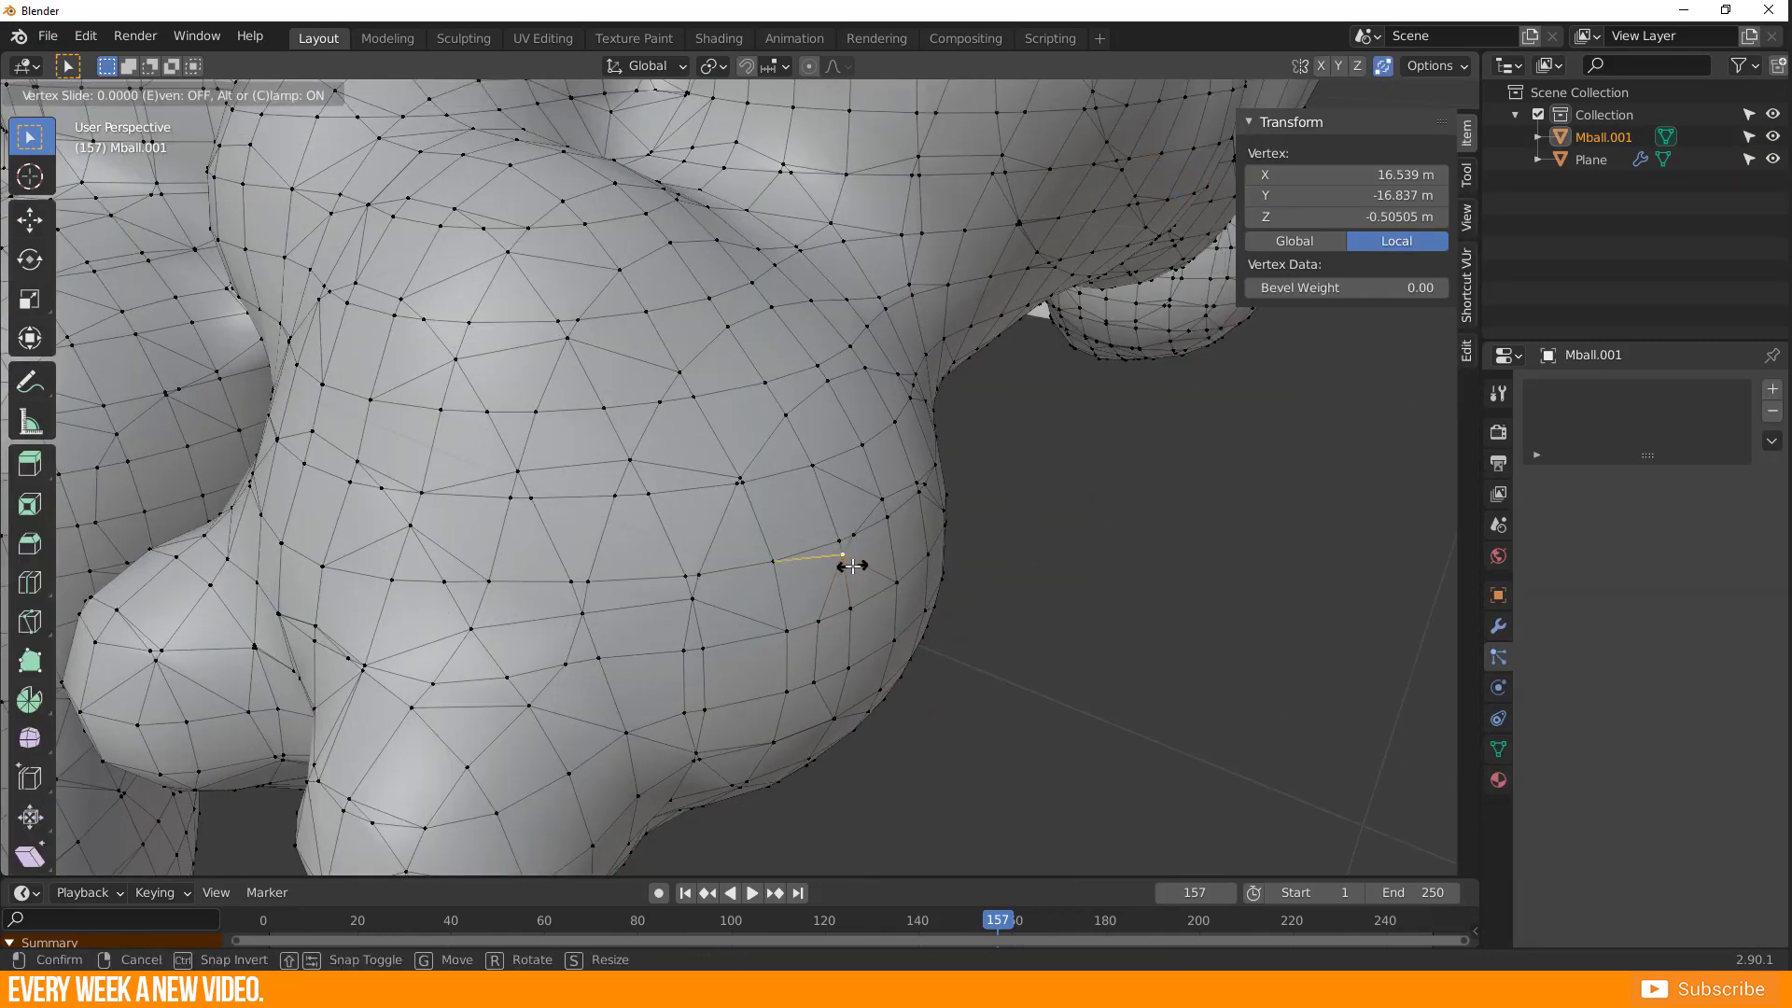
{"action": "left_click", "coordinate": [860, 516]}
{"action": "left_click", "coordinate": [787, 551]}
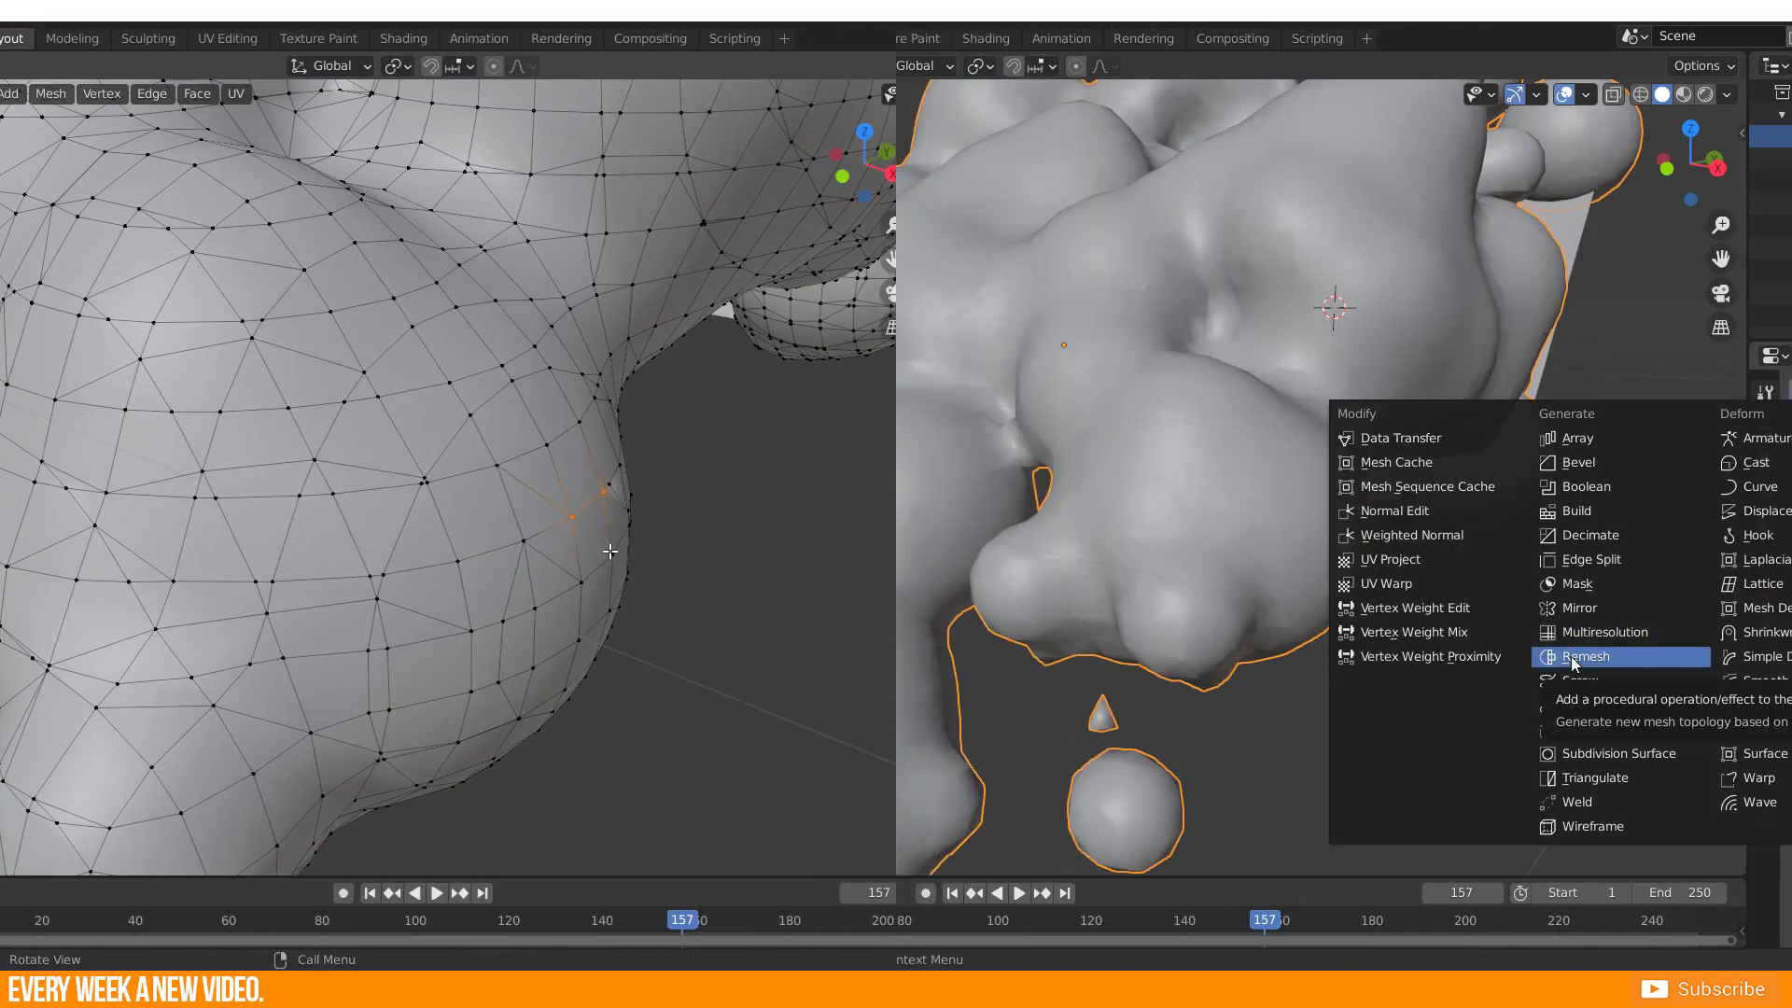
- Add a Remesh modifier to the converted mesh and show the wireframe overlay to reveal its new topology
{"action": "left_click", "coordinate": [1571, 657]}
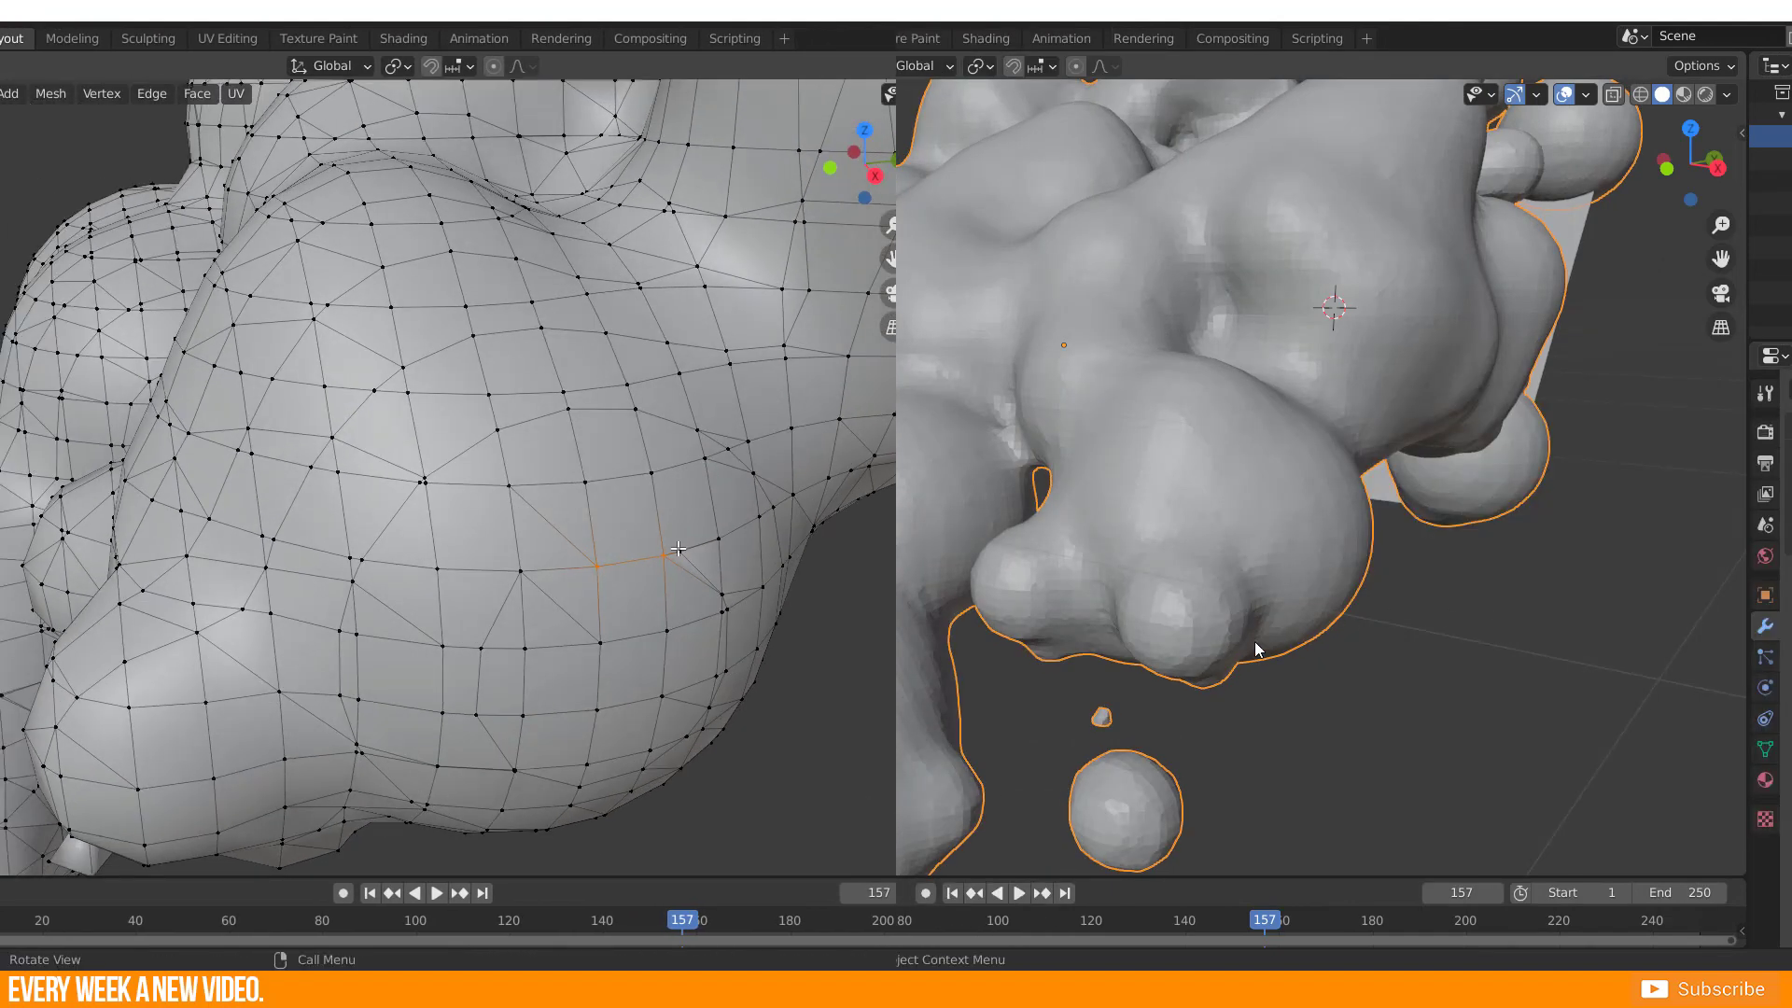
{"action": "scroll", "coordinate": [1254, 644], "scroll_direction": "up", "scroll_amount": 4}
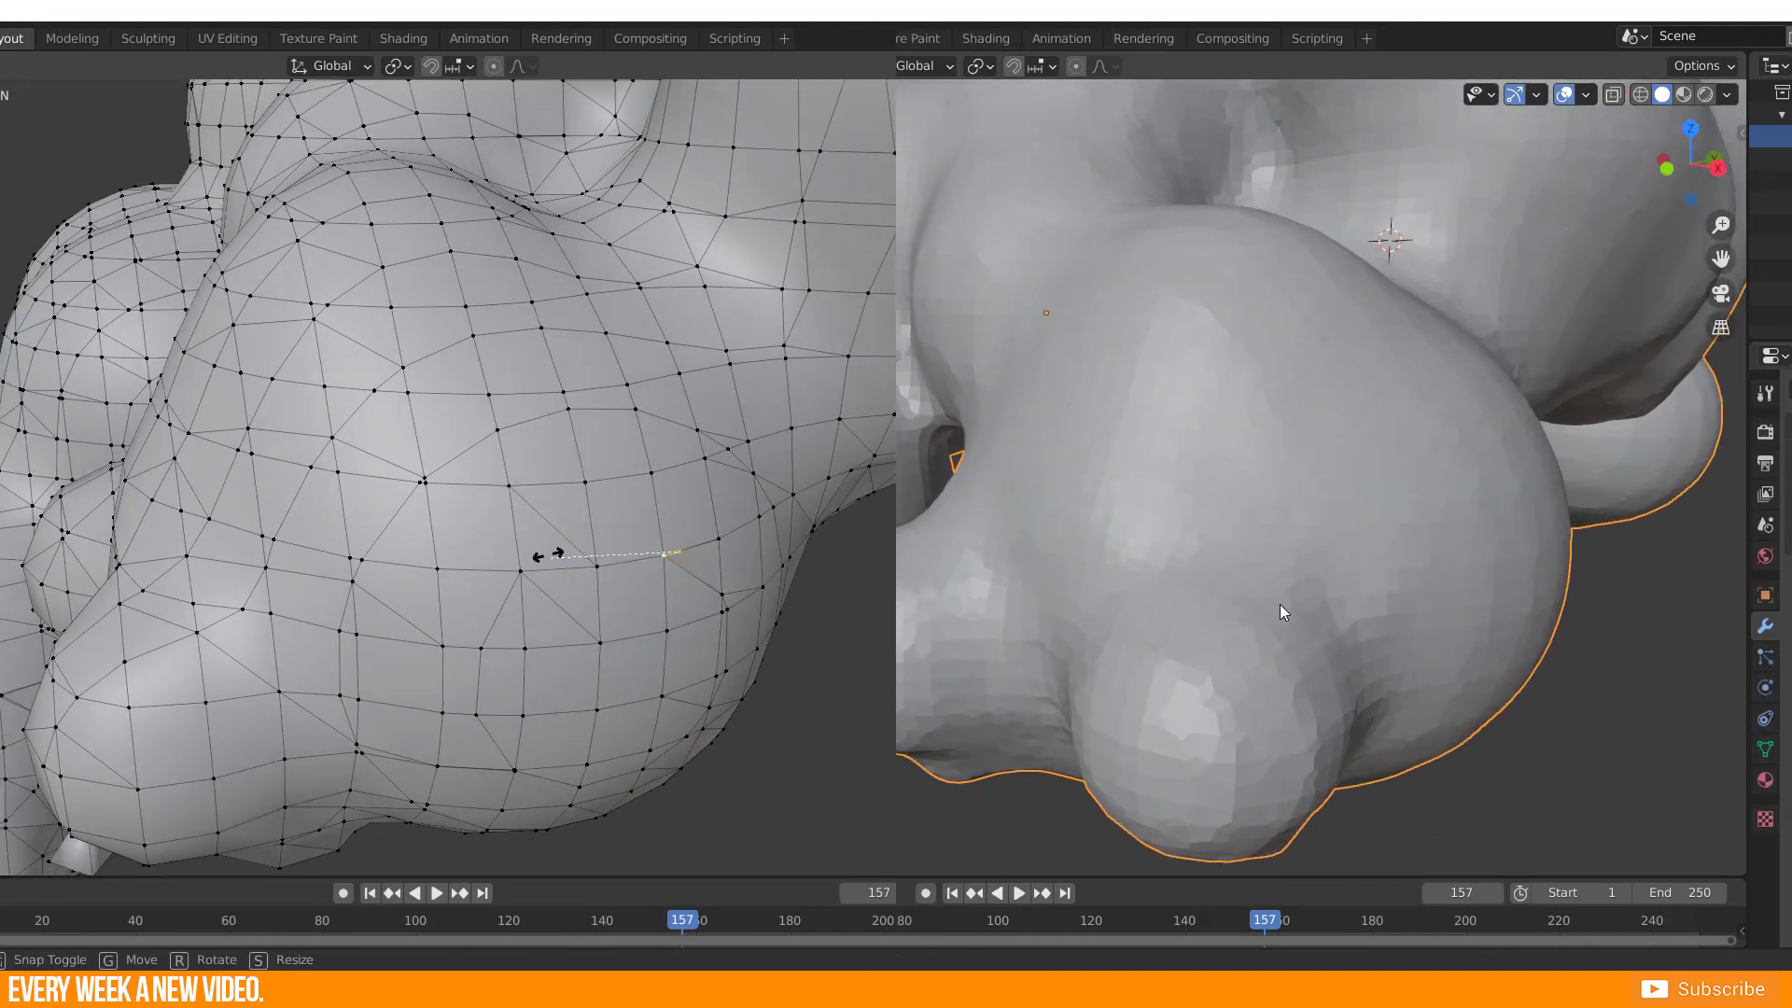
{"action": "left_click", "coordinate": [1275, 605]}
{"action": "left_click", "coordinate": [1585, 94]}
{"action": "left_click", "coordinate": [1446, 465]}
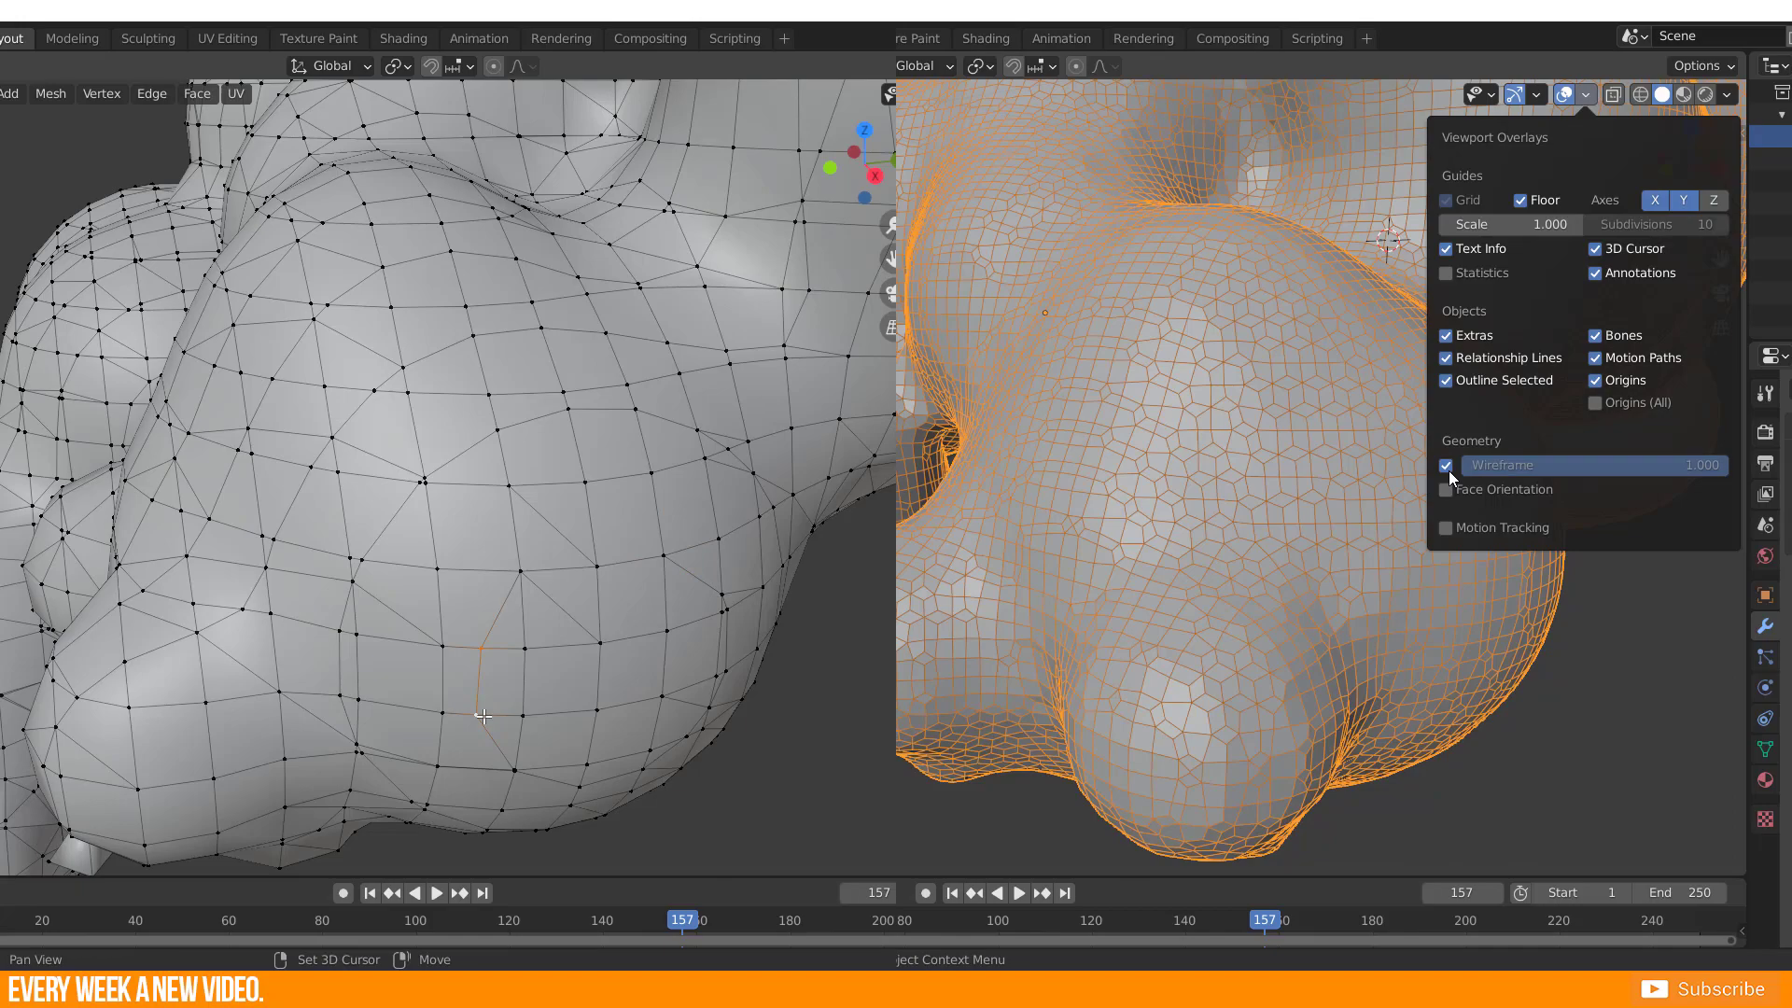
- Slide several vertices of the converted mesh along their edges to tidy the uneven topology on the bulge
{"action": "key", "text": "g"}
{"action": "key", "text": "g"}
{"action": "left_click", "coordinate": [524, 720]}
{"action": "mouse_move", "coordinate": [1560, 760]}
{"action": "middle_mouse_down"}
{"action": "mouse_move", "coordinate": [1527, 748]}
{"action": "mouse_move", "coordinate": [1534, 769]}
{"action": "middle_mouse_up"}
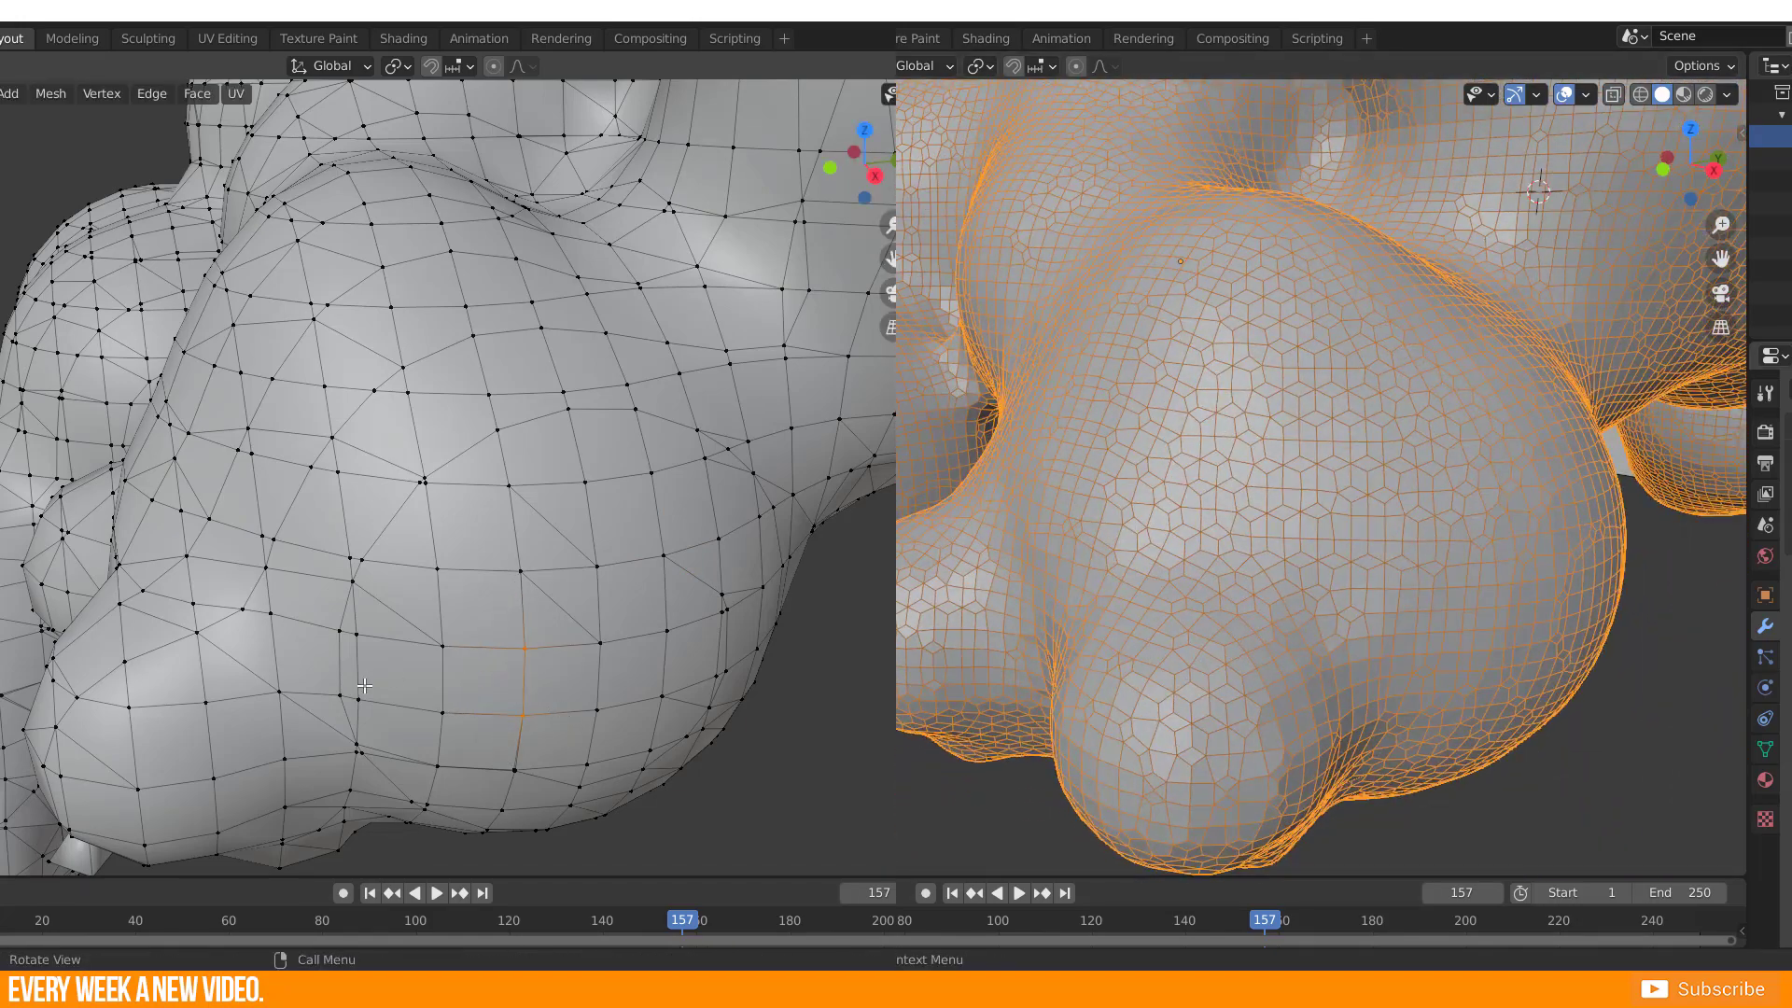
{"action": "left_click", "coordinate": [364, 558]}
{"action": "key", "text": "shift+v"}
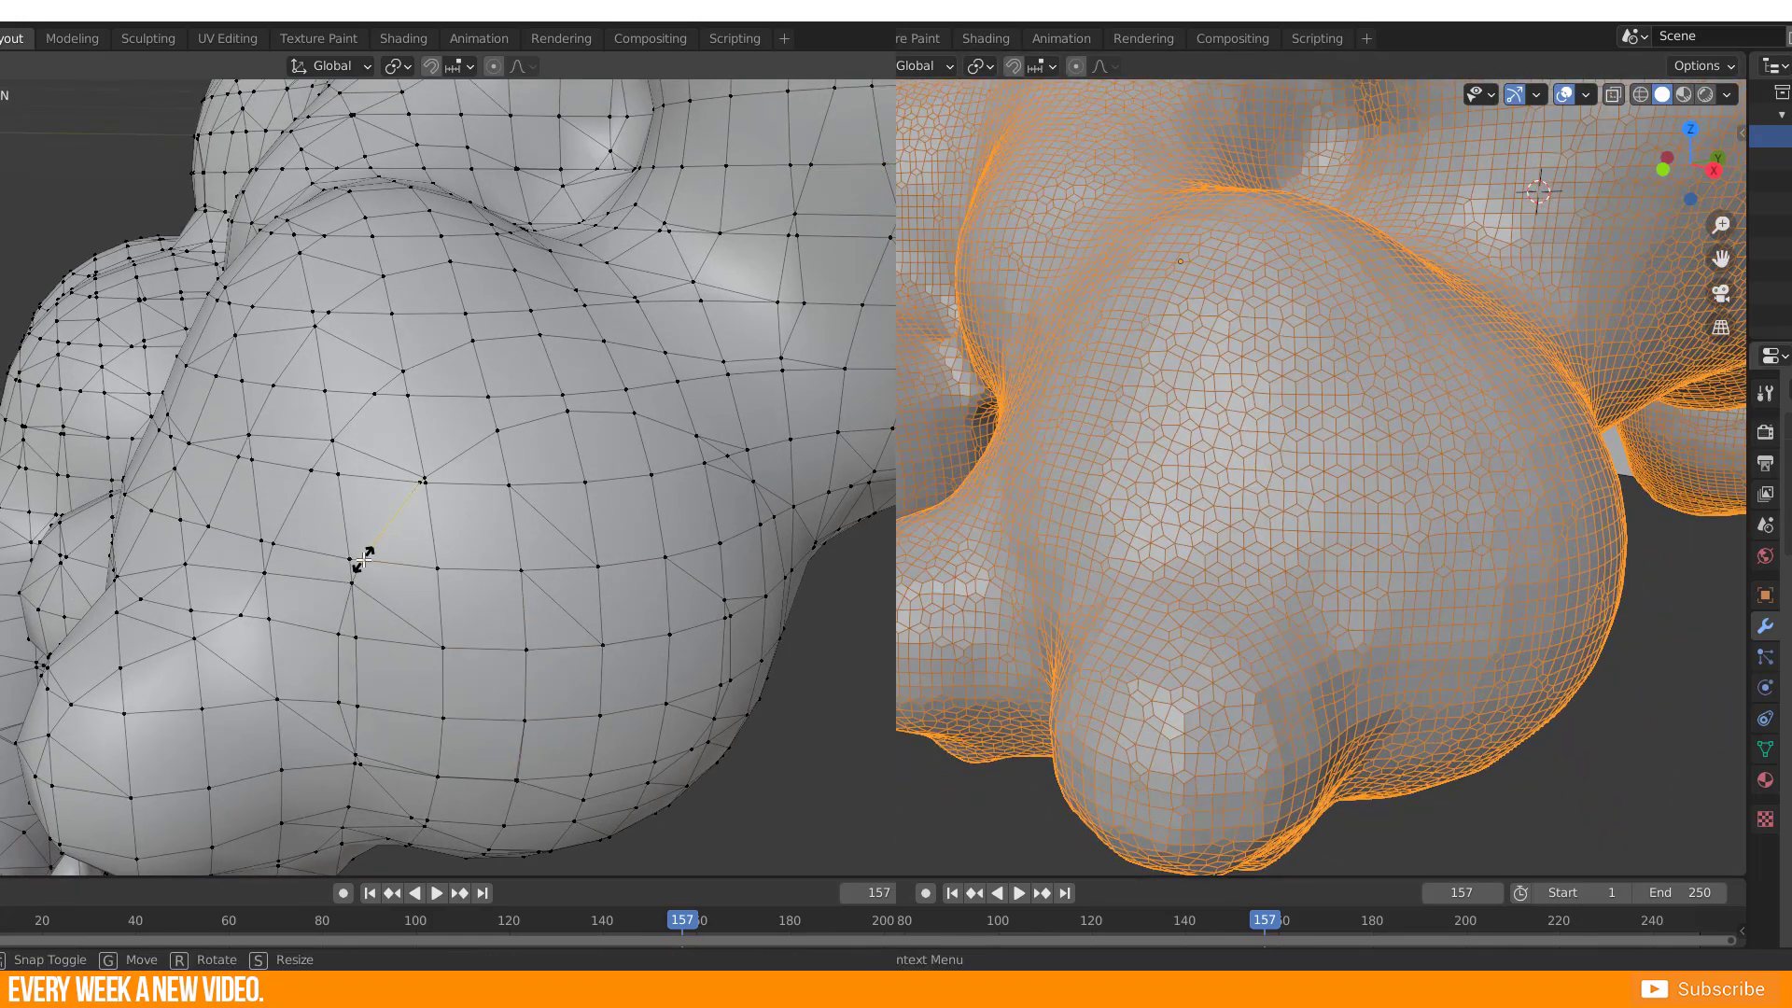
{"action": "left_click", "coordinate": [364, 558]}
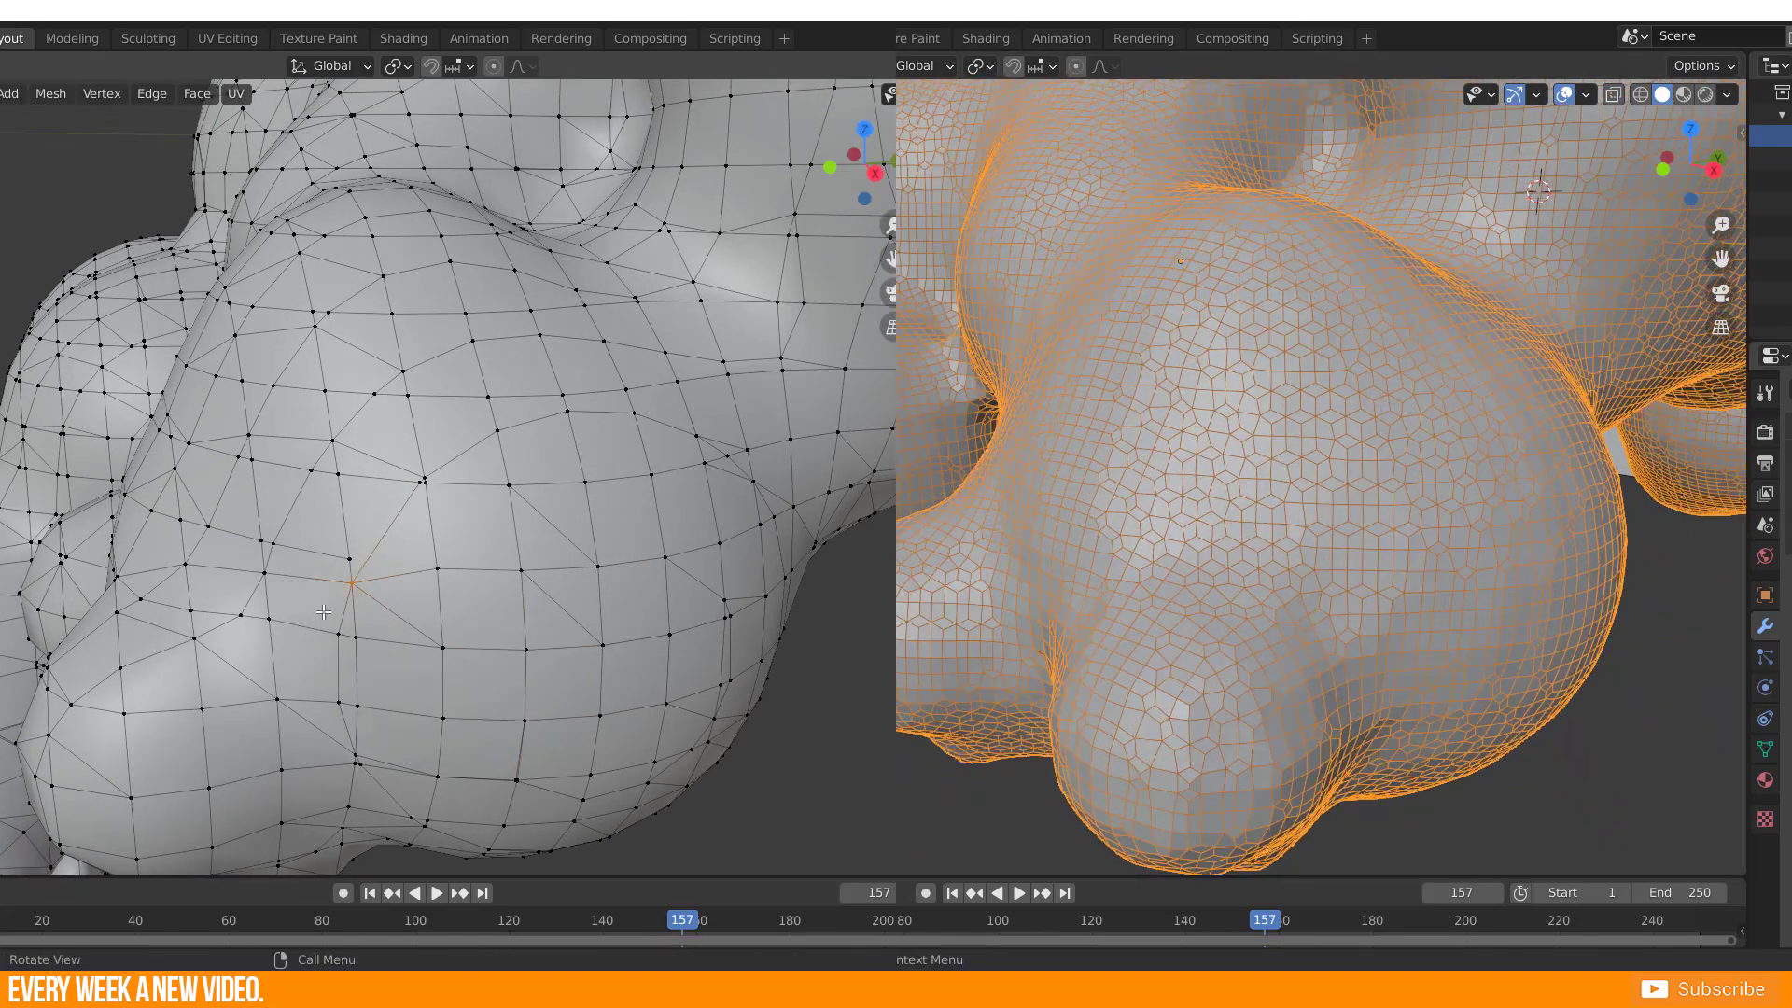
{"action": "left_click", "coordinate": [419, 471]}
{"action": "key", "text": "g"}
{"action": "key", "text": "g"}
{"action": "left_click", "coordinate": [416, 484]}
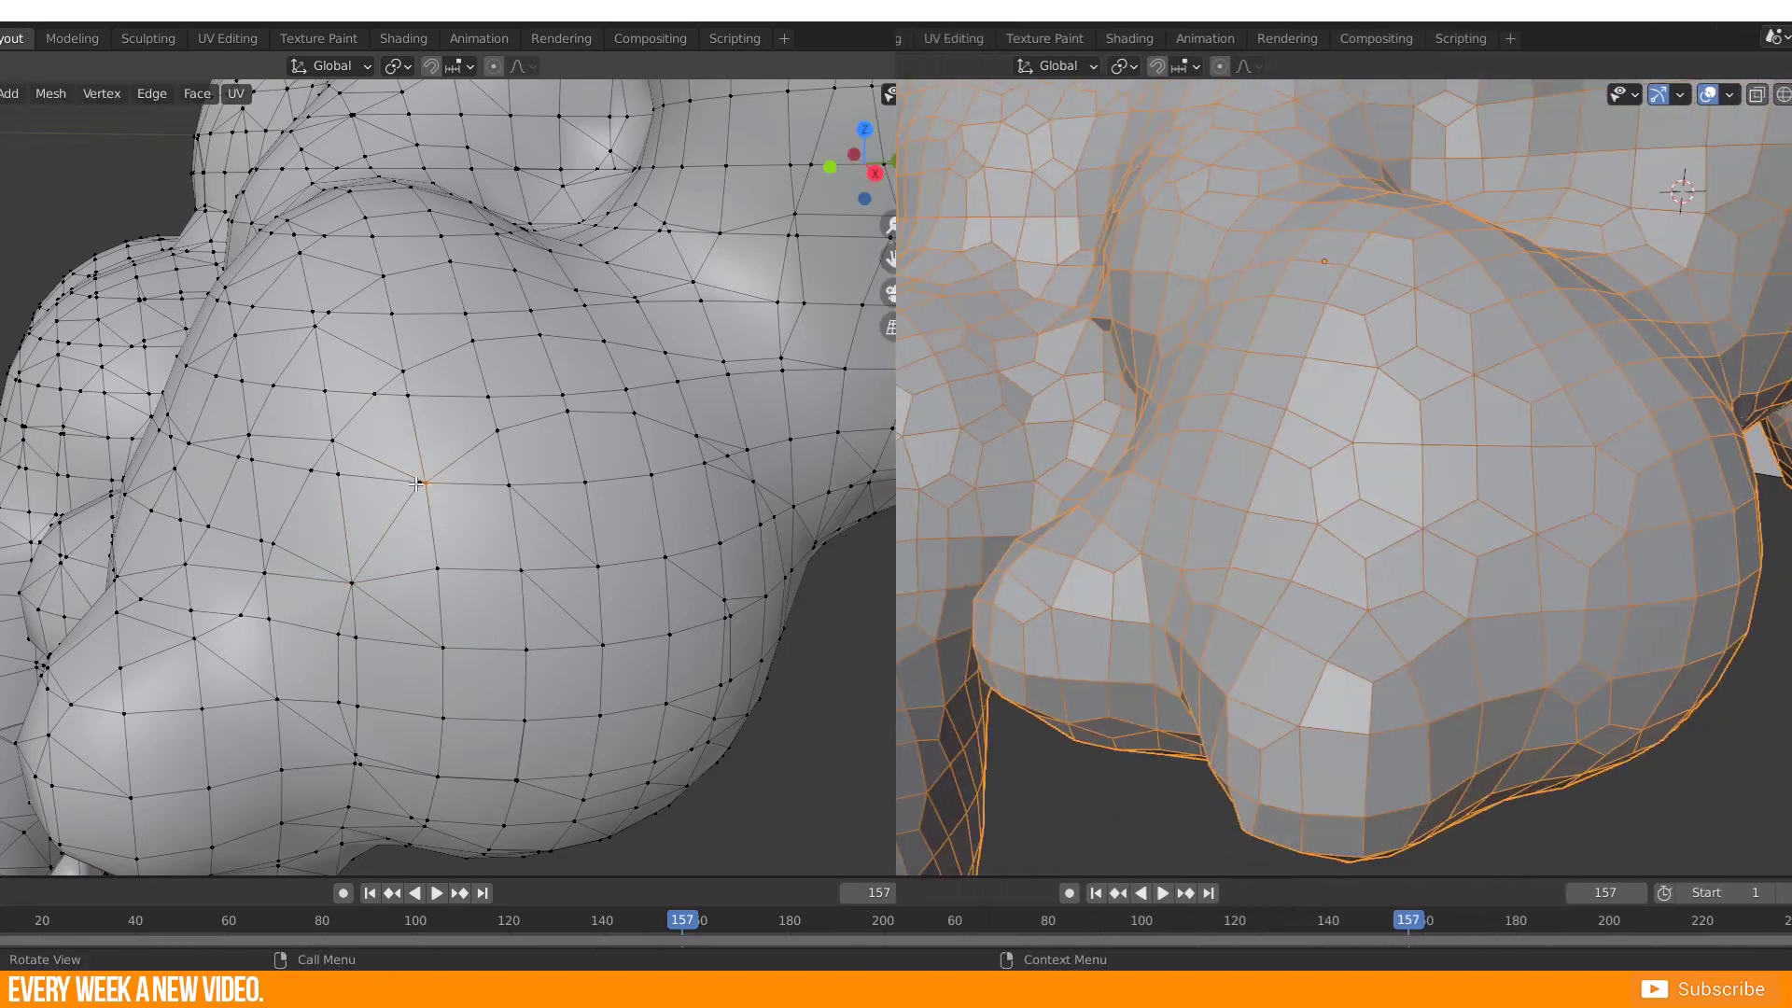
{"action": "key", "text": "g"}
{"action": "key", "text": "g"}
{"action": "right_click", "coordinate": [524, 485]}
- Leave Edit Mode on the converted mesh to see the whole shape
{"action": "scroll", "coordinate": [573, 702], "scroll_direction": "down", "scroll_amount": 2}
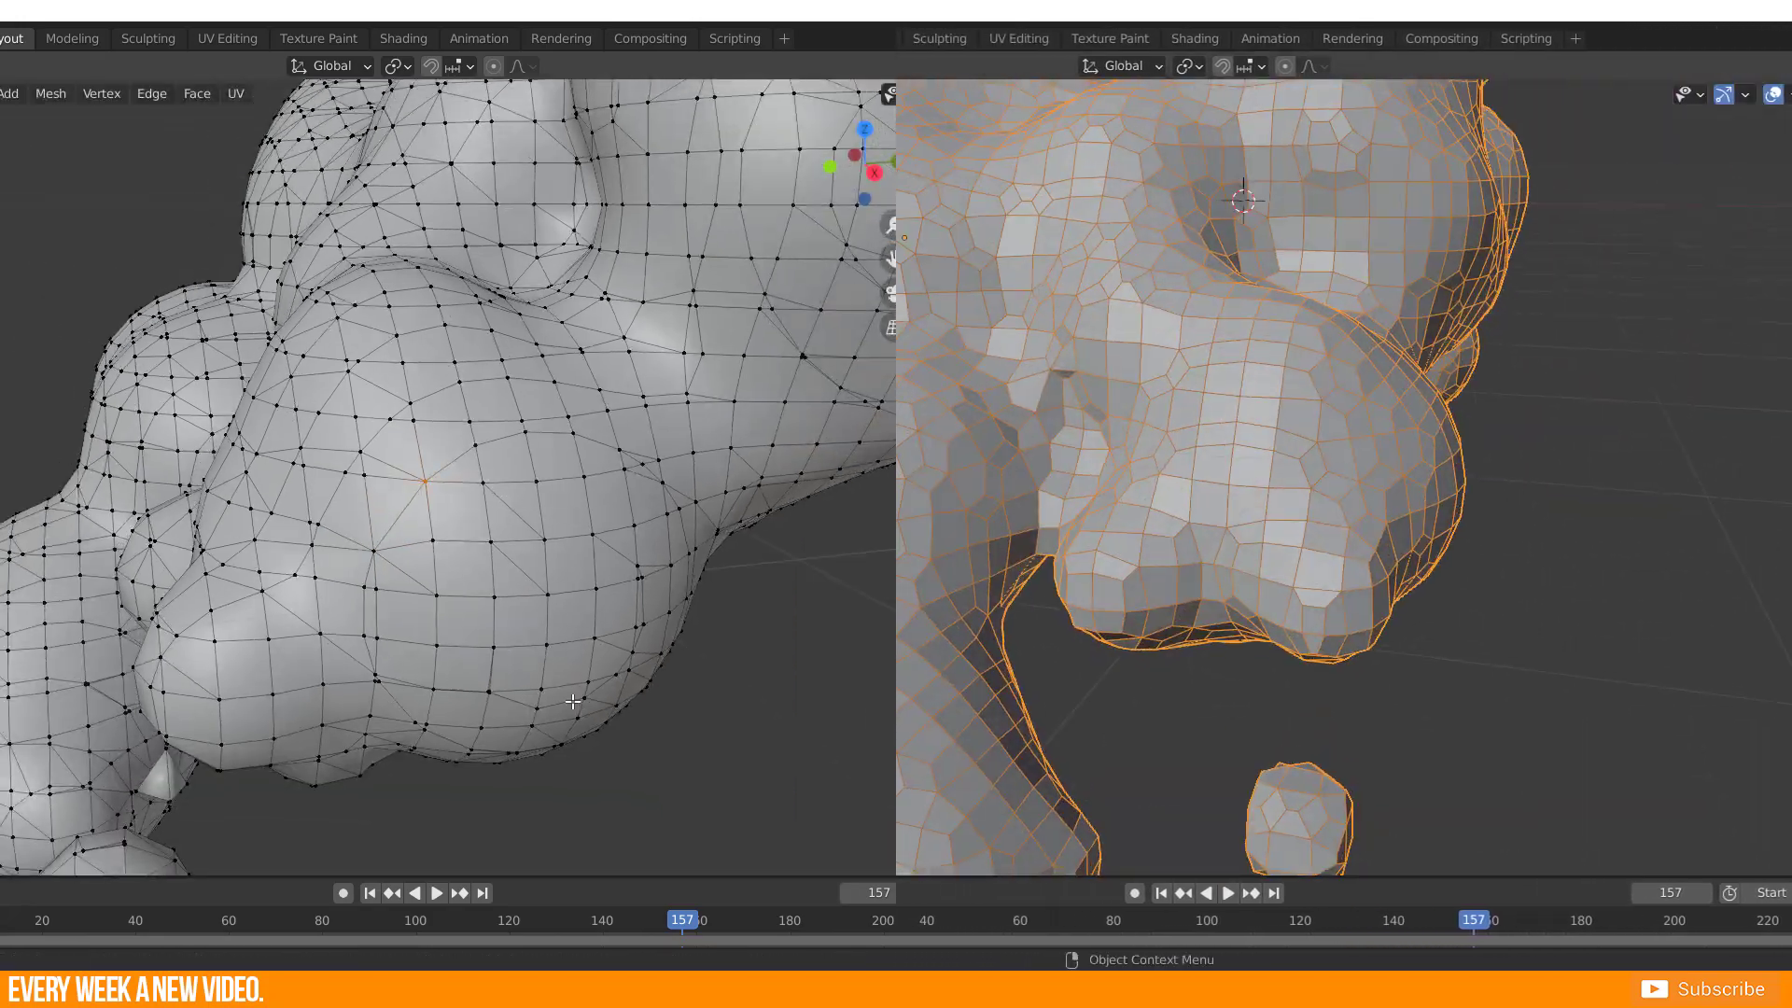
{"action": "key", "text": "Tab"}
{"action": "scroll", "coordinate": [350, 653], "scroll_direction": "down", "scroll_amount": 3}
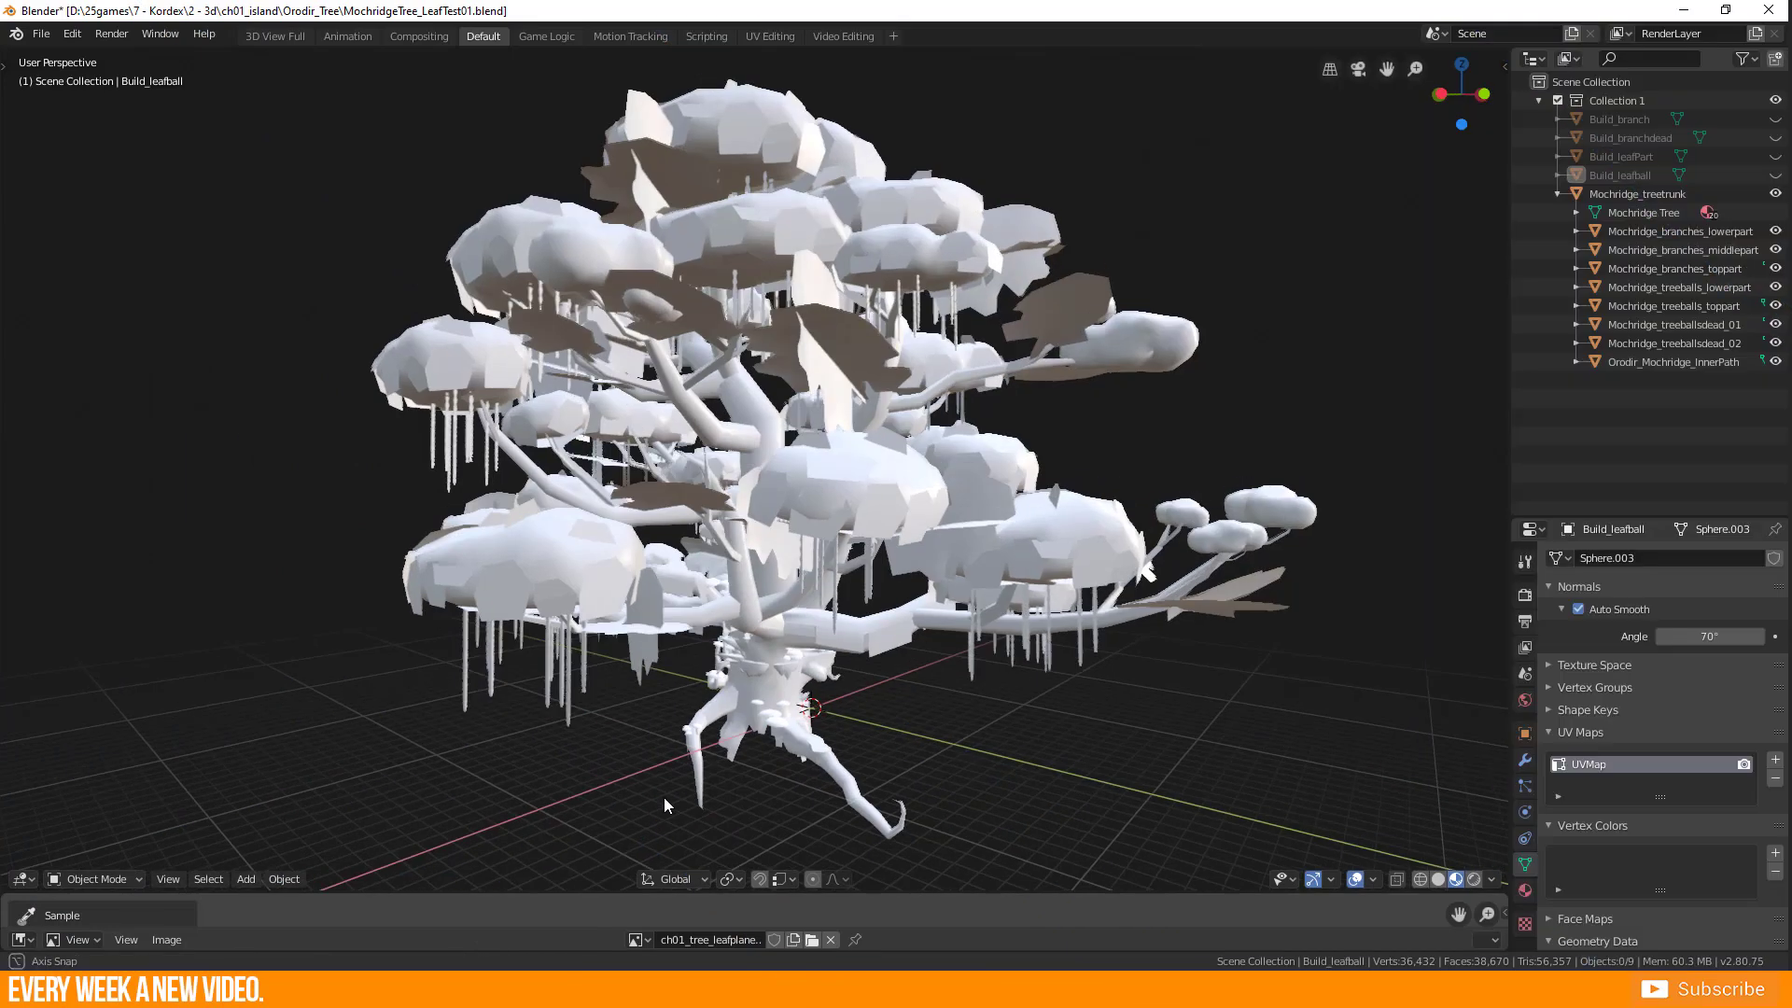
- Examine the rounded leaf canopies of the Mochridge tree model from the side and from above
{"action": "middle_click_drag", "start_coordinate": [650, 833], "coordinate": [839, 285]}
{"action": "middle_click_drag", "start_coordinate": [831, 549], "coordinate": [831, 439], "text": "shift"}
{"action": "scroll", "coordinate": [734, 496], "scroll_direction": "up", "scroll_amount": 2}
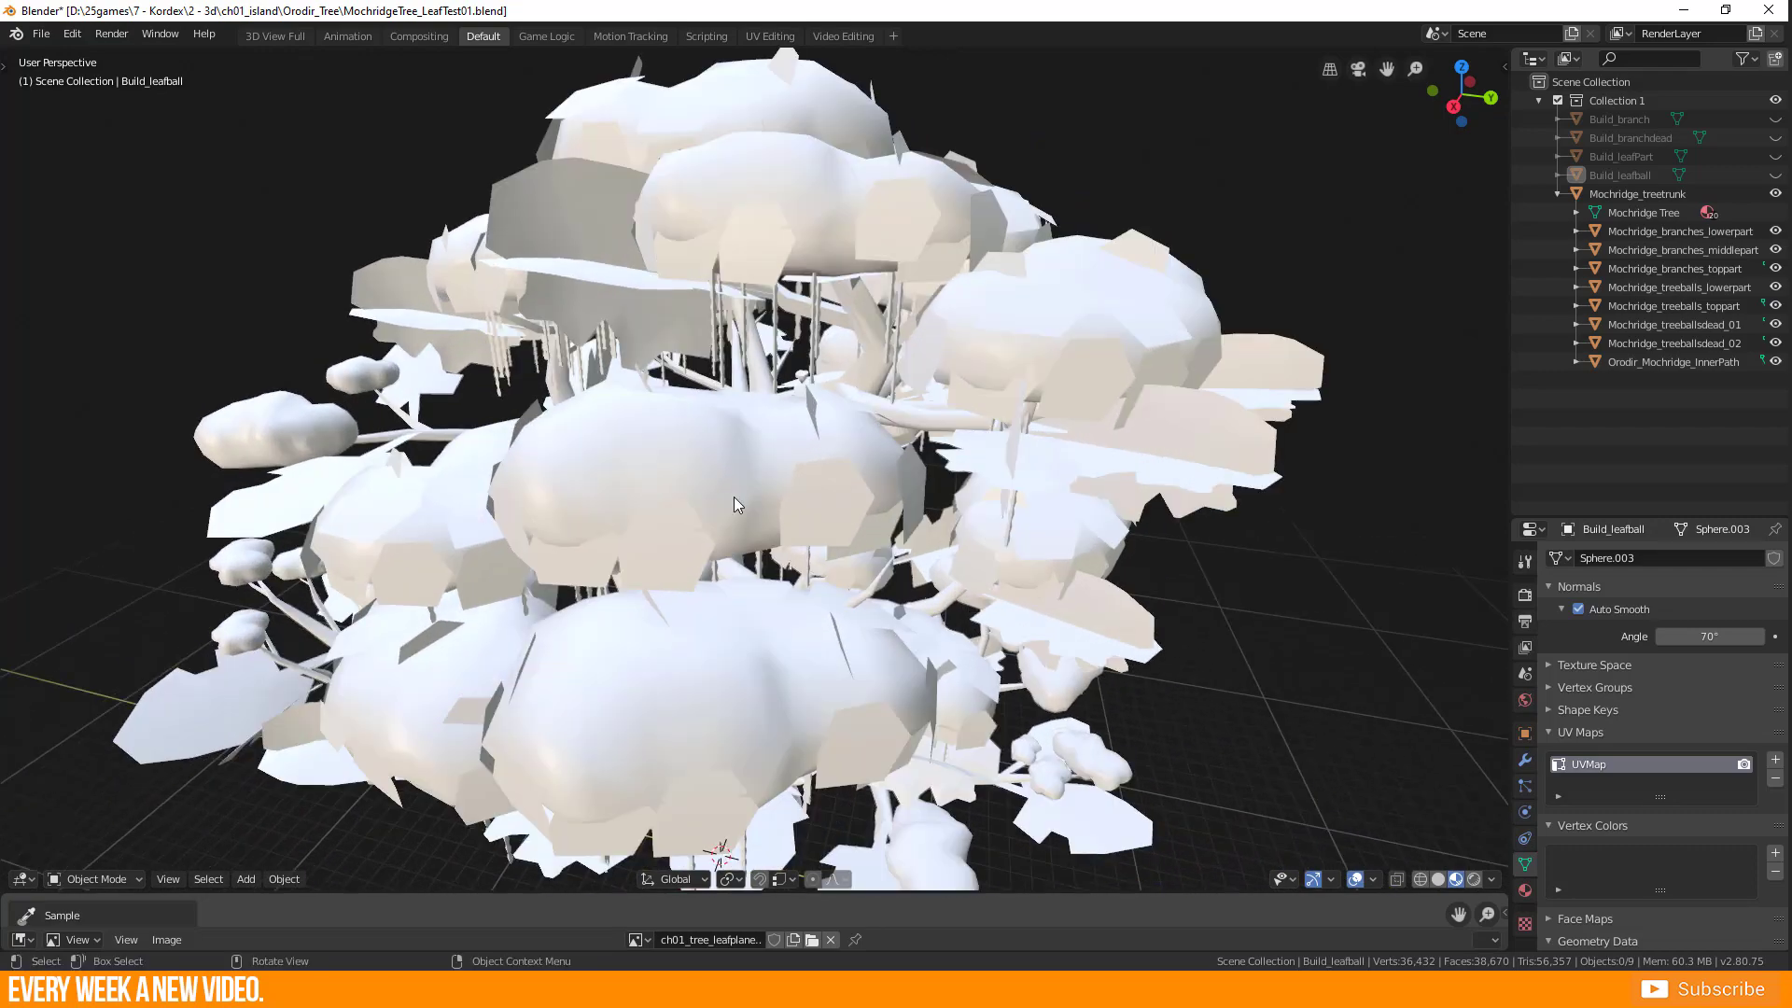
{"action": "middle_click_drag", "start_coordinate": [797, 273], "coordinate": [797, 283]}
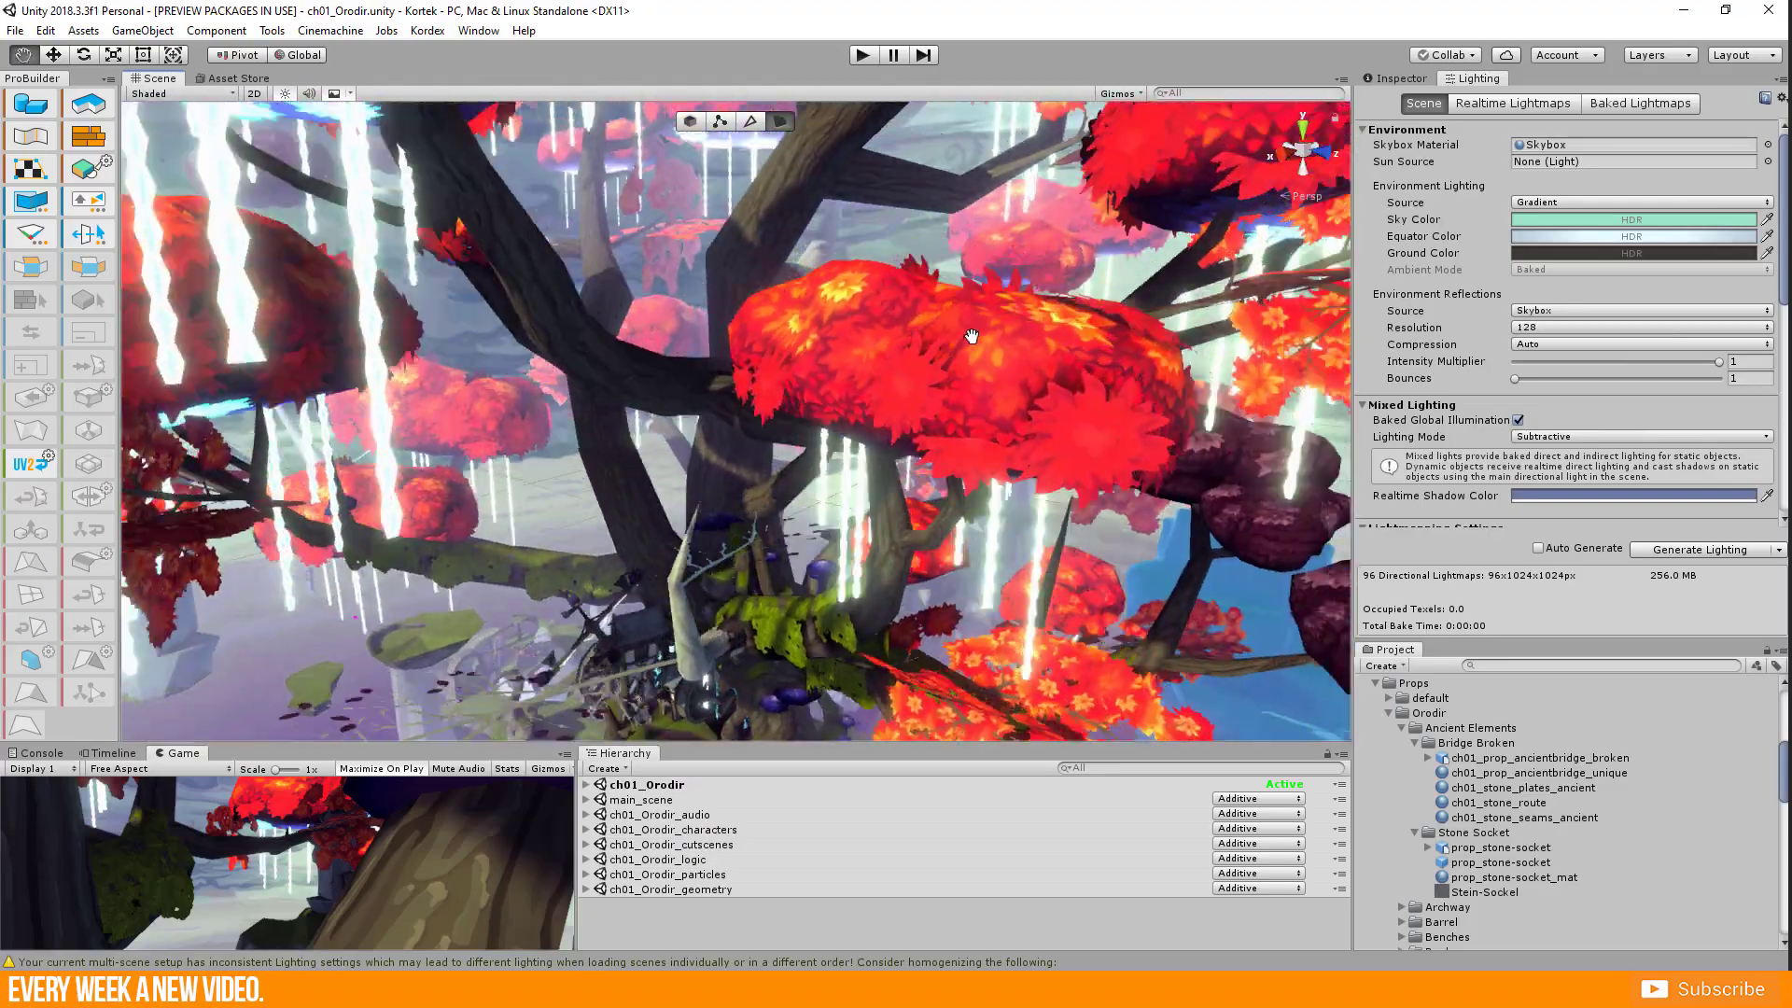
- Switch to Unity and examine the tree's red foliage in the ch01_Orodir scene, from close up and from a distance
{"action": "left_click_drag", "start_coordinate": [972, 336], "coordinate": [673, 513]}
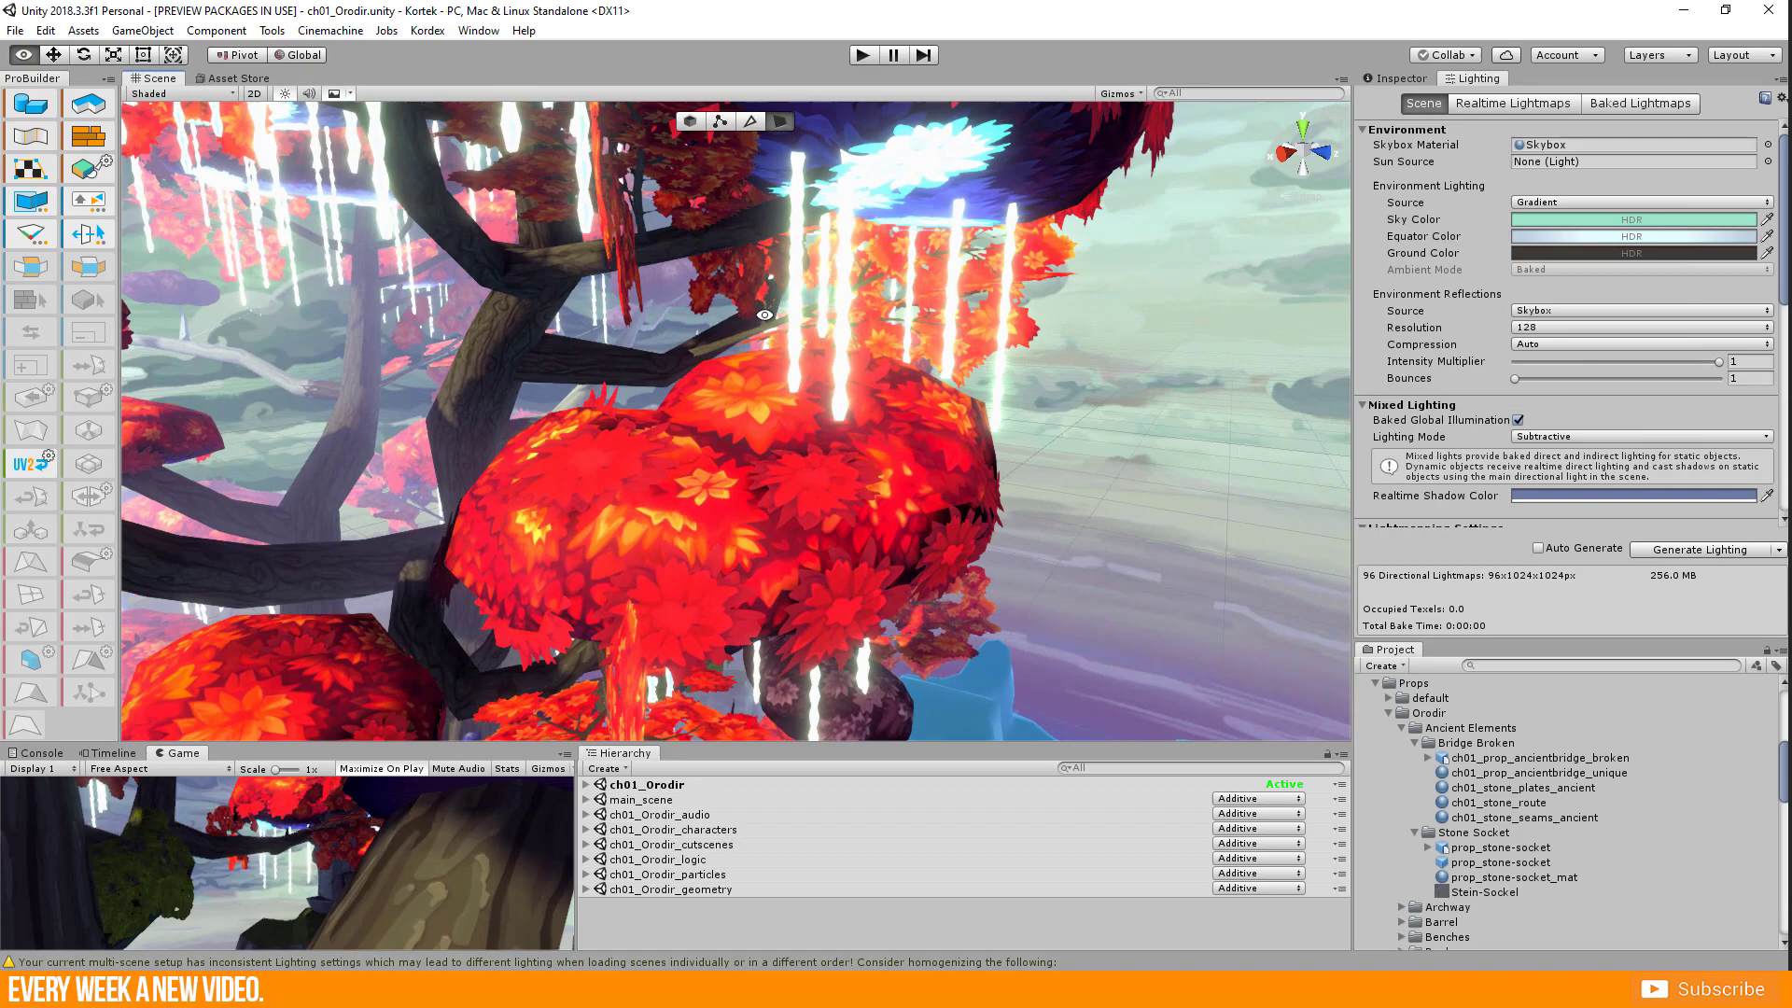
{"action": "left_click_drag", "start_coordinate": [766, 314], "coordinate": [478, 377]}
{"action": "scroll", "coordinate": [832, 436], "scroll_direction": "down", "scroll_amount": 8}
{"action": "left_click_drag", "start_coordinate": [511, 297], "coordinate": [602, 452]}
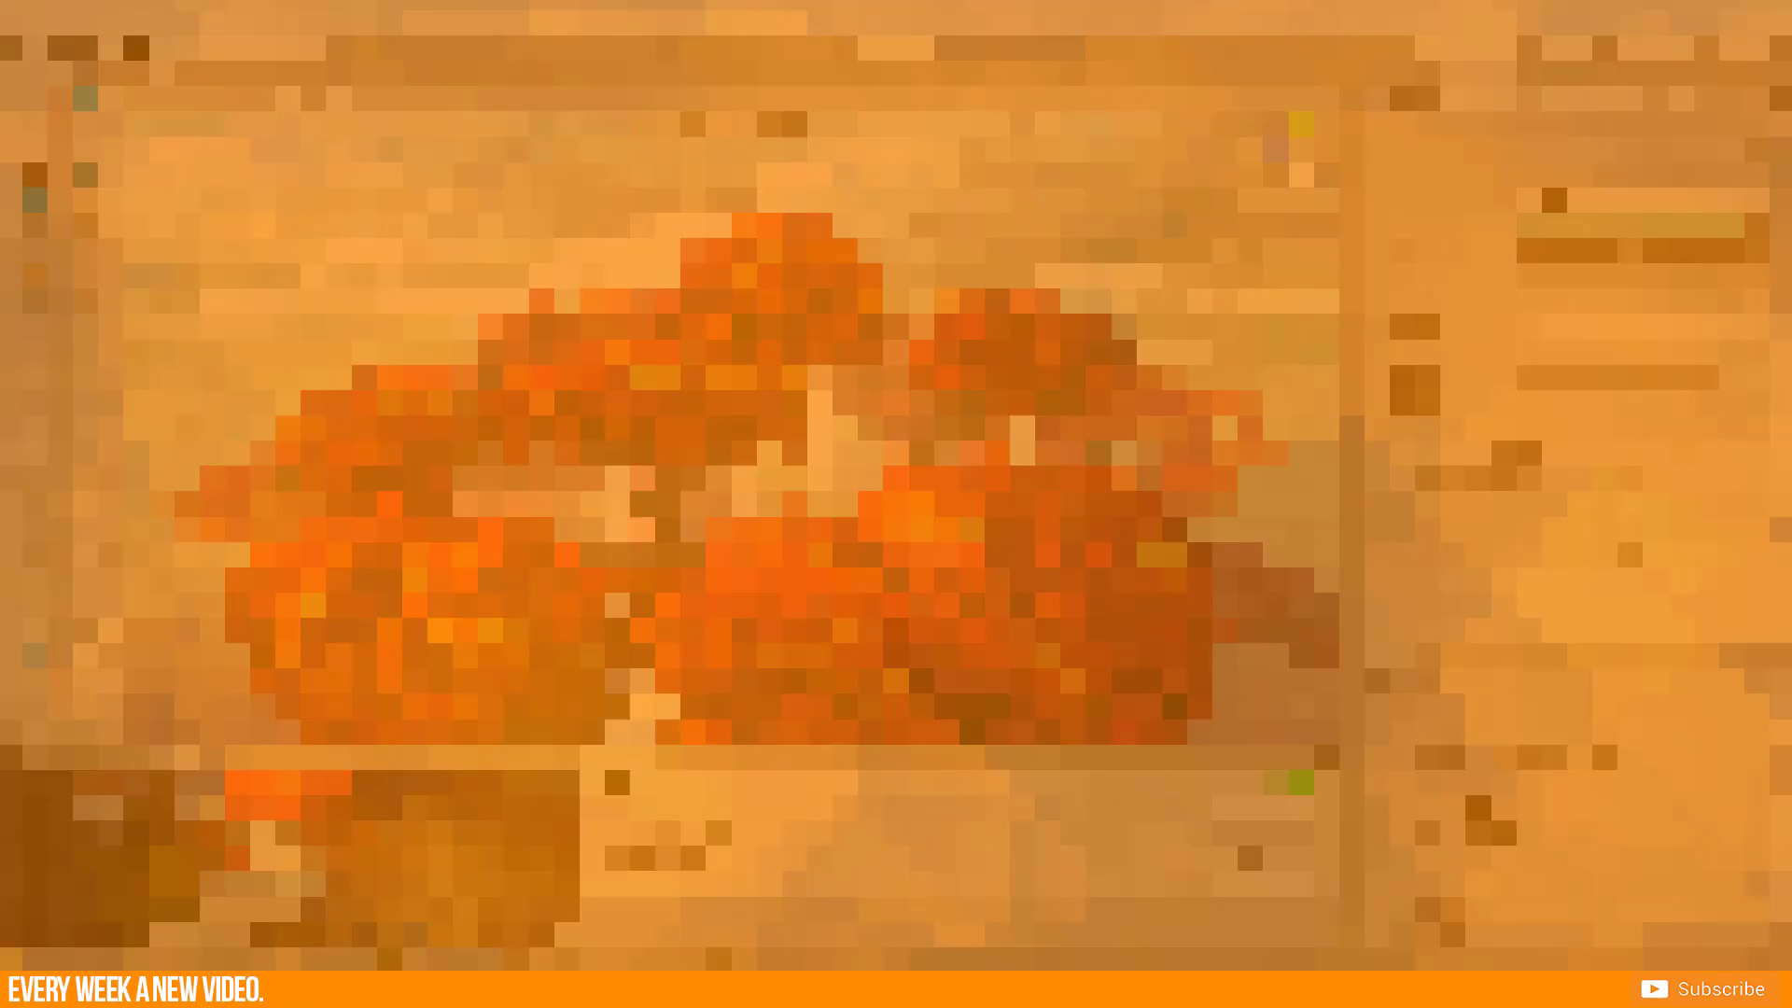